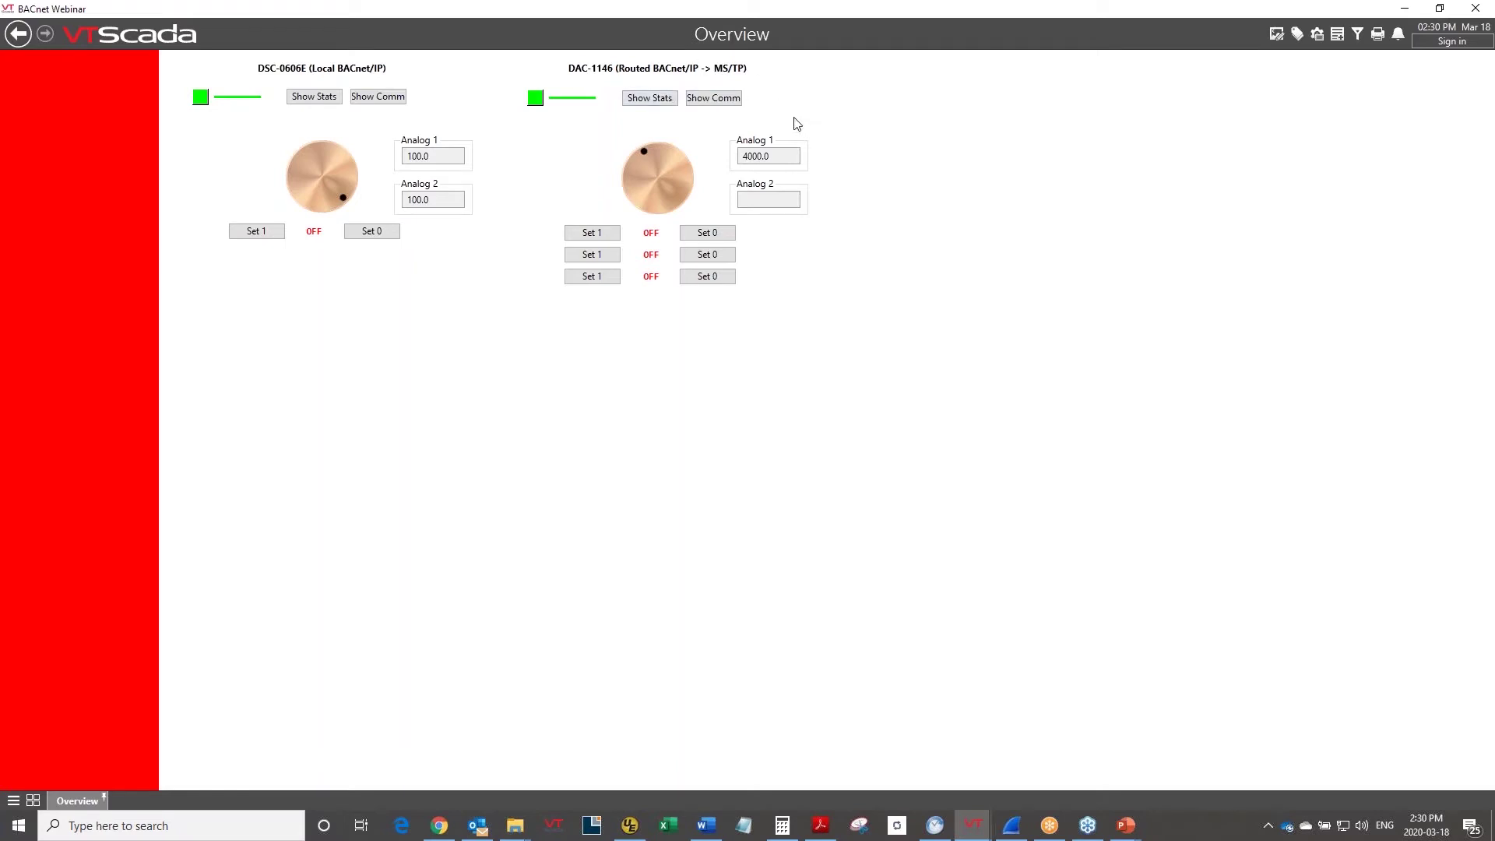
# Check the communication statistics of the DSC-0606E driver and the DAC-1146 routed driver, closing each statistics window.
pyautogui.rightClick(201, 104)
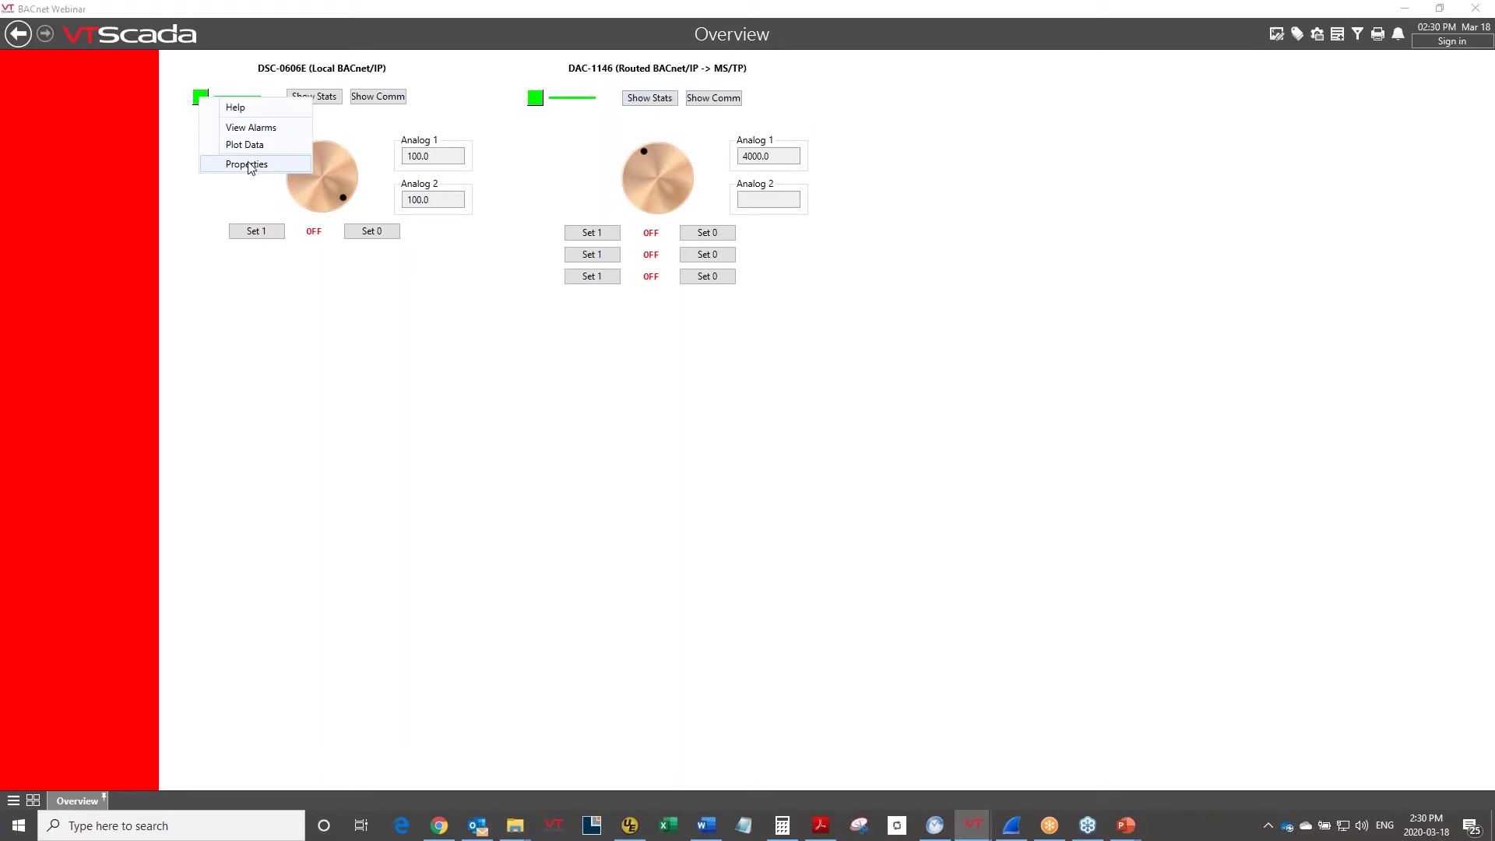
pyautogui.click(899, 139)
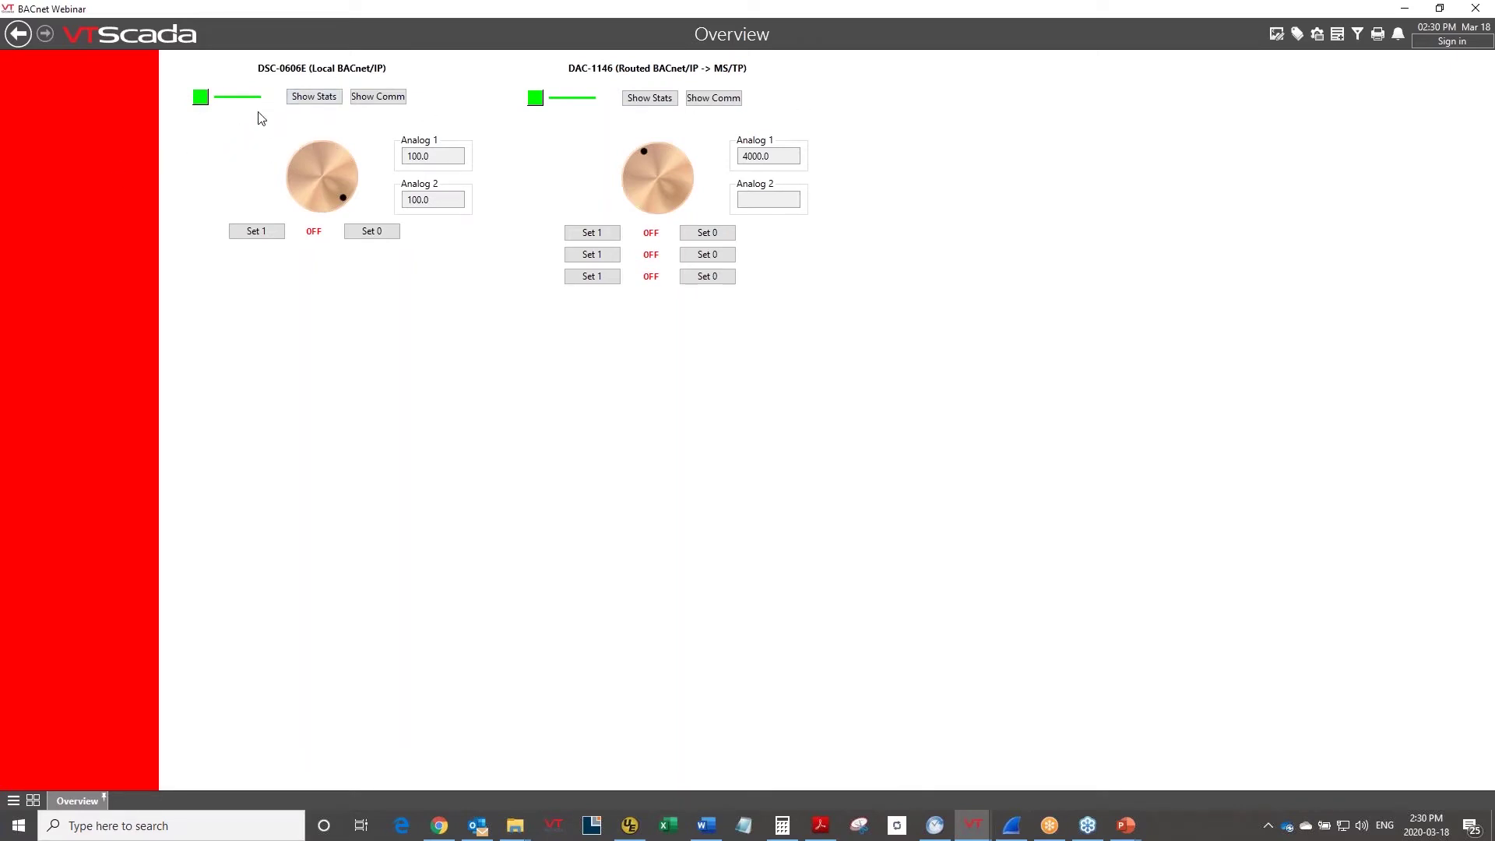
pyautogui.click(322, 97)
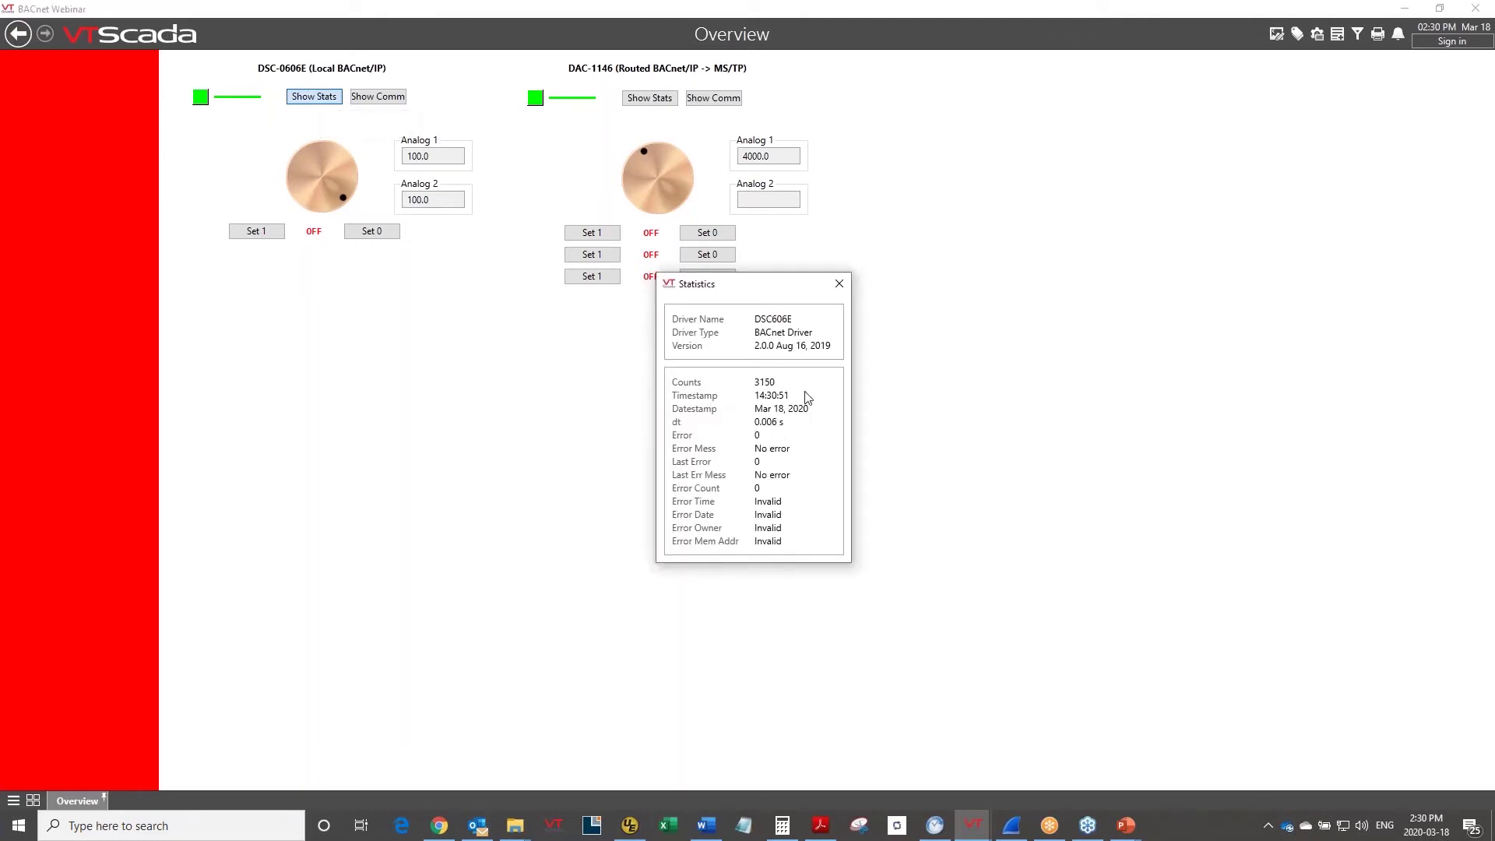
pyautogui.click(839, 283)
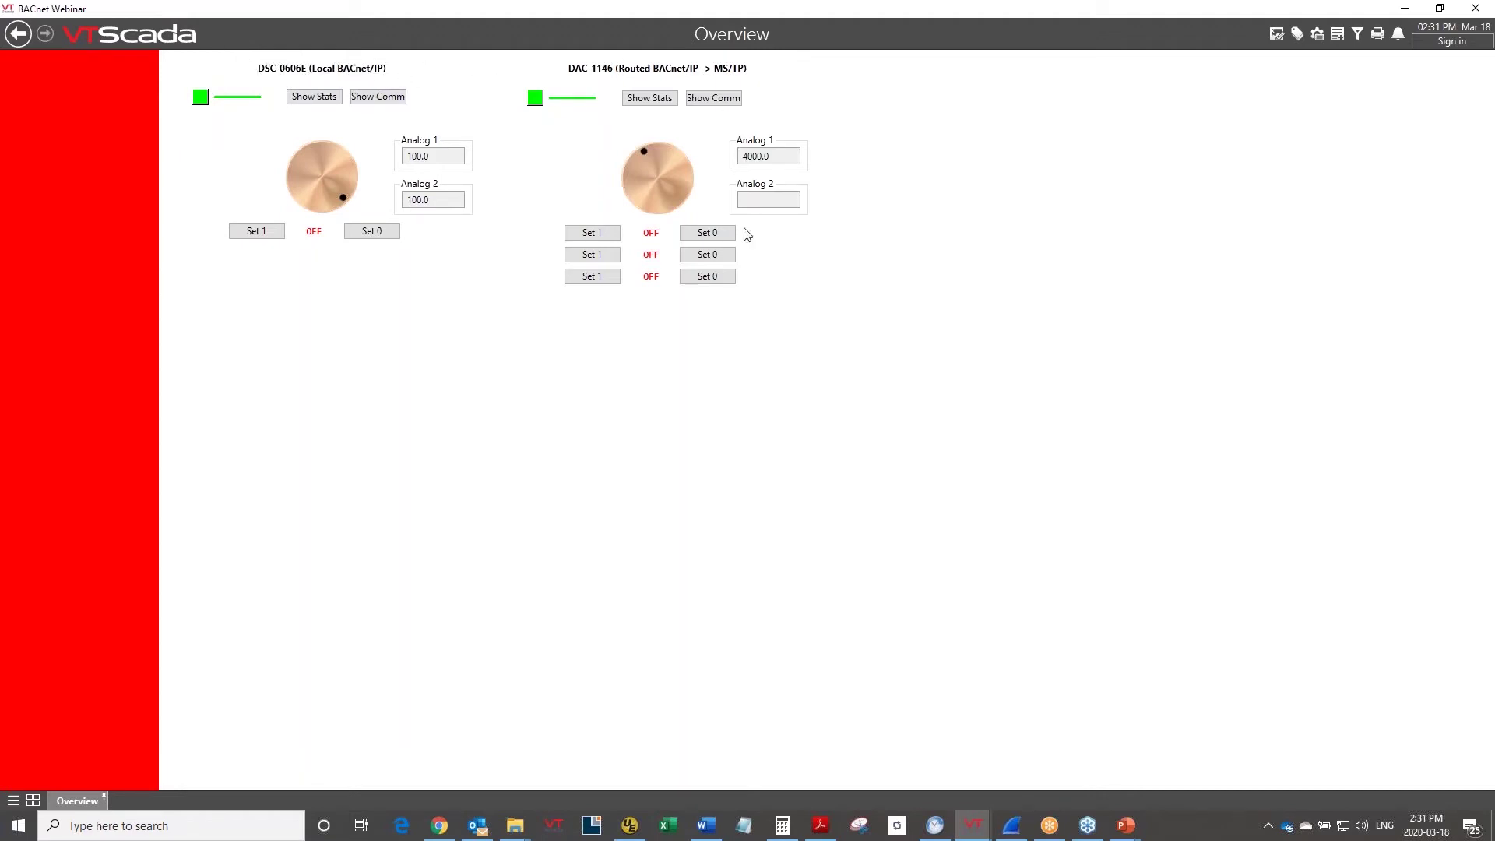
pyautogui.click(649, 98)
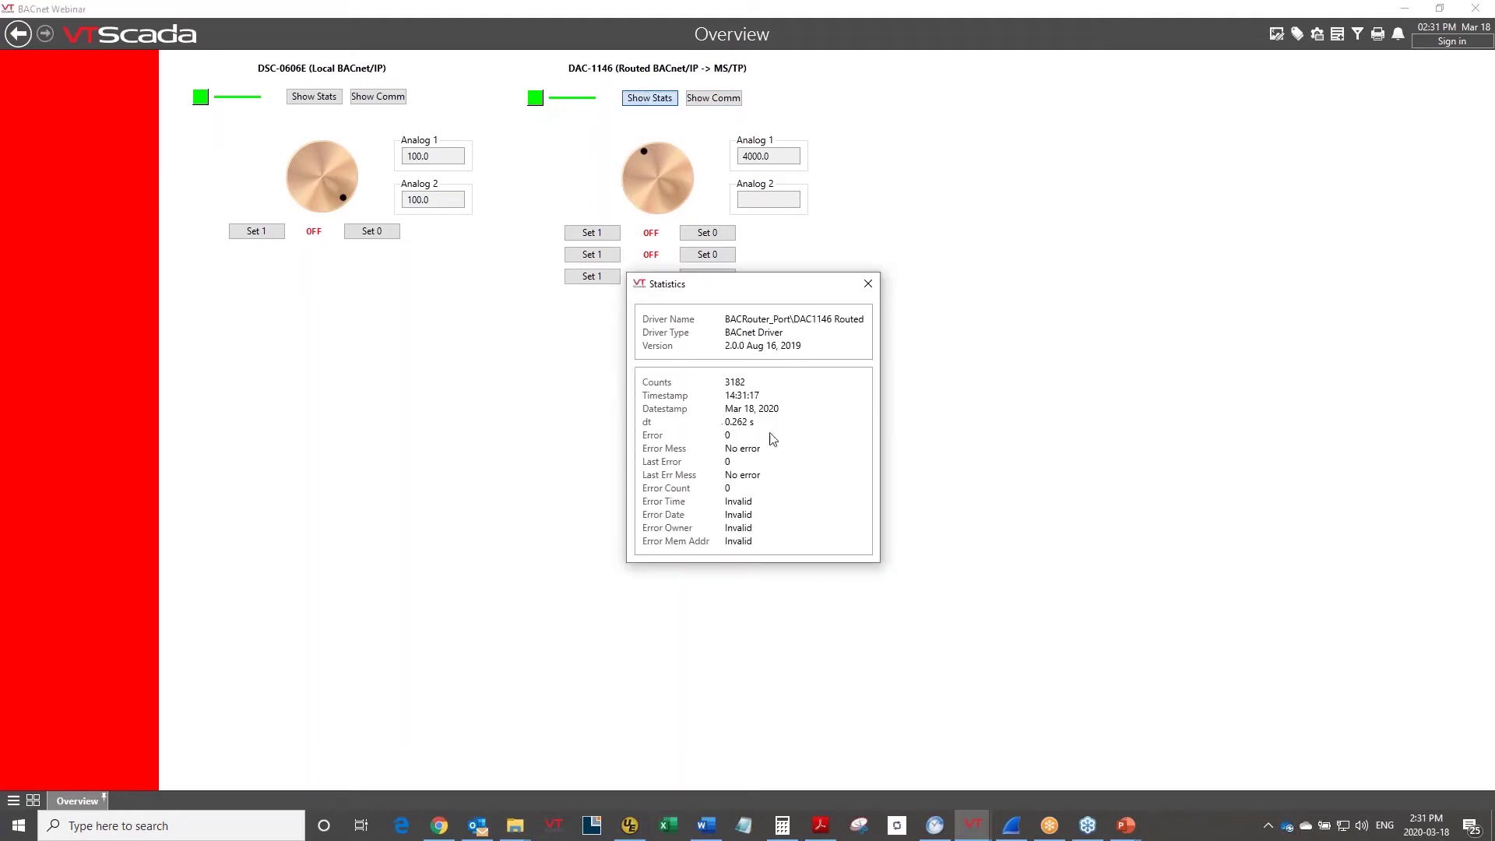
pyautogui.click(868, 284)
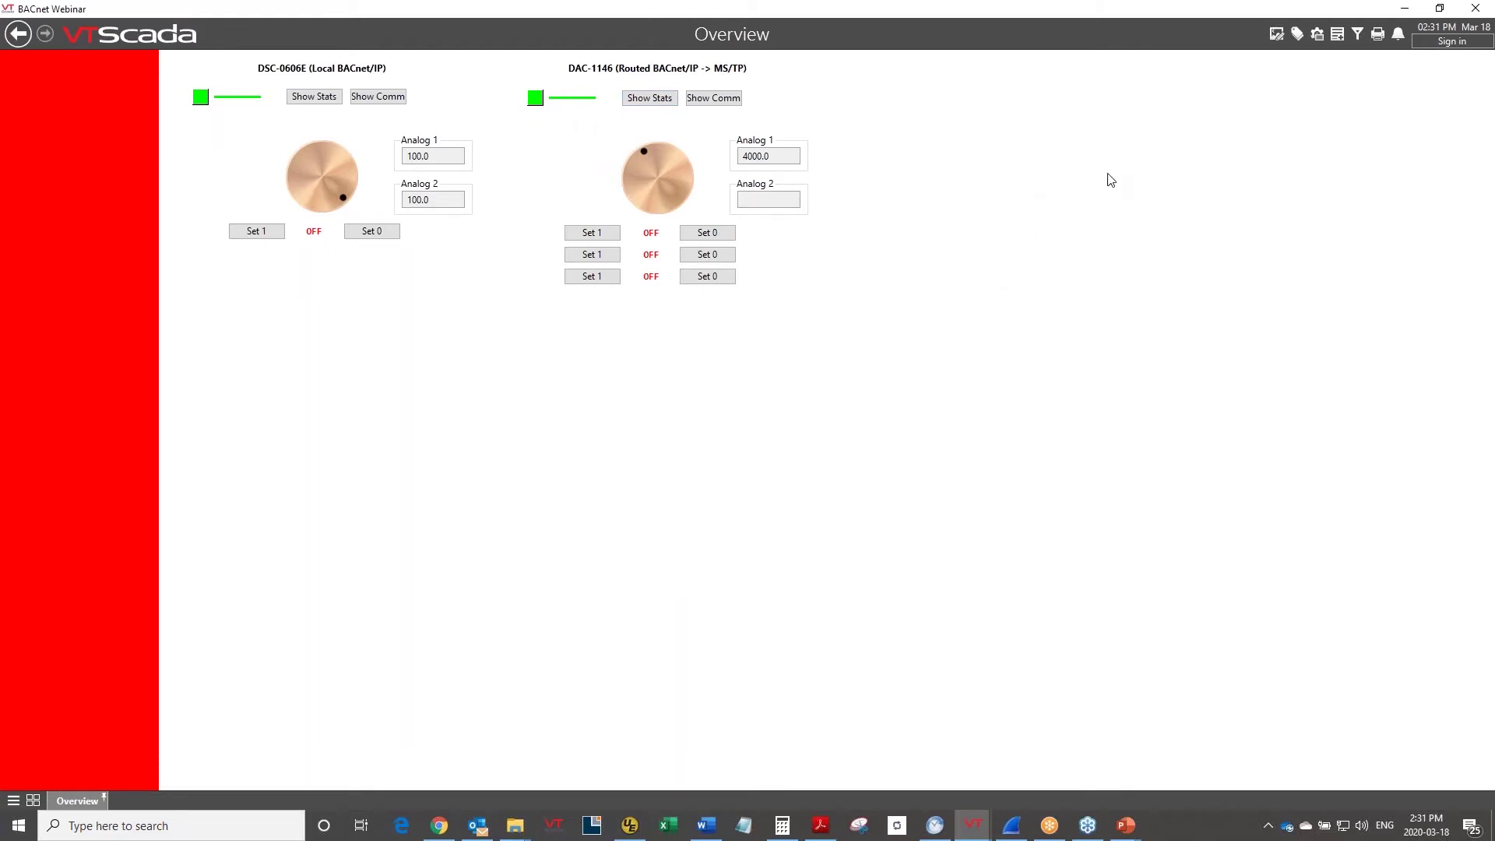
# Open the tag browser and expand the DSC606E and DAC1146 Routed branches, showing the root-level tags.
pyautogui.click(1297, 36)
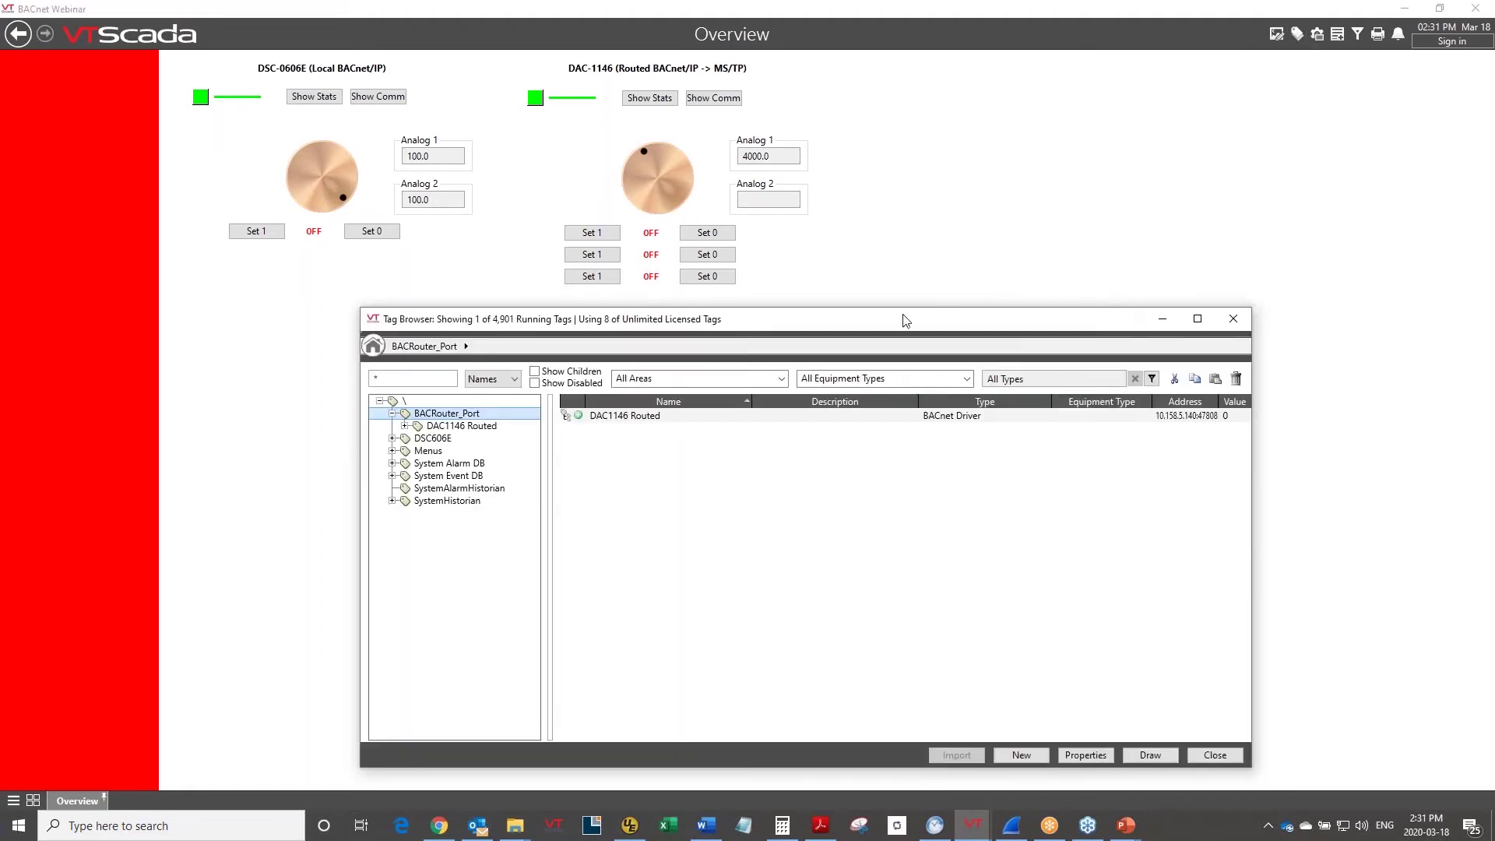
pyautogui.moveTo(909, 334); pyautogui.dragTo(914, 279)
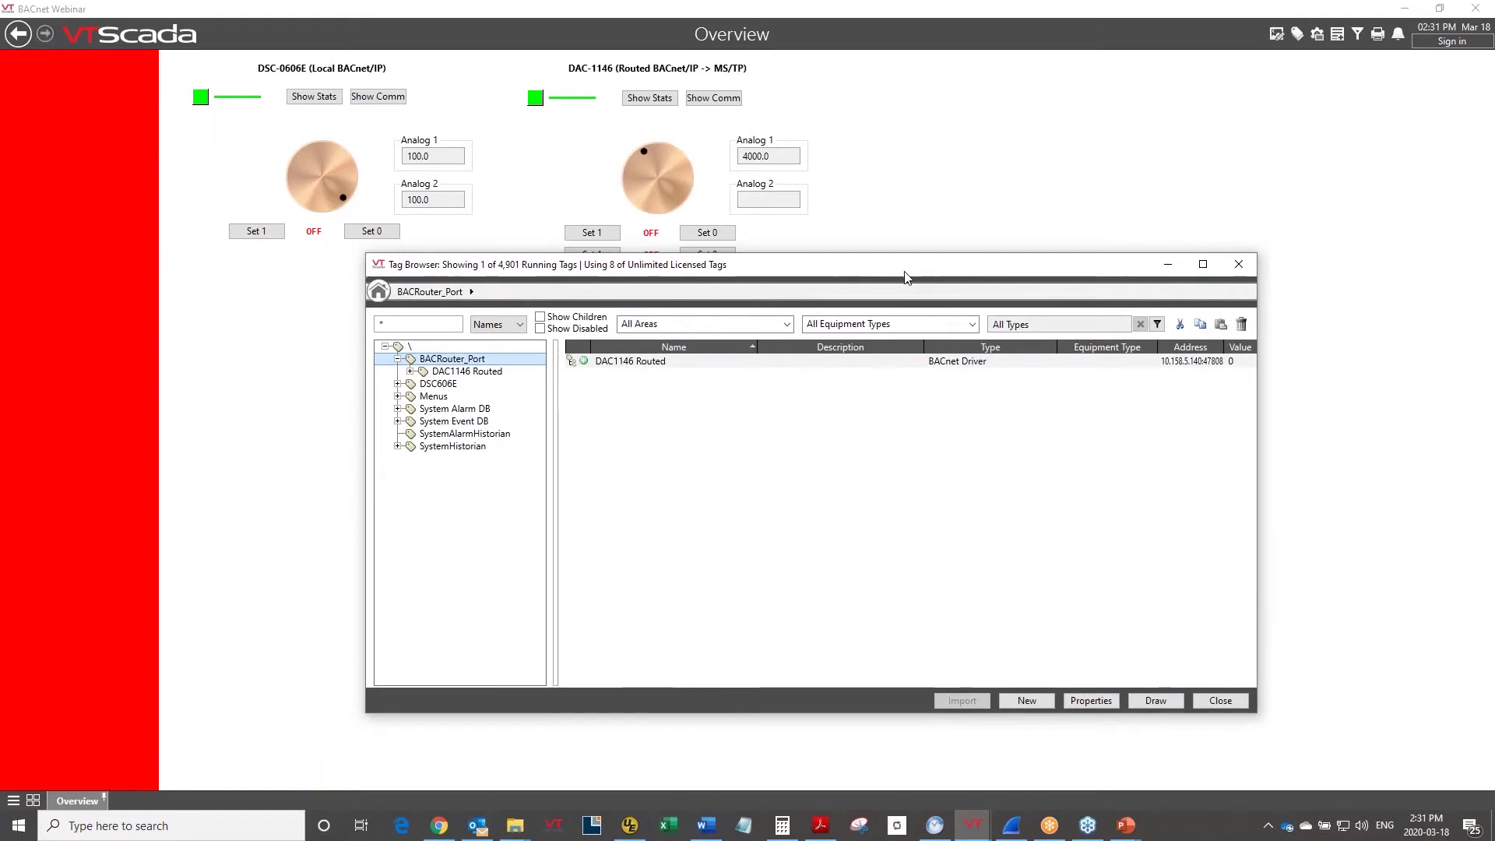
pyautogui.click(398, 384)
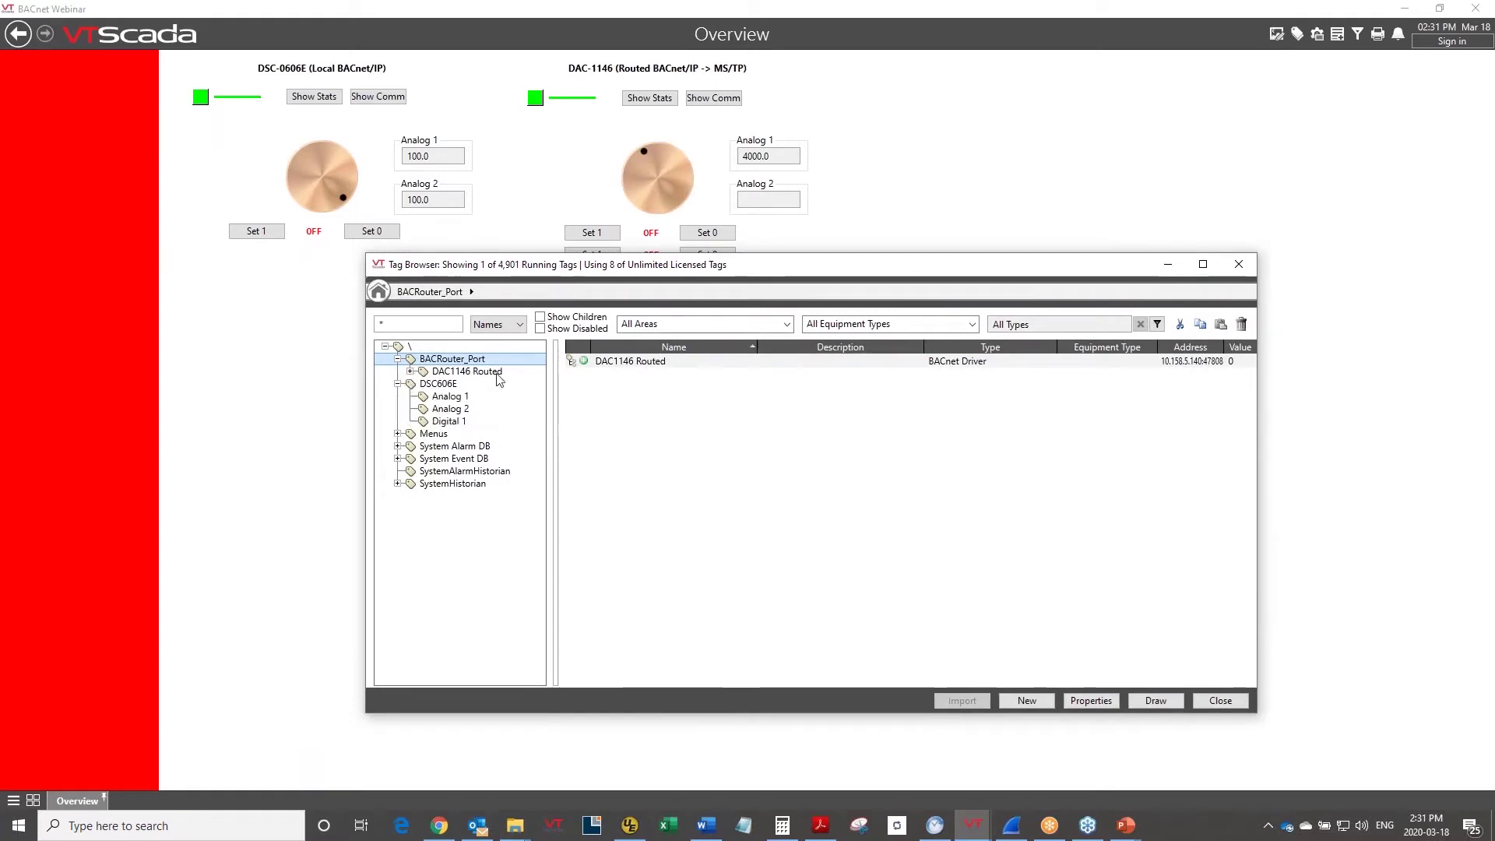
pyautogui.click(411, 372)
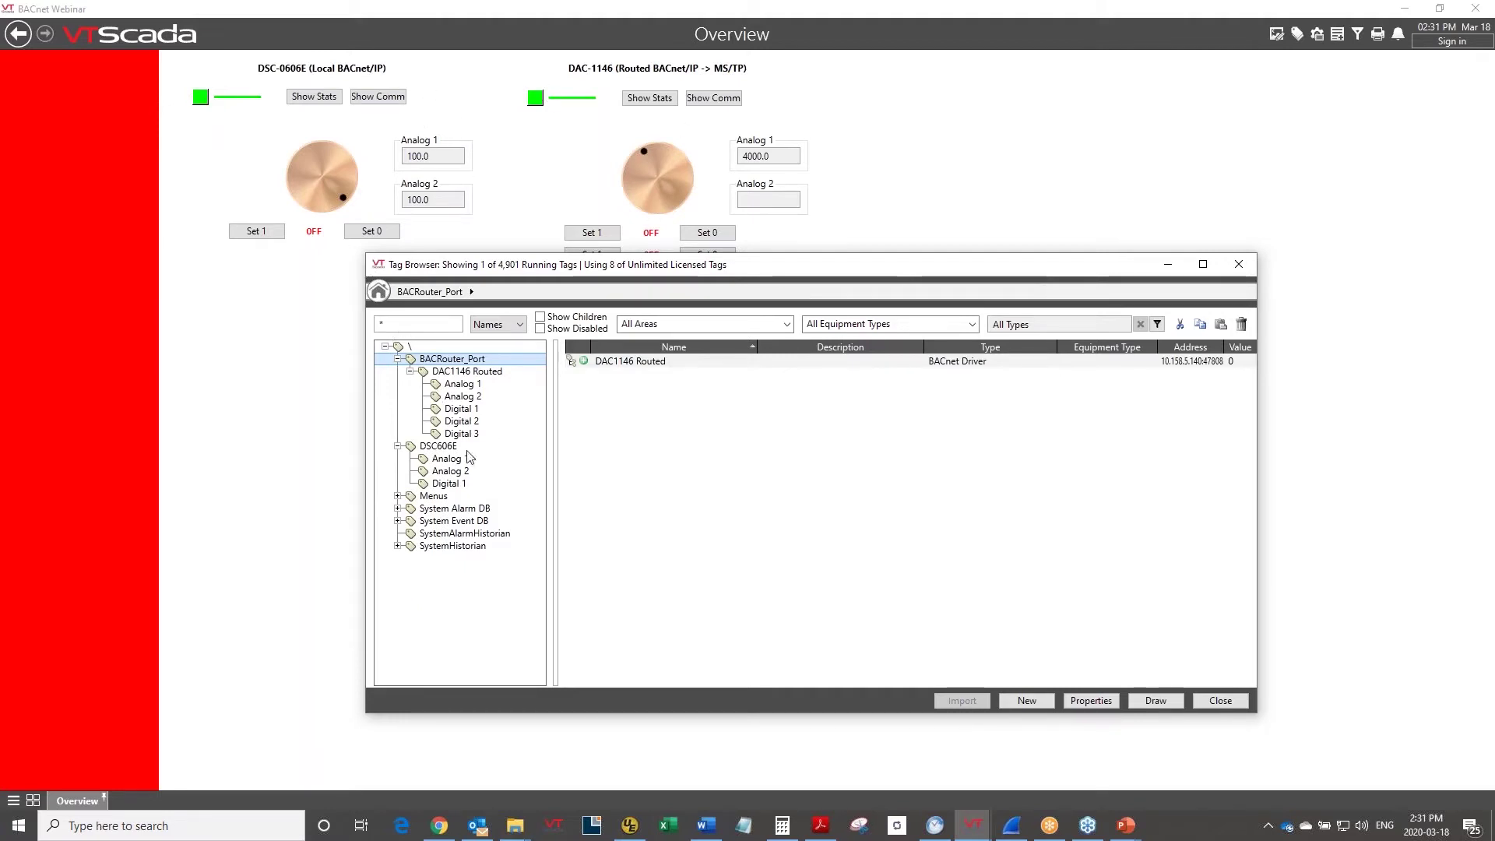
pyautogui.click(409, 347)
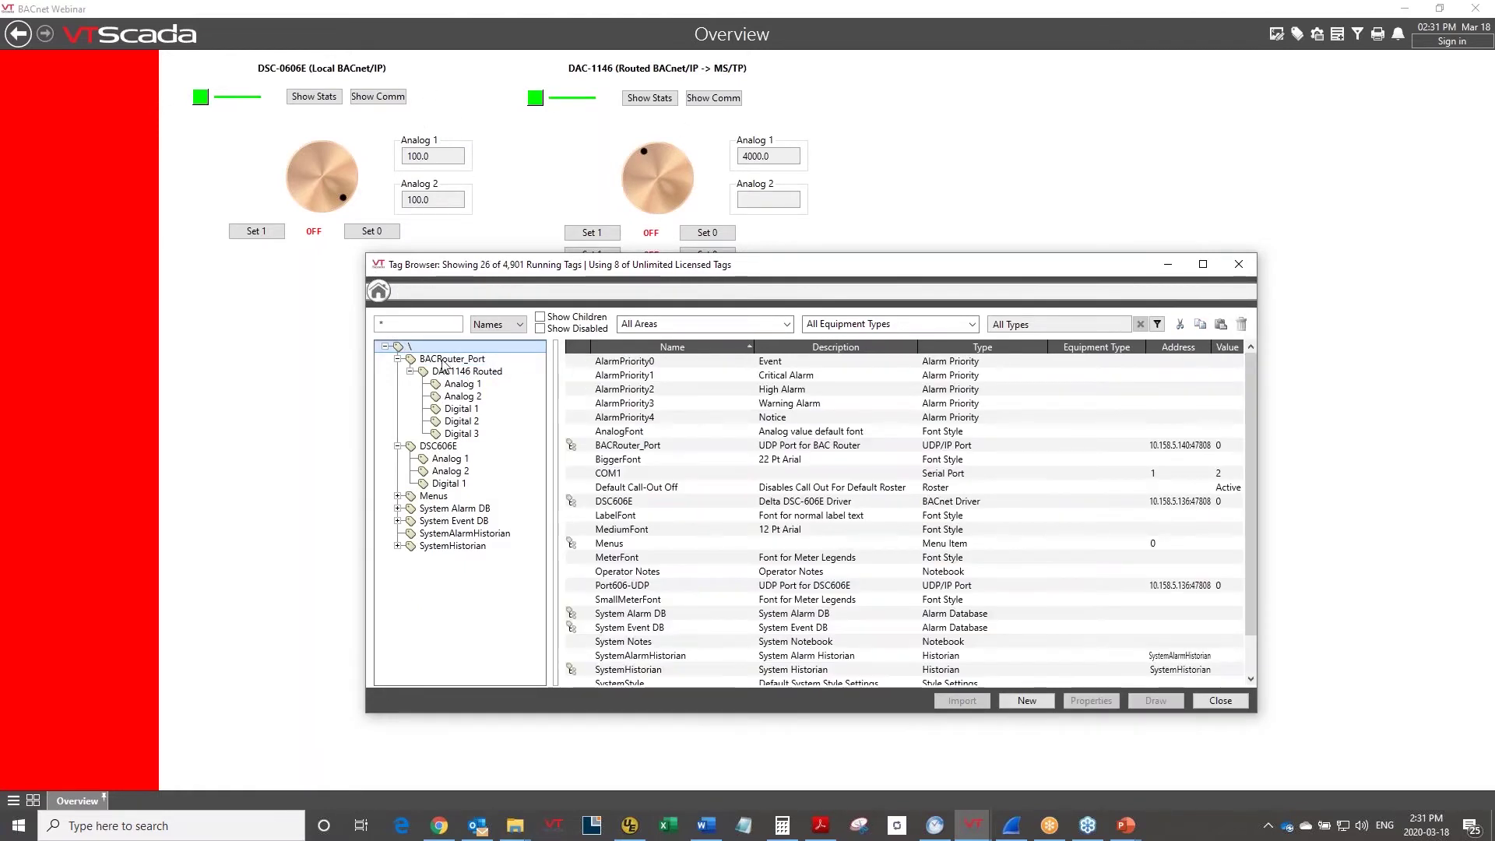
# Examine the tags under BACRouter_Port and DSC606E, and locate the Port606-UDP port tag at the root level.
pyautogui.click(451, 359)
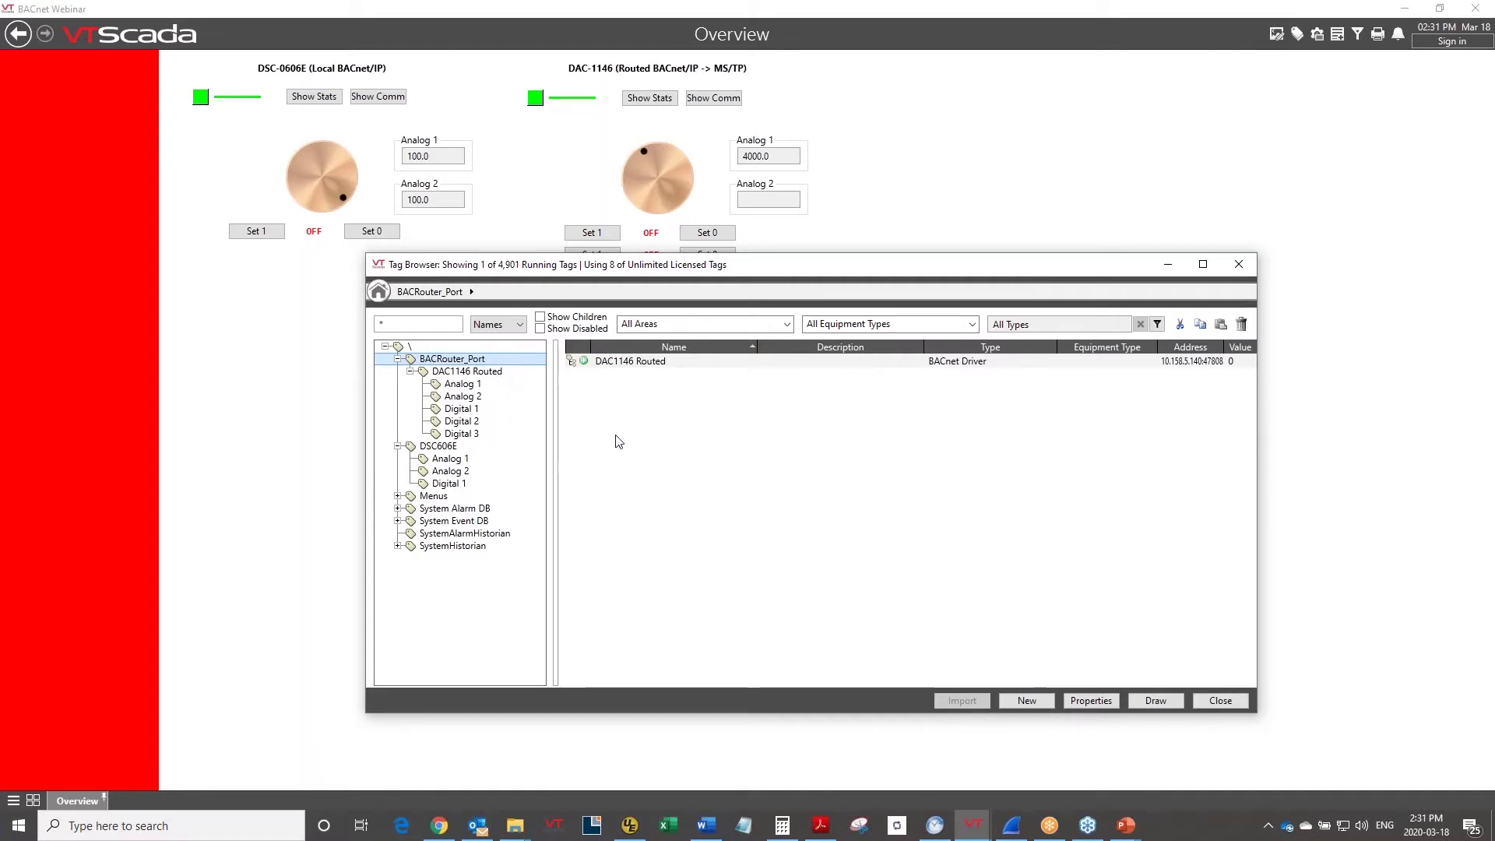
pyautogui.click(448, 451)
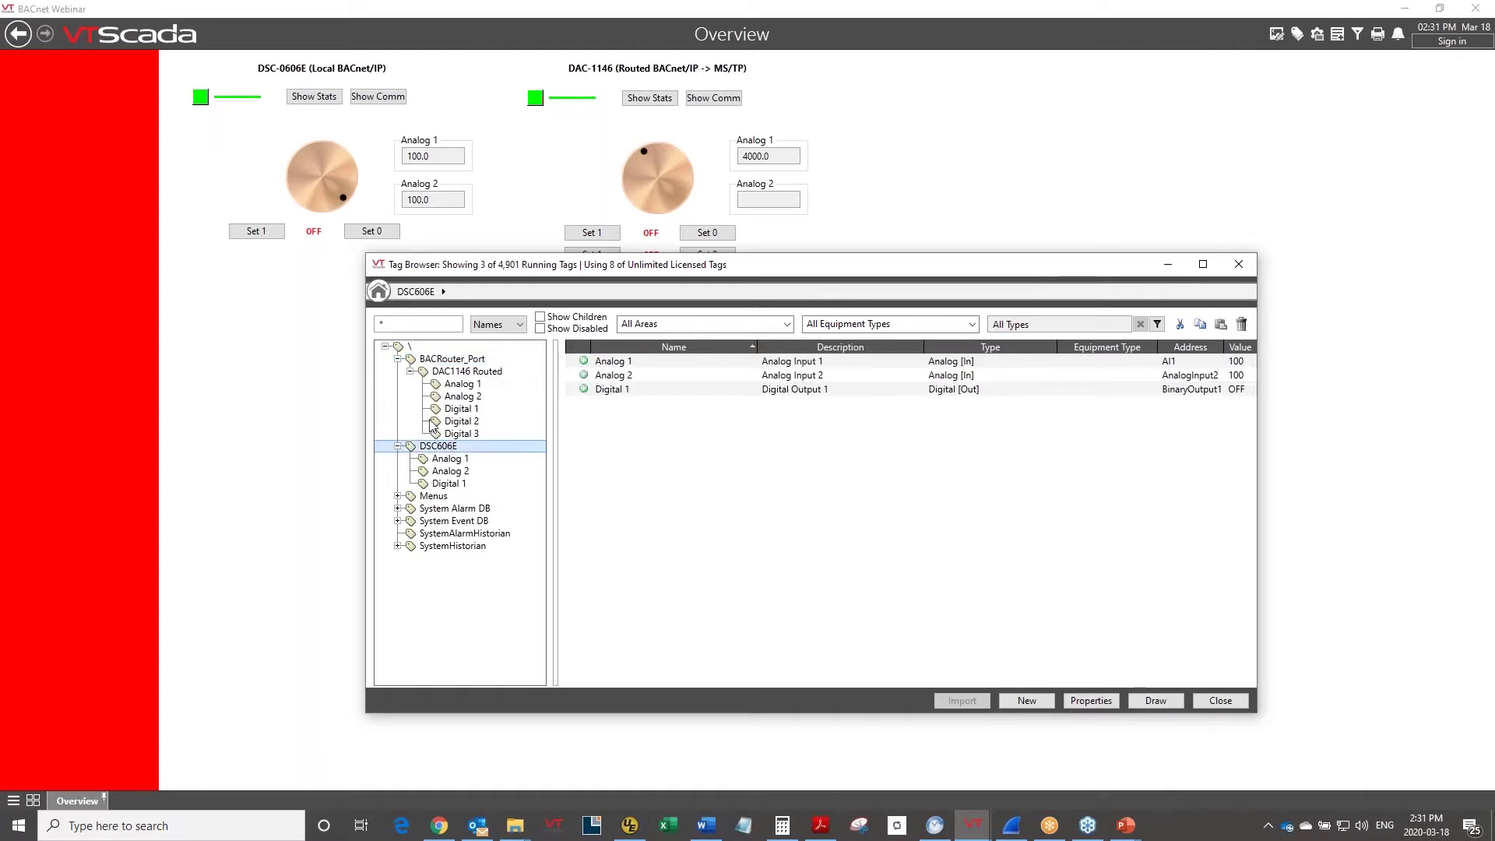
pyautogui.click(394, 343)
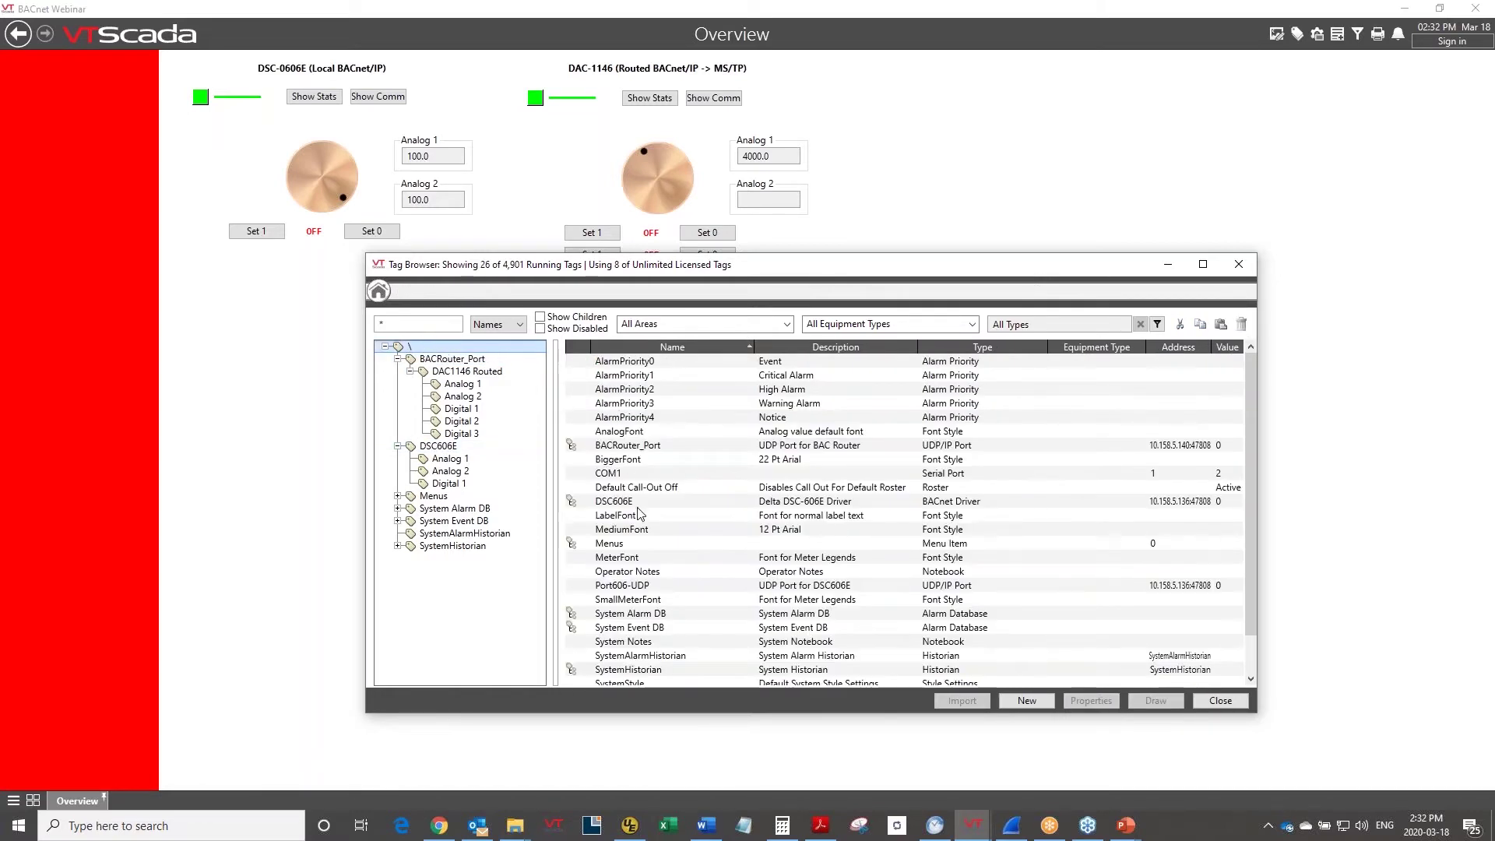
pyautogui.click(631, 592)
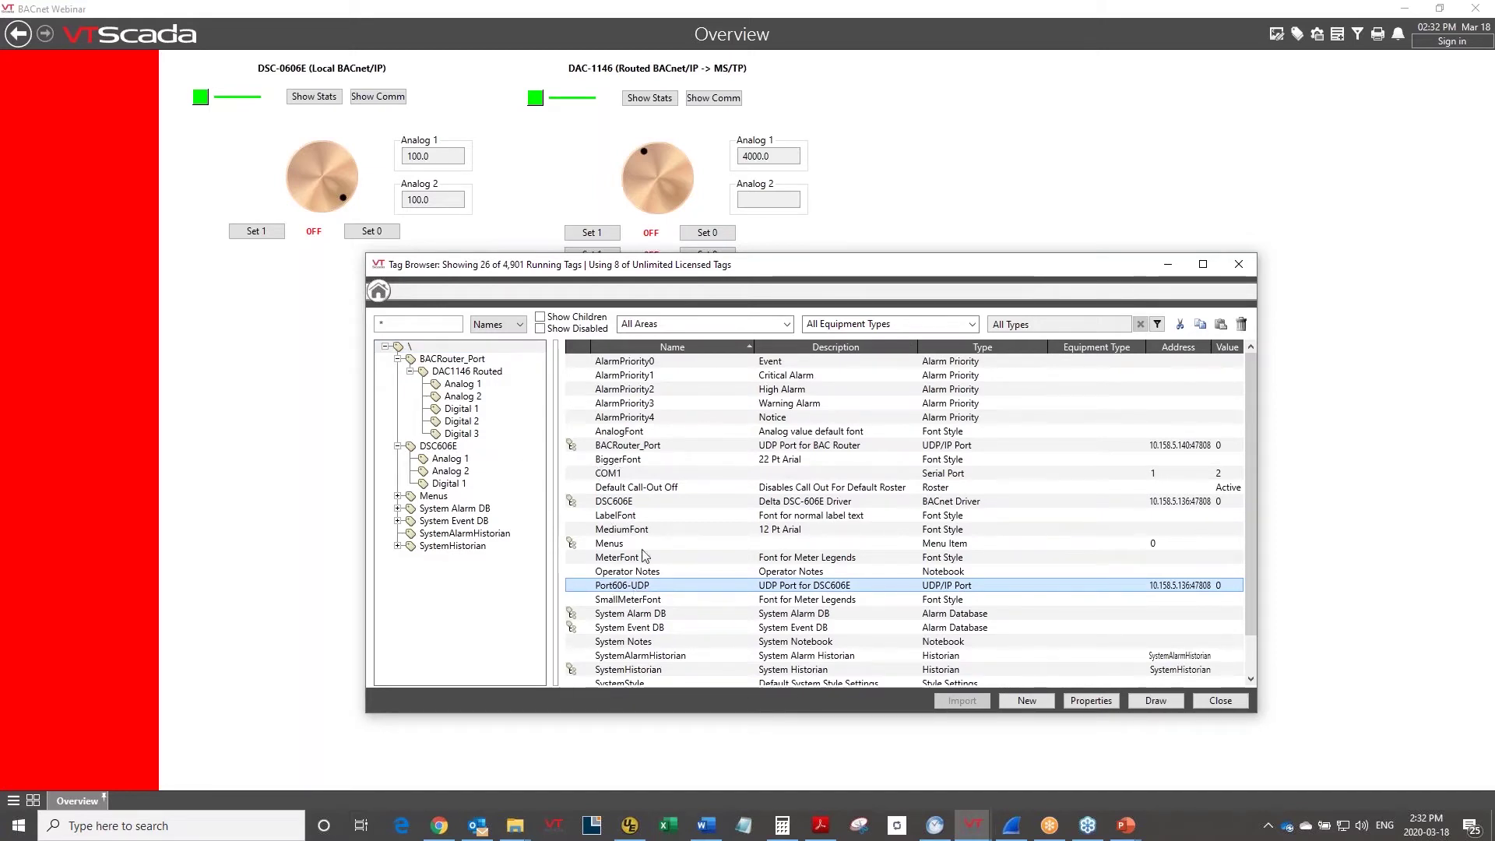
pyautogui.click(456, 359)
pyautogui.click(449, 349)
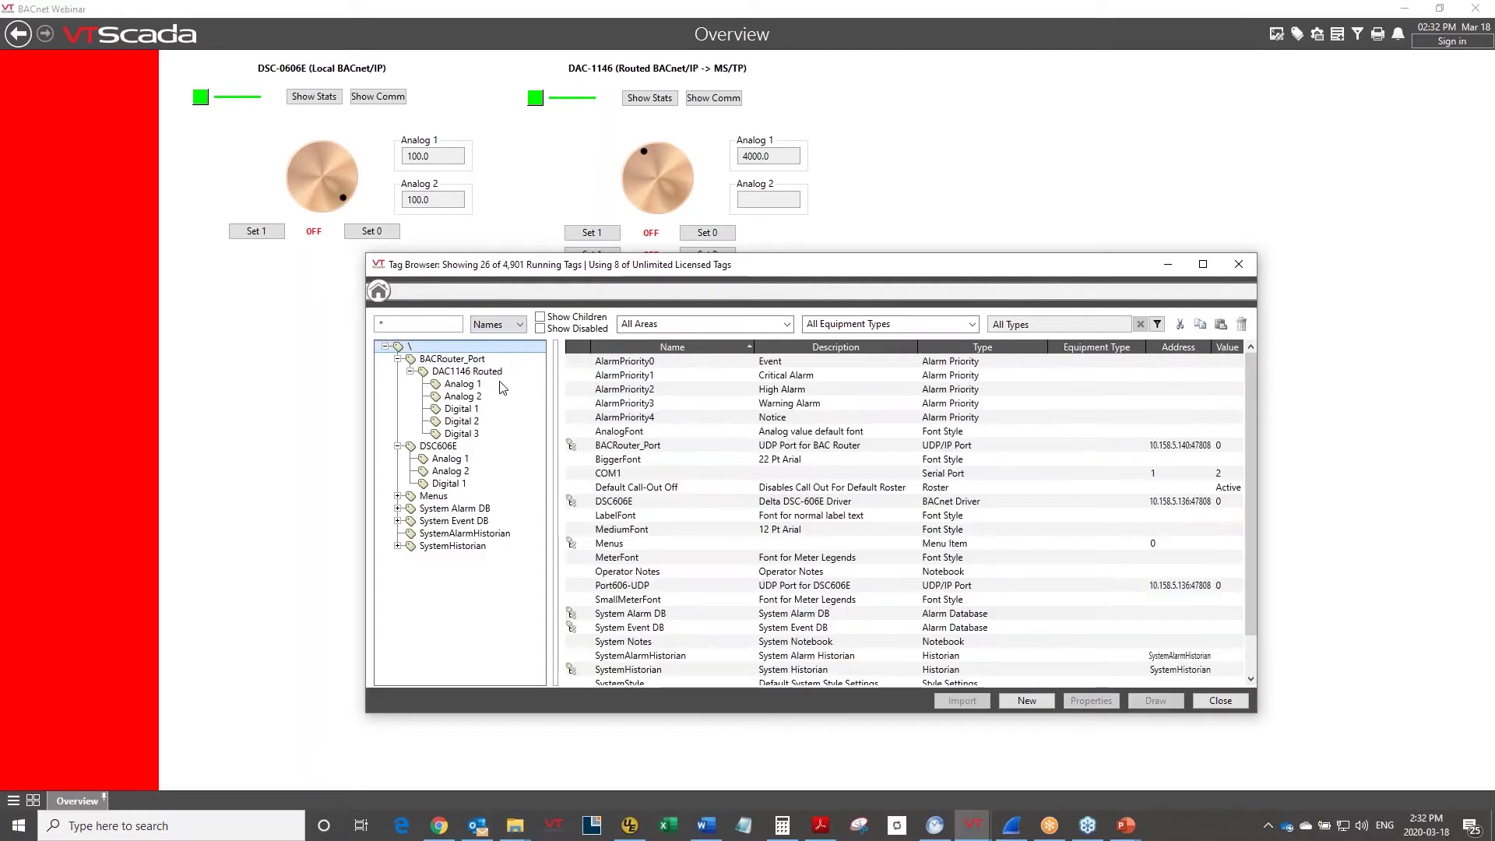
# Open the DSC606E driver's properties and review its device and communications settings.
pyautogui.rightClick(447, 449)
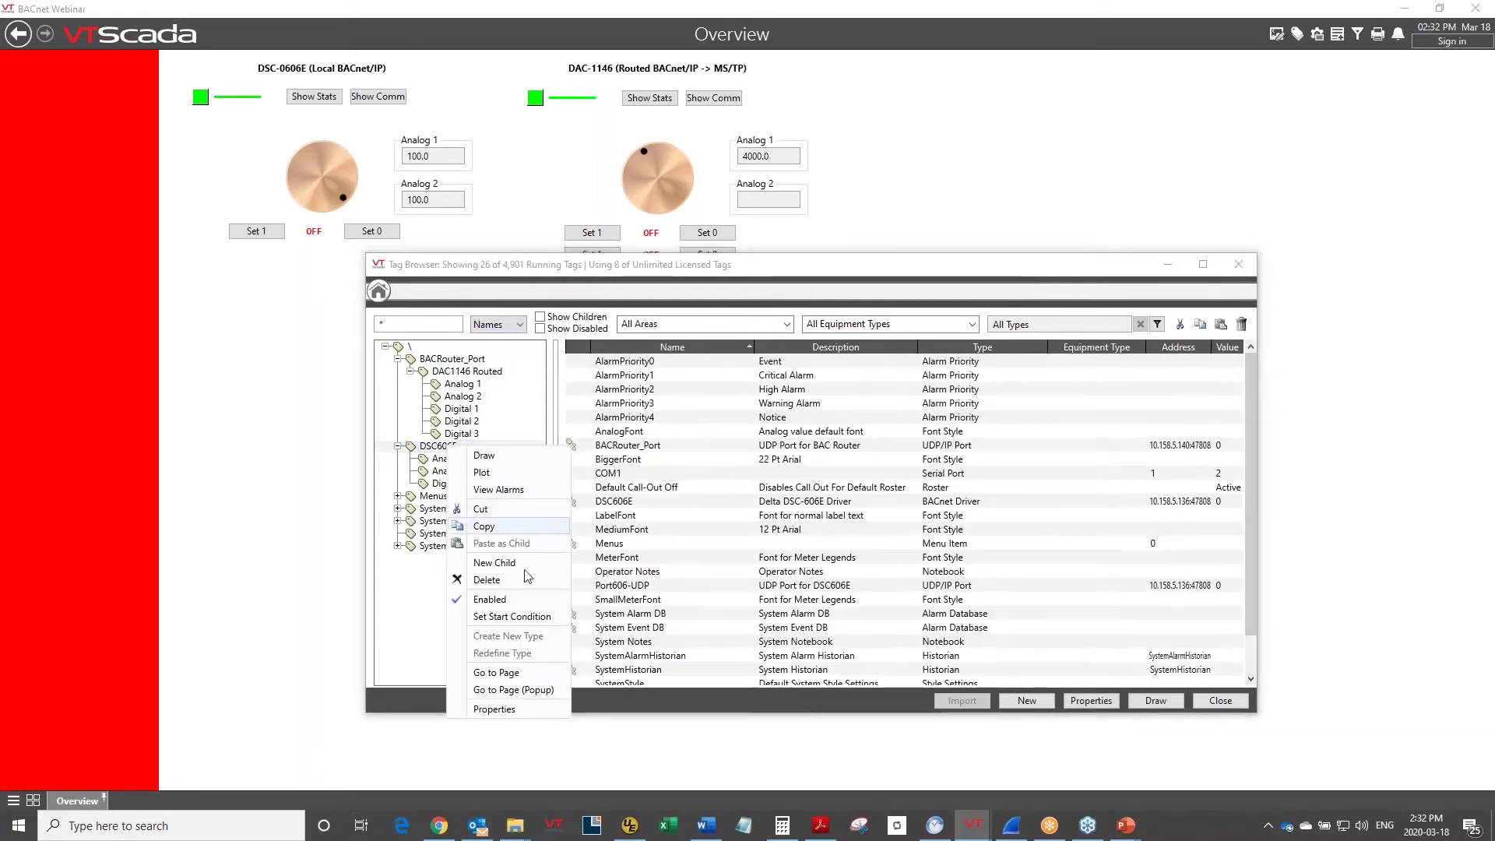
pyautogui.click(521, 710)
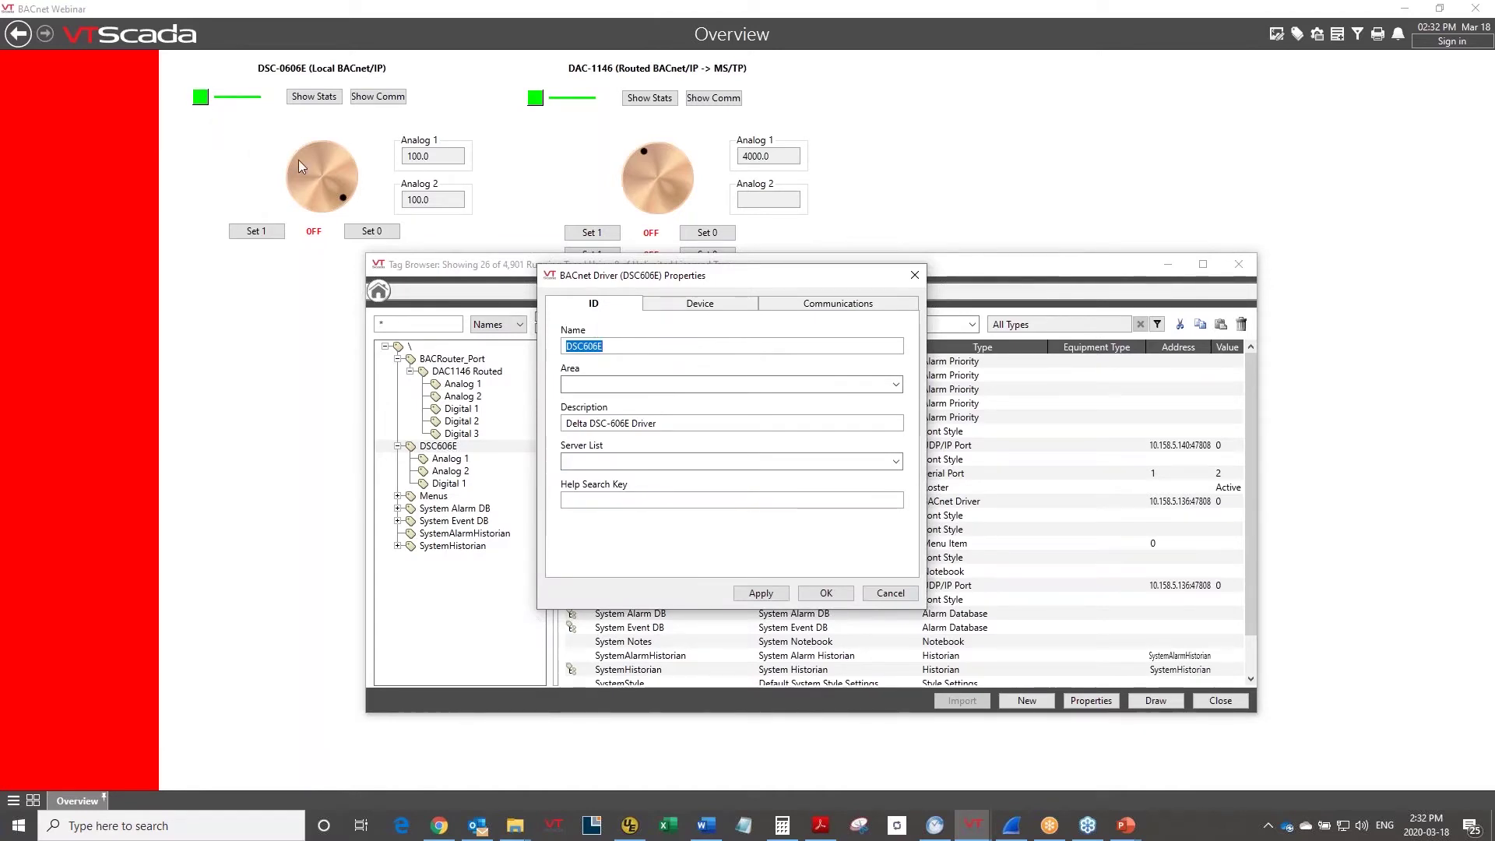
pyautogui.click(695, 306)
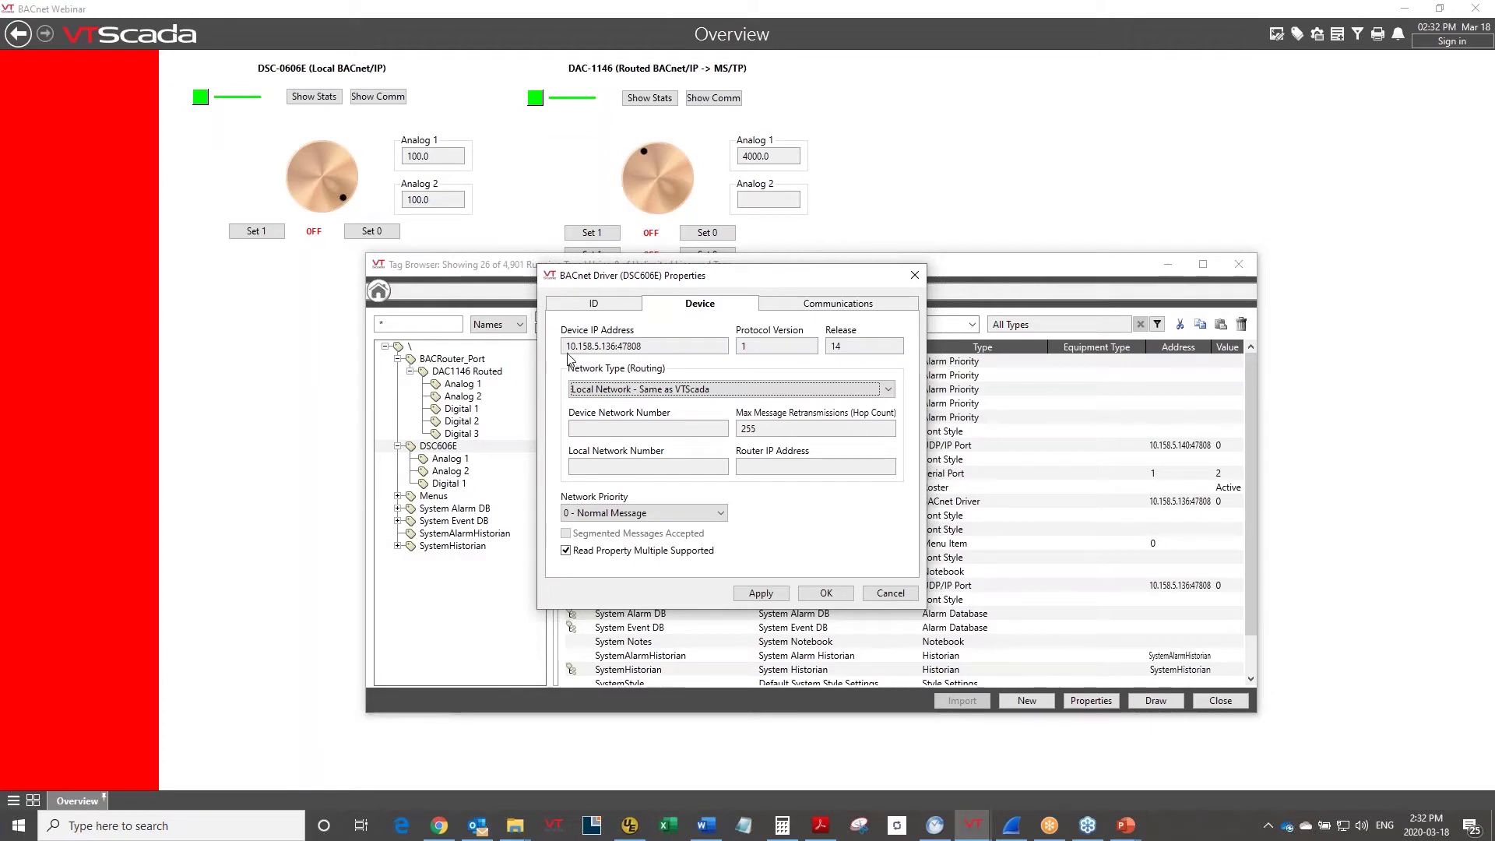
pyautogui.click(654, 348)
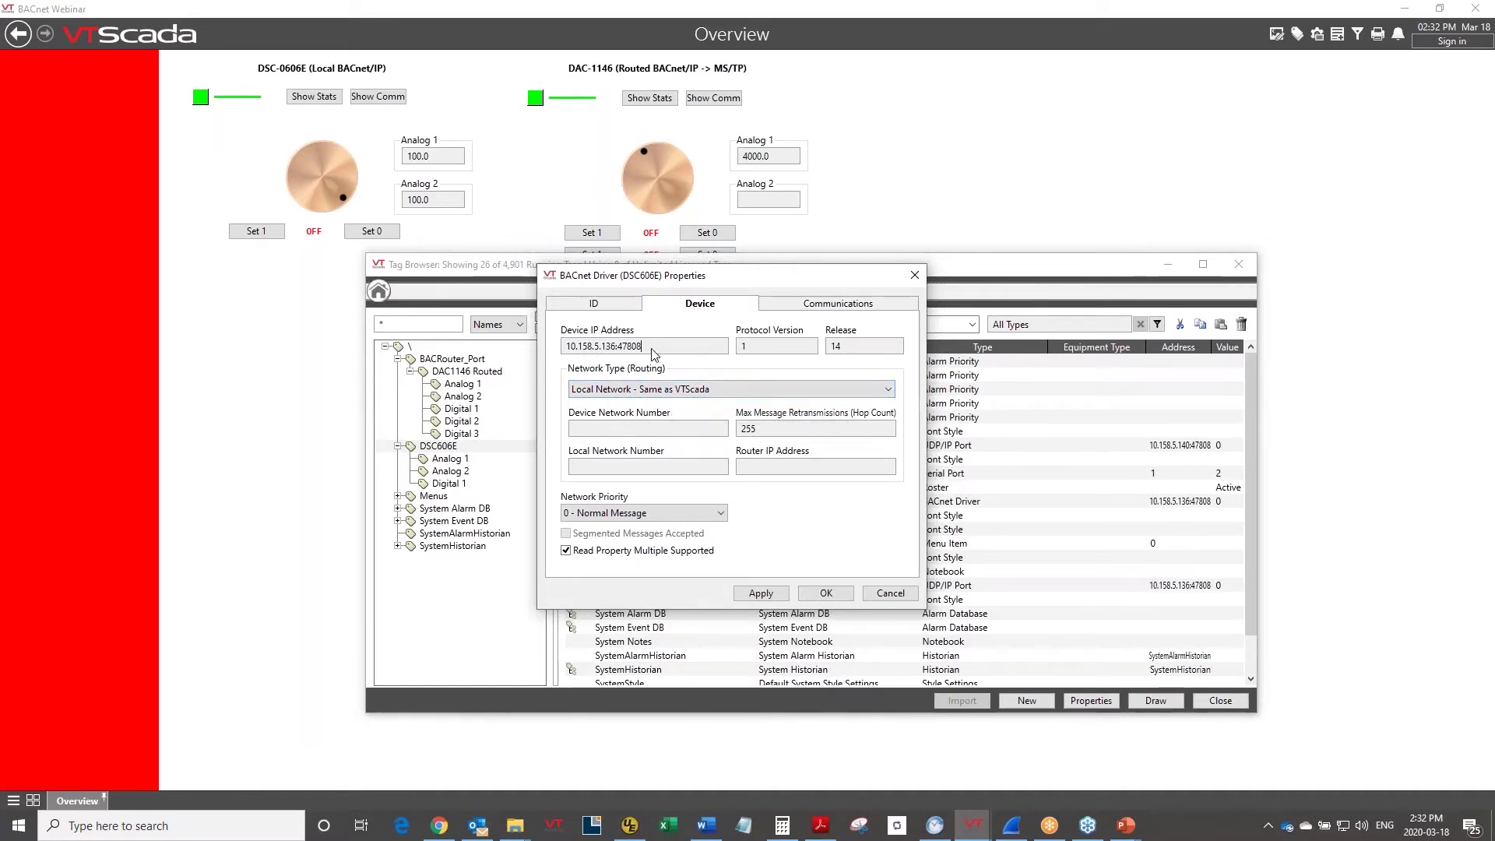
pyautogui.click(806, 308)
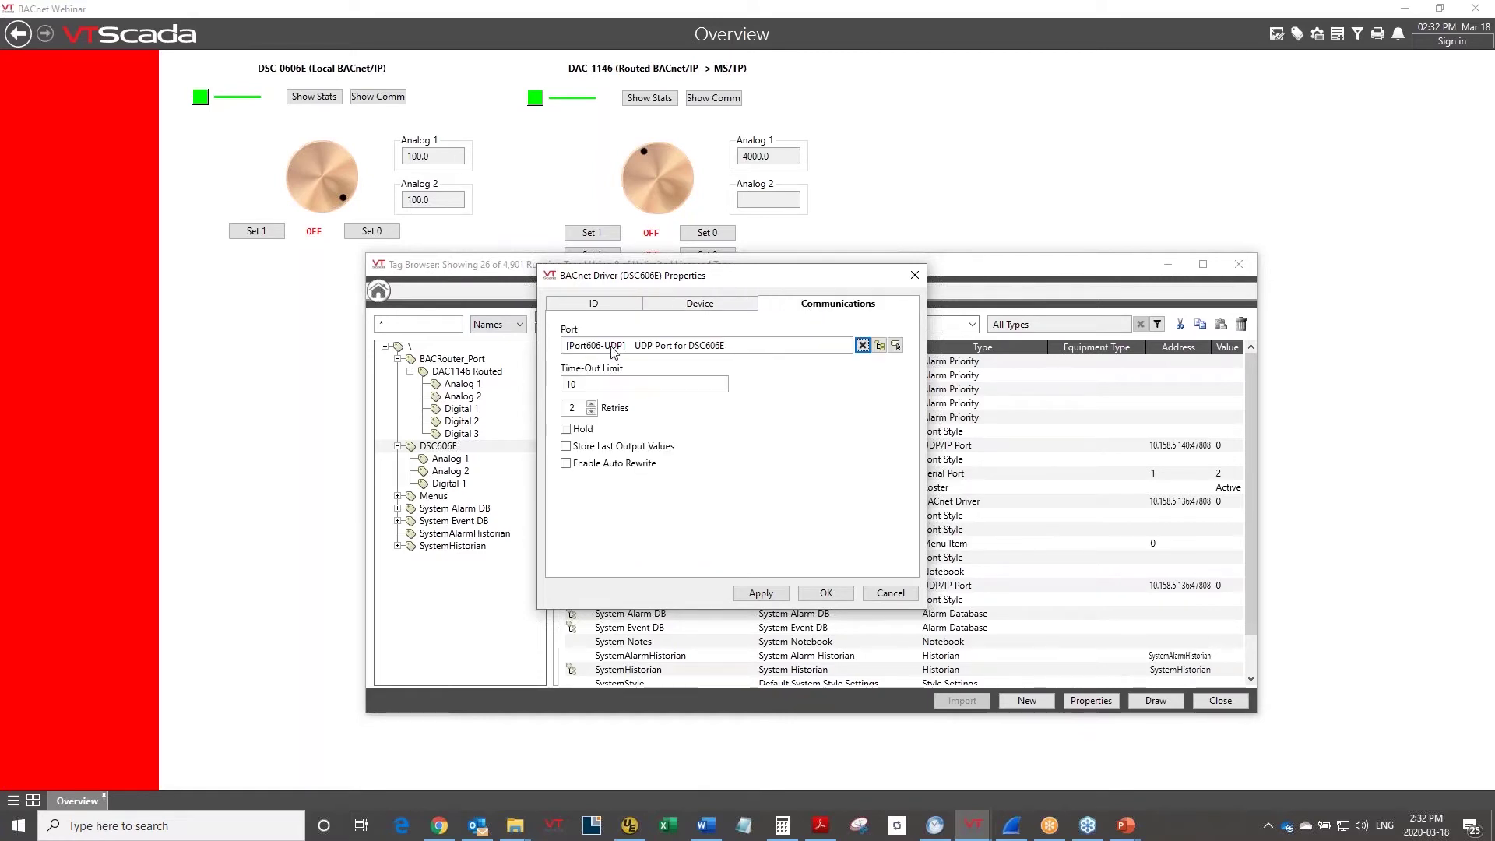
# Reselect Port606-UDP as the DSC606E driver's port and examine that port's connection address and remote port number.
pyautogui.click(896, 345)
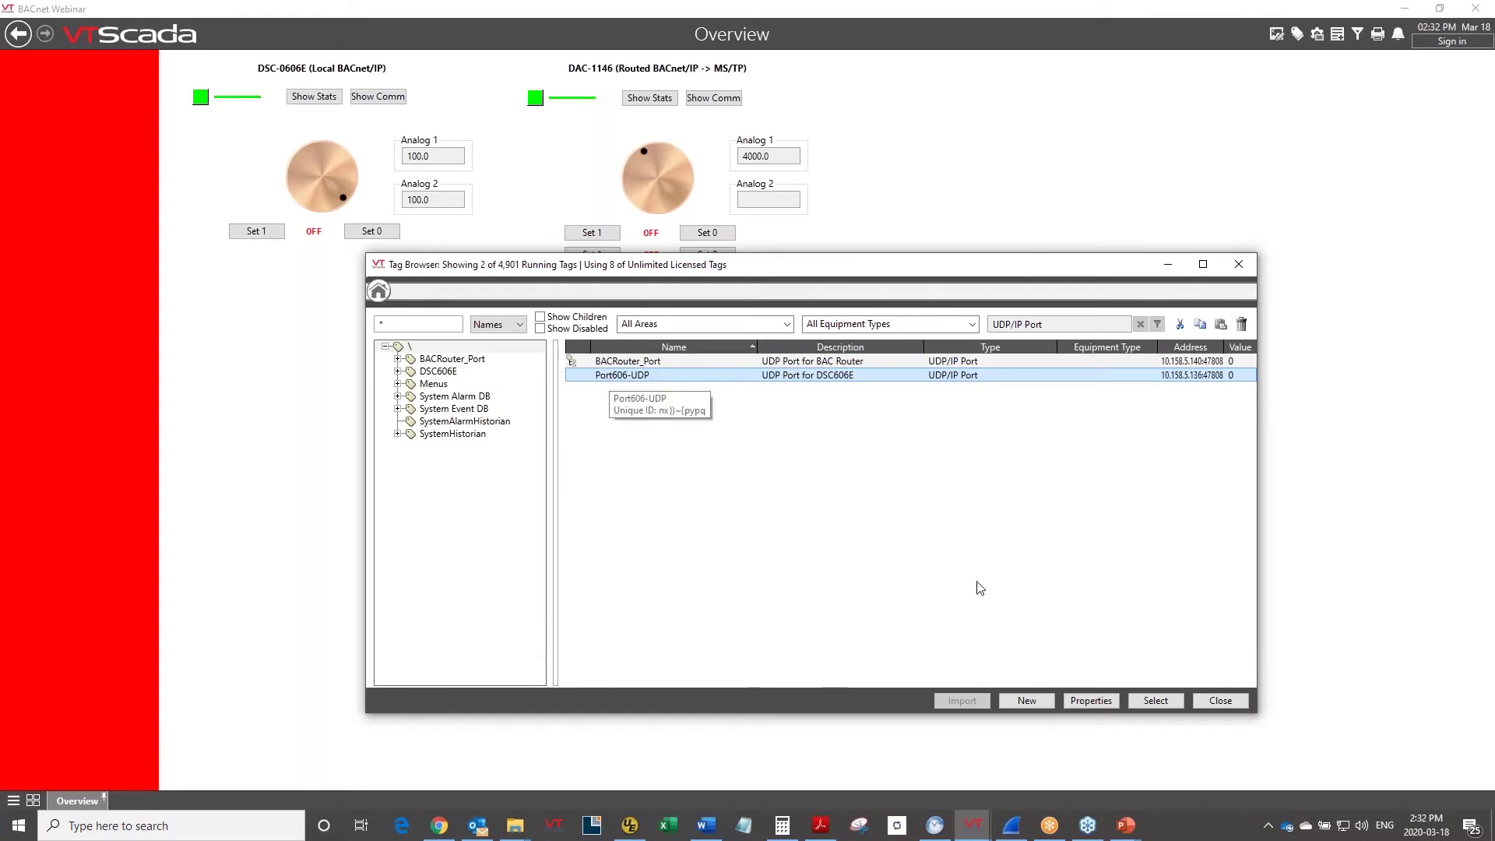
pyautogui.click(1155, 700)
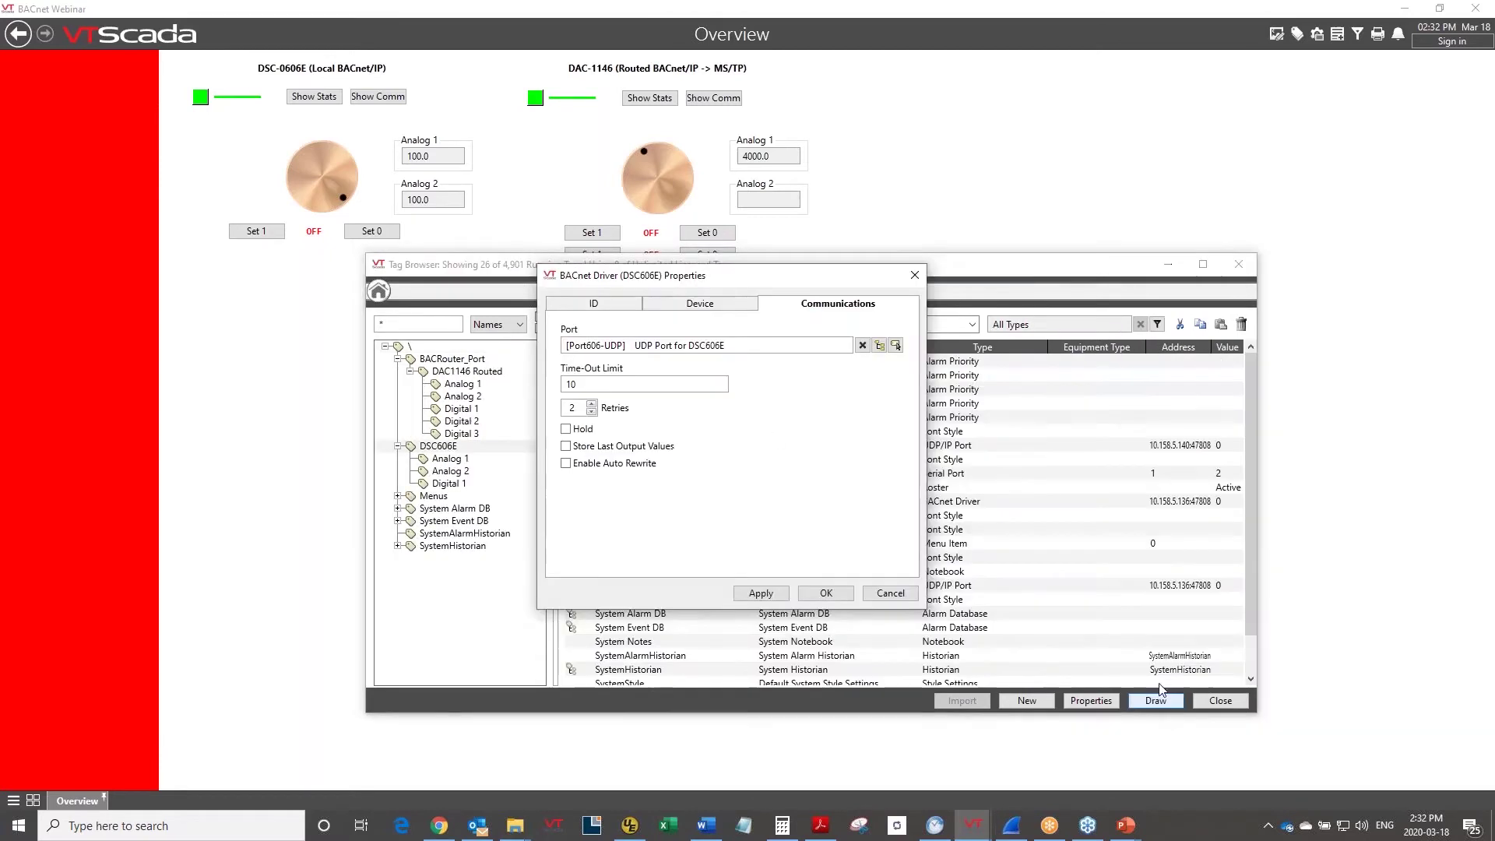
pyautogui.rightClick(651, 350)
pyautogui.click(704, 393)
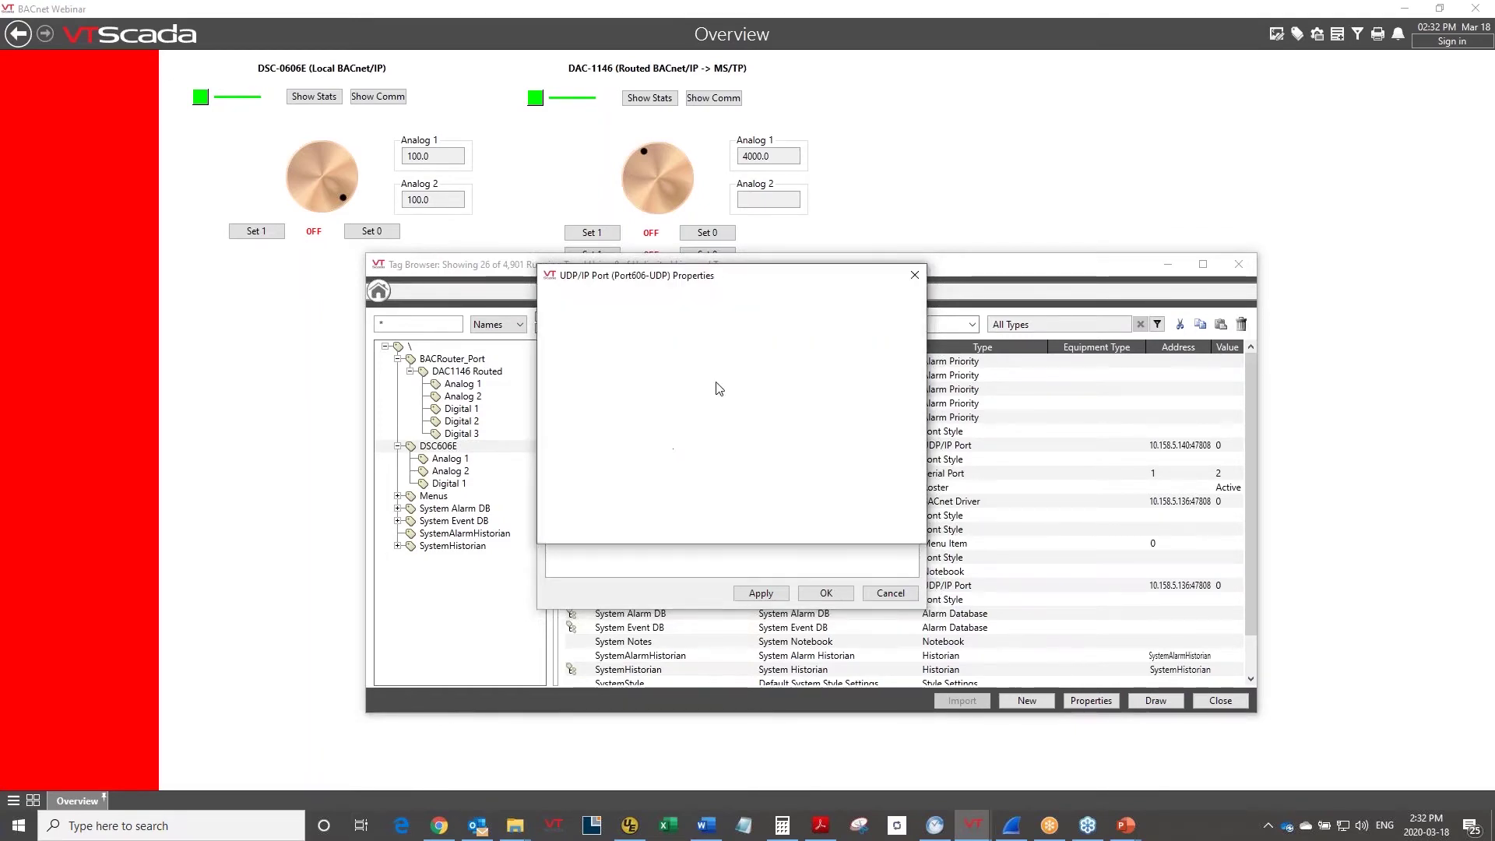
pyautogui.click(719, 303)
pyautogui.click(647, 348)
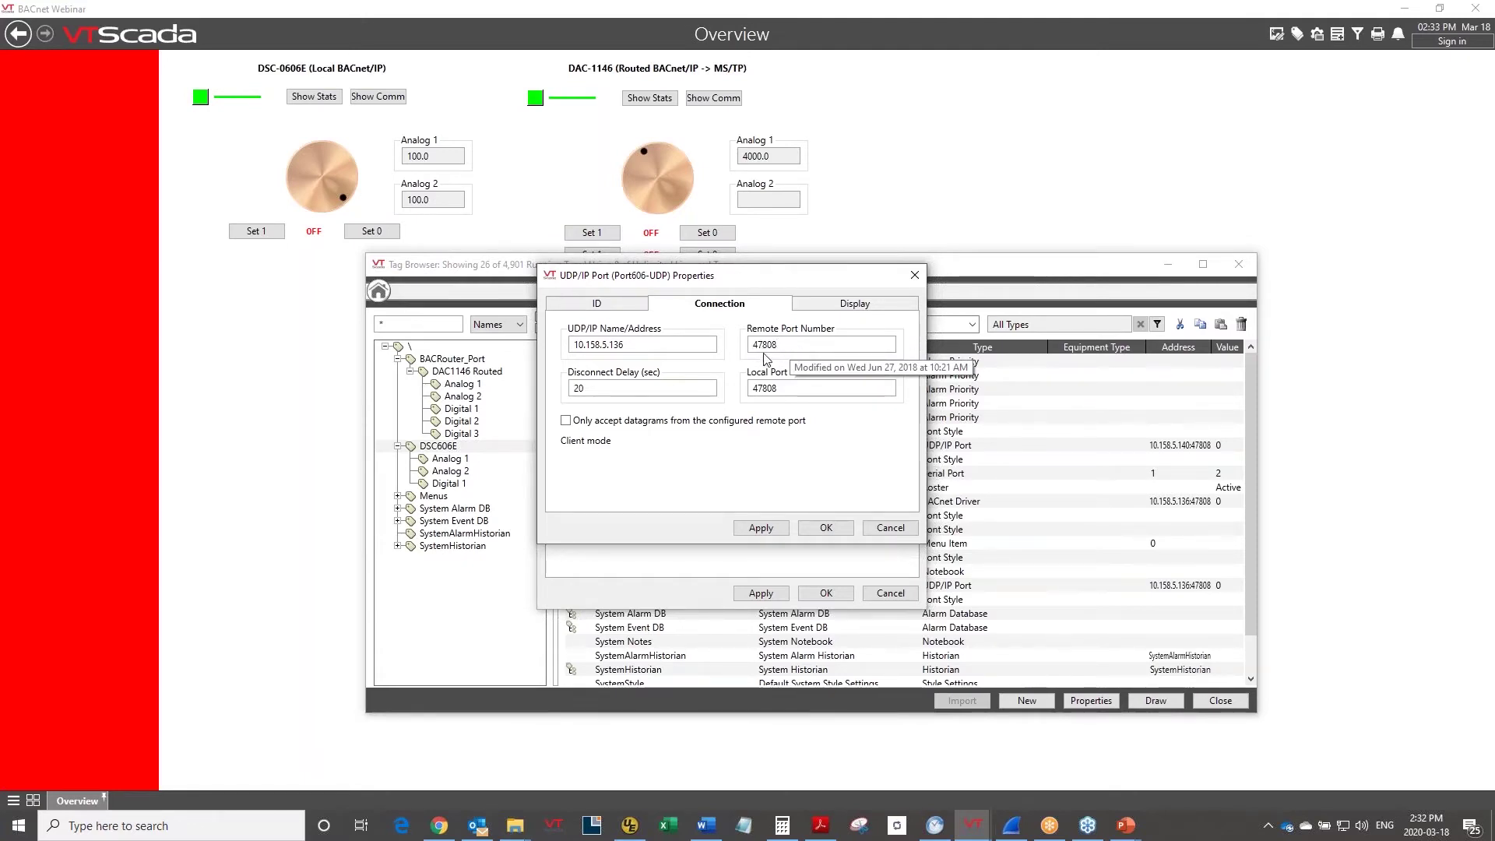
pyautogui.click(807, 353)
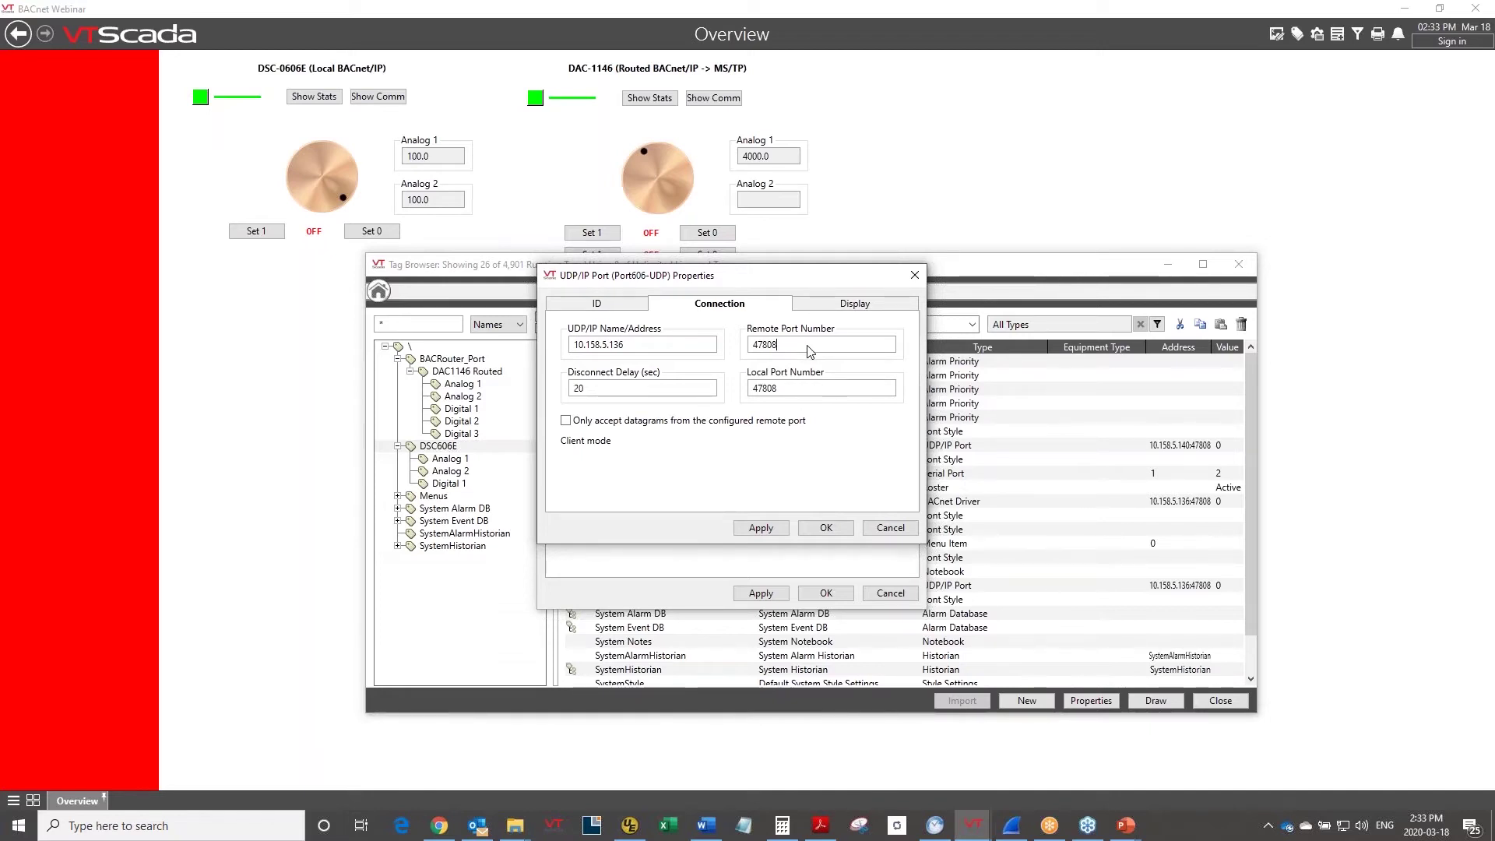
# Switch to Calculator, convert decimal 47808 to hexadecimal in Programmer mode, and minimize it.
pyautogui.click(783, 825)
pyautogui.click(1027, 196)
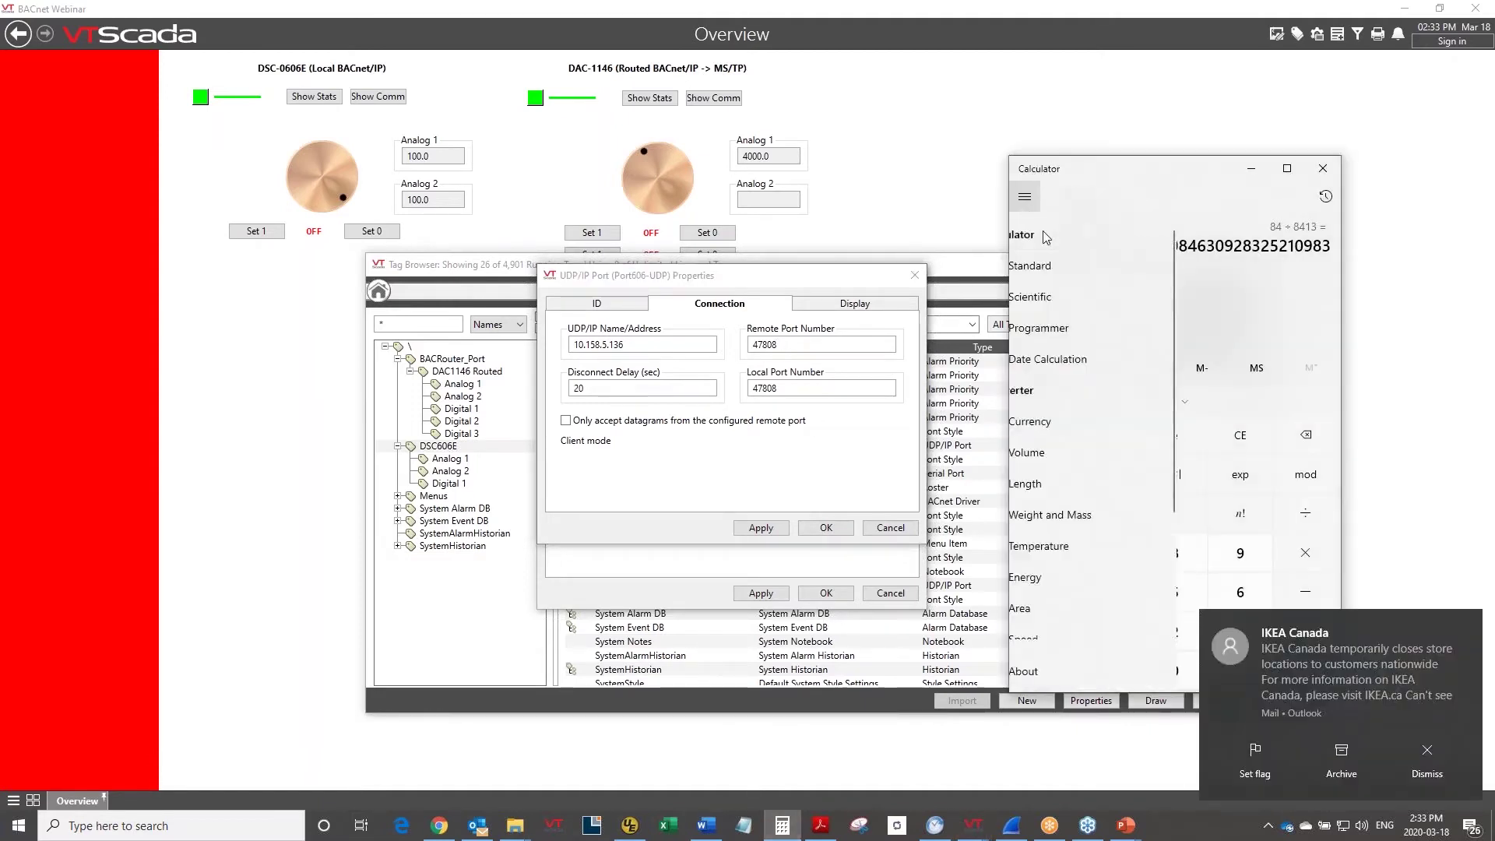
pyautogui.click(1068, 331)
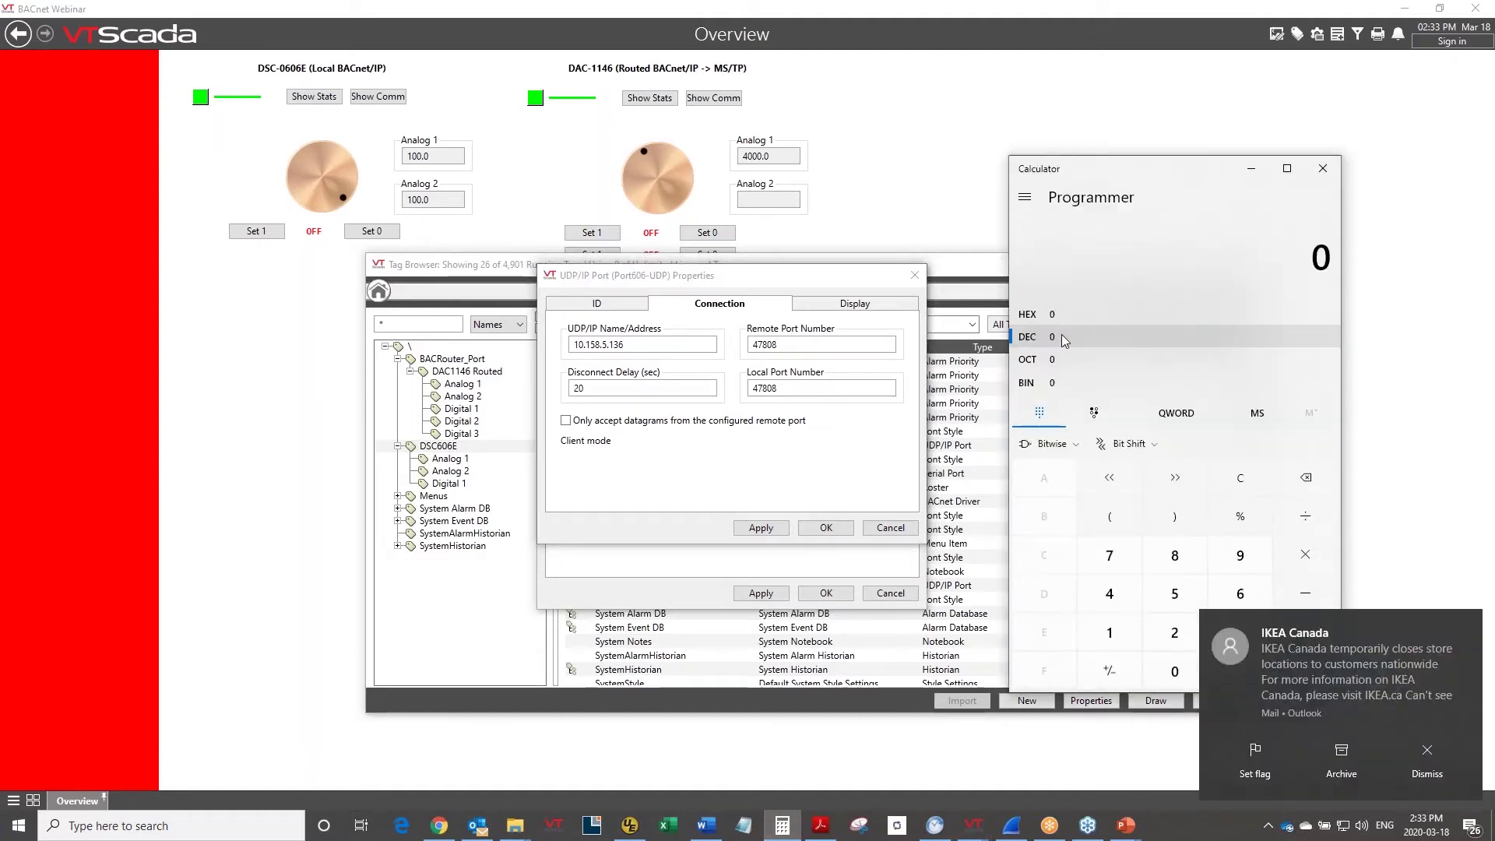
pyautogui.write('47808')
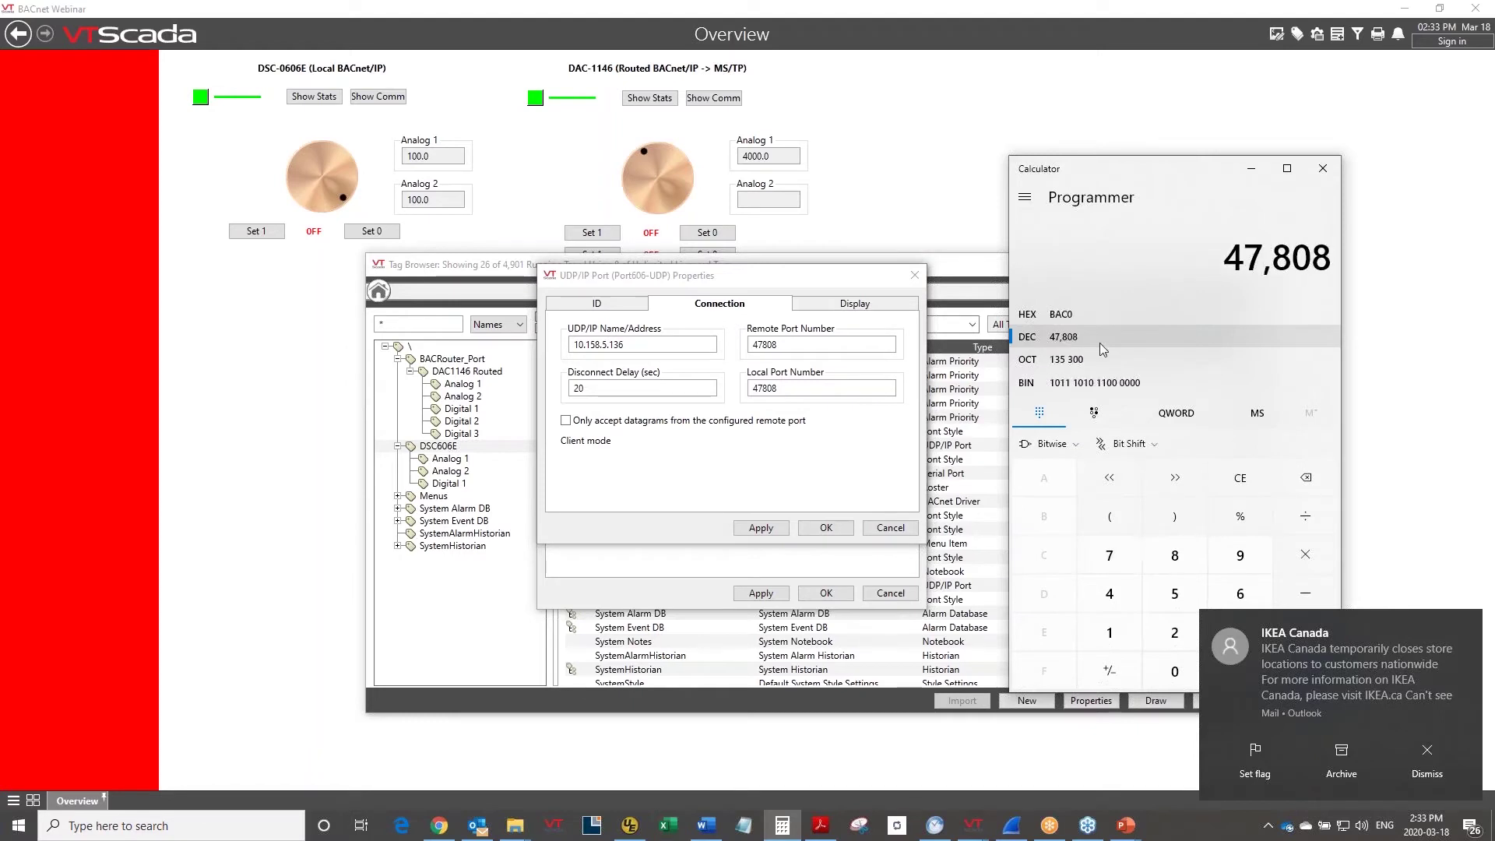
pyautogui.click(1061, 314)
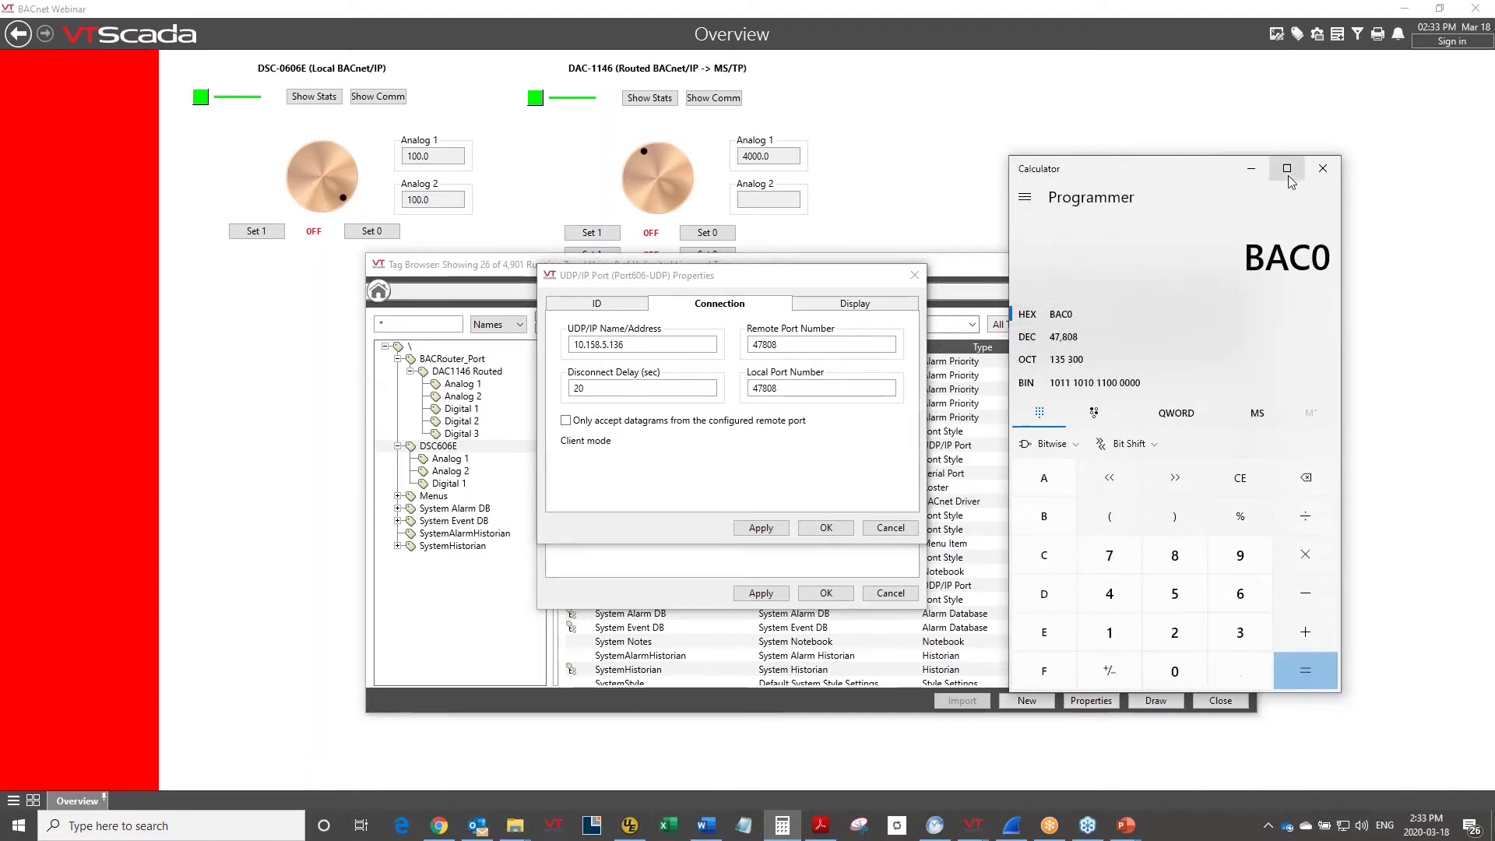
pyautogui.click(1248, 170)
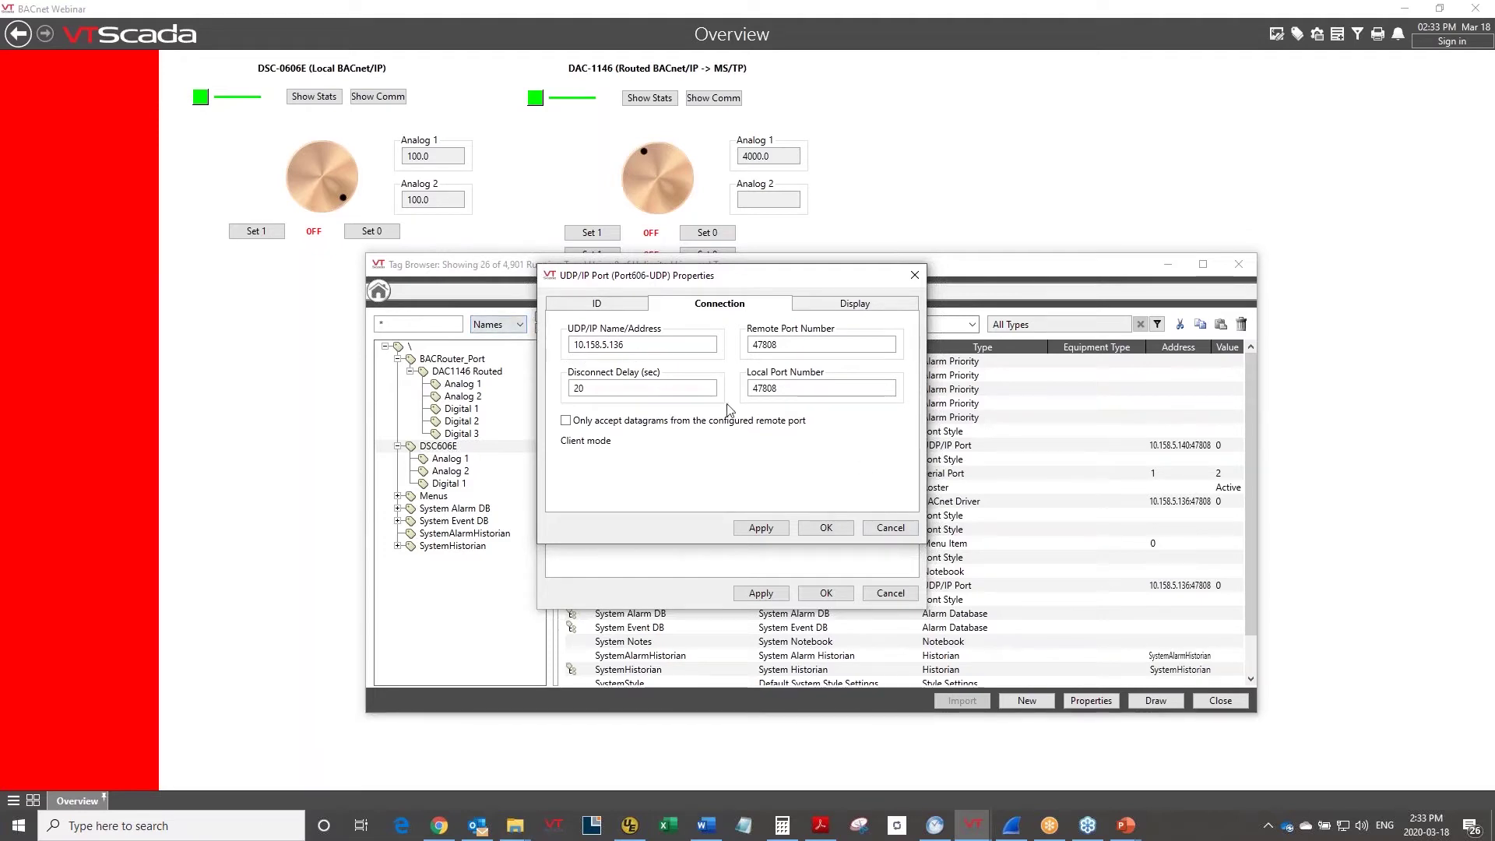
# Cancel the port properties, recheck the DSC606E driver's device settings, and close its properties without saving.
pyautogui.click(887, 528)
pyautogui.click(684, 310)
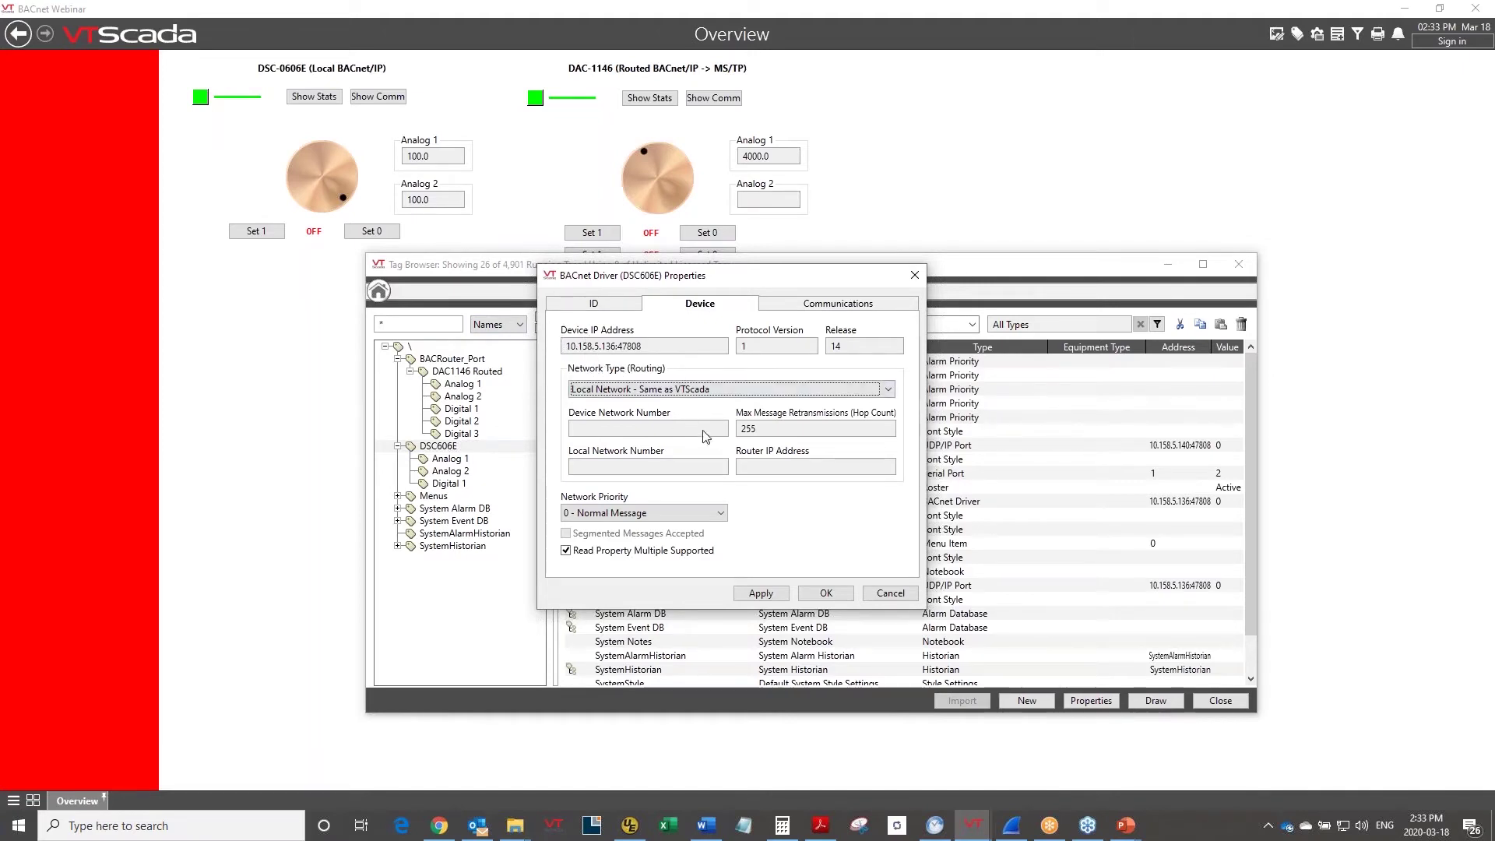
pyautogui.click(890, 594)
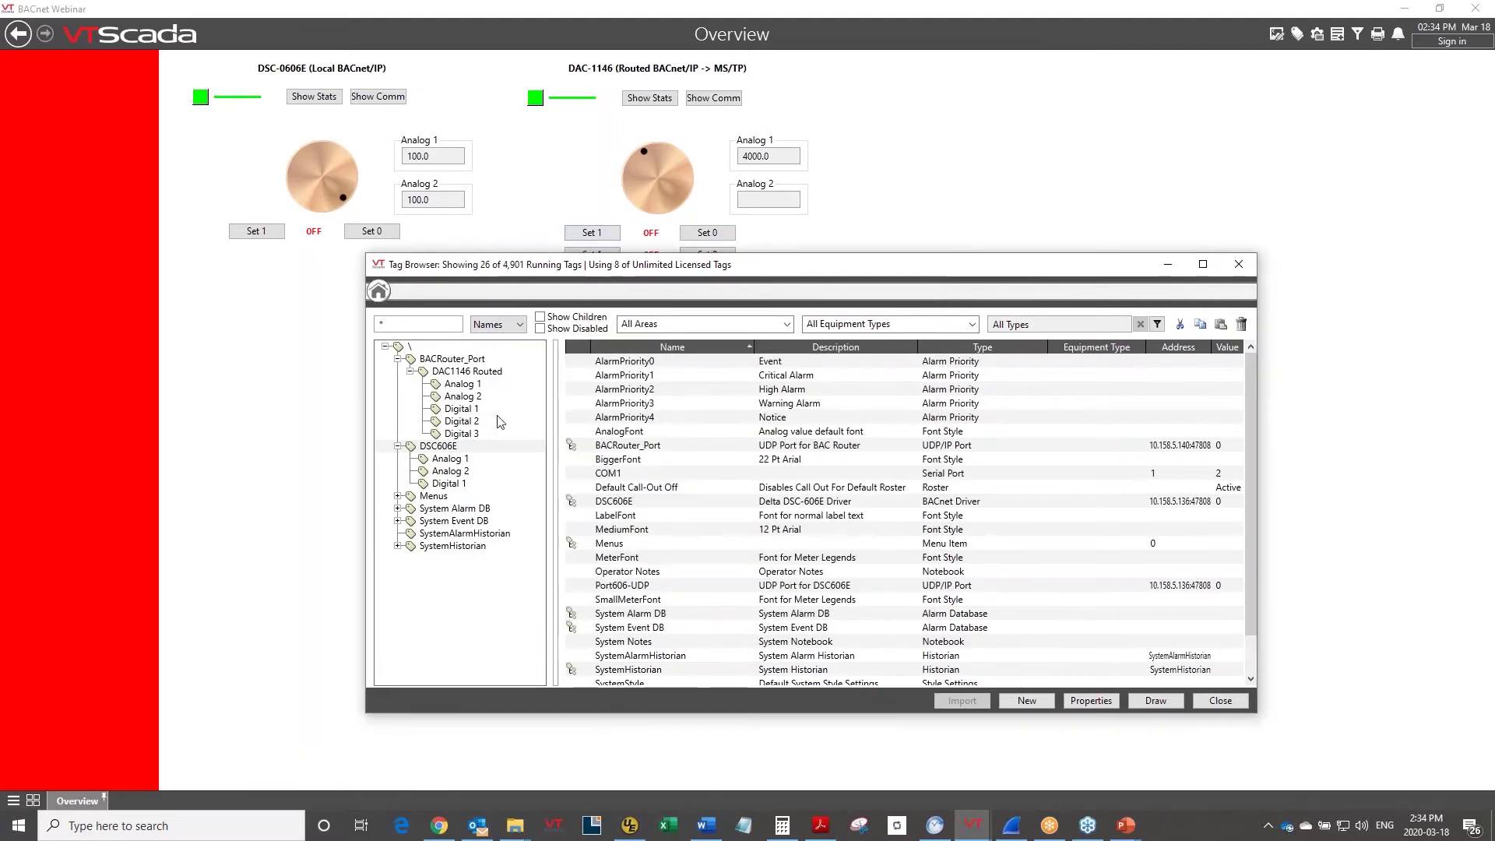
# Open the DAC1146 Routed driver's properties and review its device and network routing settings.
pyautogui.rightClick(488, 372)
pyautogui.click(534, 635)
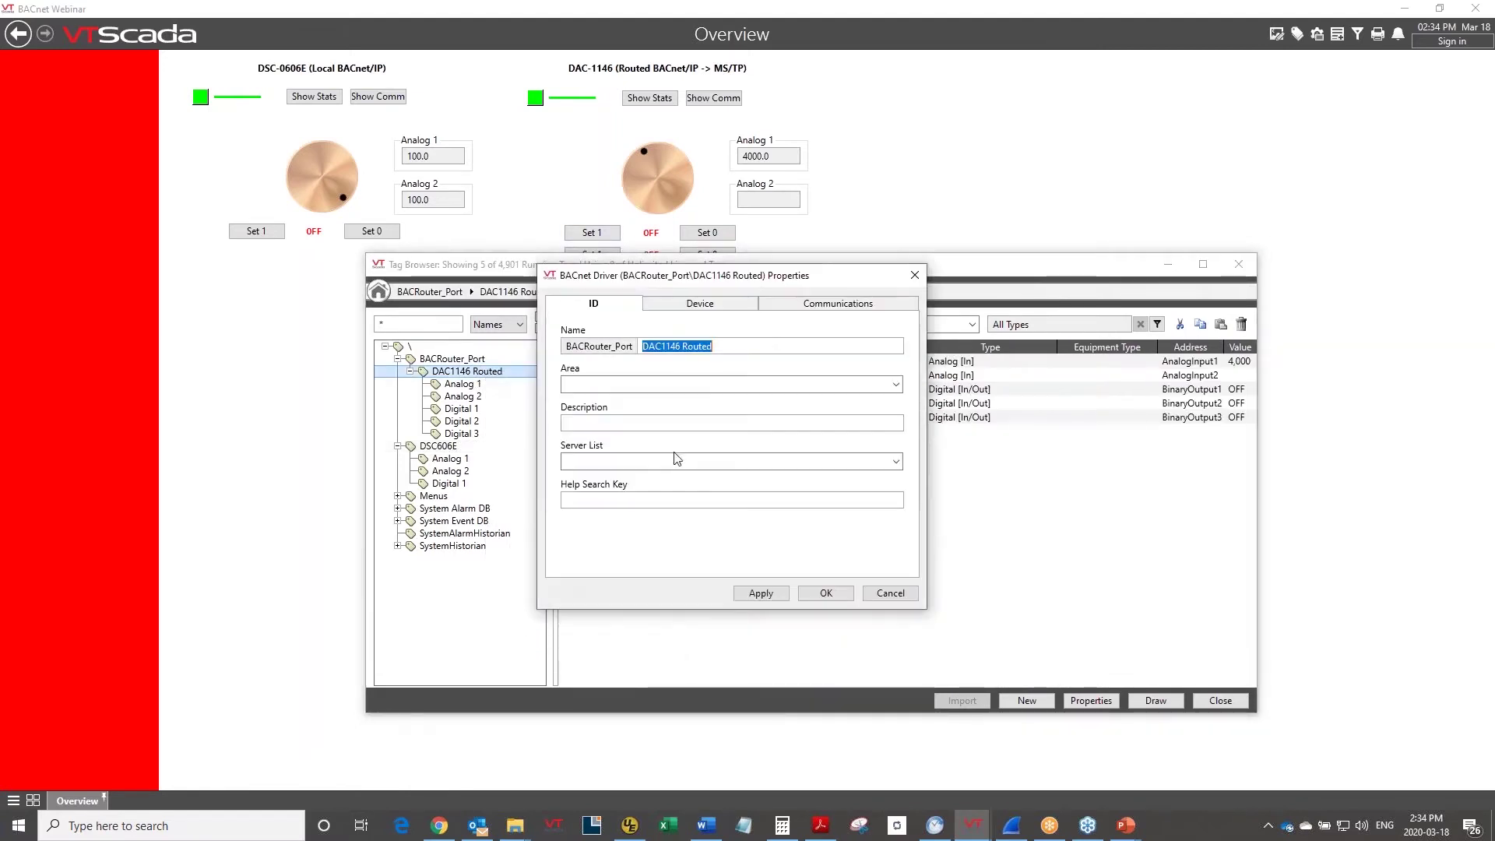
pyautogui.click(692, 304)
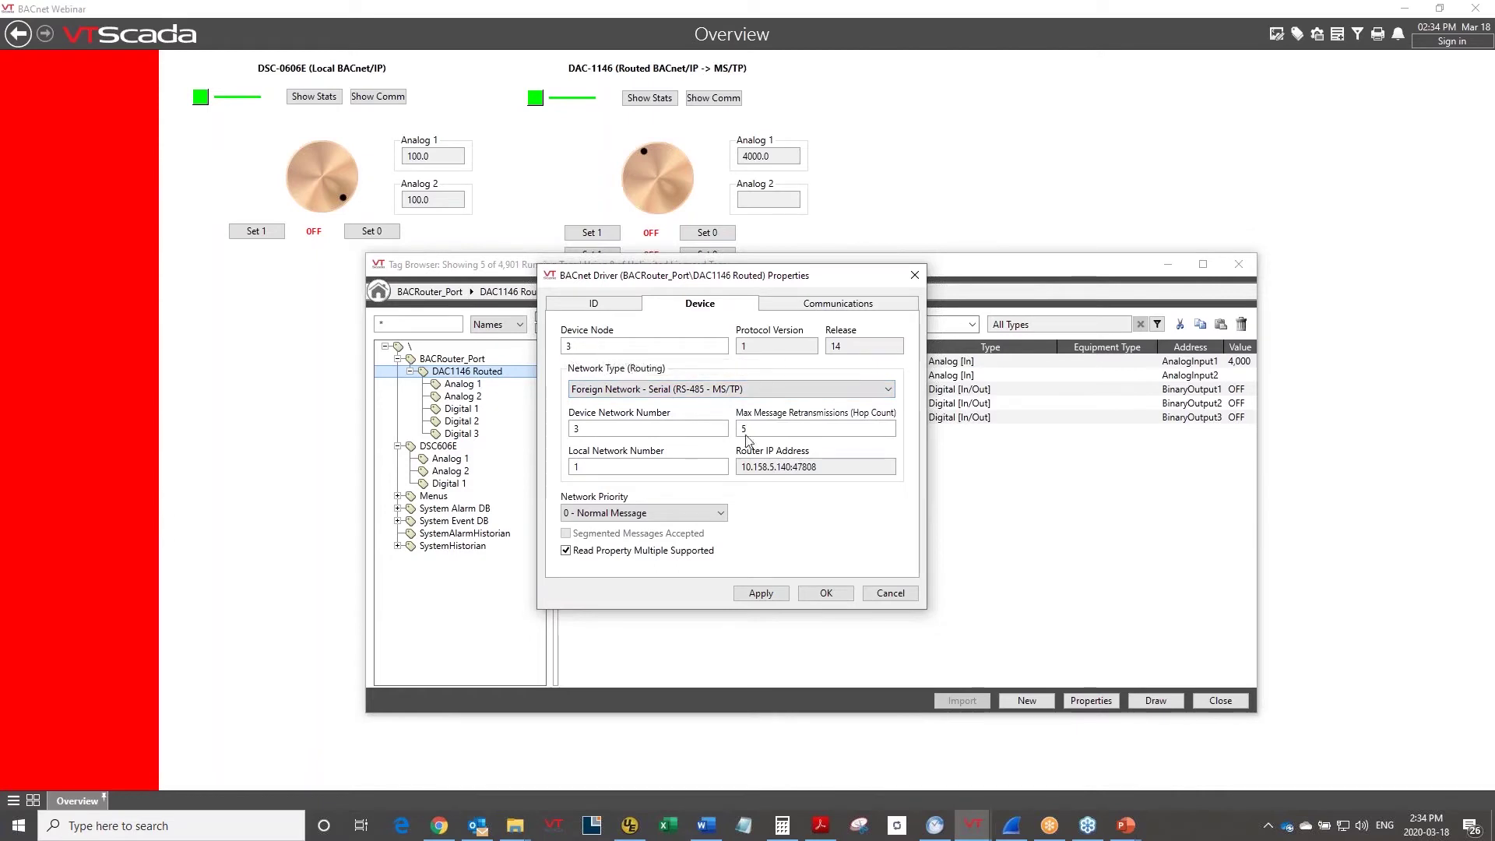
# Clear the DAC1146 Routed driver's device node and re-enter it as 3.
pyautogui.doubleClick(572, 347)
pyautogui.press('BackSpace')
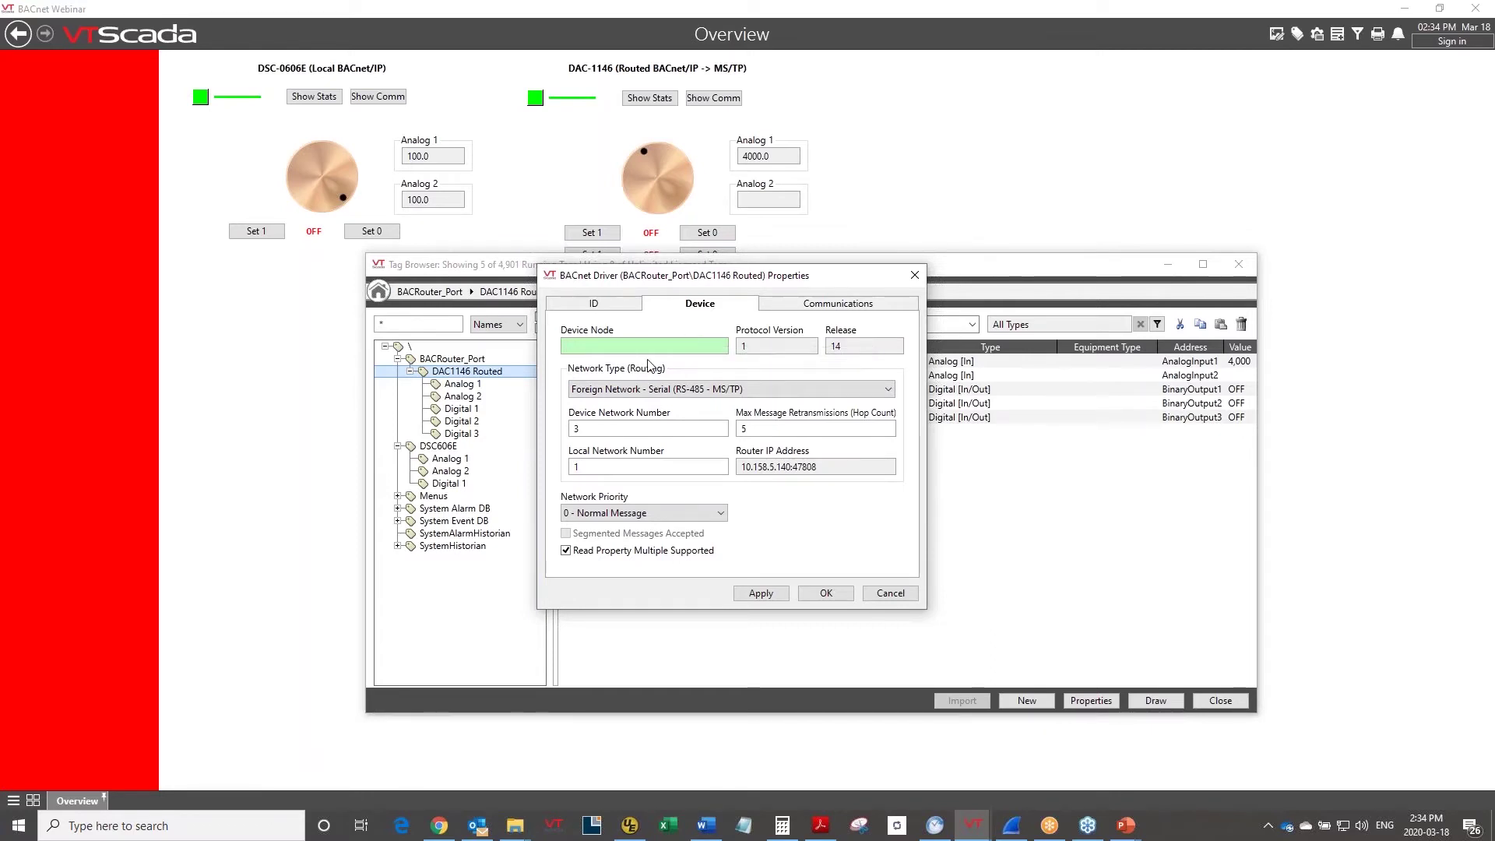
pyautogui.write('2')
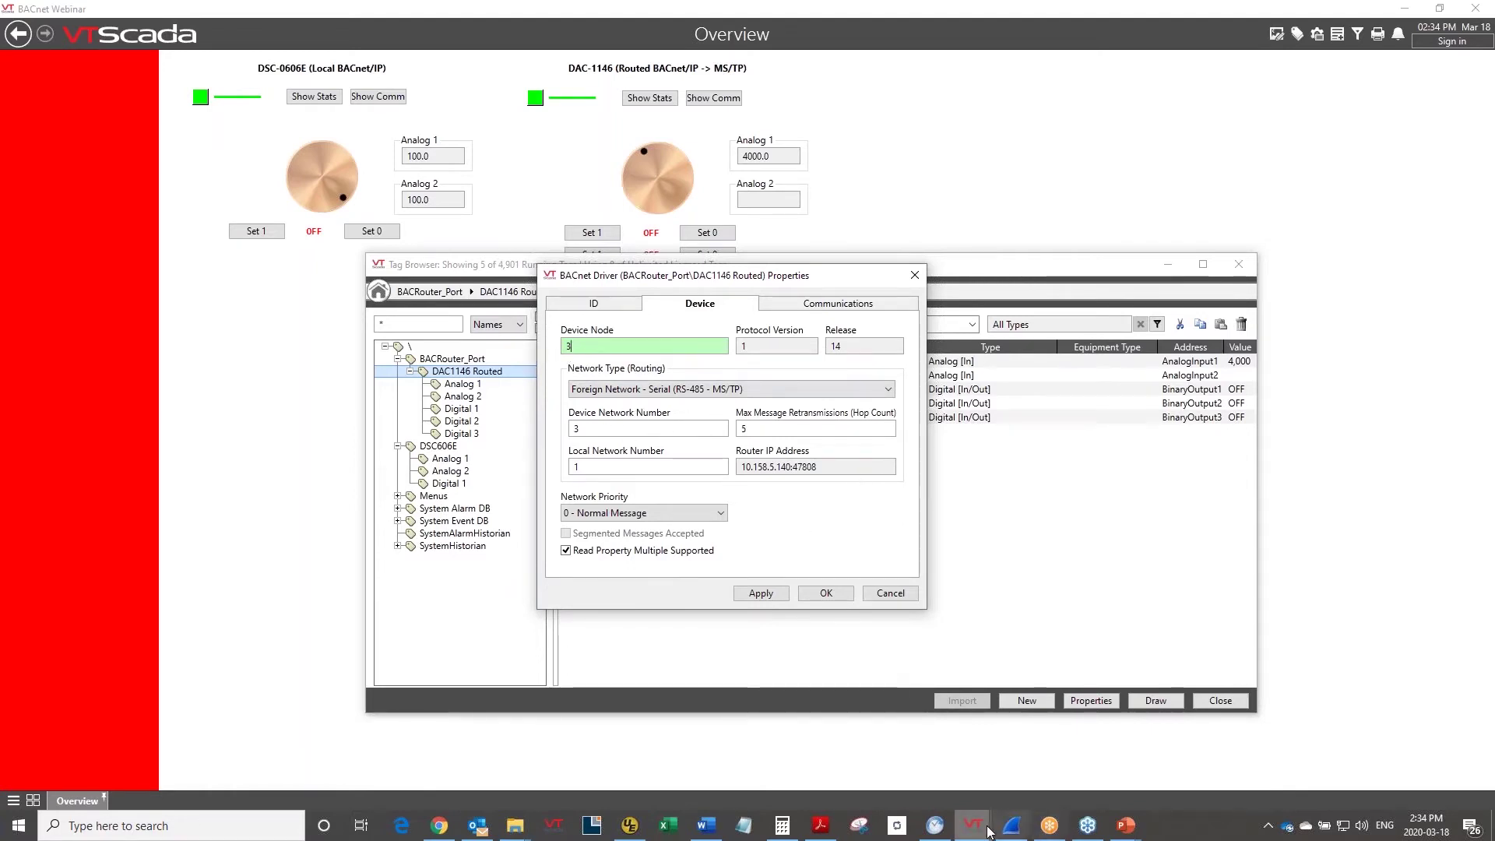
# Switch to the PowerPoint slide show and go back to the simplified topology points on the BACnet Network Layer slide.
pyautogui.moveTo(1128, 831)
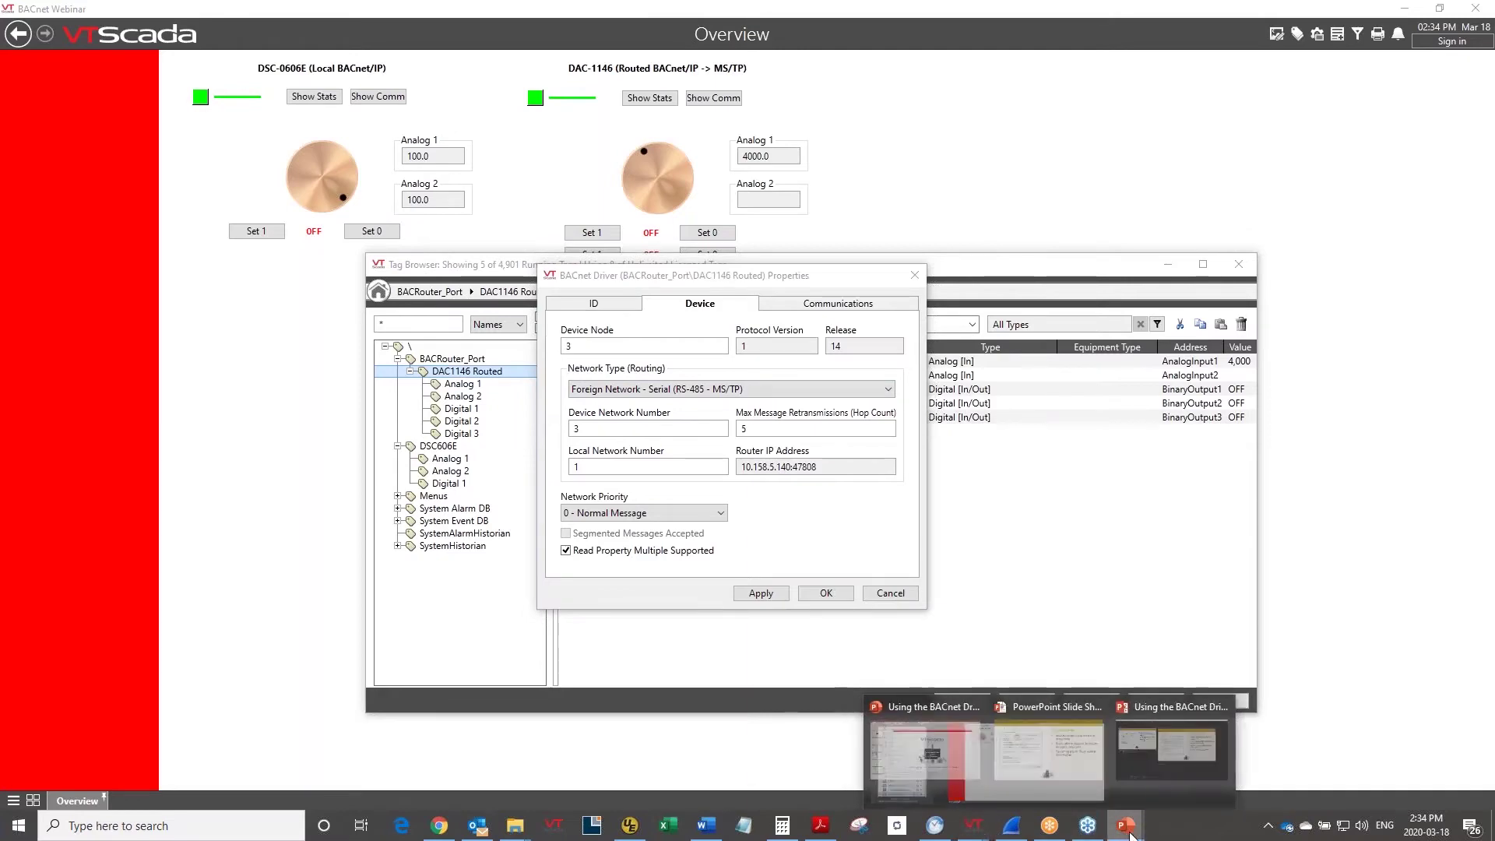
pyautogui.click(1011, 771)
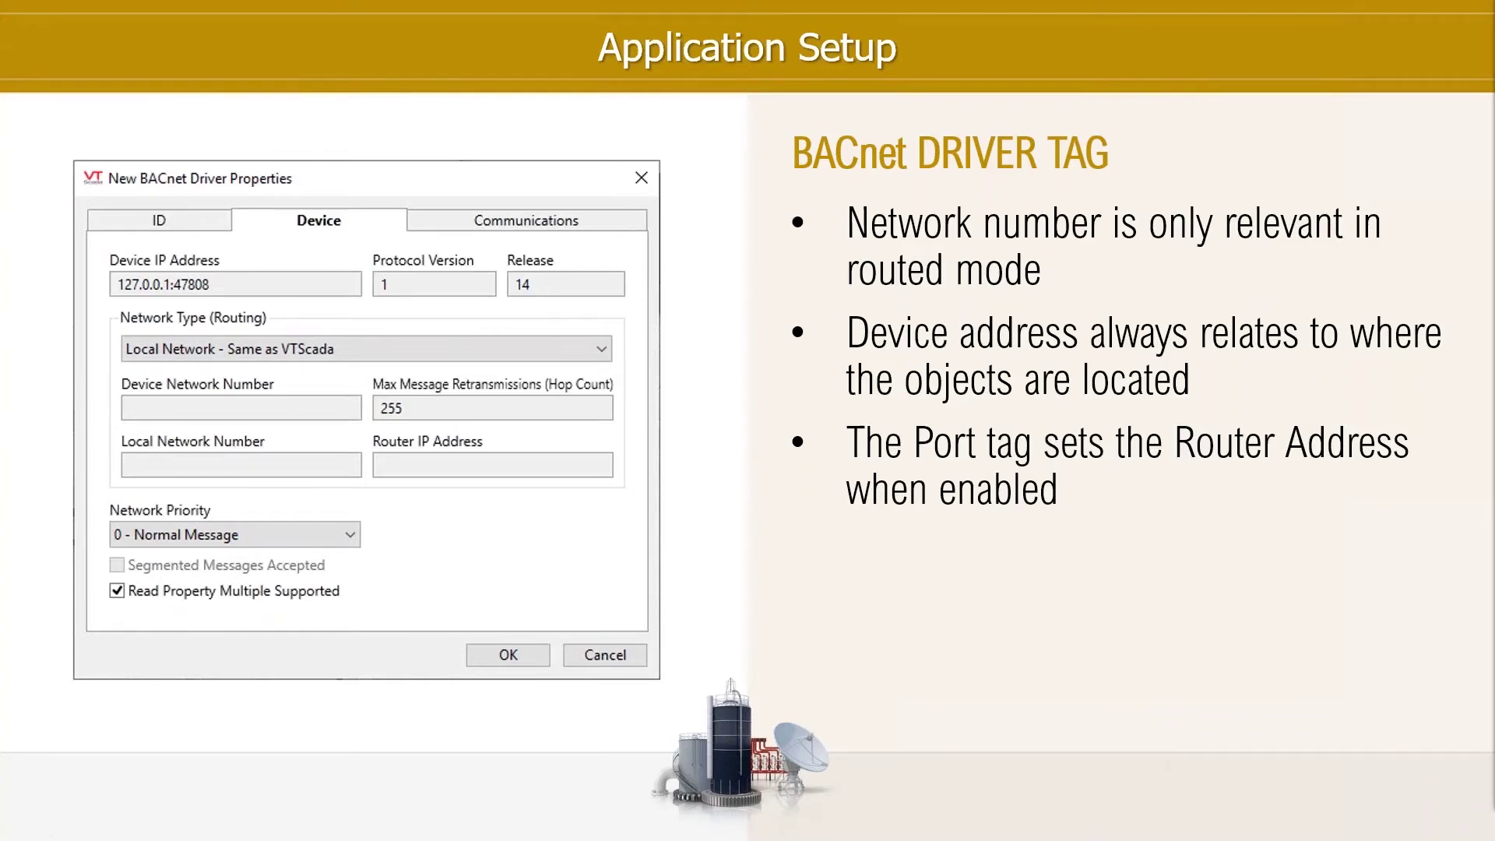
pyautogui.press('Left')
pyautogui.press('Left')
pyautogui.press('Left')
pyautogui.press('Left')
pyautogui.press('Left')
pyautogui.press('Left')
pyautogui.press('Left')
pyautogui.press('Left')
pyautogui.press('Left')
pyautogui.press('Left')
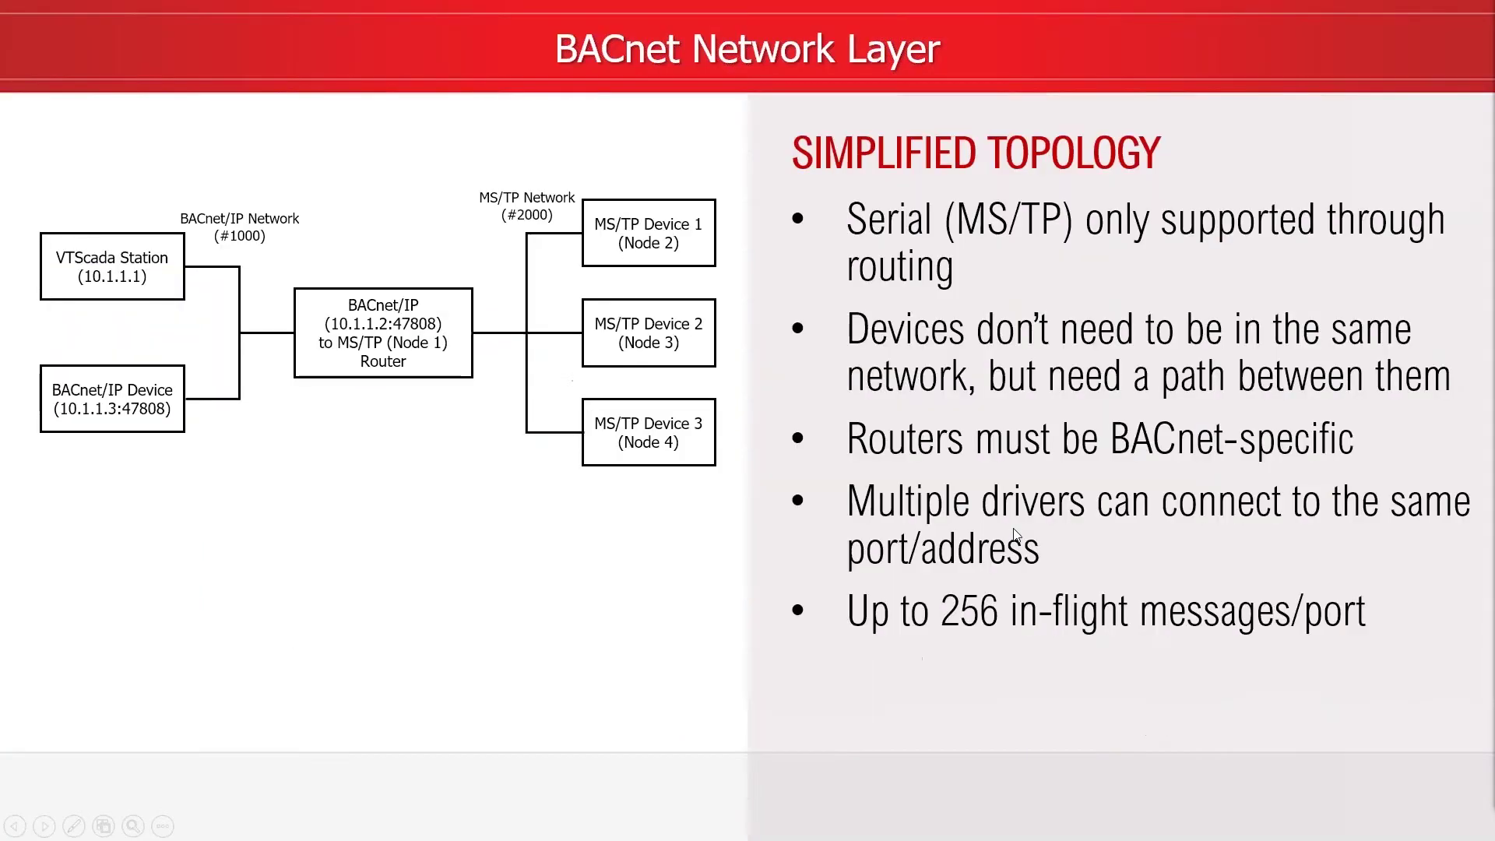
pyautogui.press('Left')
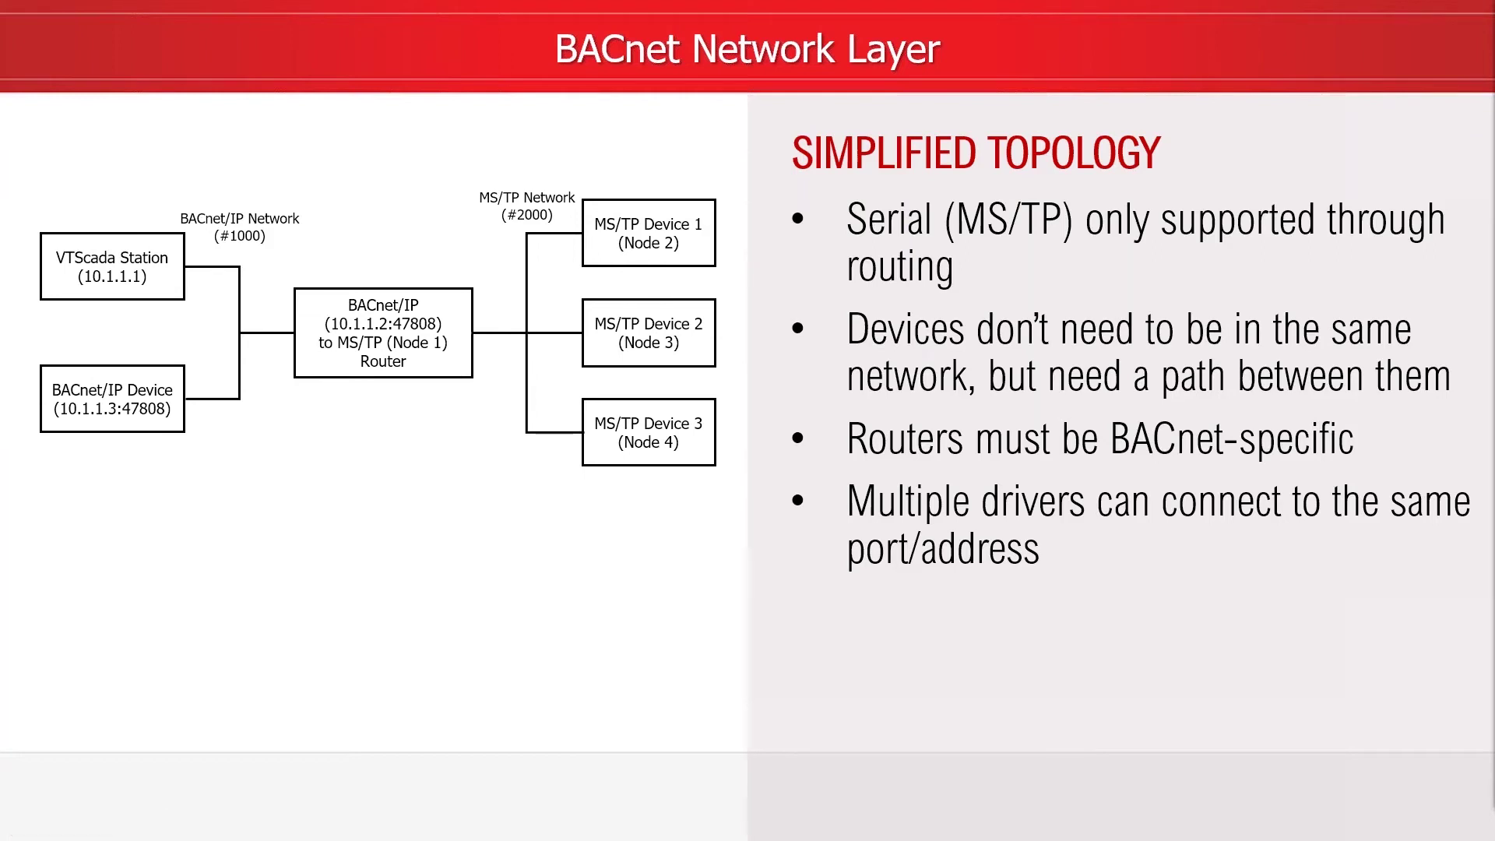
# Advance the slide show to the BACnet Driver Tag slide under Application Setup and reveal all three of its points.
pyautogui.click(808, 329)
pyautogui.click(809, 329)
pyautogui.click(810, 327)
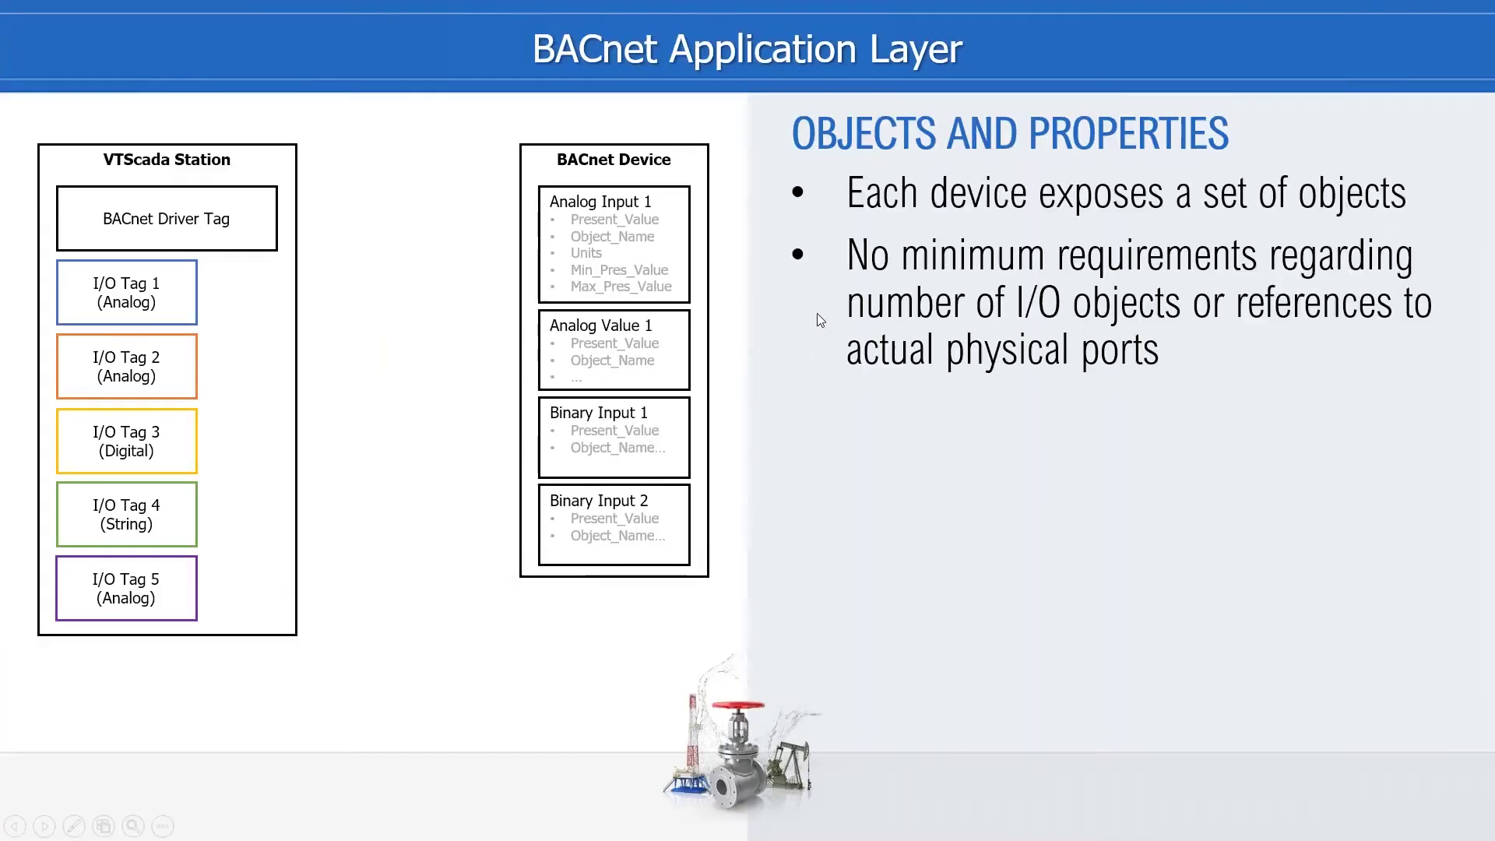
pyautogui.click(819, 310)
pyautogui.click(819, 310)
pyautogui.click(821, 310)
pyautogui.click(821, 309)
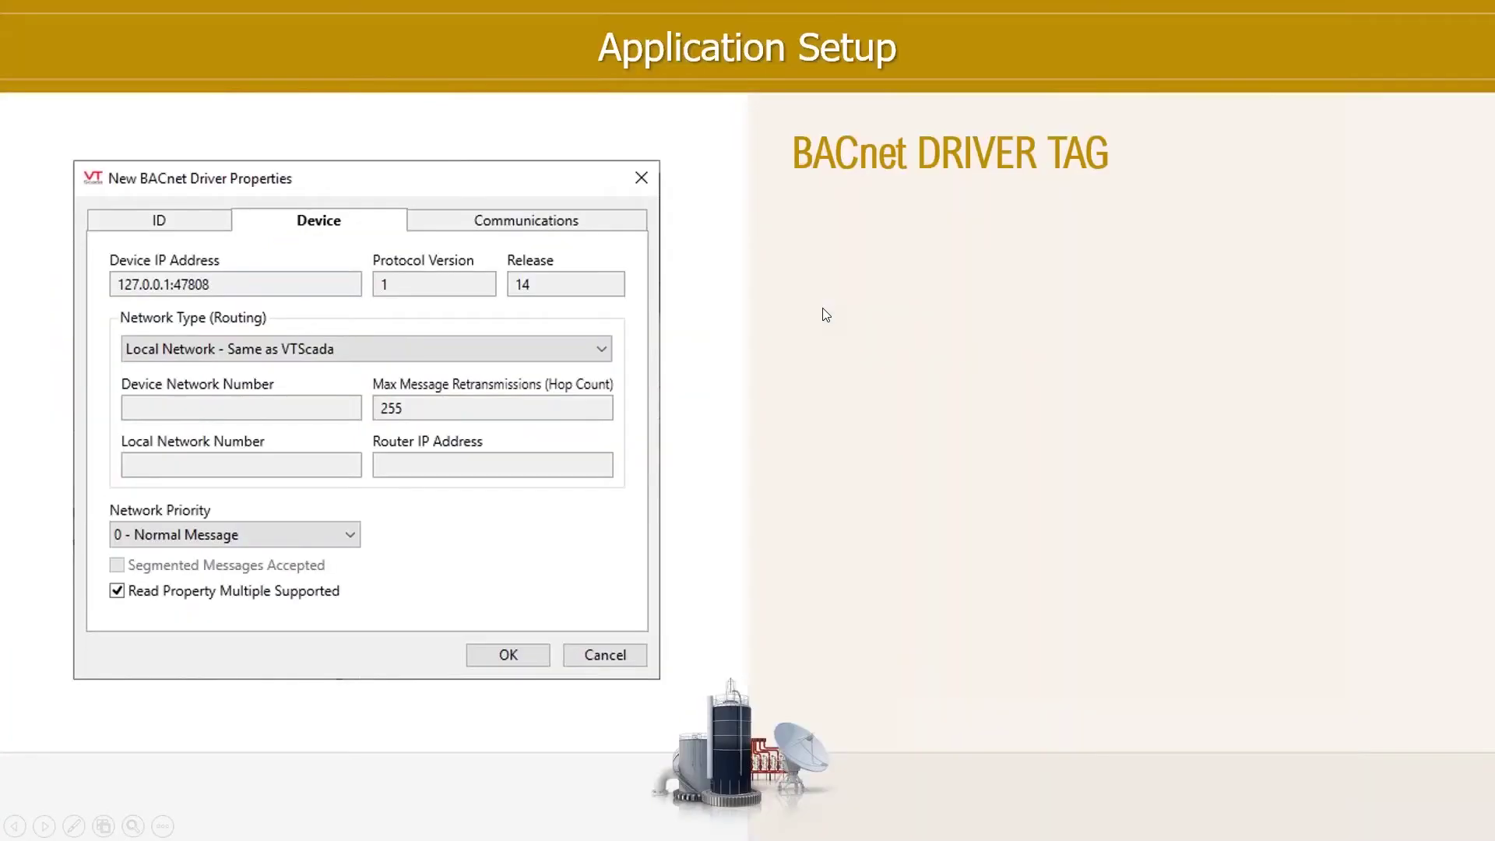
pyautogui.click(825, 300)
pyautogui.click(847, 358)
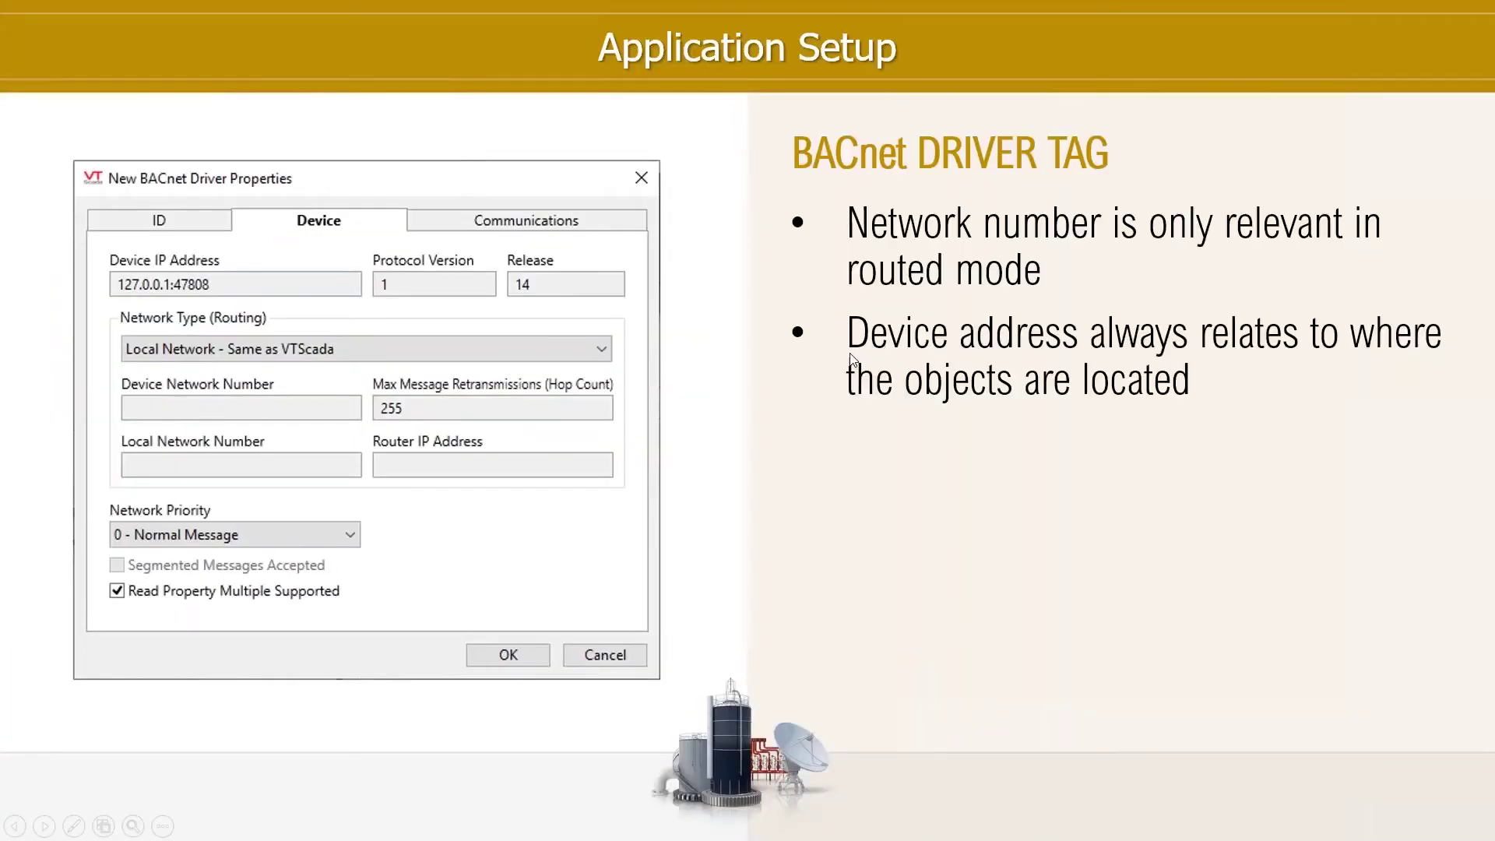
pyautogui.click(861, 445)
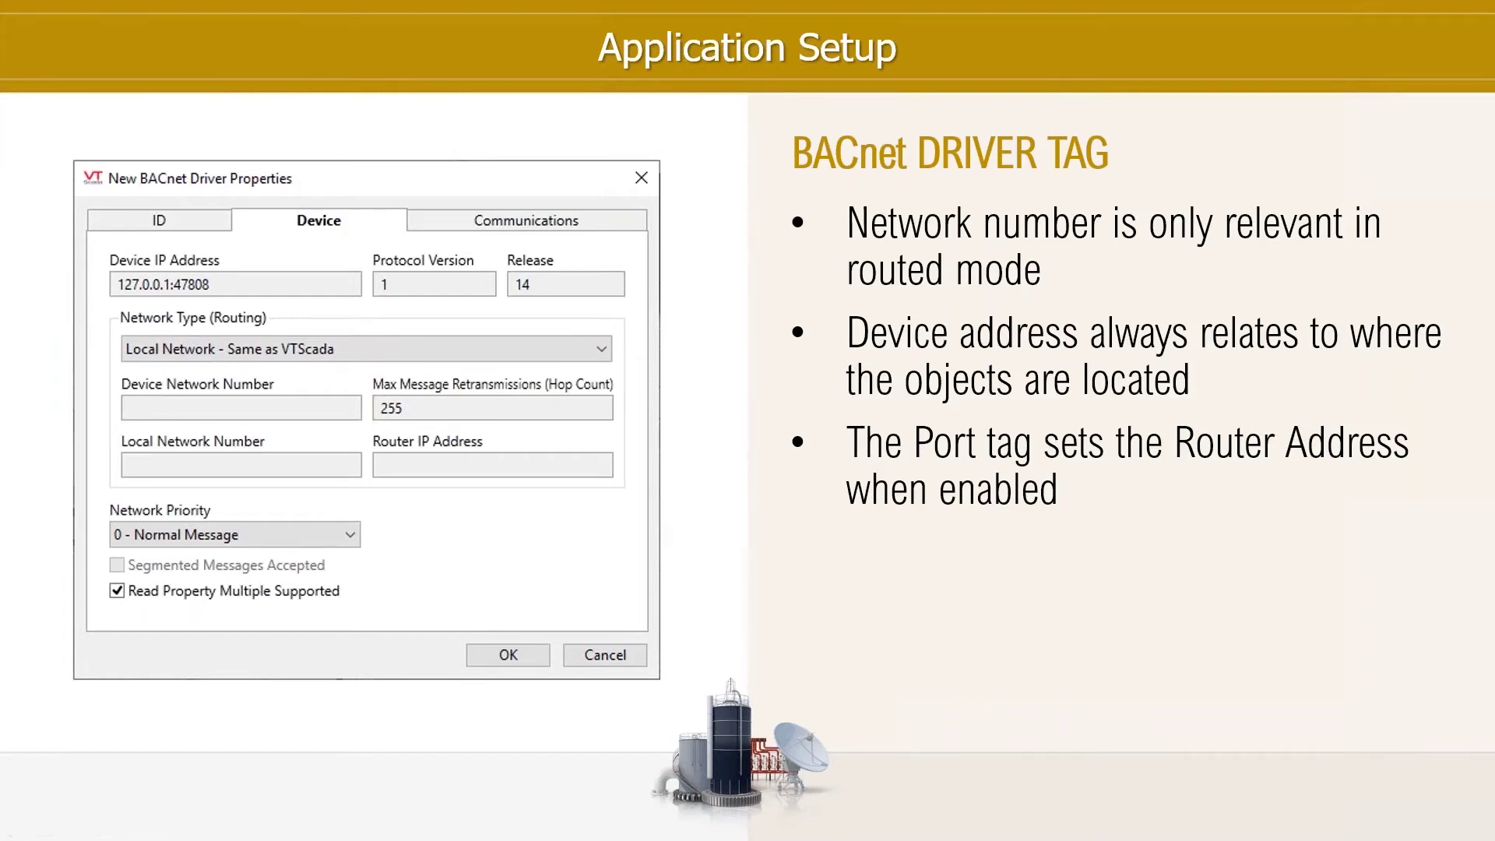
# Switch to VTScada, check the driver's router IP address against the connection settings of its BACRouter_Port, and close the port properties without saving.
pyautogui.hotkey('alt', 'Tab')
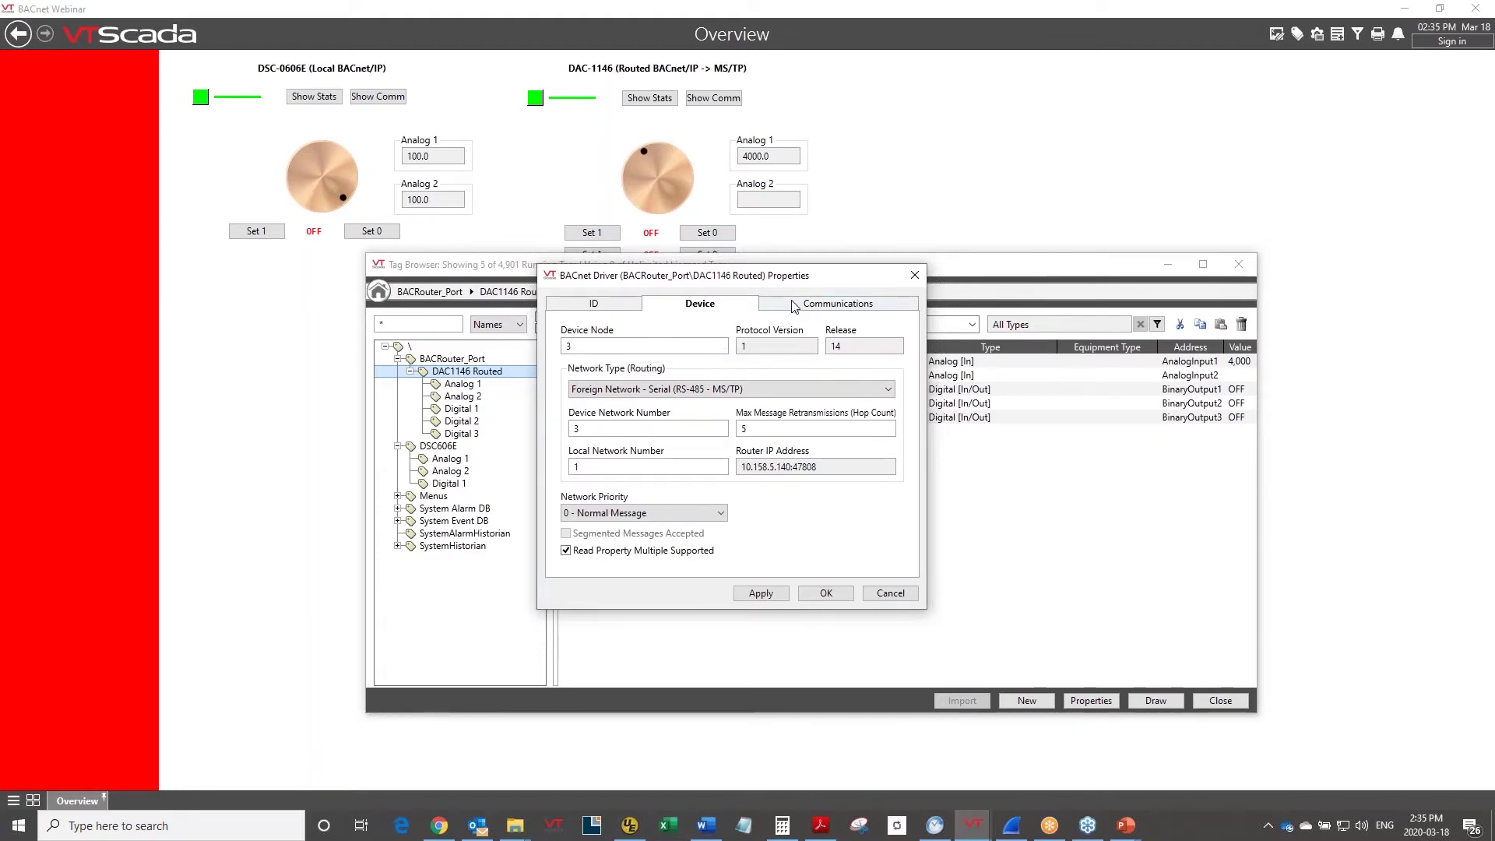
pyautogui.moveTo(743, 475); pyautogui.dragTo(868, 474)
pyautogui.click(848, 472)
pyautogui.click(811, 305)
pyautogui.rightClick(679, 346)
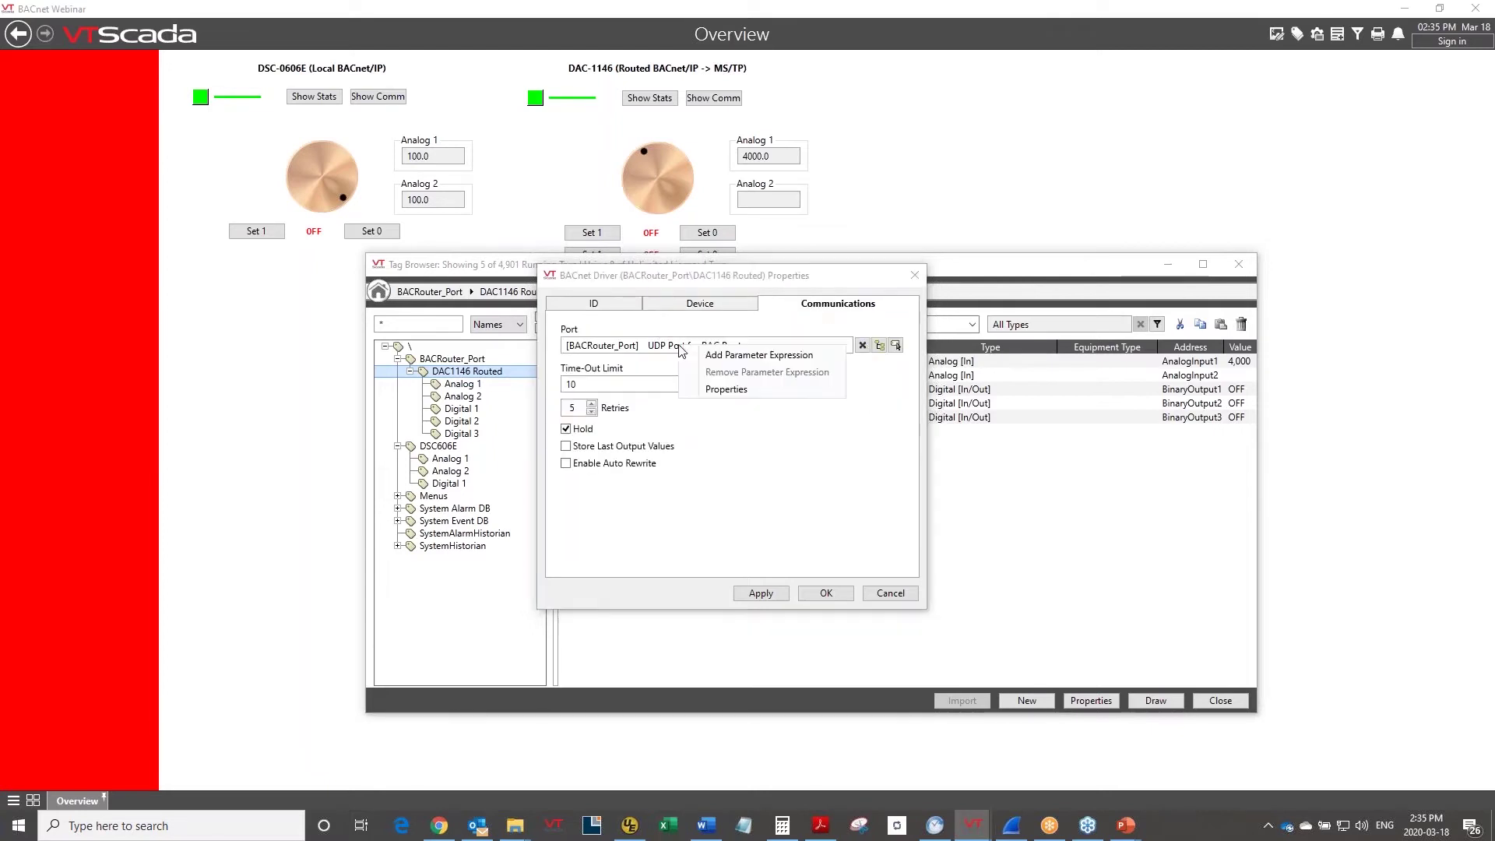
pyautogui.click(726, 389)
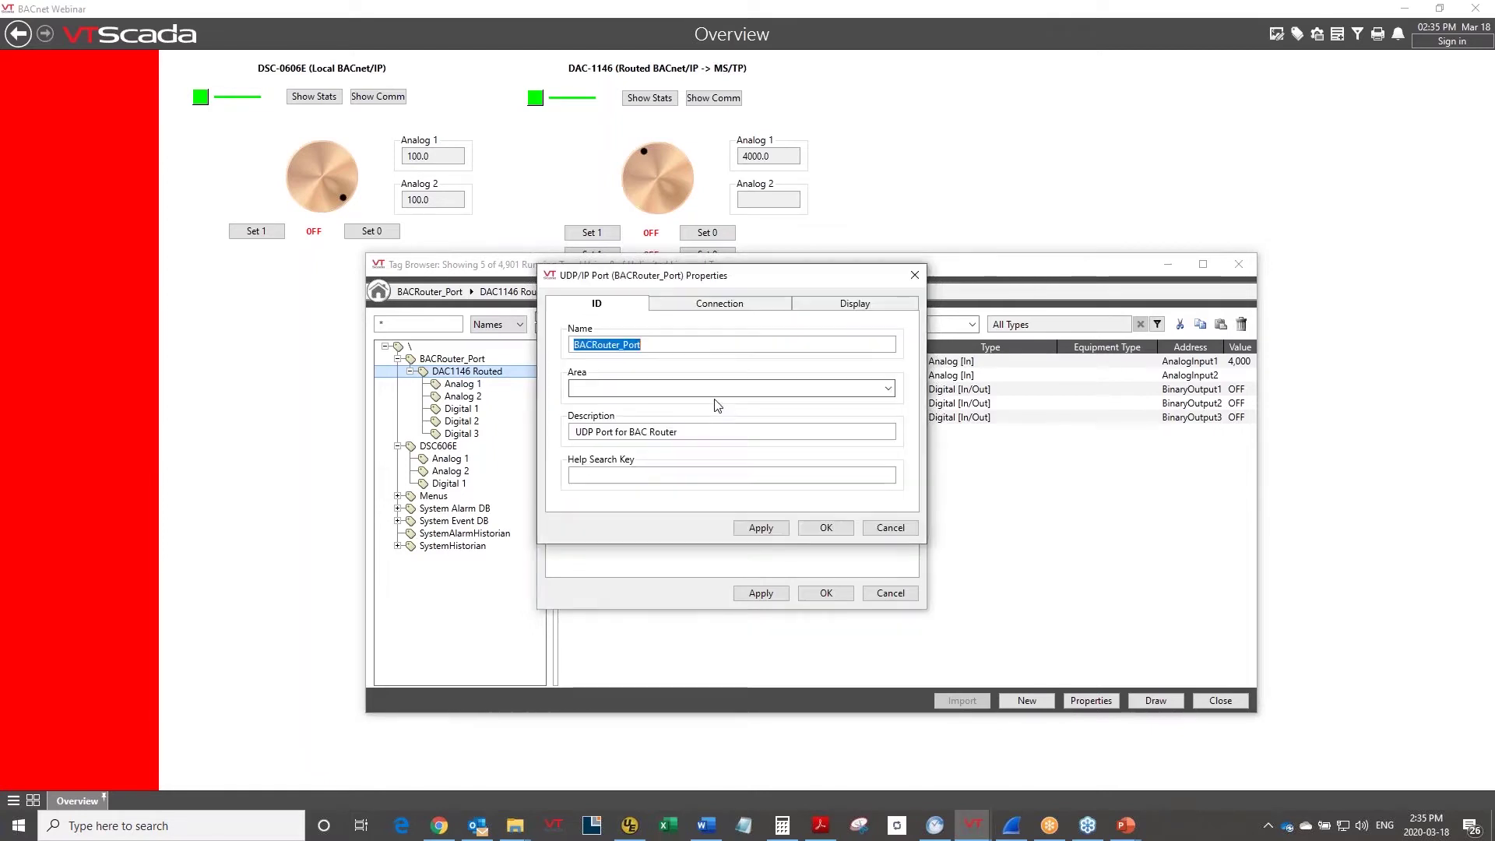
pyautogui.click(689, 308)
pyautogui.click(629, 349)
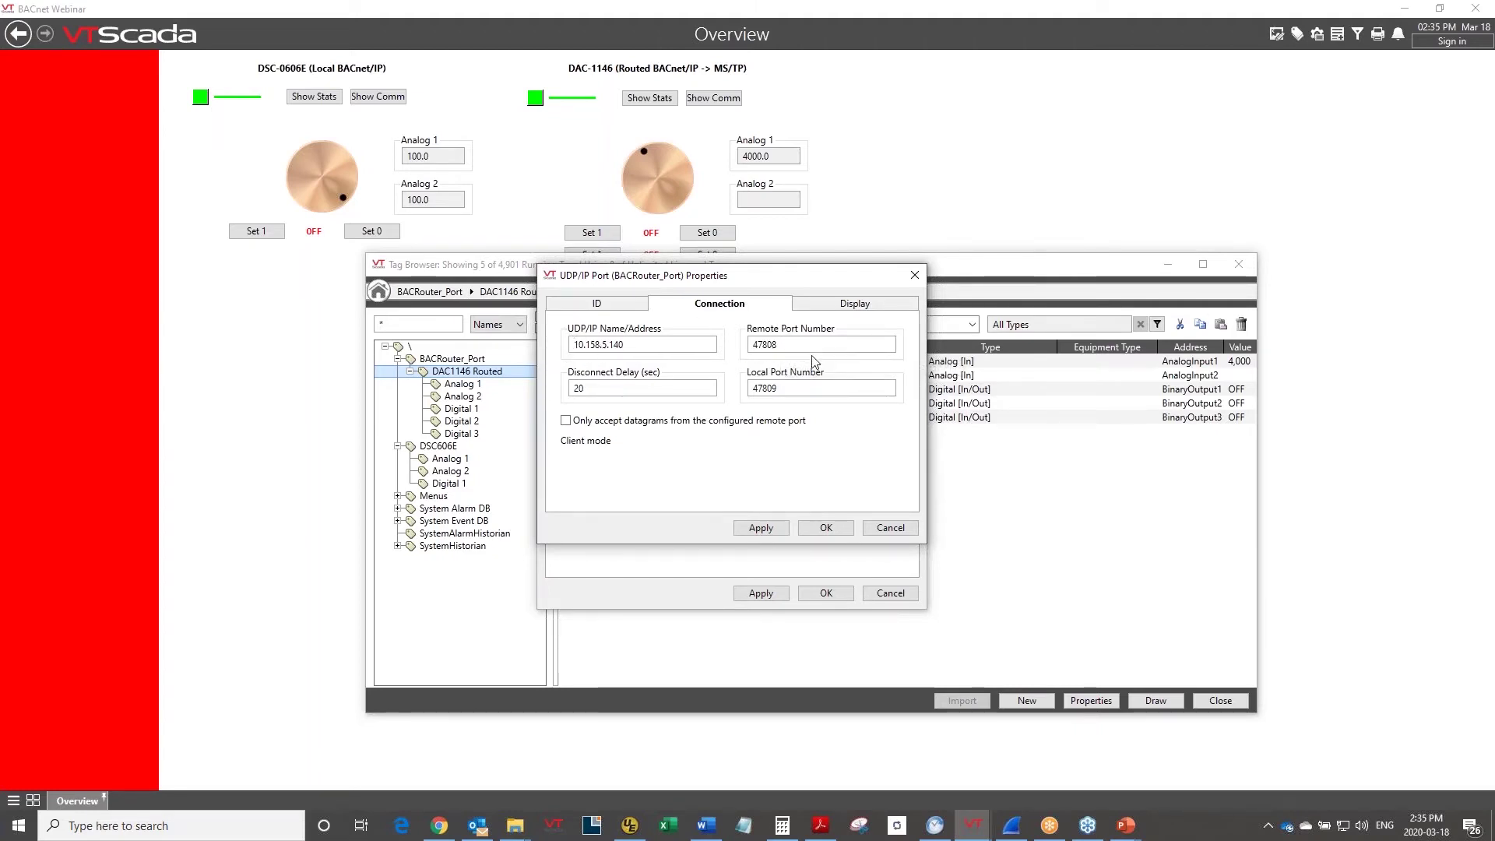
pyautogui.click(910, 532)
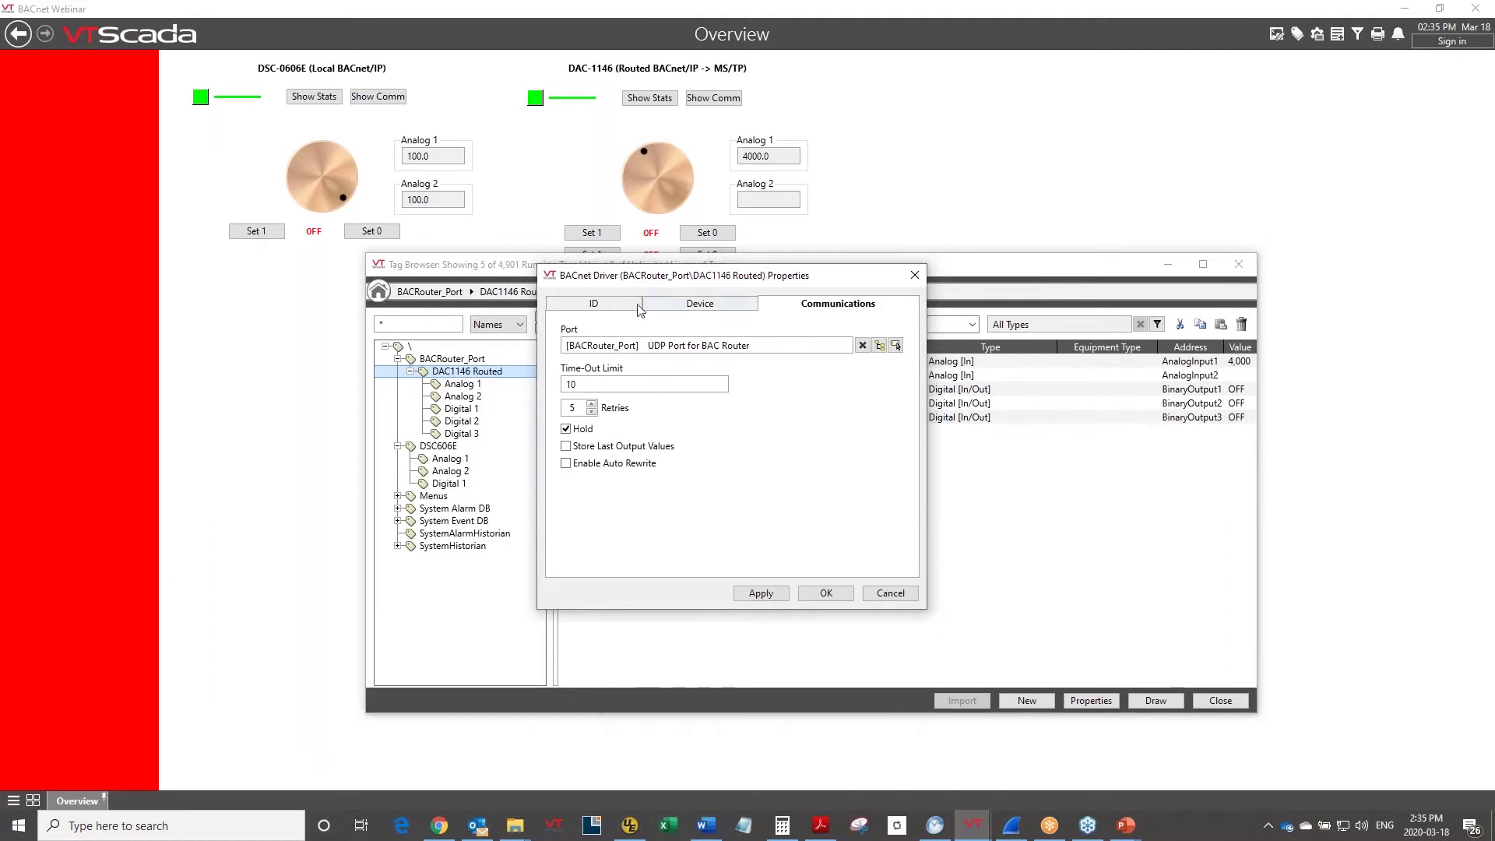
# Clear the local network number in the DAC1146 Routed driver's device settings.
pyautogui.click(668, 306)
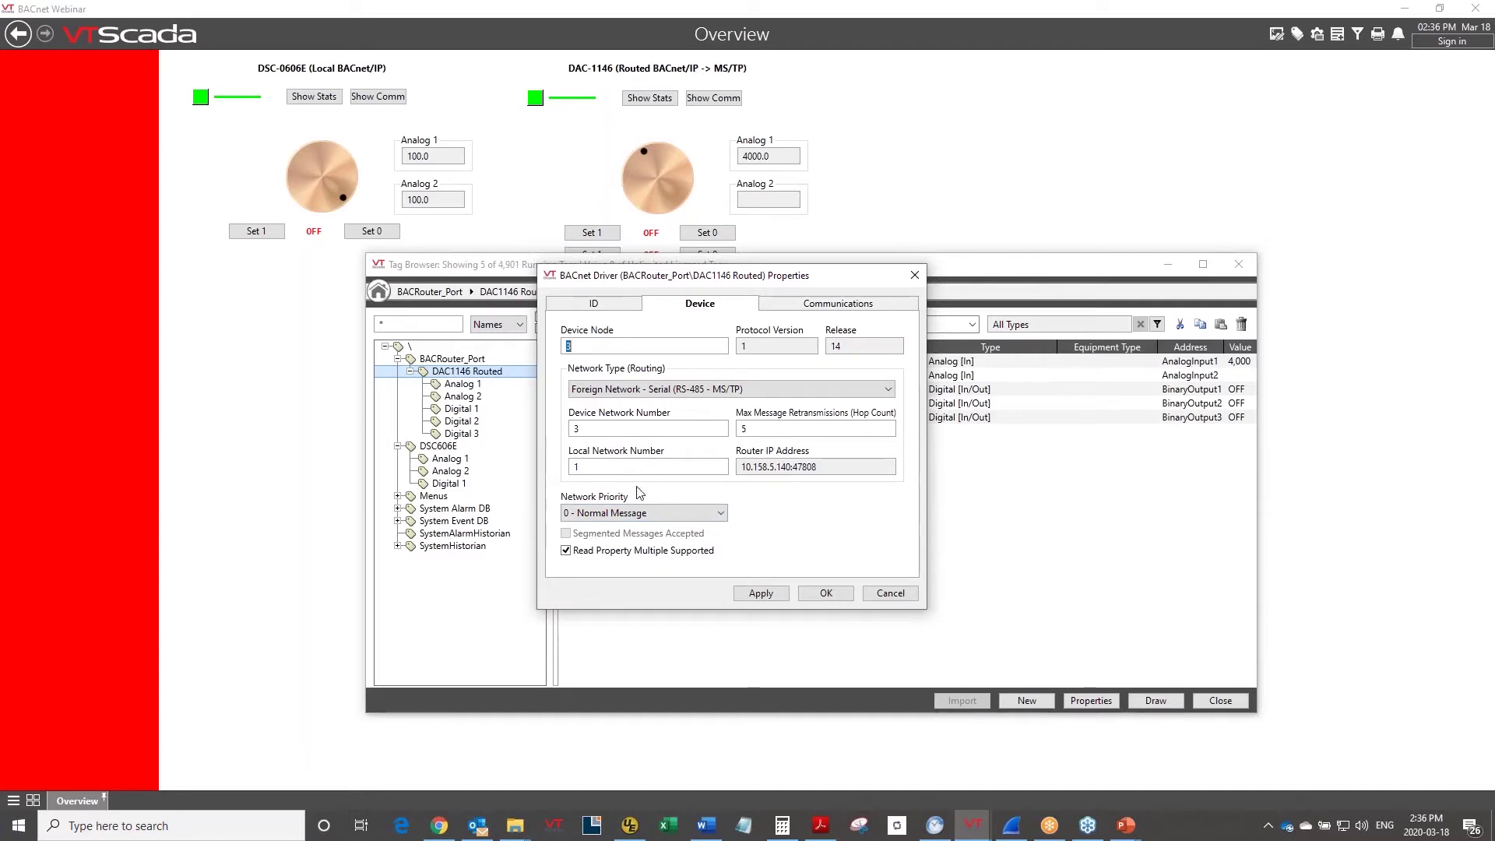
pyautogui.click(582, 467)
pyautogui.press('BackSpace')
pyautogui.press('Tab')
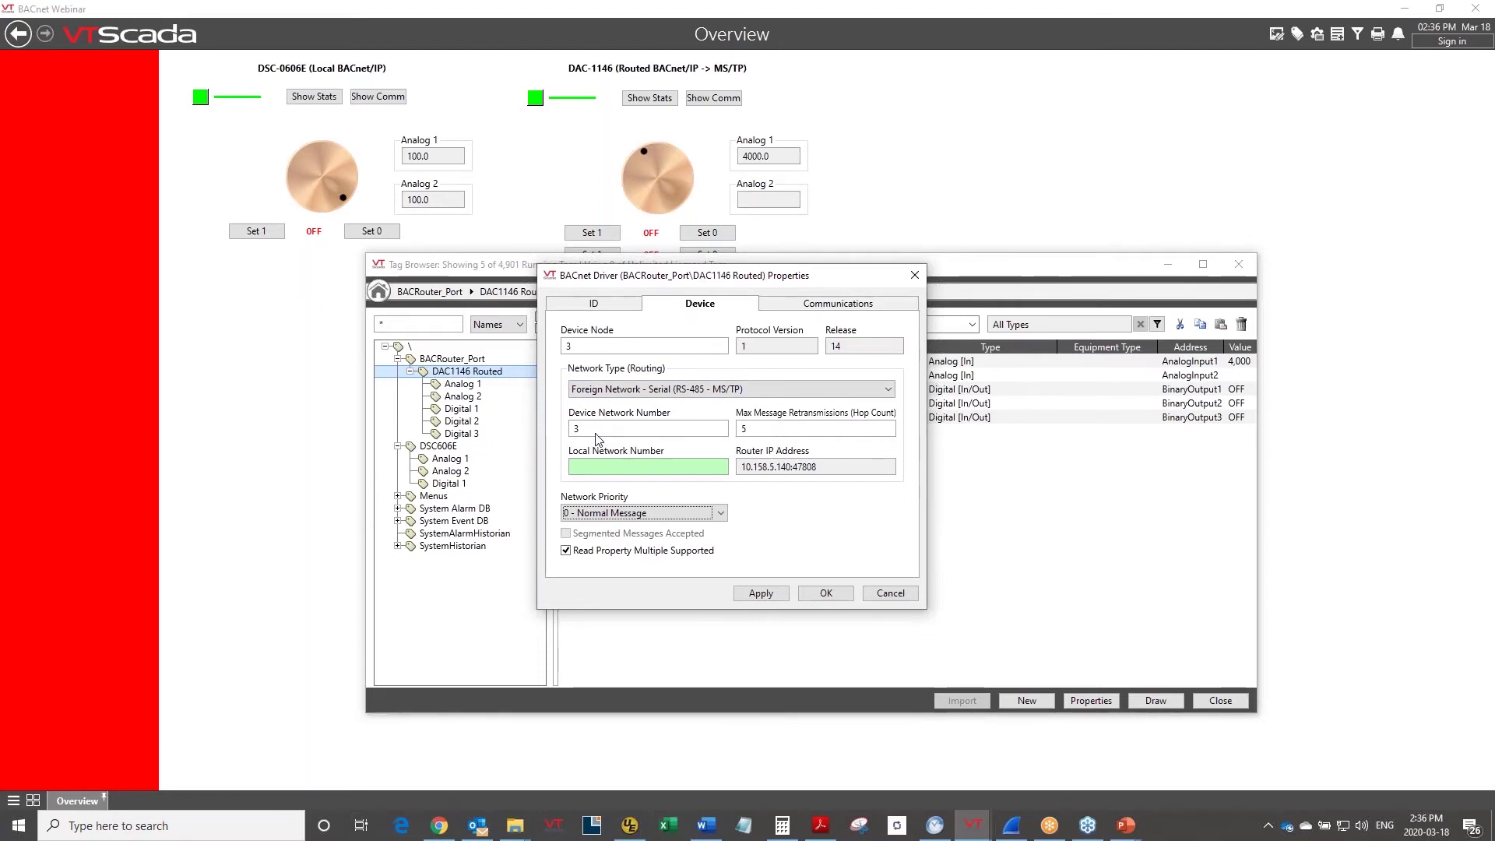
# Open a new Google Chrome window for accessing the BACnet router's configuration page.
pyautogui.click(528, 830)
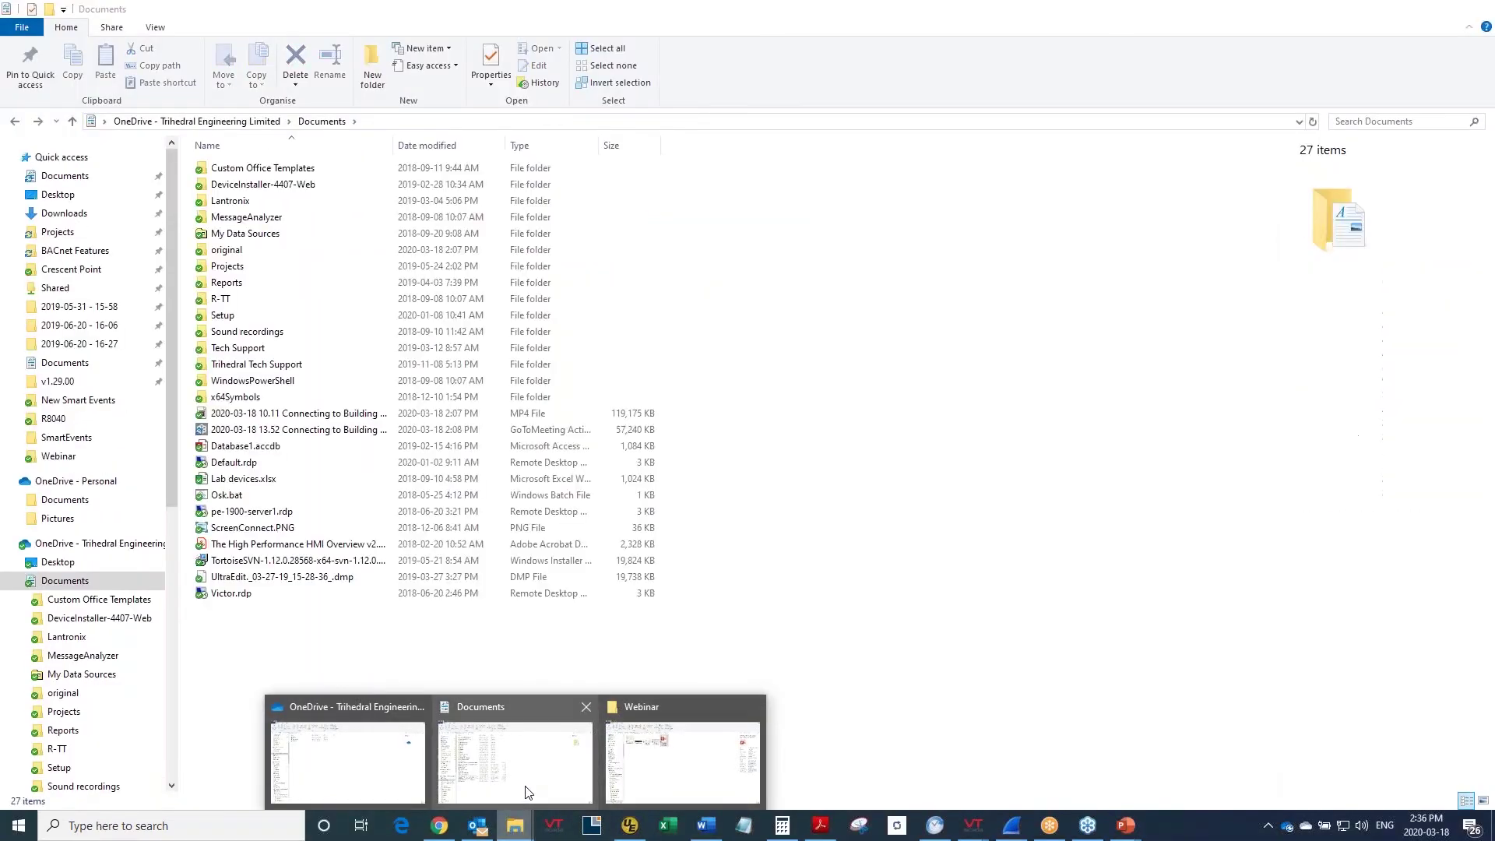
pyautogui.moveTo(414, 792)
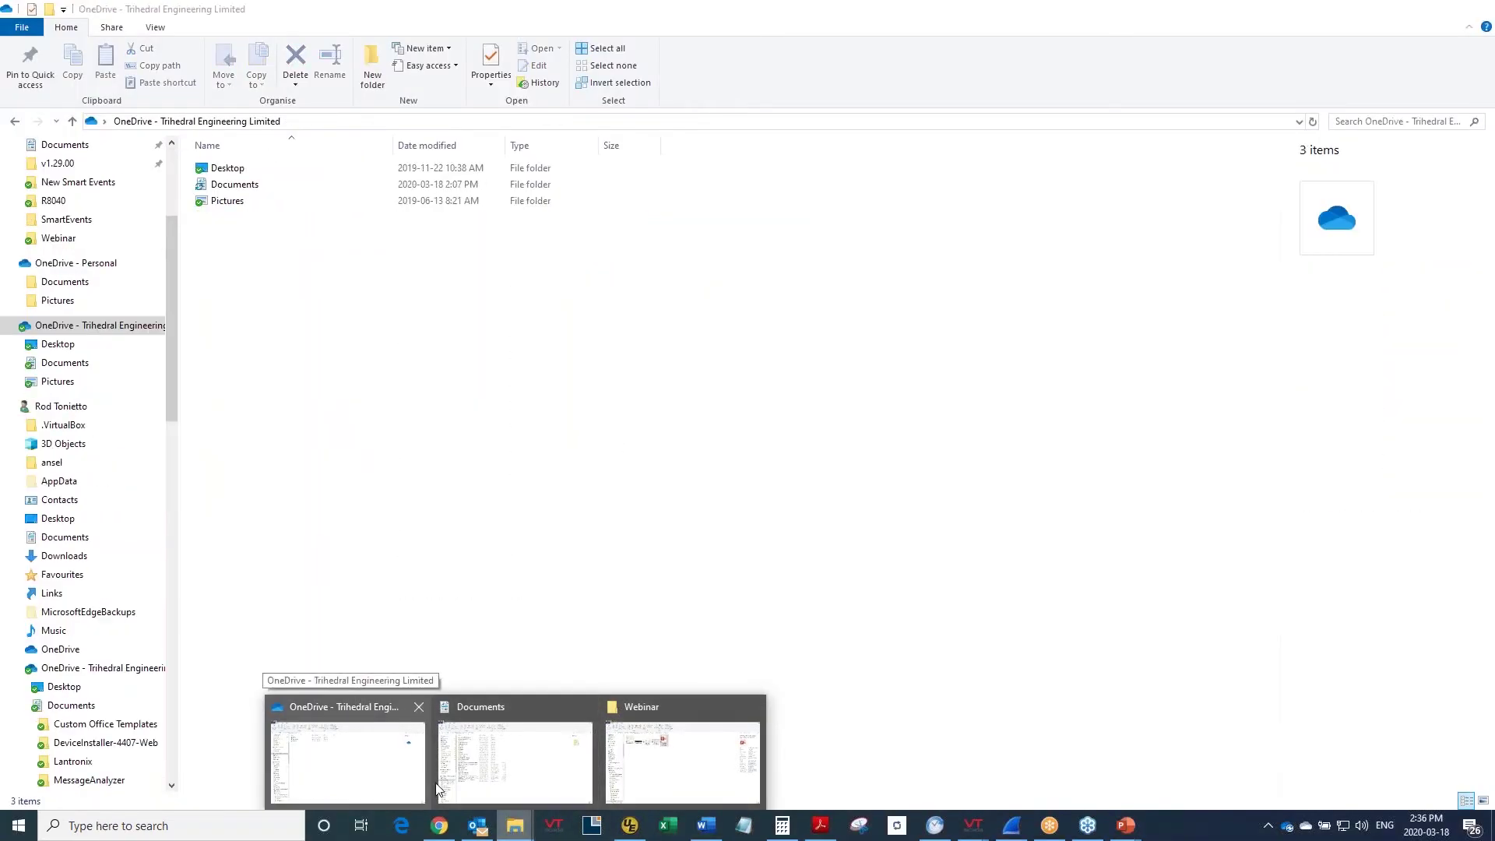
pyautogui.moveTo(502, 780)
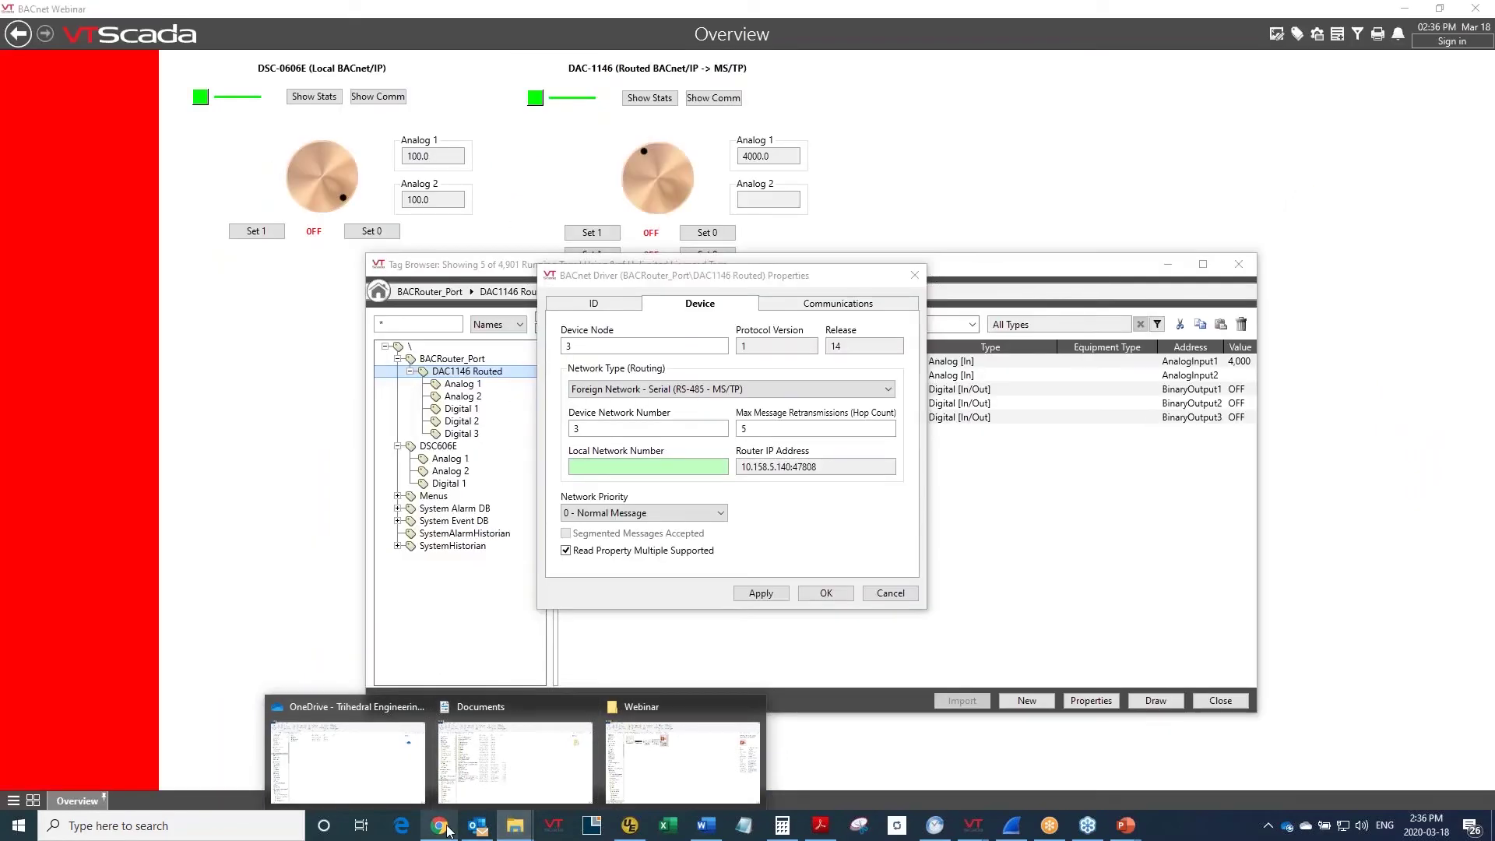
pyautogui.rightClick(447, 831)
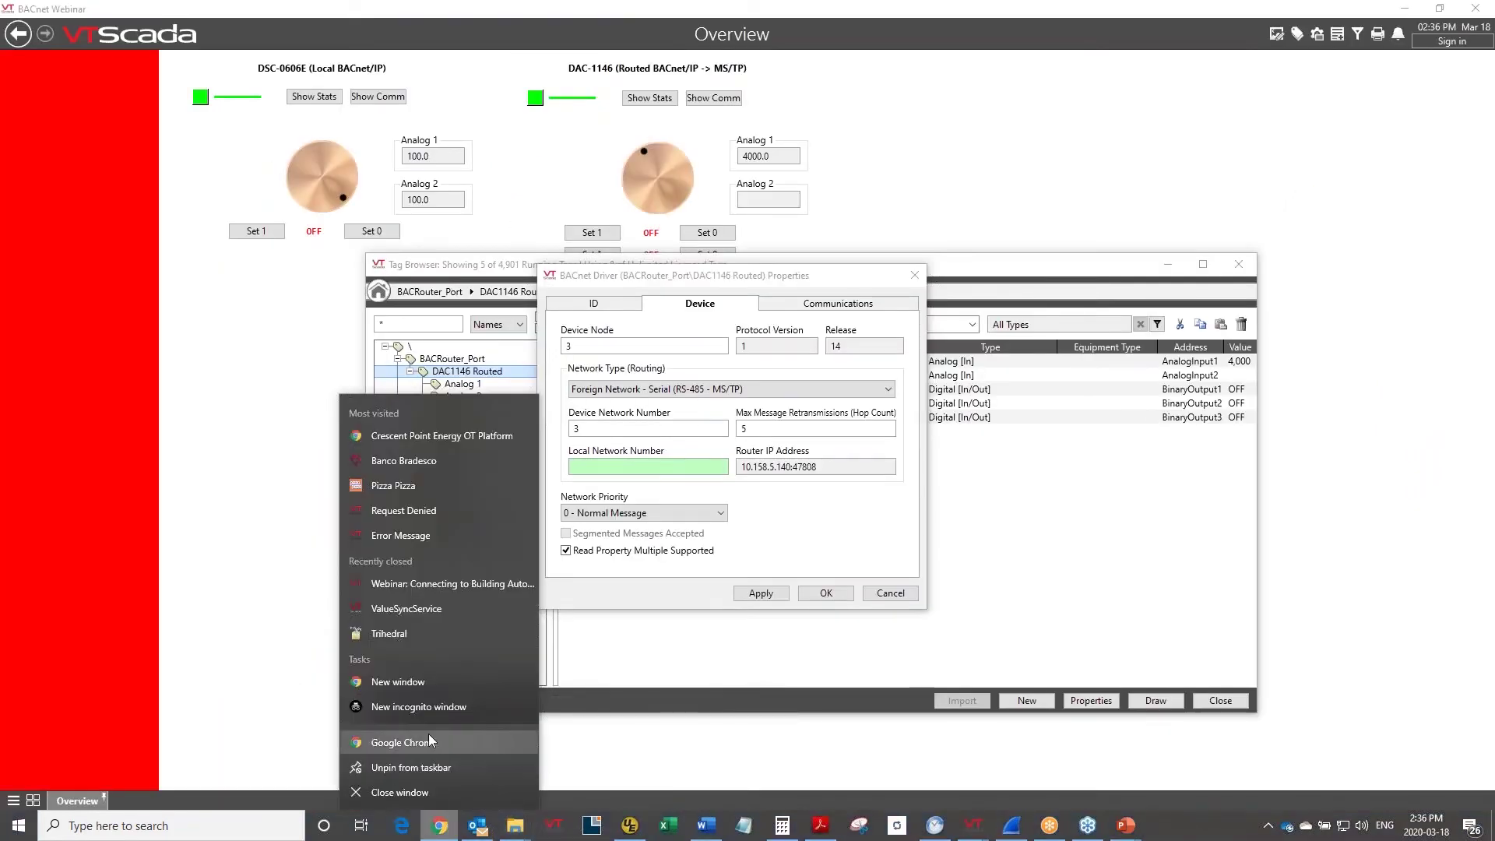
pyautogui.click(428, 735)
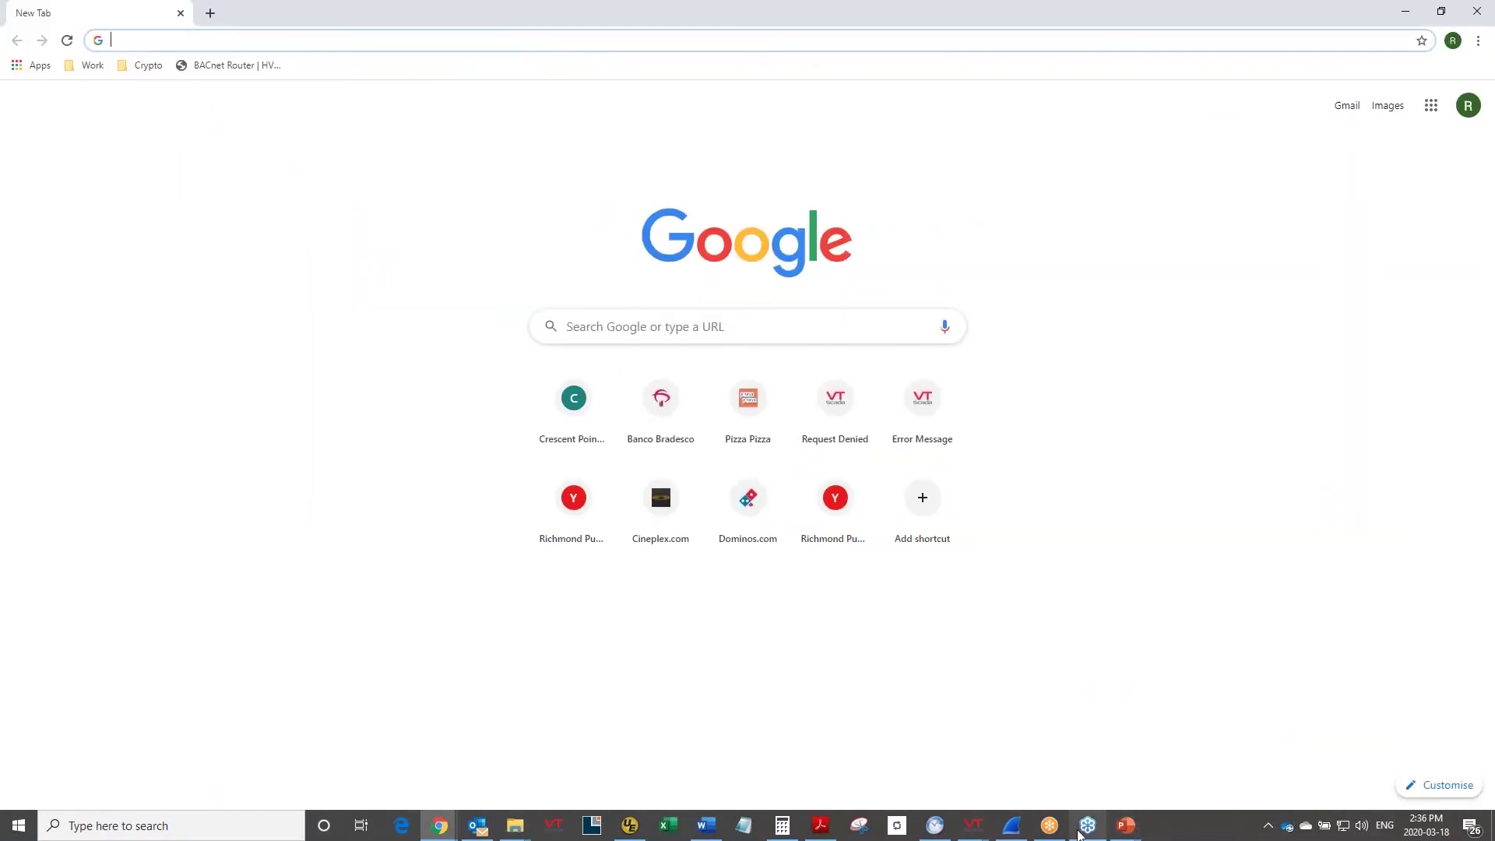
# Copy the router address 10.158.5.140 from the VTScada driver's device settings and load it in Chrome.
pyautogui.click(973, 825)
pyautogui.click(1014, 800)
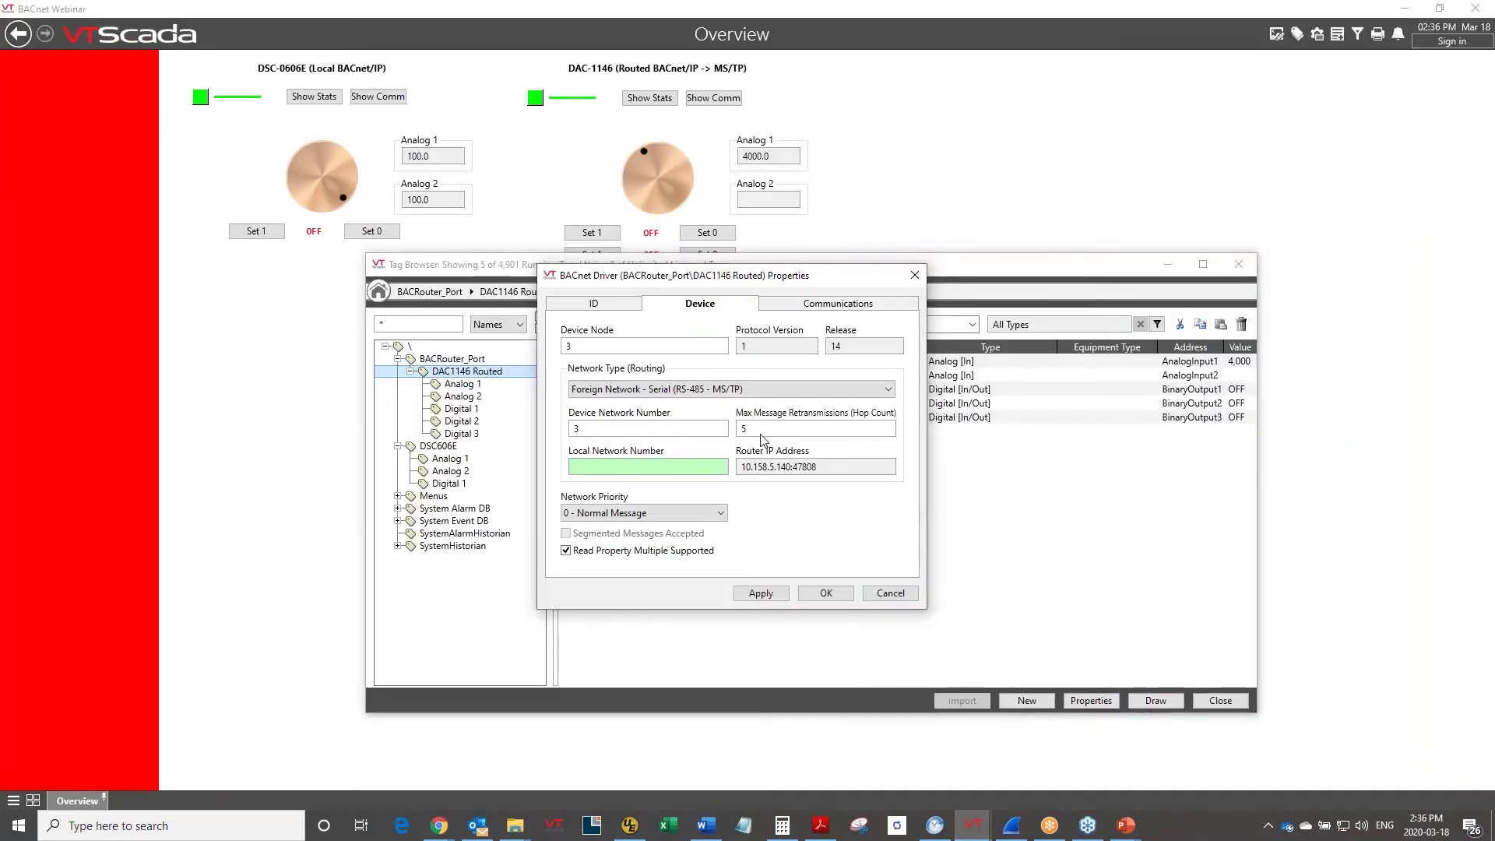
pyautogui.moveTo(741, 467); pyautogui.dragTo(791, 475)
pyautogui.hotkey('ctrl', 'c')
pyautogui.hotkey('alt', 'Tab')
pyautogui.hotkey('ctrl', 'v')
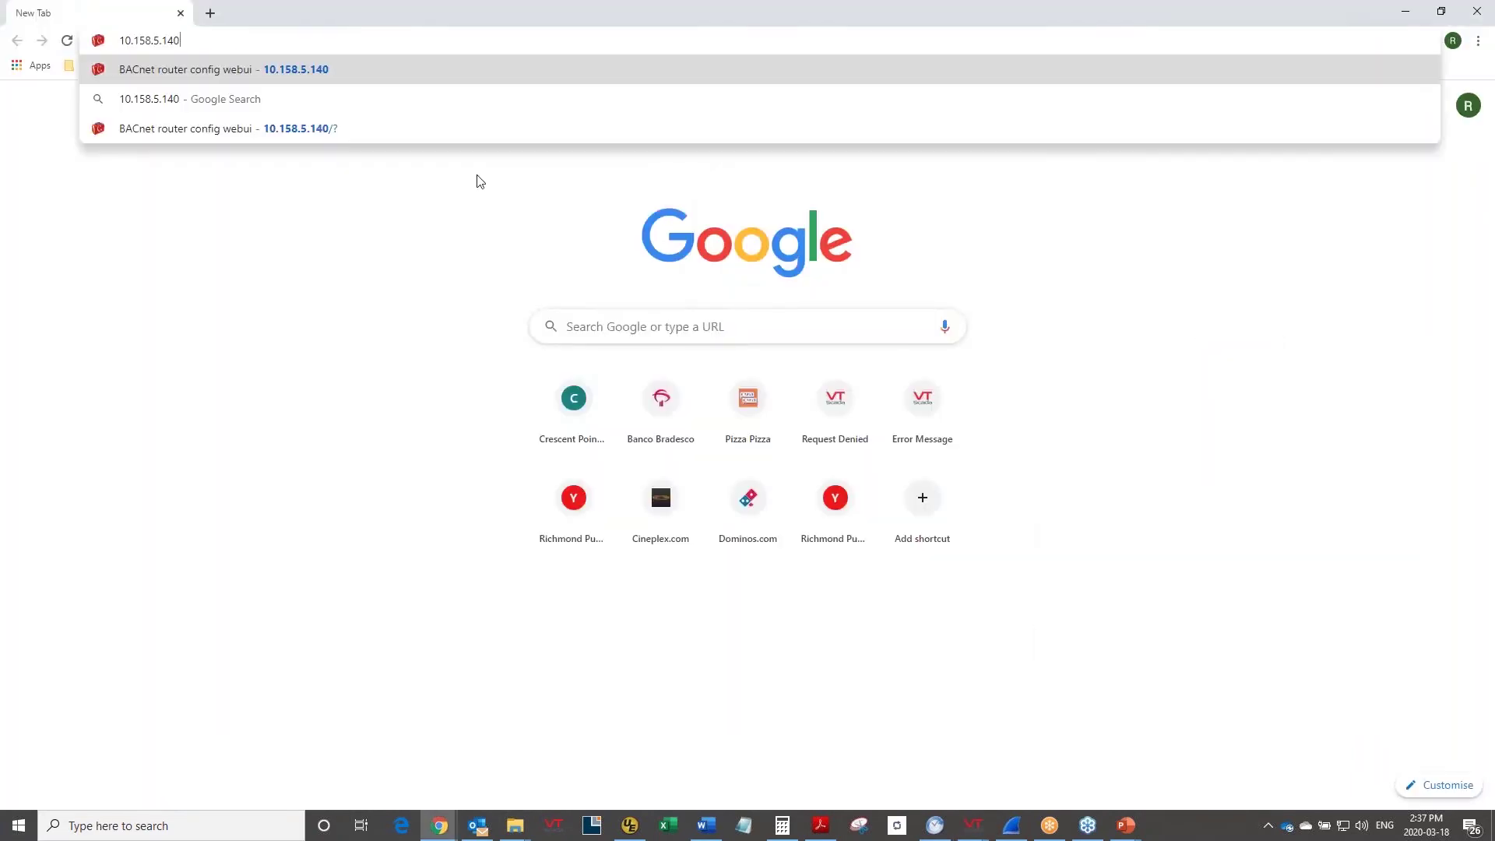
pyautogui.press('Return')
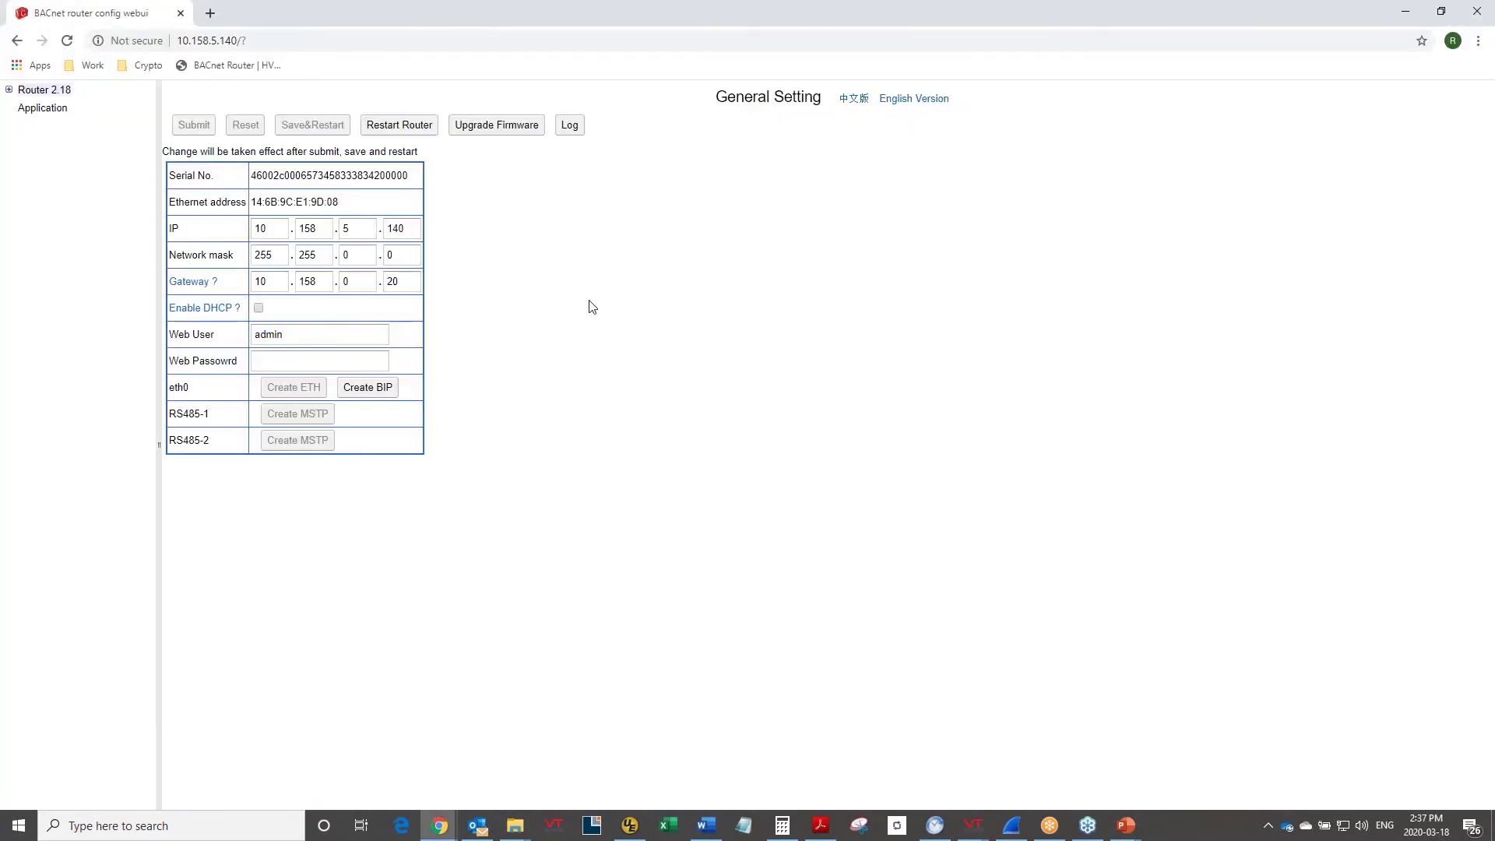
# Examine the network number and serial settings of the router's MSTP:RS485-1 port, and minimize the browser.
pyautogui.click(8, 90)
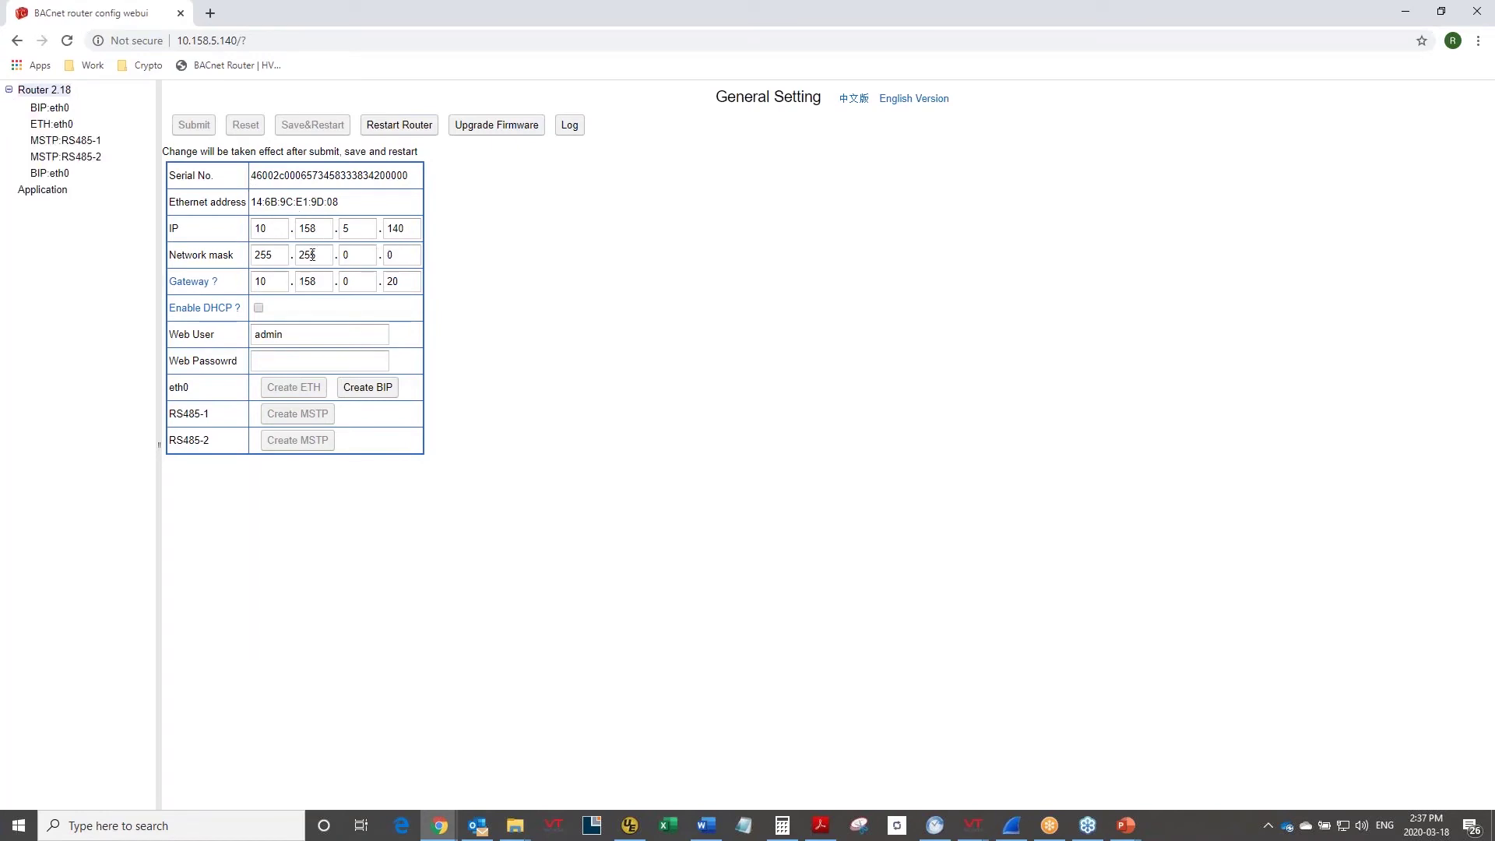
pyautogui.click(71, 143)
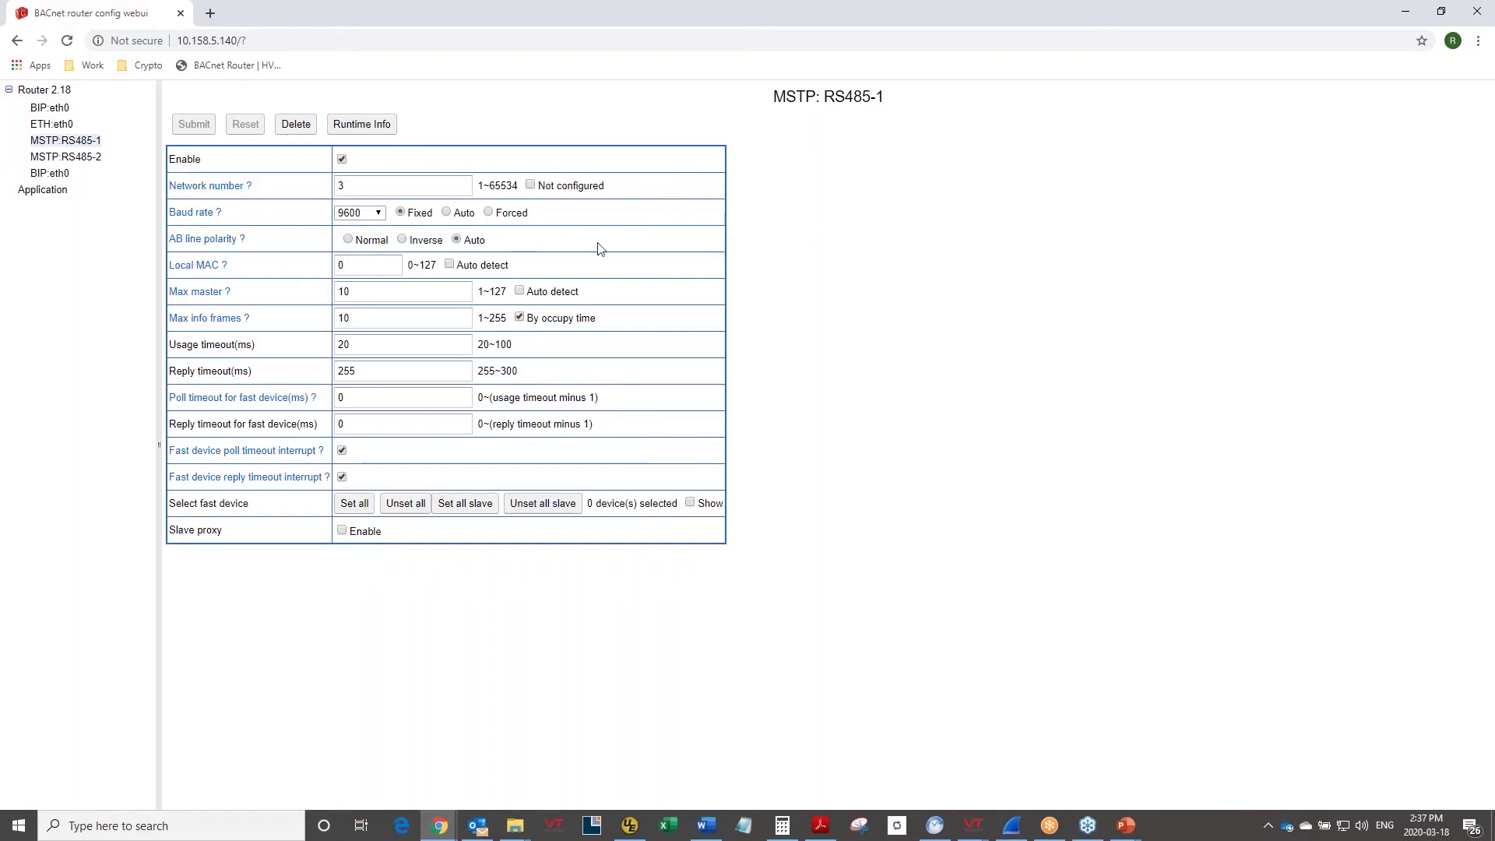
pyautogui.click(1406, 12)
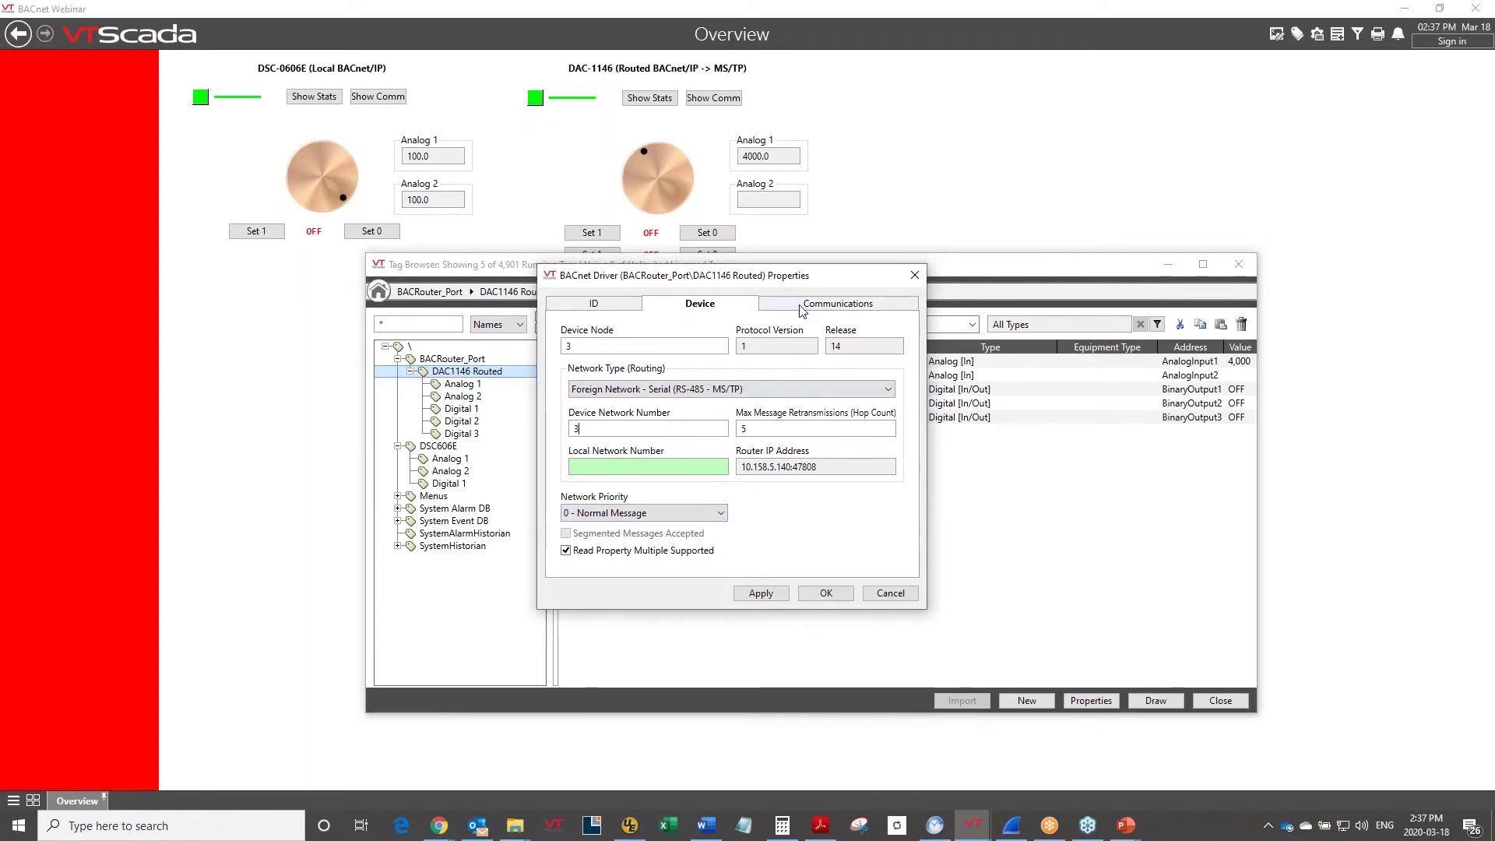
# Cancel the DAC1146 Routed driver's properties, view the DAC-1146 communication statistics, and close them.
pyautogui.click(890, 593)
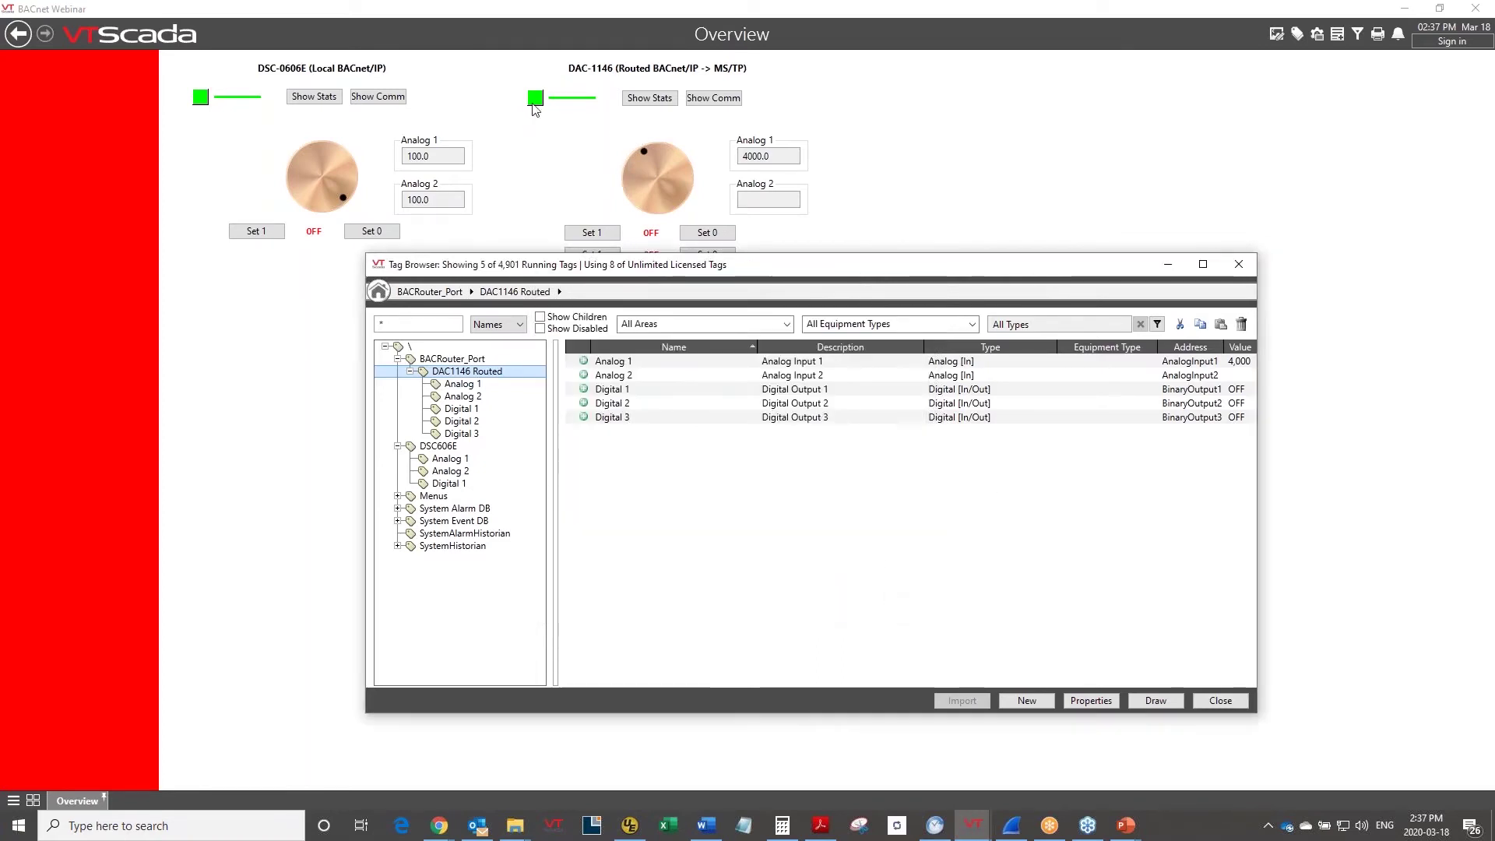
pyautogui.click(630, 97)
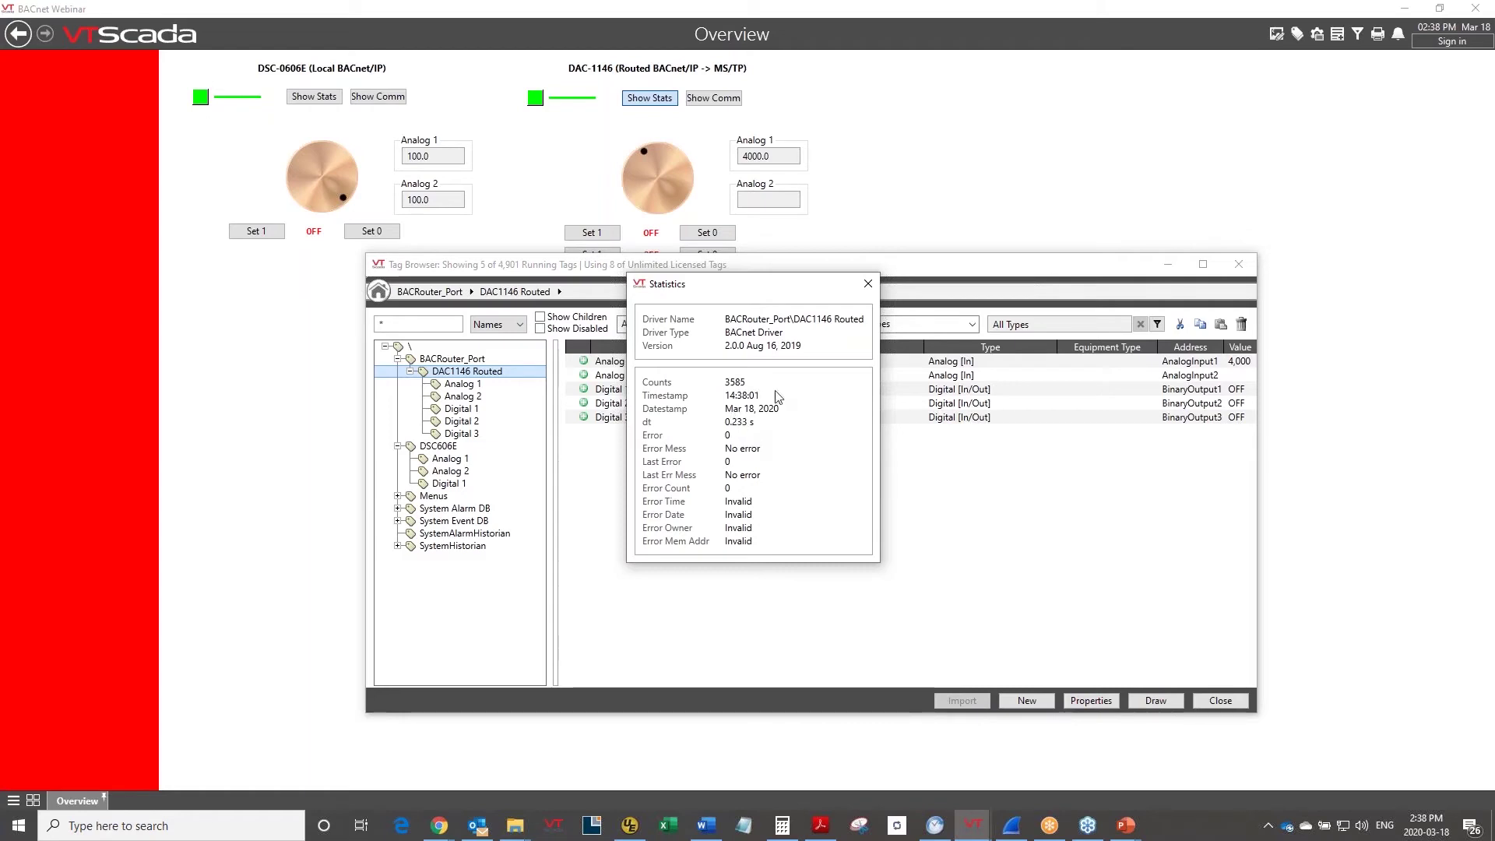
pyautogui.click(867, 287)
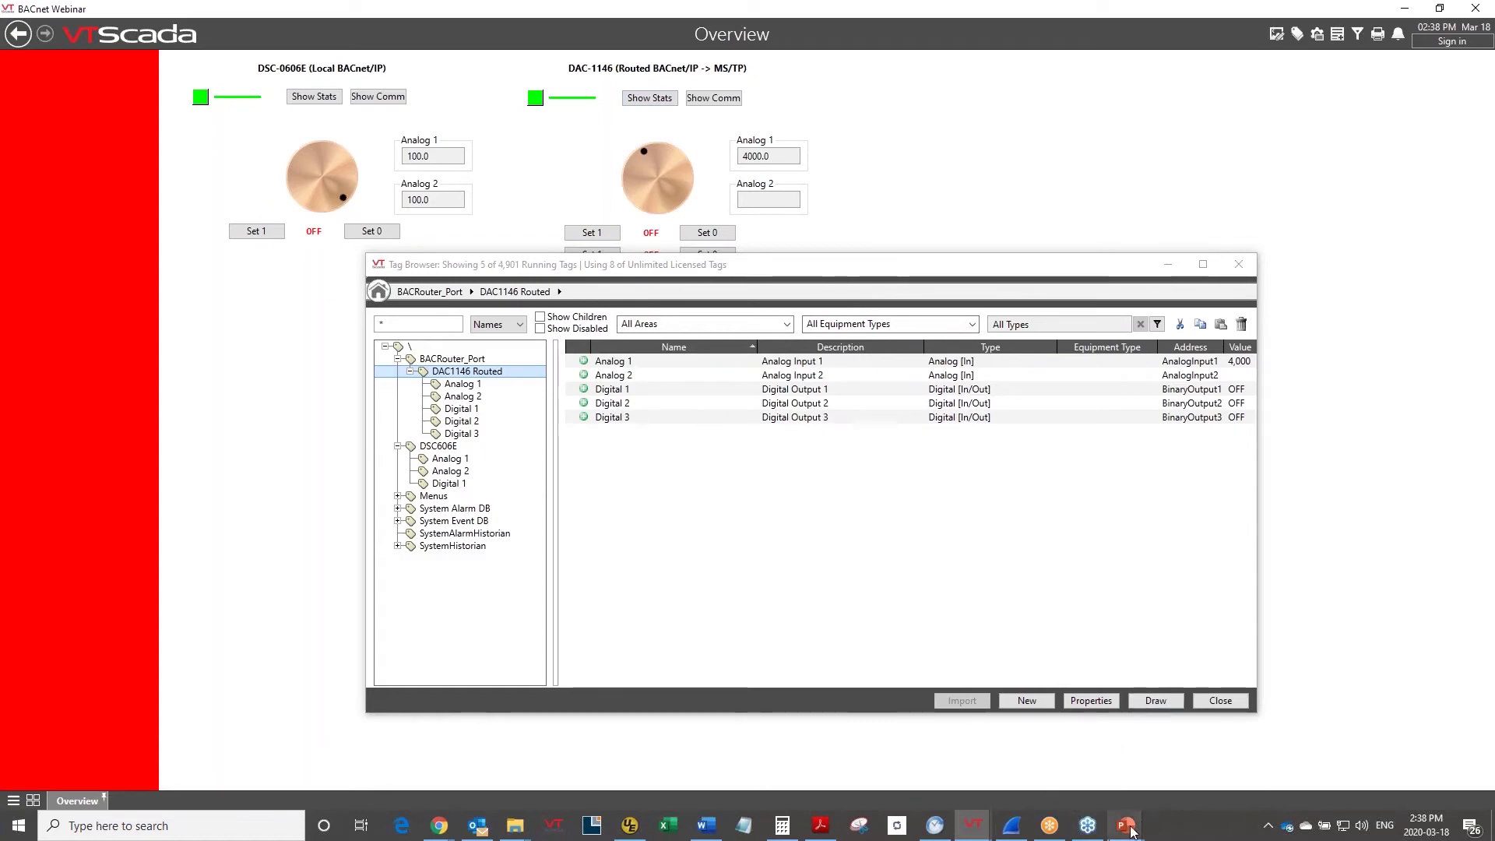
# Switch to the PowerPoint slide show and review the BACnet Driver Tag slide.
pyautogui.moveTo(1132, 830)
pyautogui.click(1156, 782)
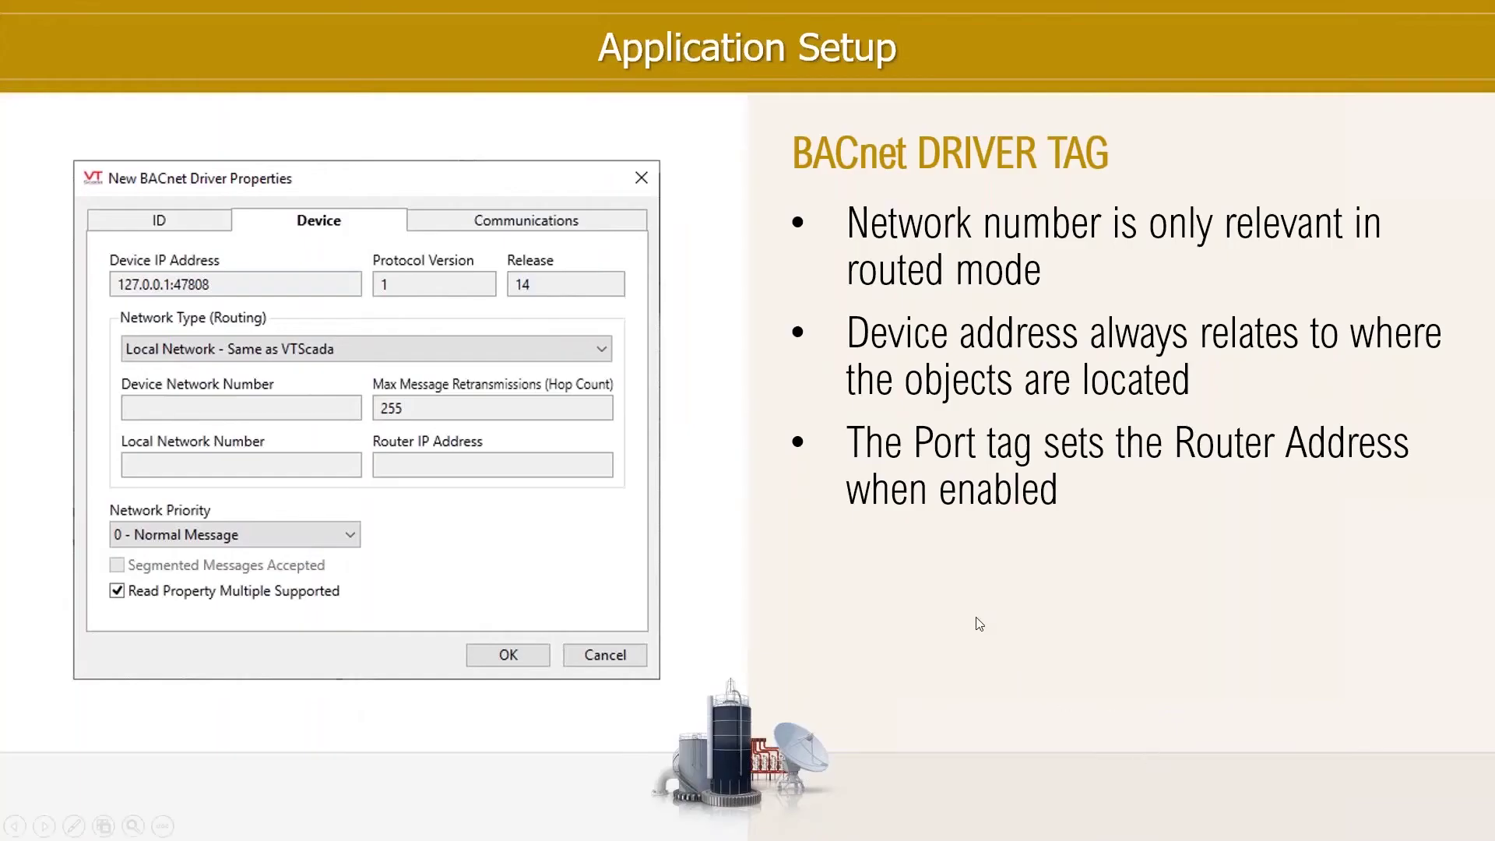
pyautogui.click(934, 607)
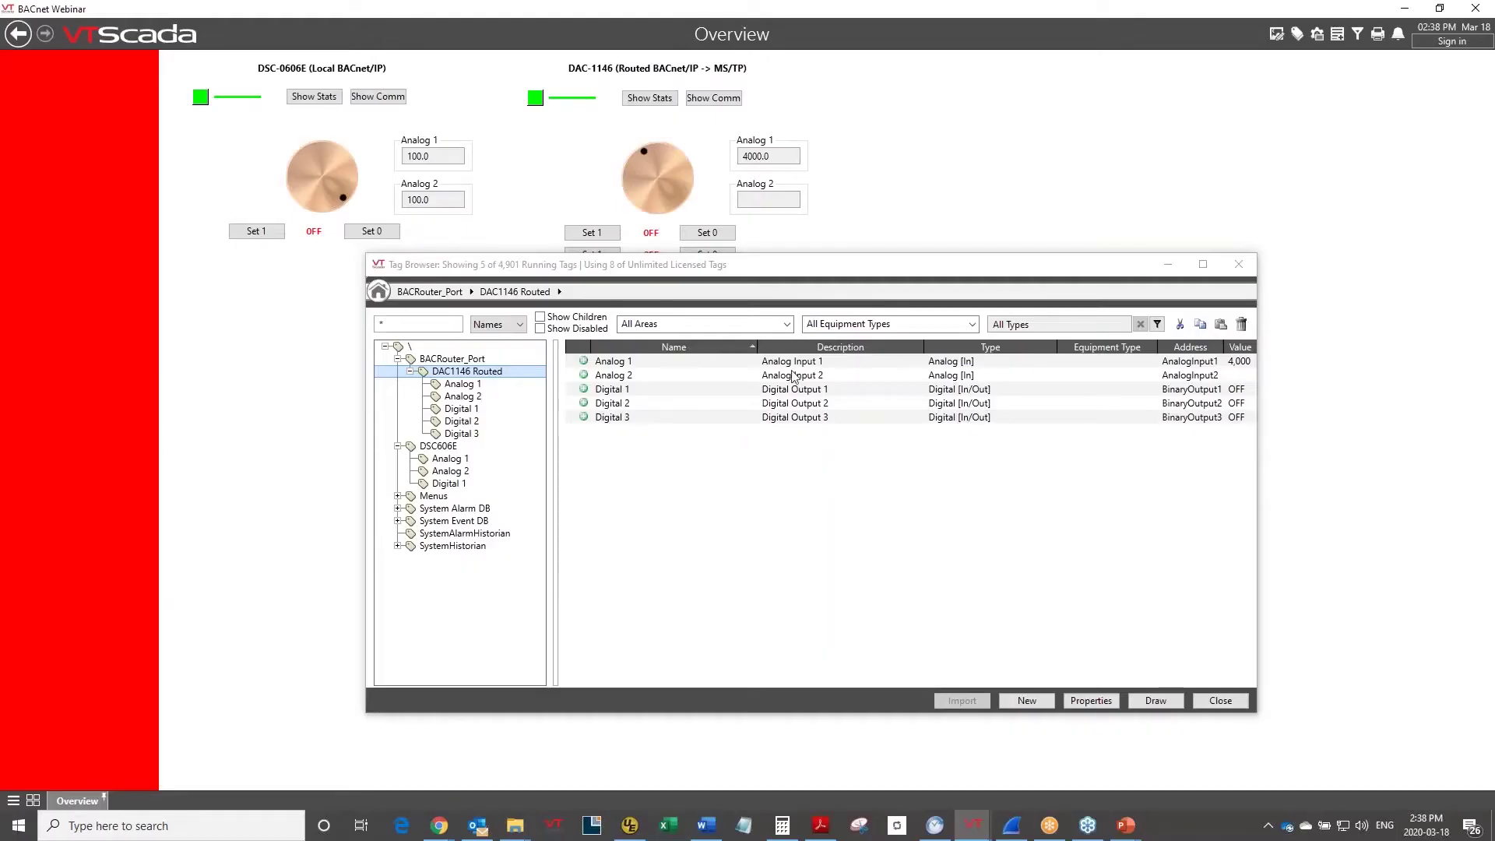
# Set the DAC1146 Routed driver's maximum message retransmissions (hop count) to 1 and accept the properties.
pyautogui.rightClick(497, 371)
pyautogui.click(543, 635)
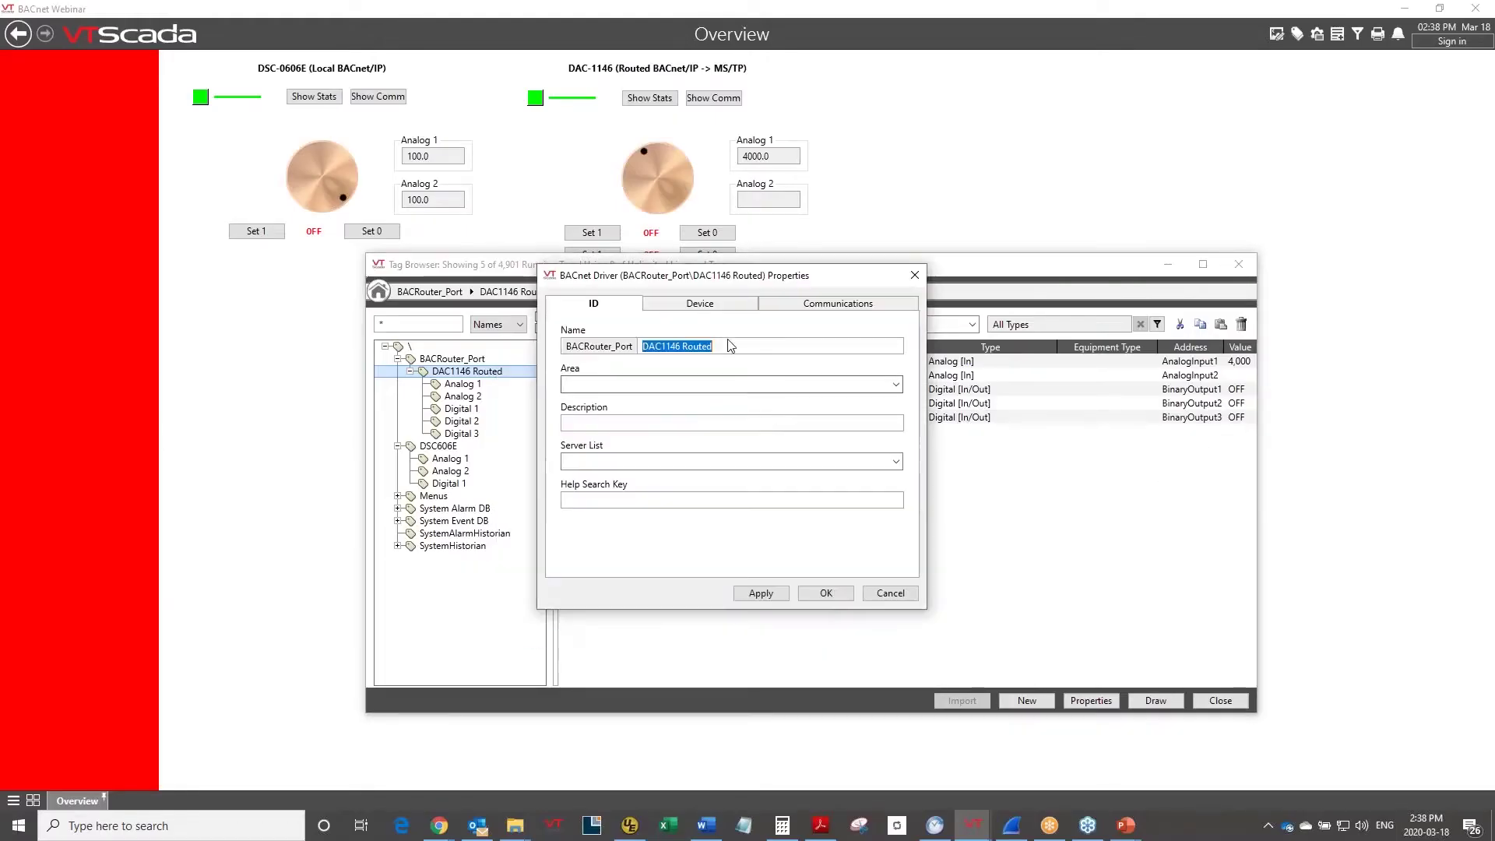
pyautogui.click(700, 303)
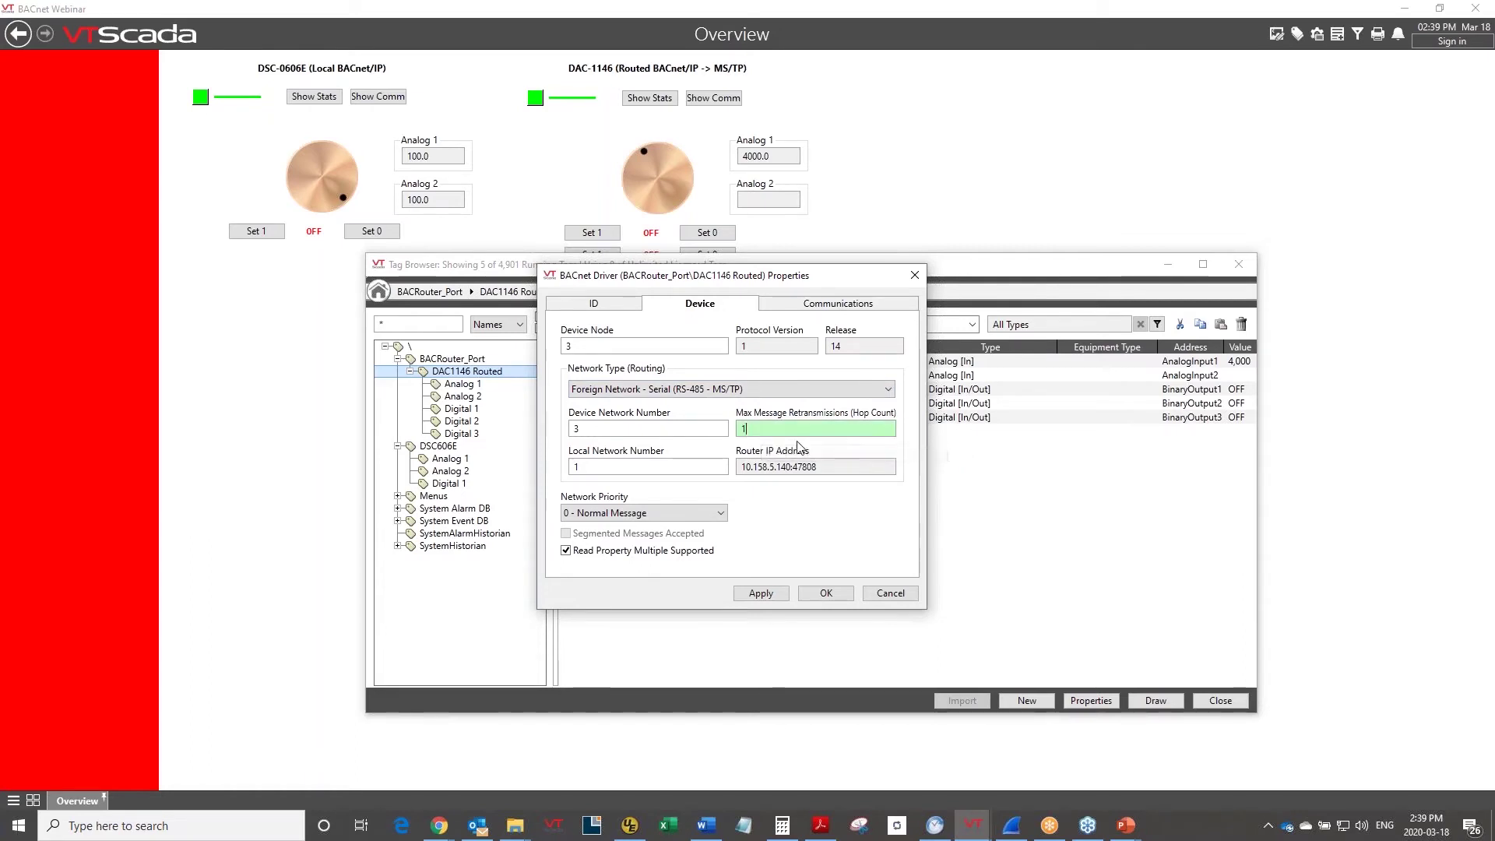
pyautogui.click(825, 593)
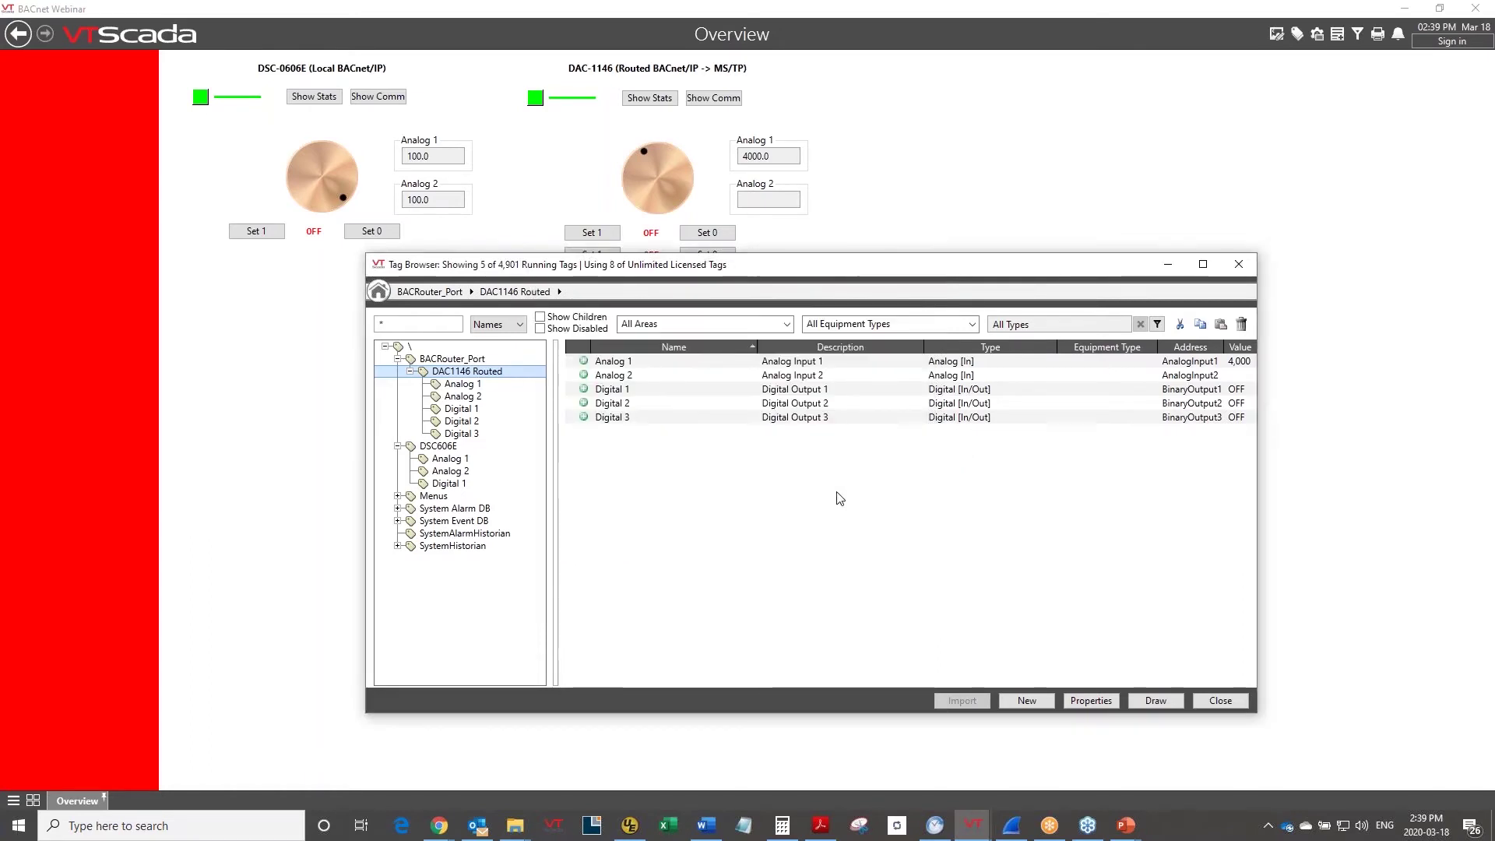
# Reopen the DAC1146 Routed driver's device settings, try to save a changed hop count, and cancel the changes.
pyautogui.rightClick(499, 373)
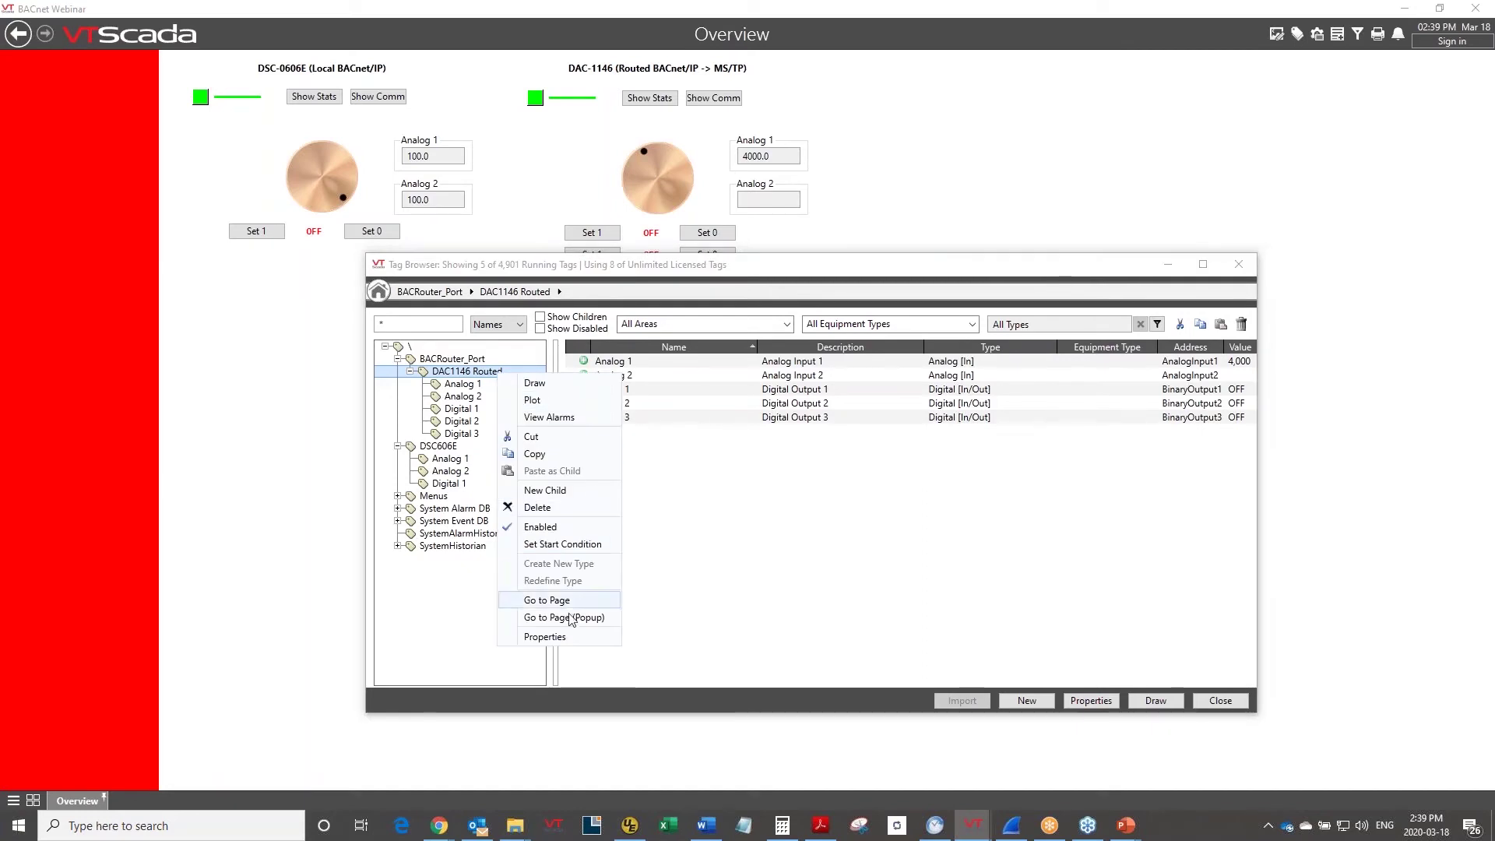
pyautogui.click(545, 636)
pyautogui.click(743, 304)
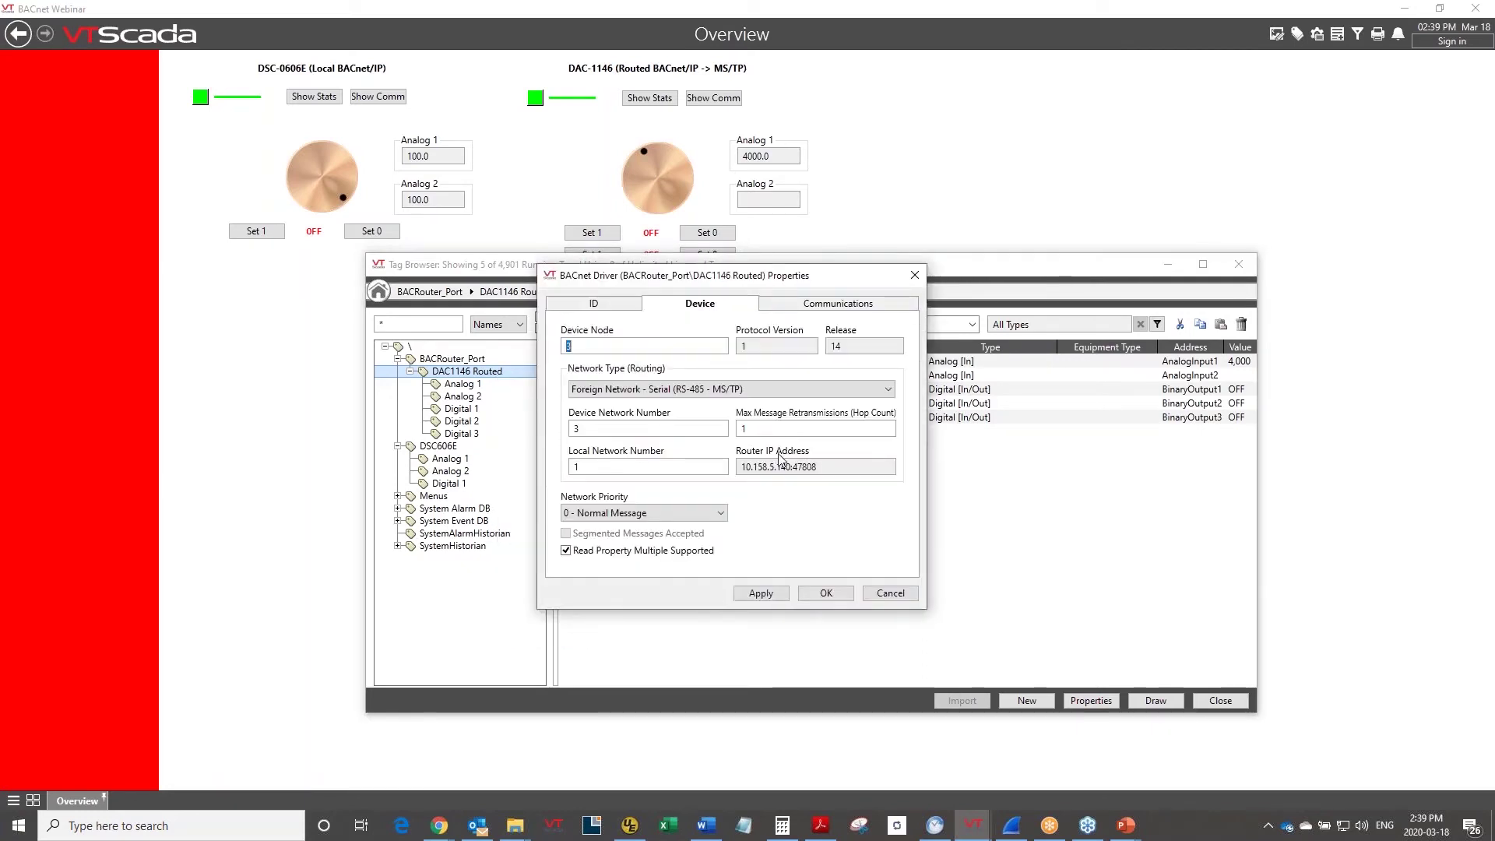
pyautogui.click(825, 594)
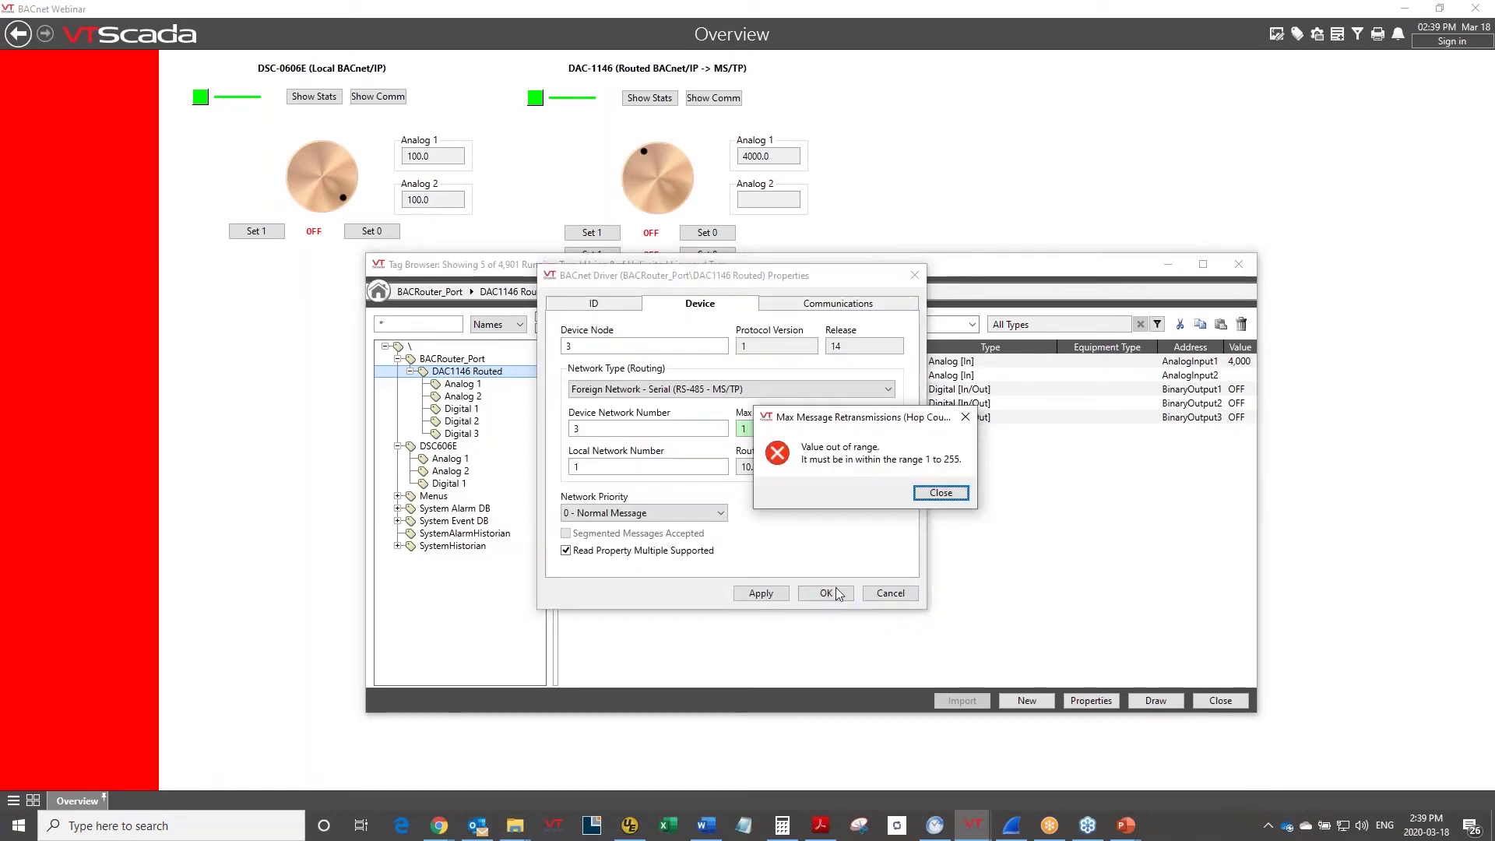
pyautogui.click(941, 494)
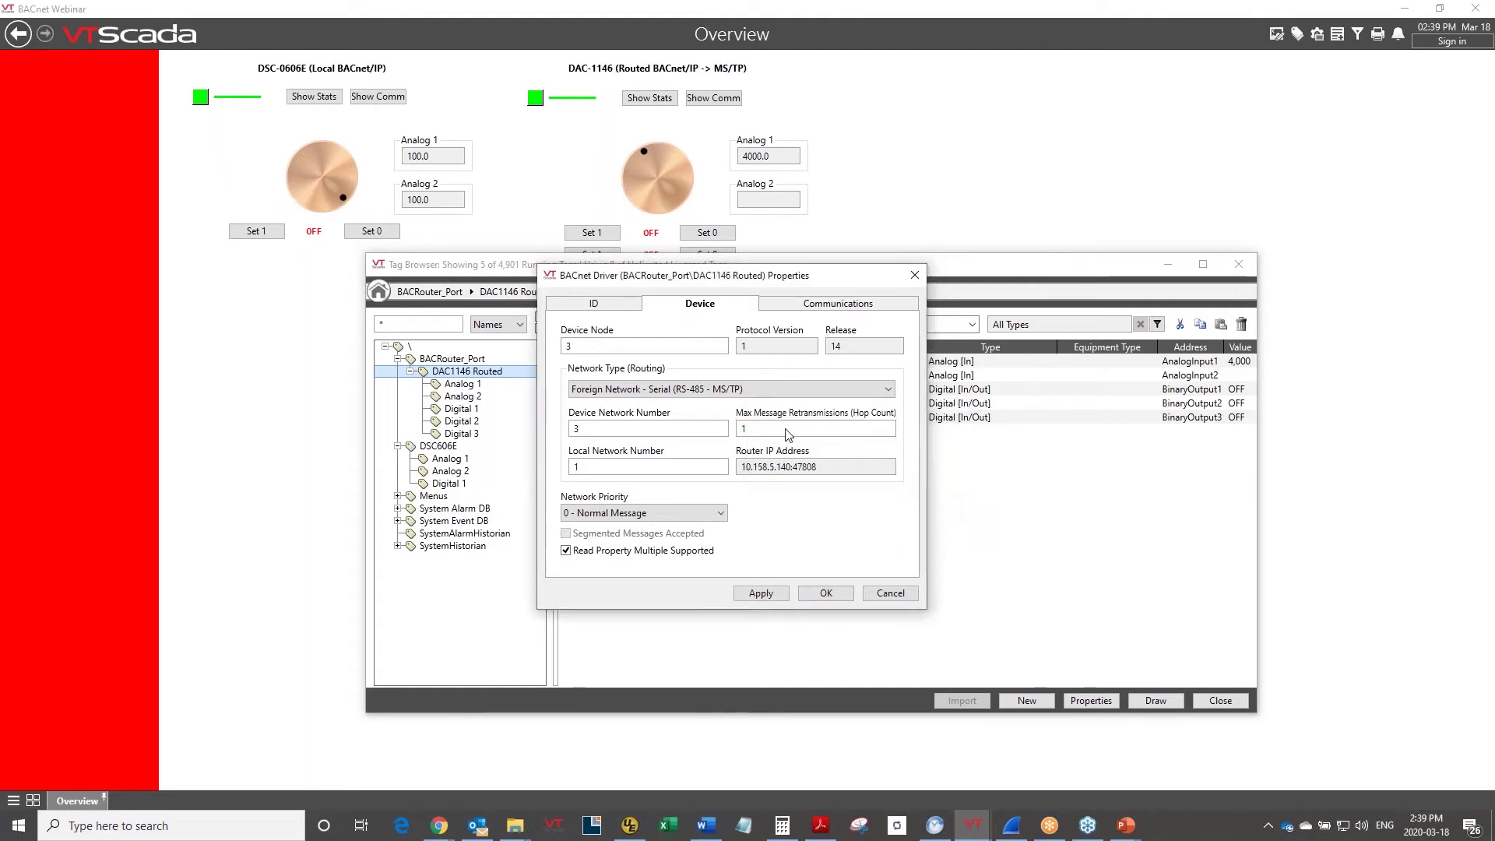
pyautogui.click(890, 594)
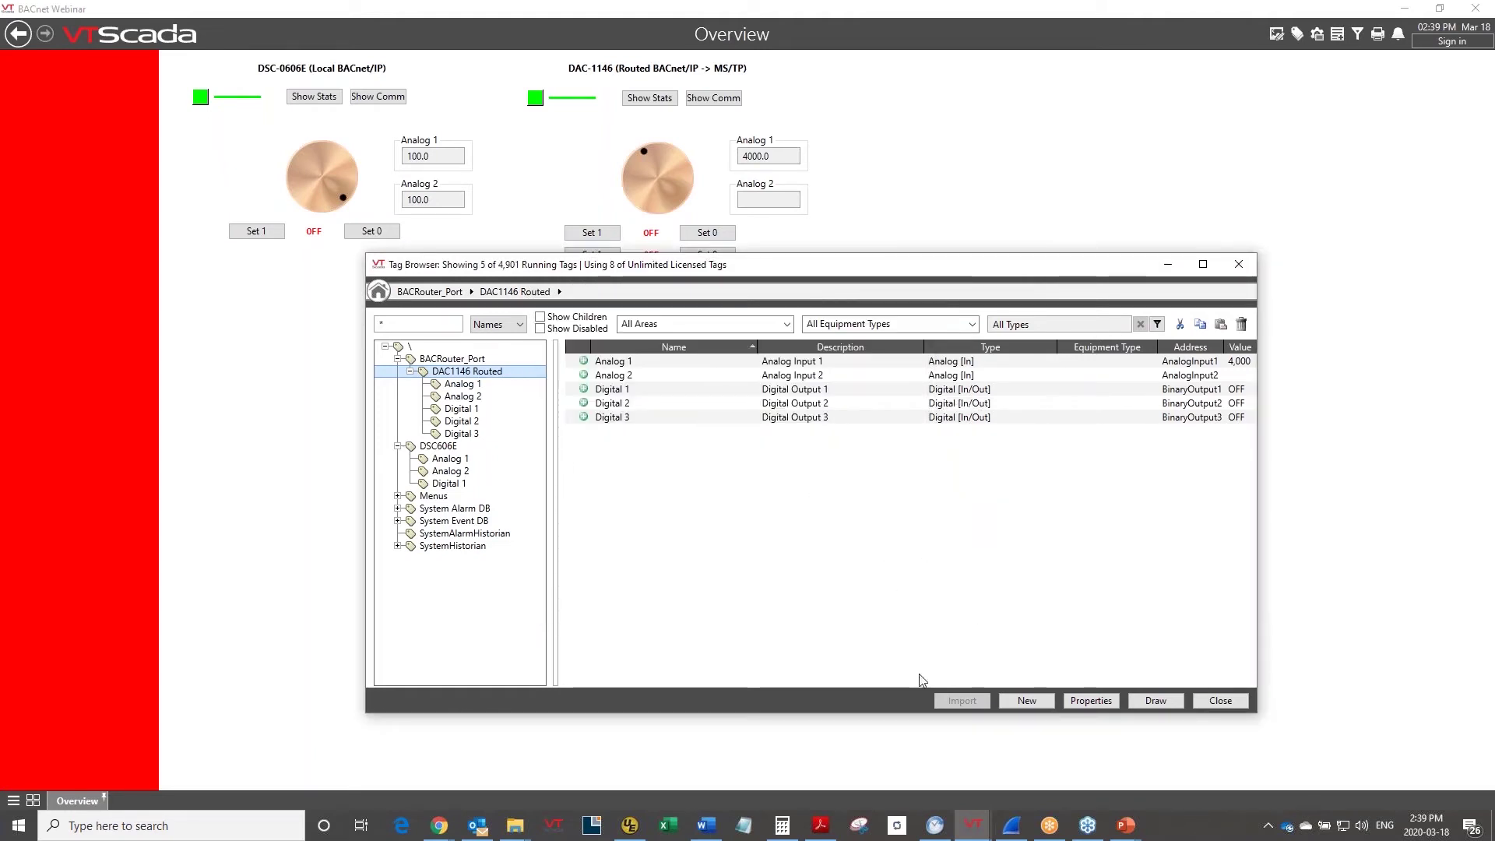
# Switch to the PowerPoint slide show and reveal the BACnet Driver Tag point about Read Property Multiple Supported.
pyautogui.moveTo(1126, 830)
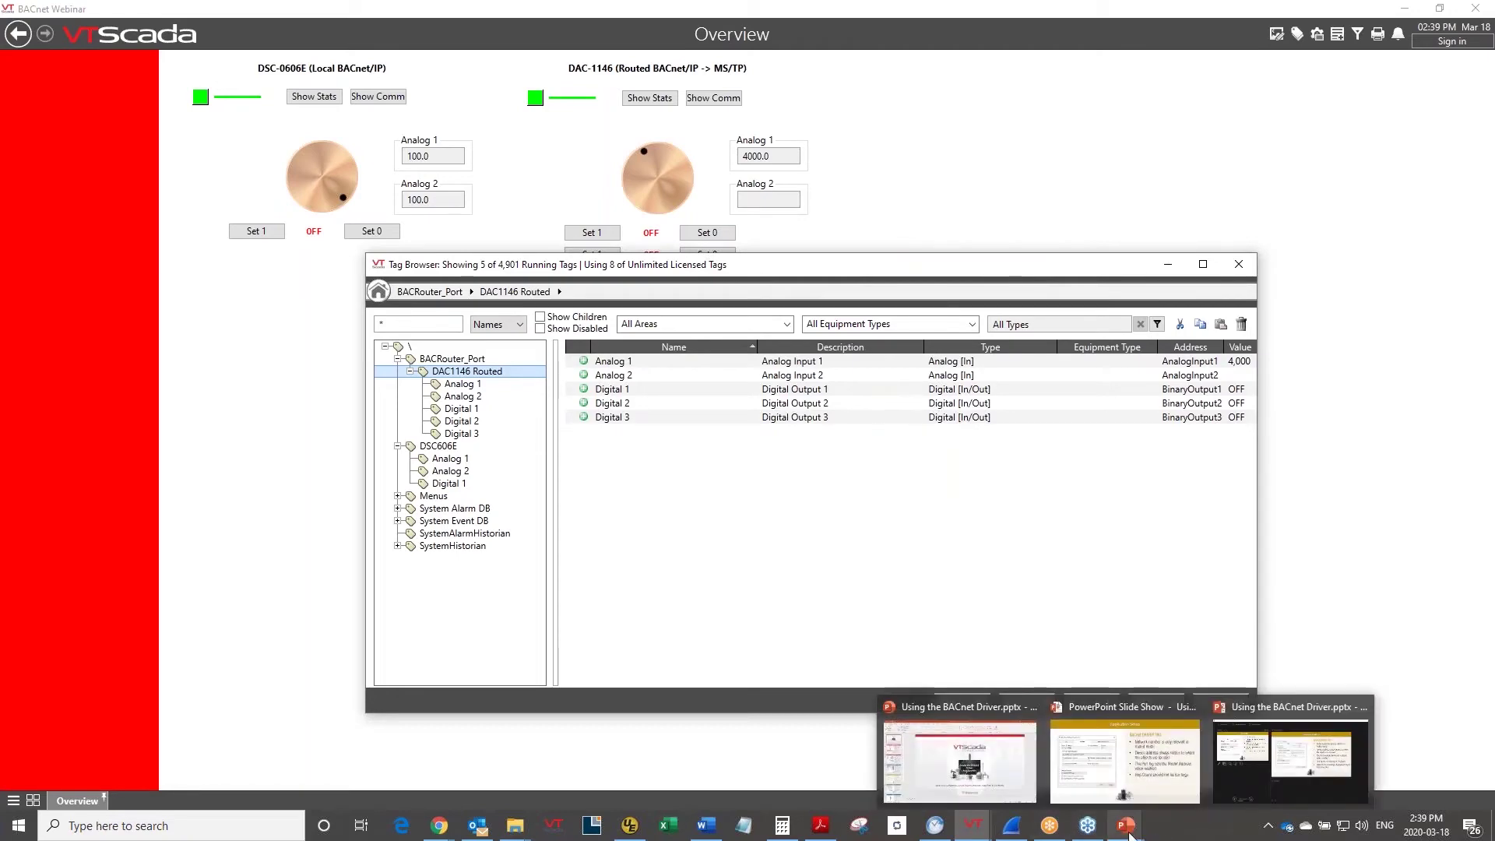
pyautogui.click(1123, 760)
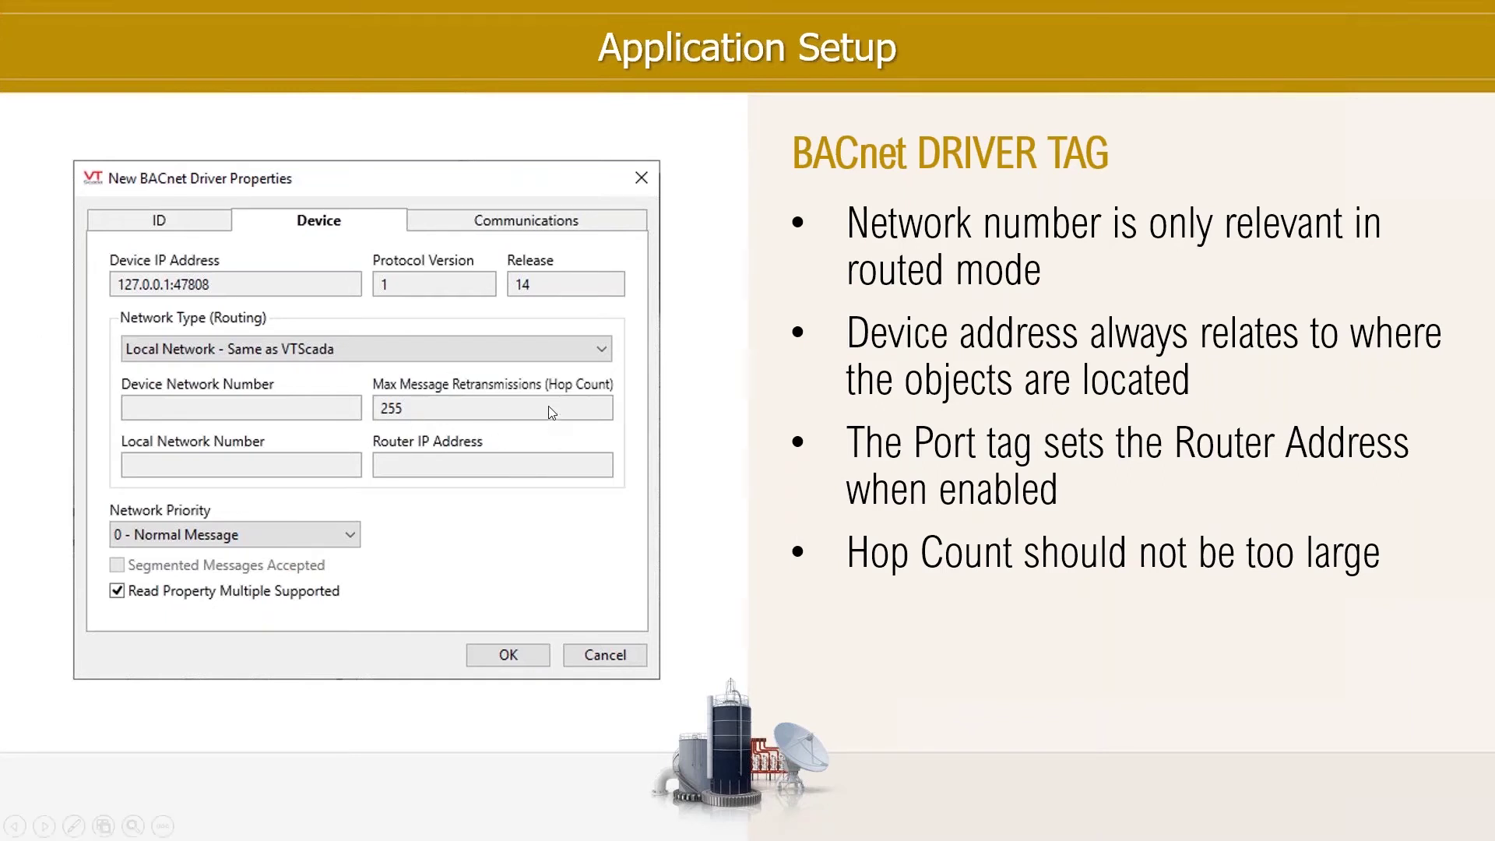
pyautogui.click(582, 515)
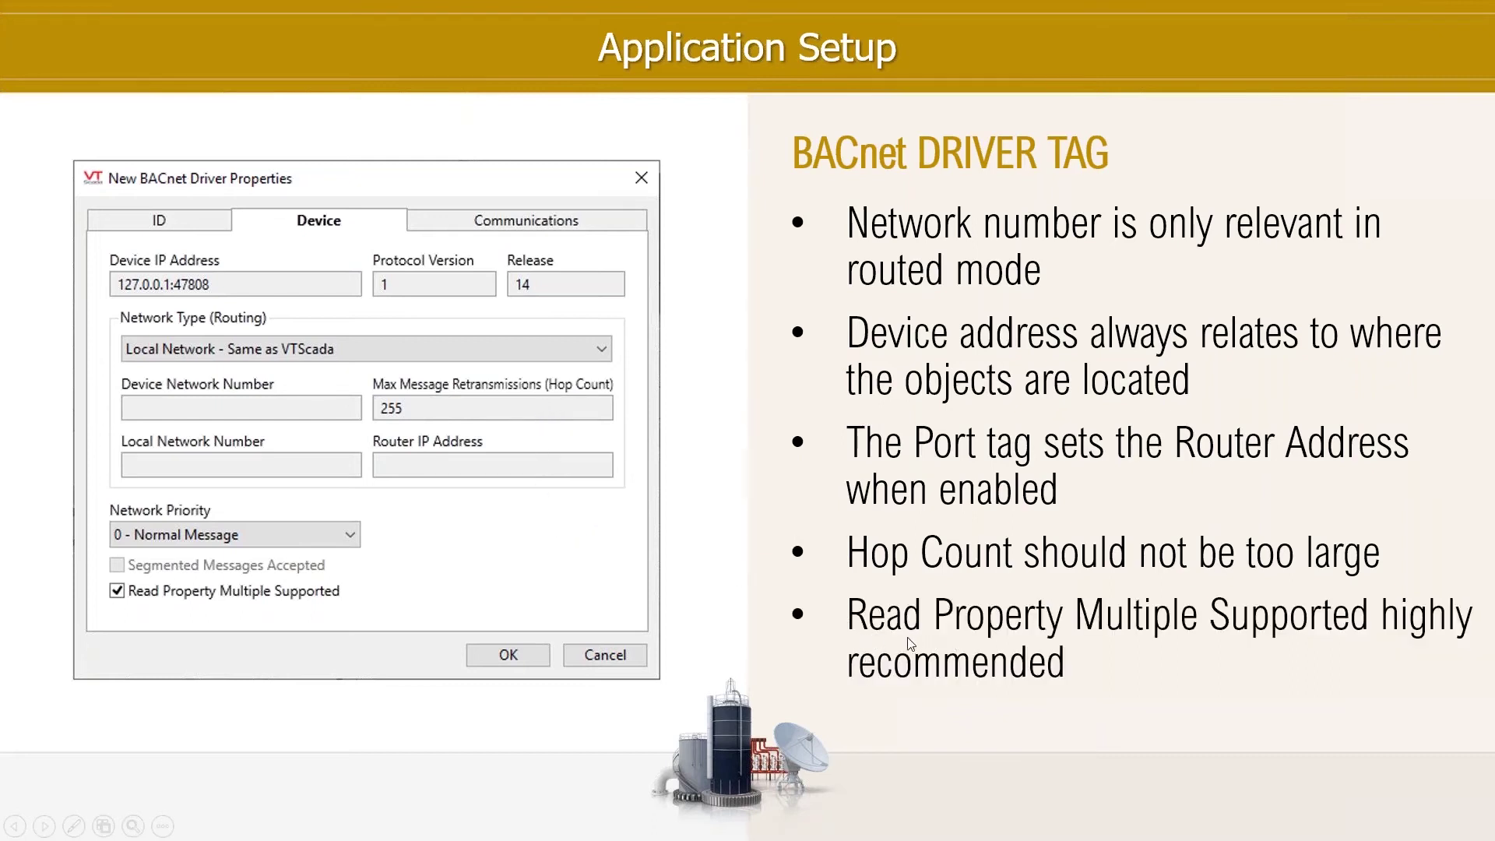
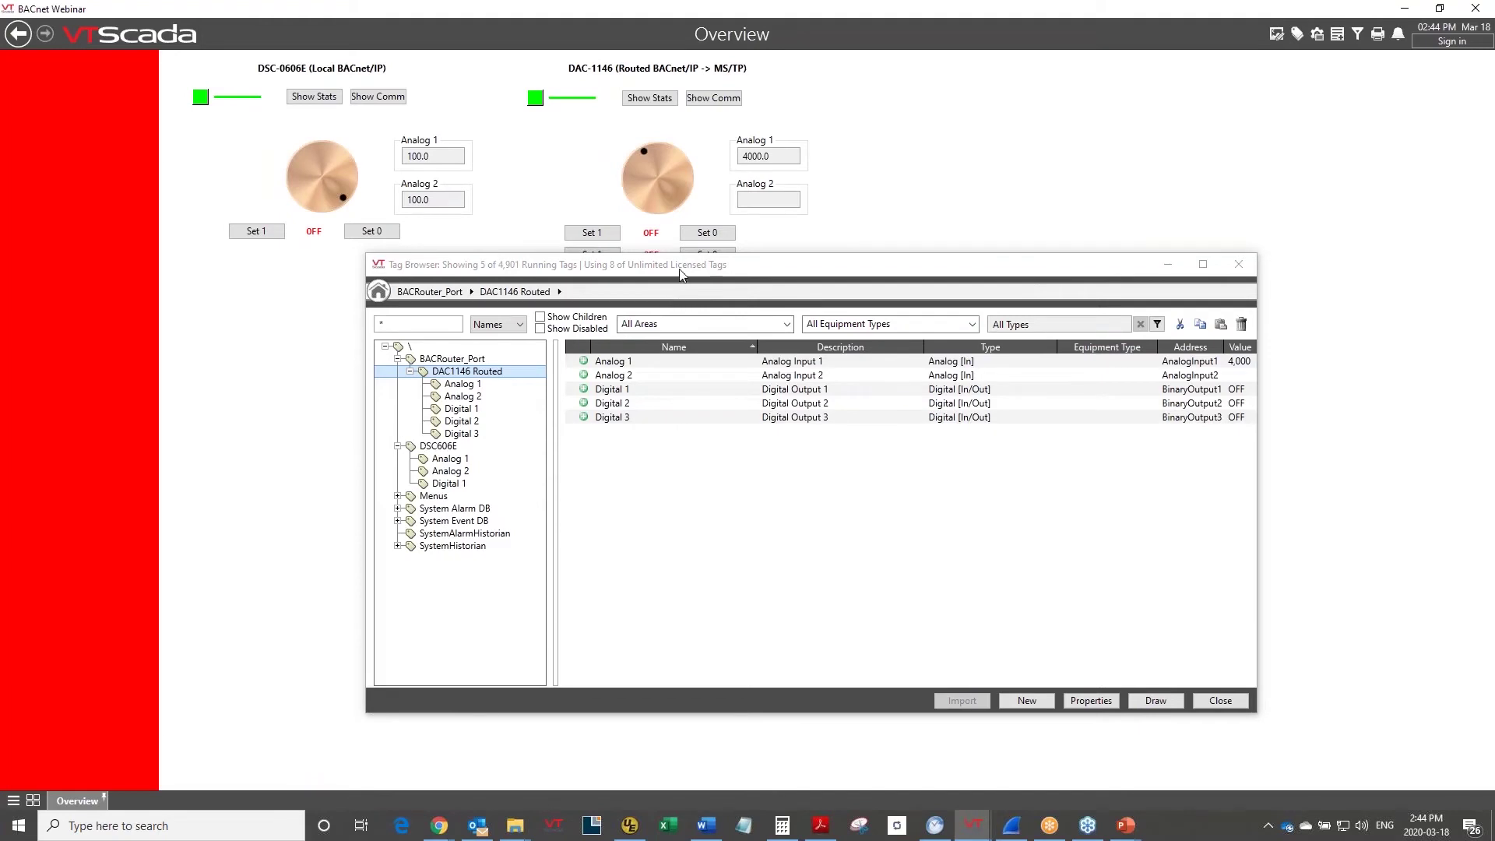
# Move the tag browser clear of the DAC-1146 digital controls, and briefly view the routed Analog 1 tag's properties.
pyautogui.moveTo(680, 273); pyautogui.dragTo(669, 324)
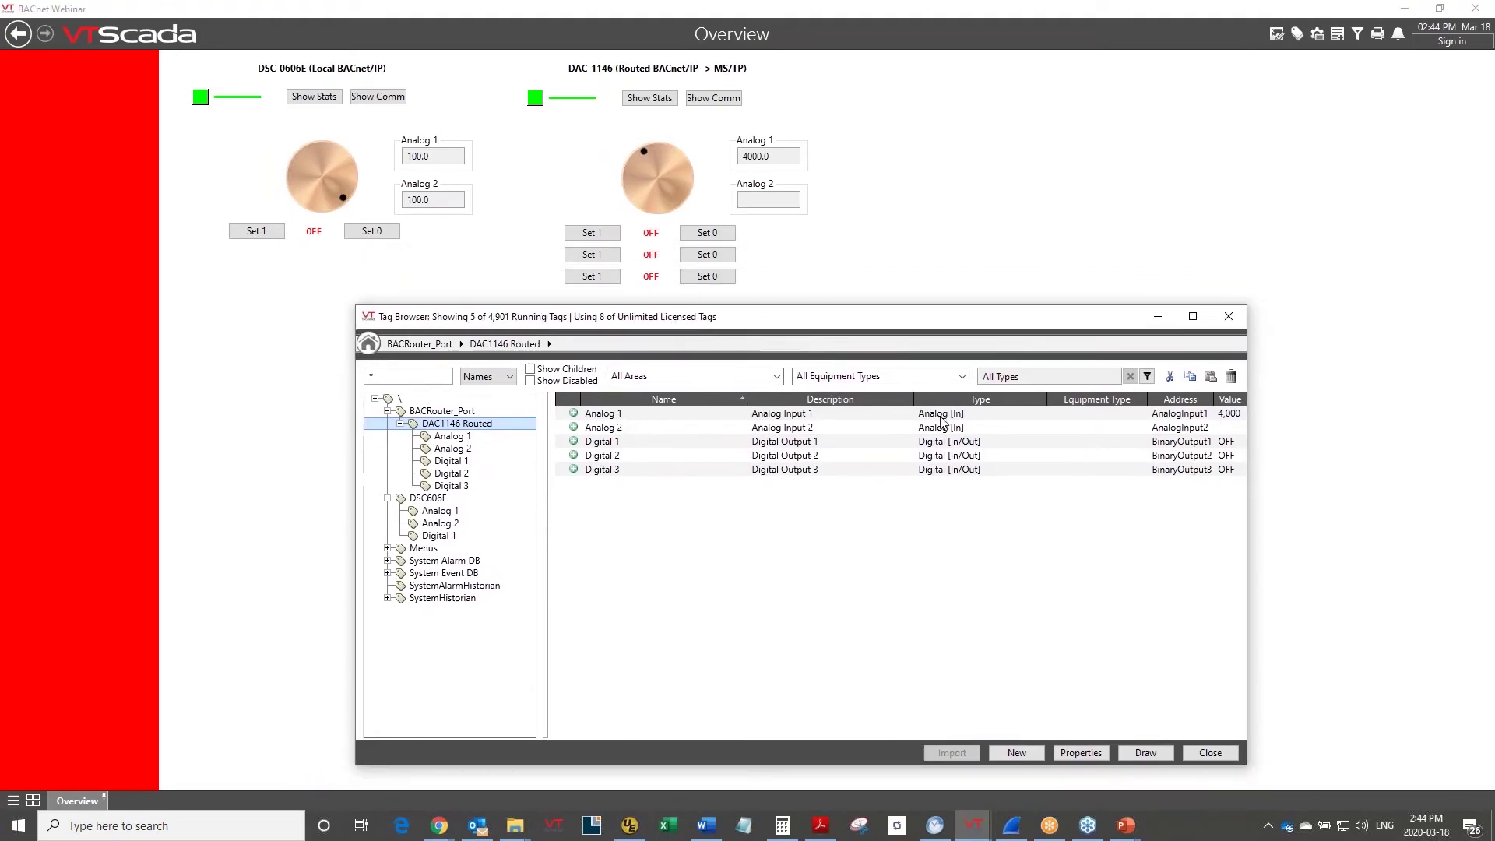
pyautogui.rightClick(771, 418)
pyautogui.click(833, 683)
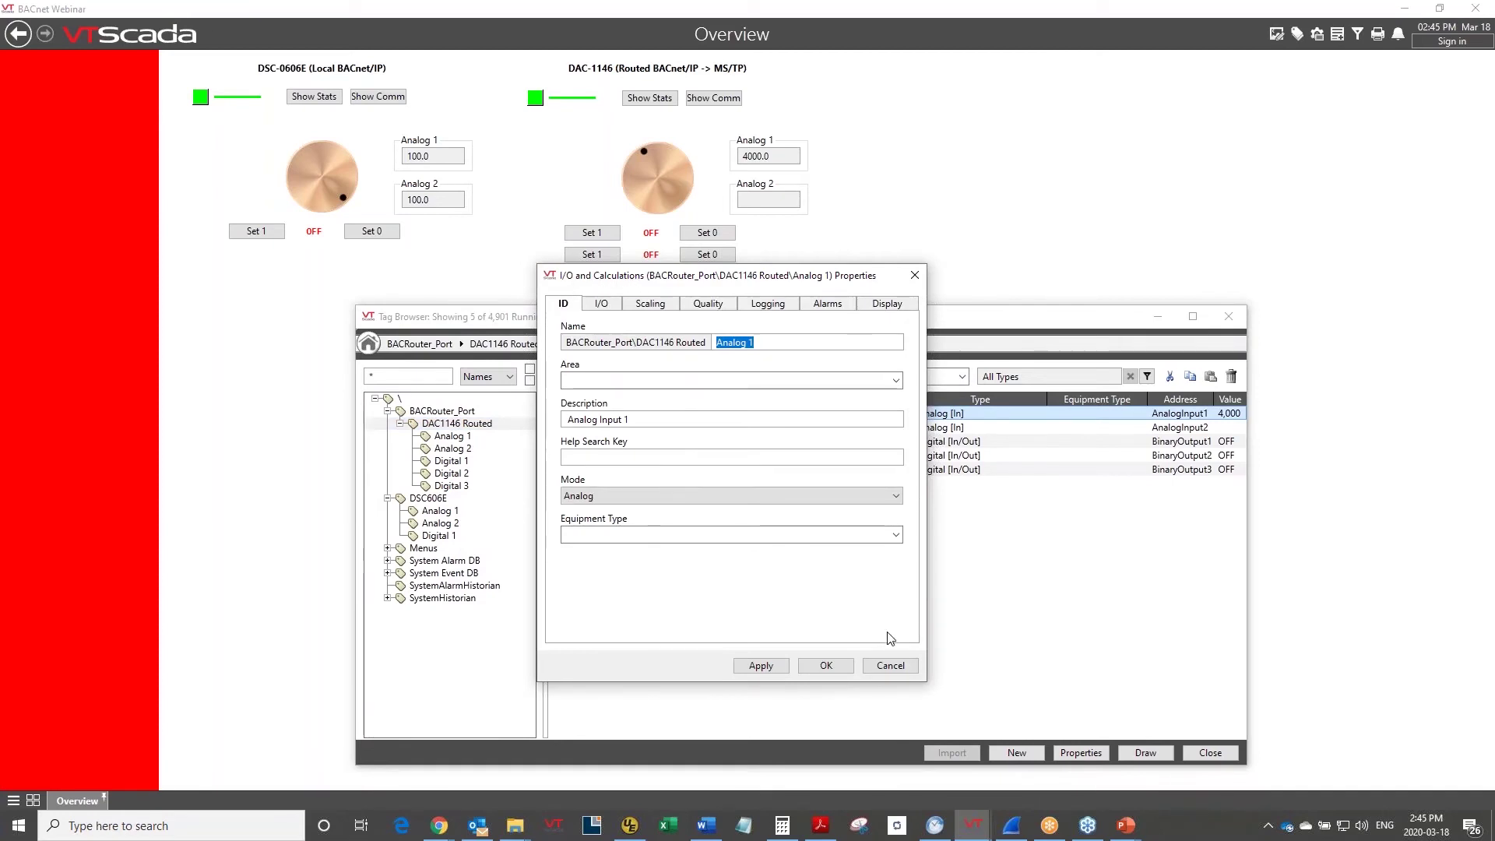
pyautogui.click(892, 666)
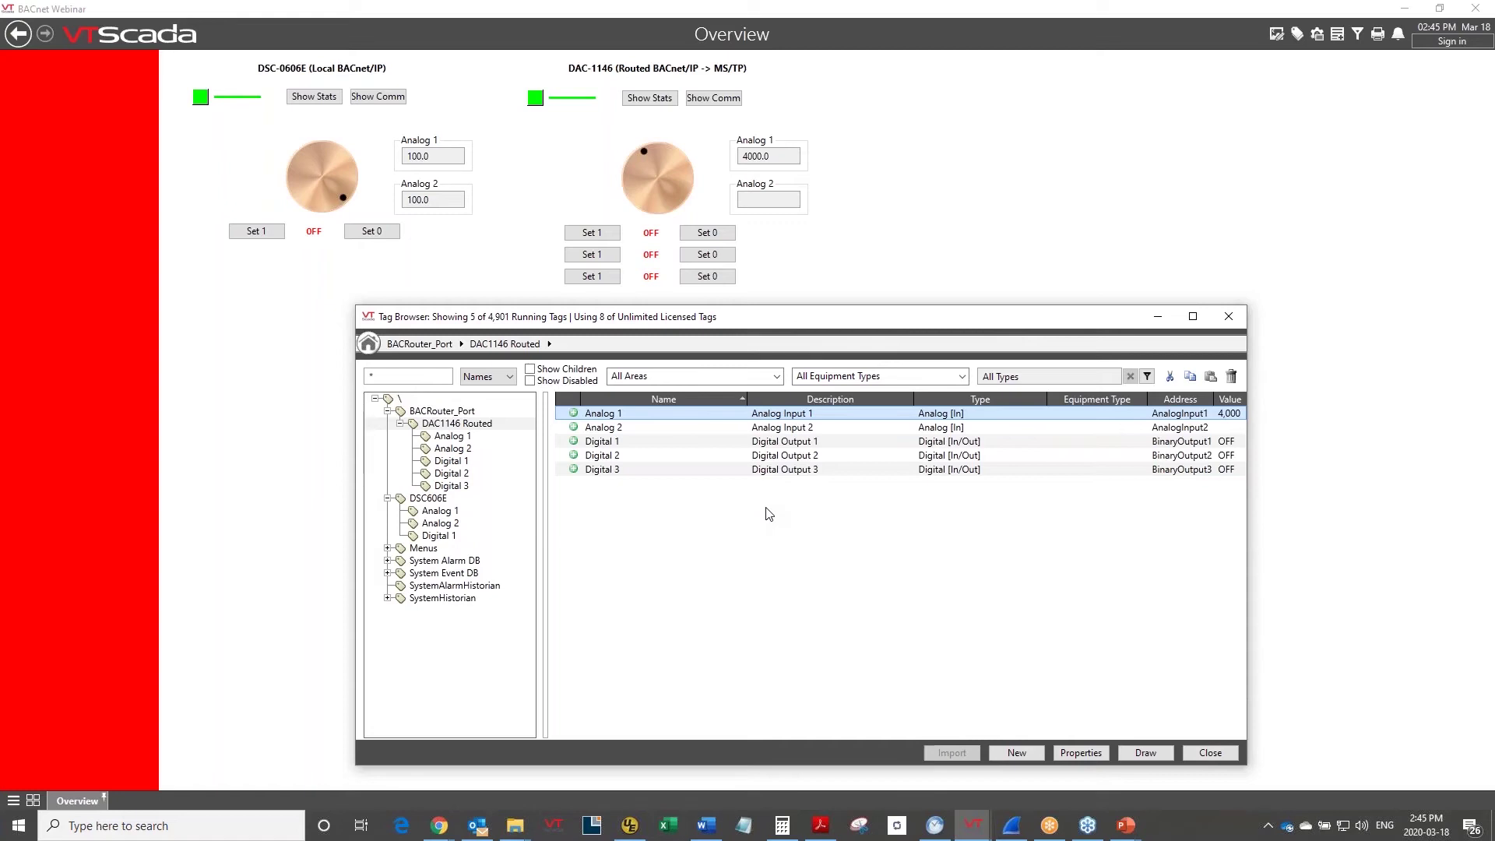
# Examine the Mode options available for the routed Analog 1 tag, and cancel its properties.
pyautogui.rightClick(615, 417)
pyautogui.click(712, 679)
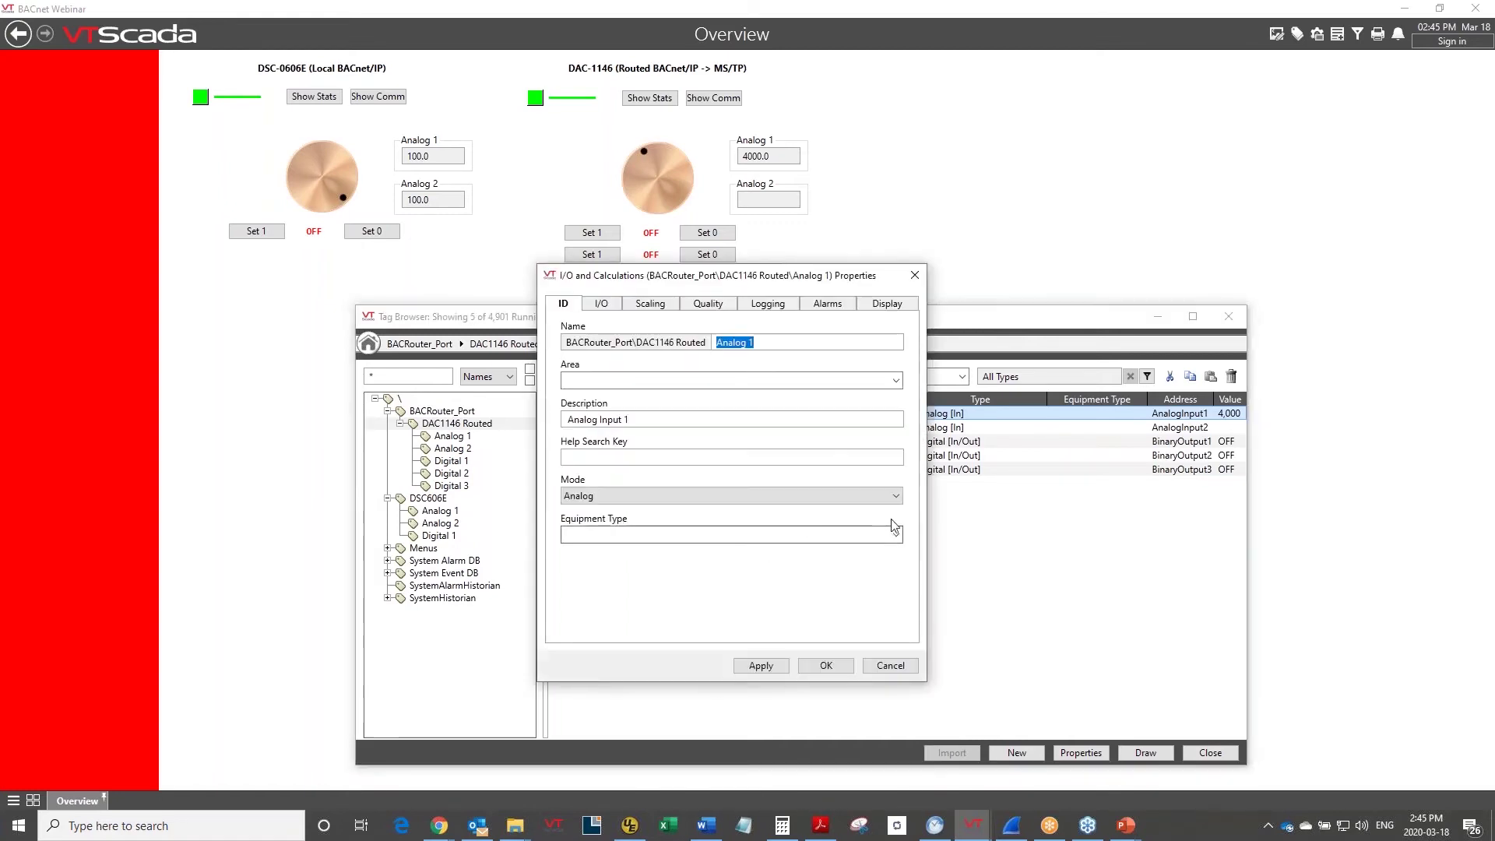
pyautogui.click(768, 495)
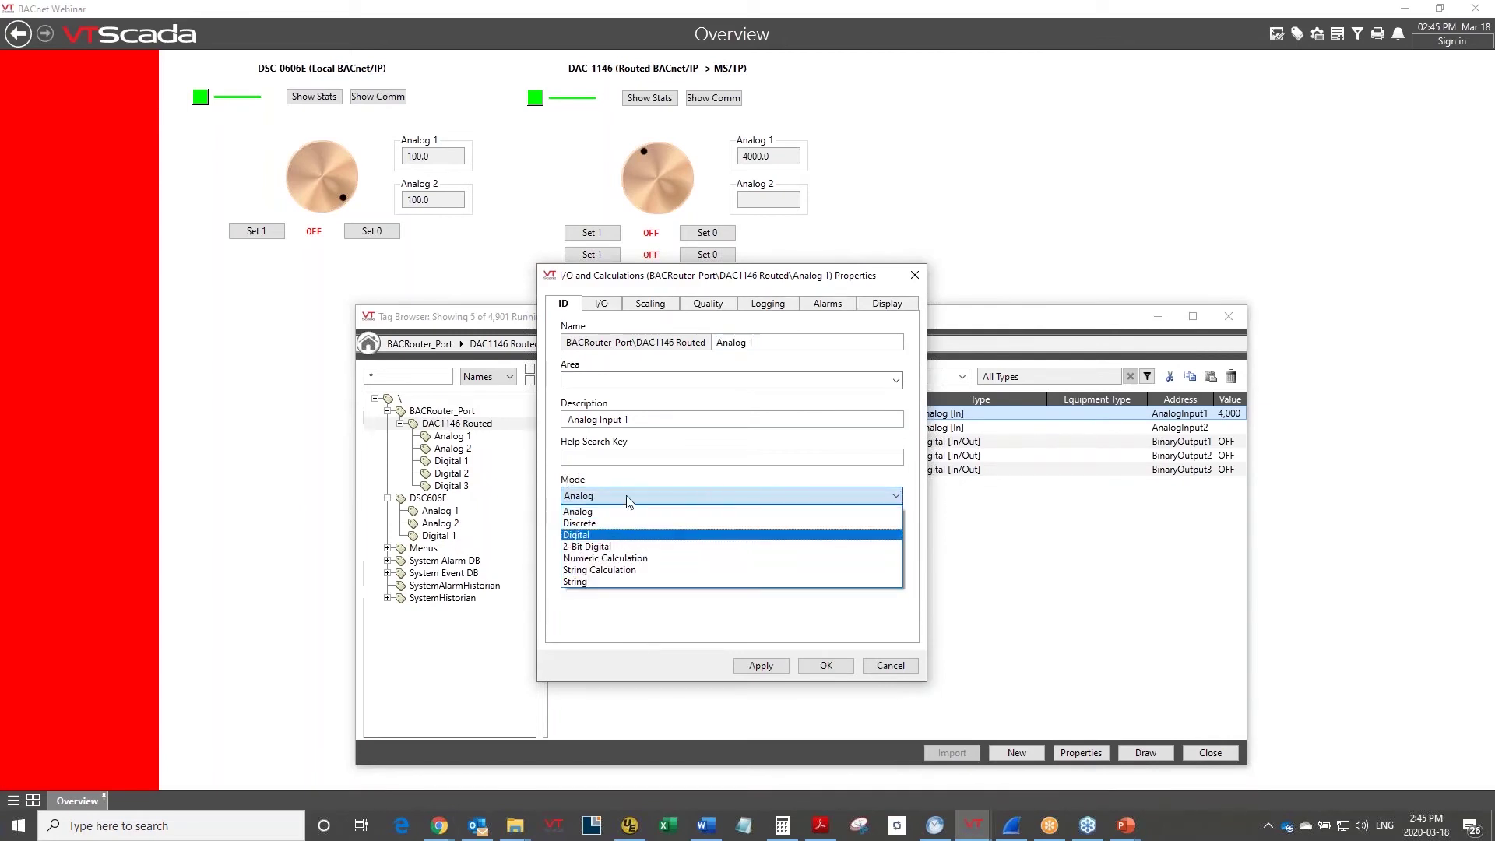
pyautogui.click(654, 628)
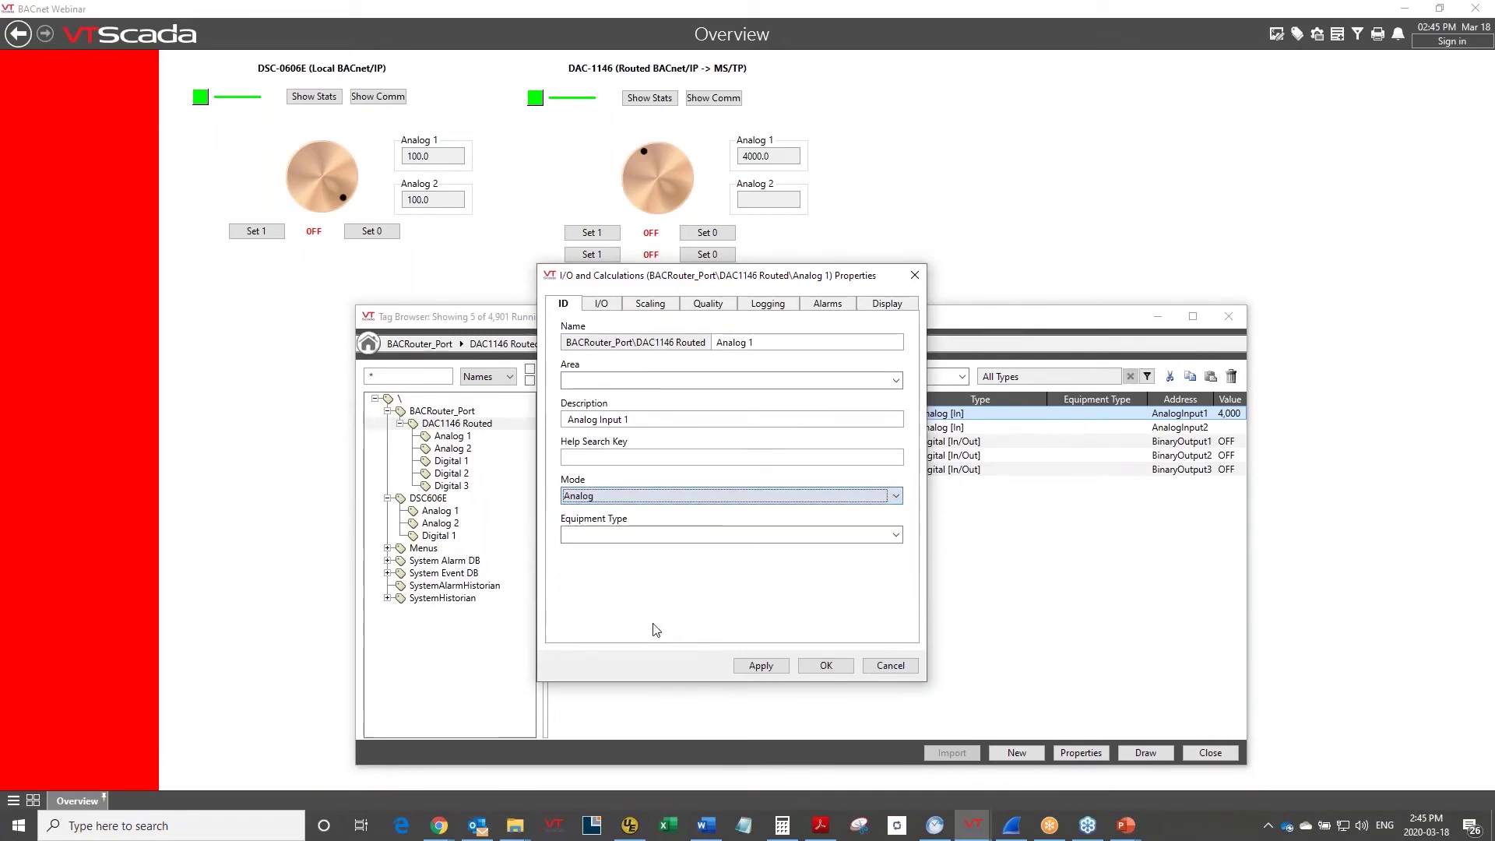
pyautogui.click(890, 666)
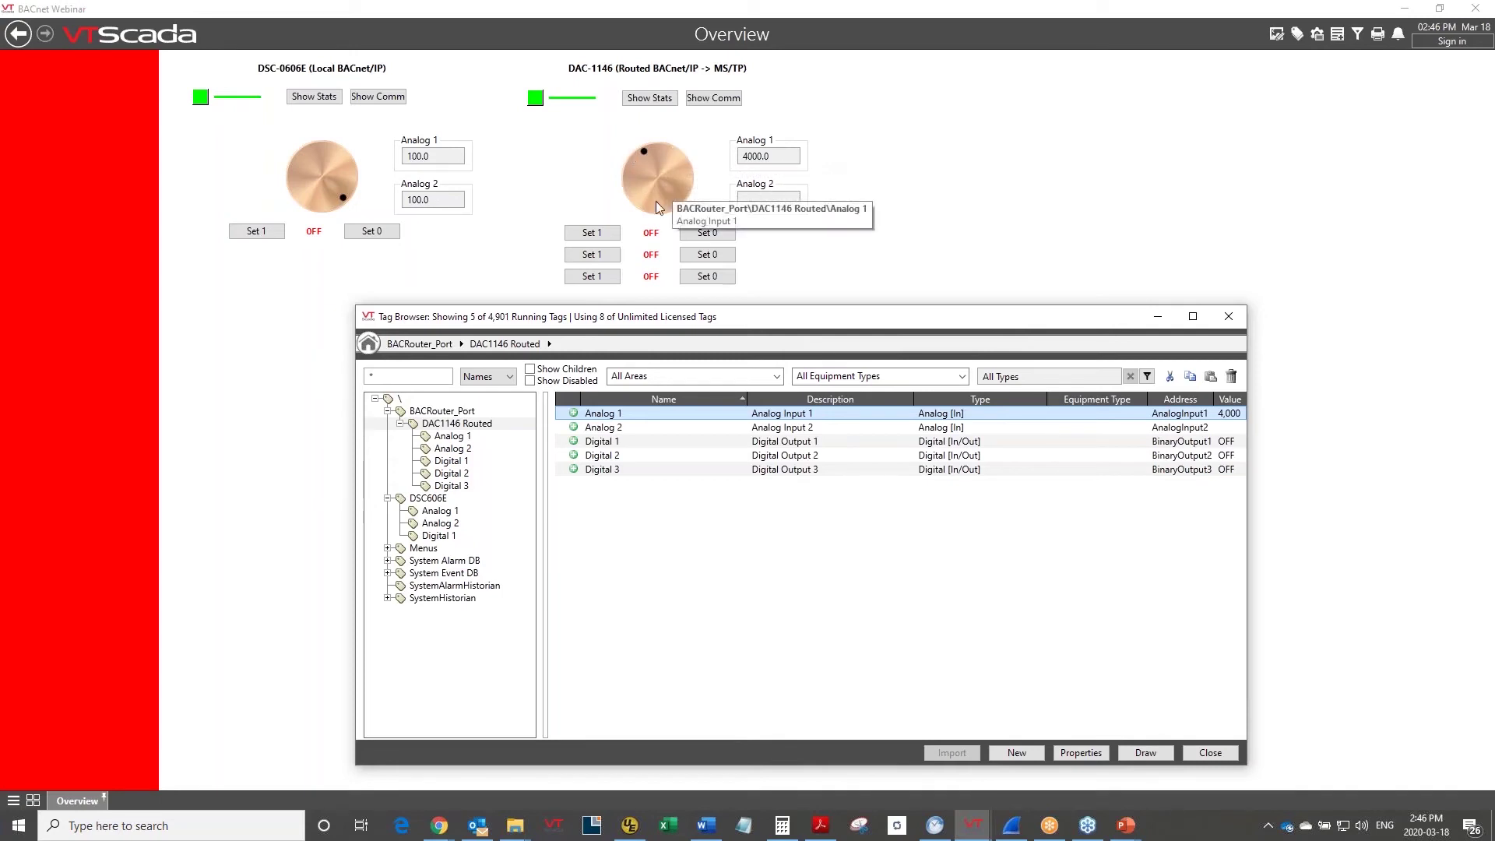
# Try to write a value with the DAC-1146 Analog 1 knob.
pyautogui.click(644, 153)
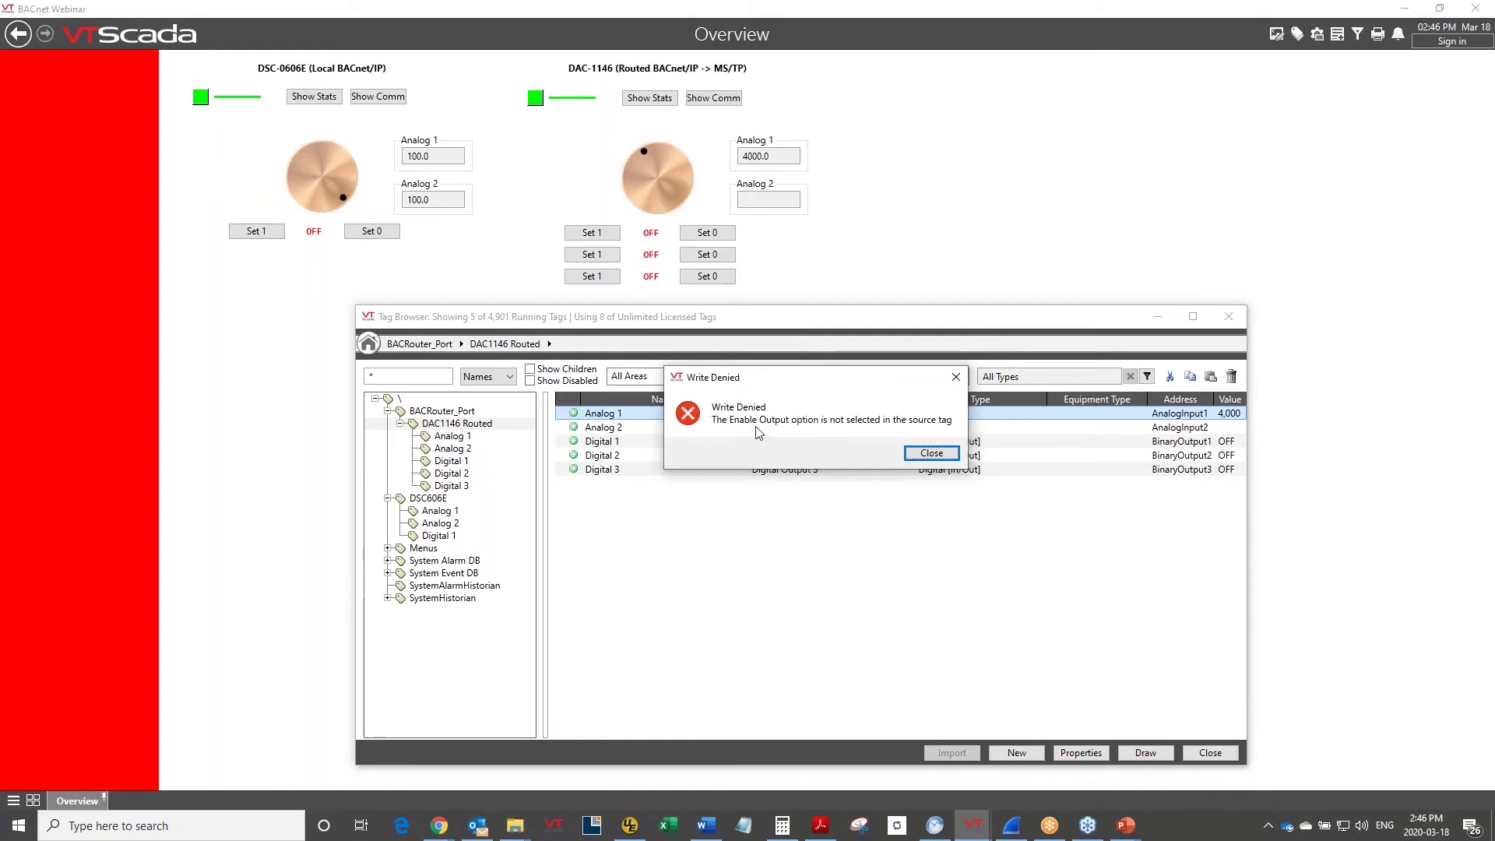
pyautogui.click(919, 455)
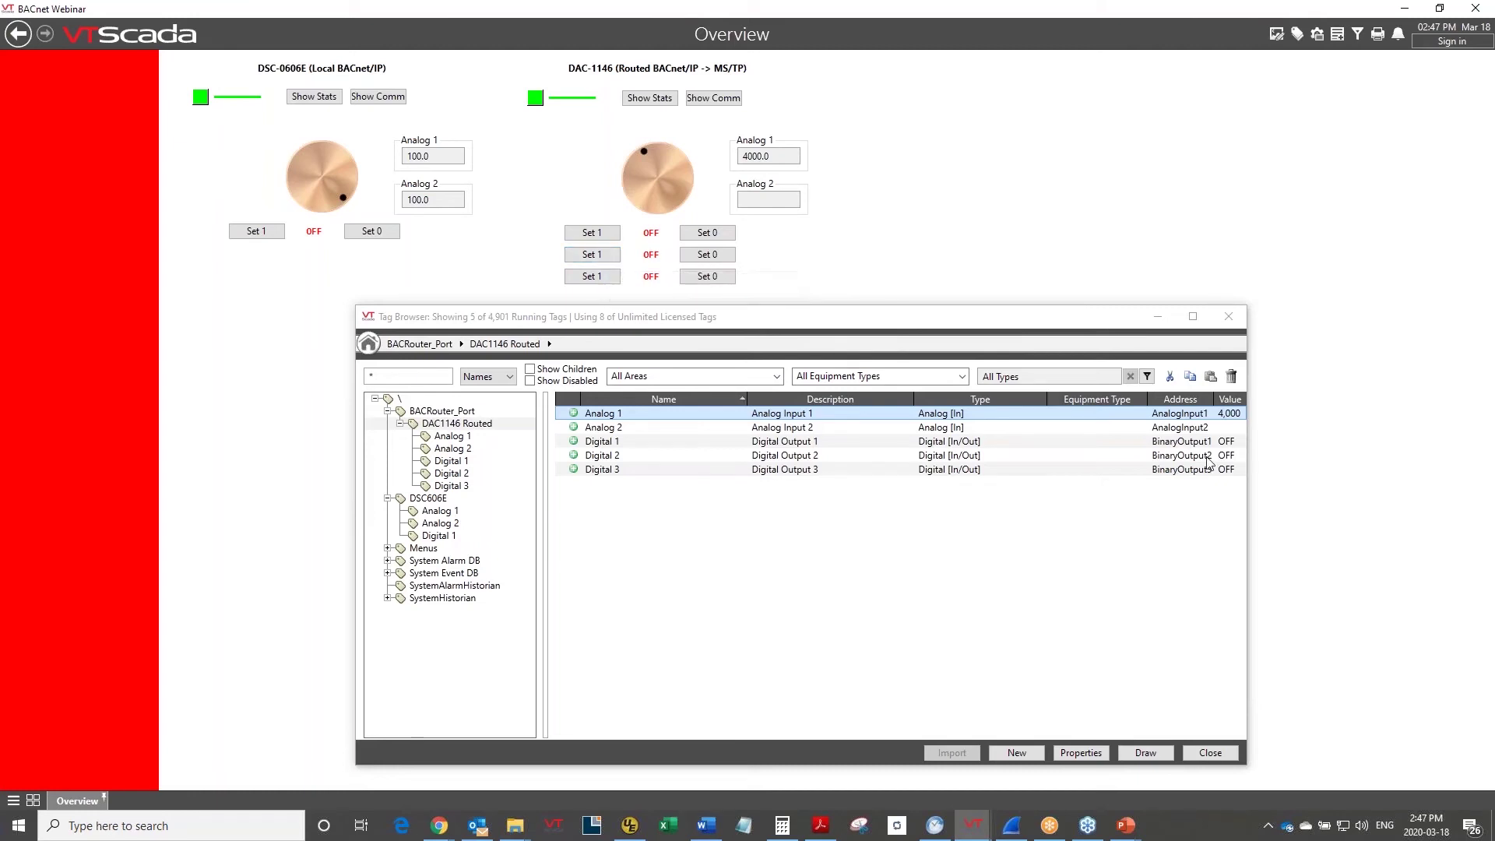
# Switch the DAC-1146 Digital 2 output on and back off, and try to set its Digital 1 output to 1.
pyautogui.click(658, 459)
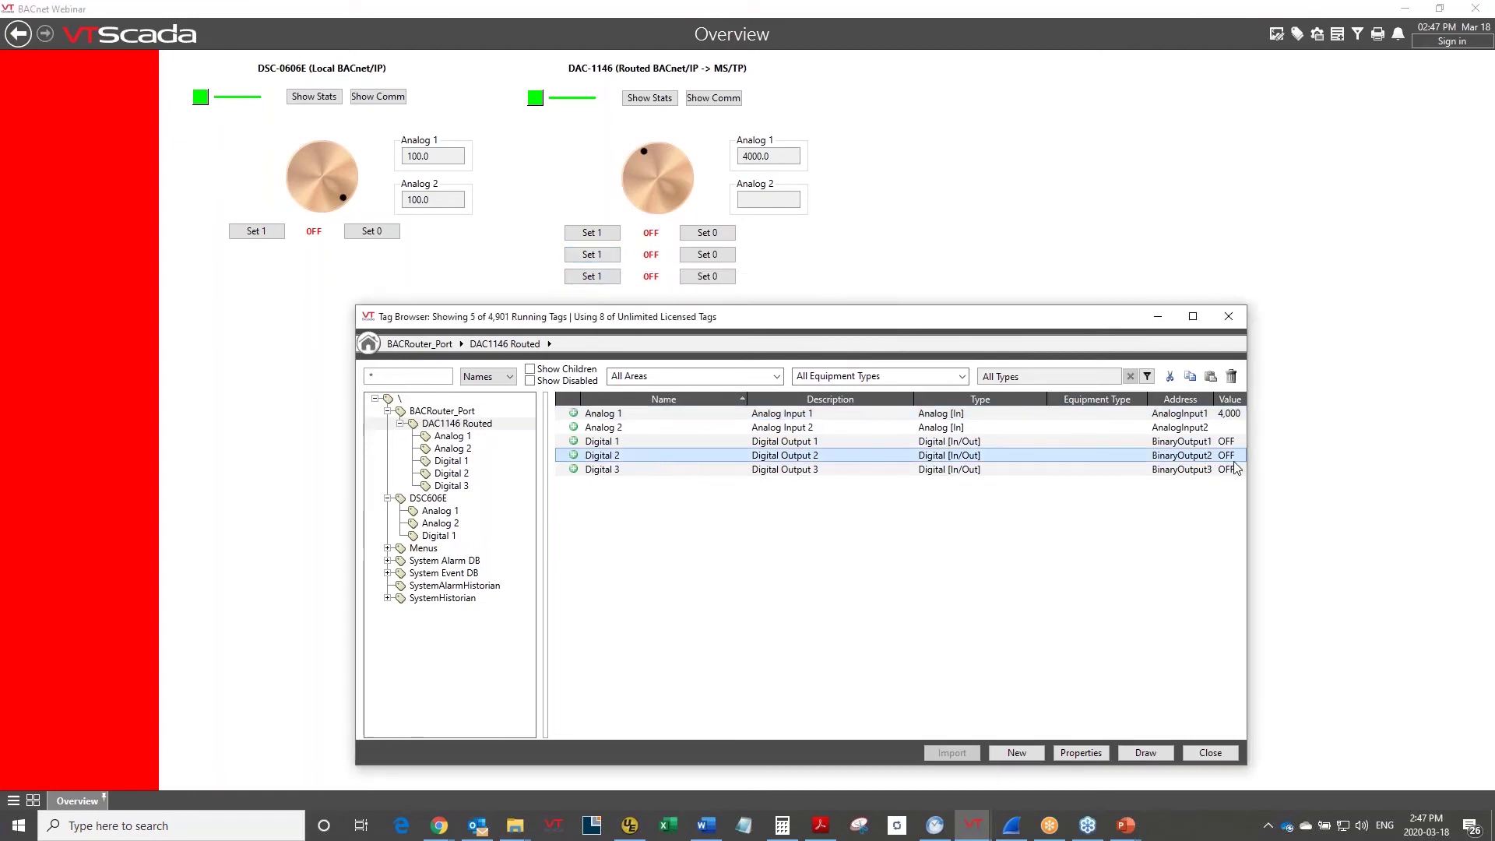
pyautogui.click(616, 257)
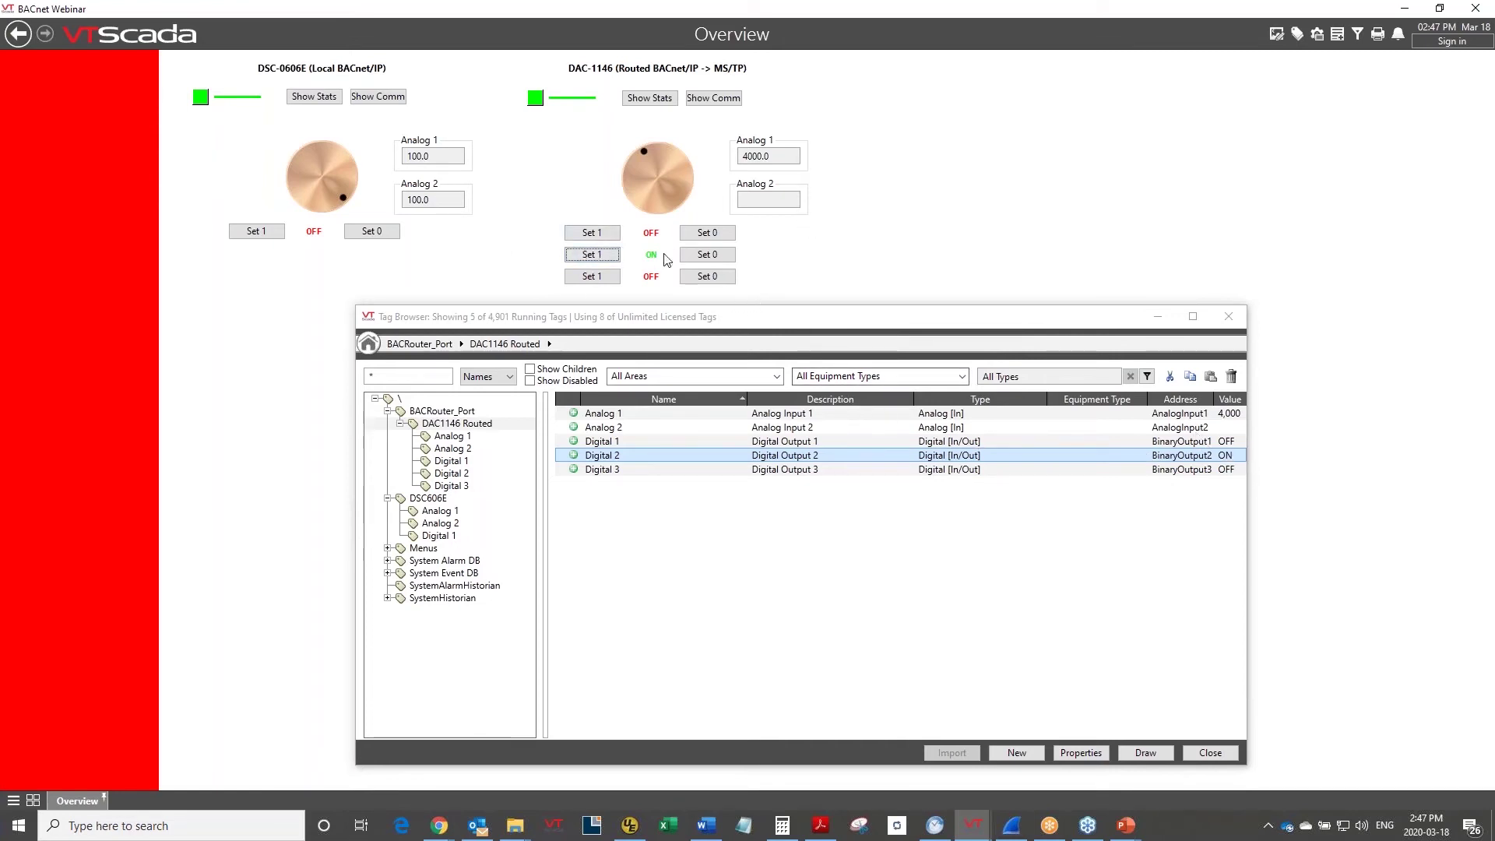
pyautogui.click(726, 257)
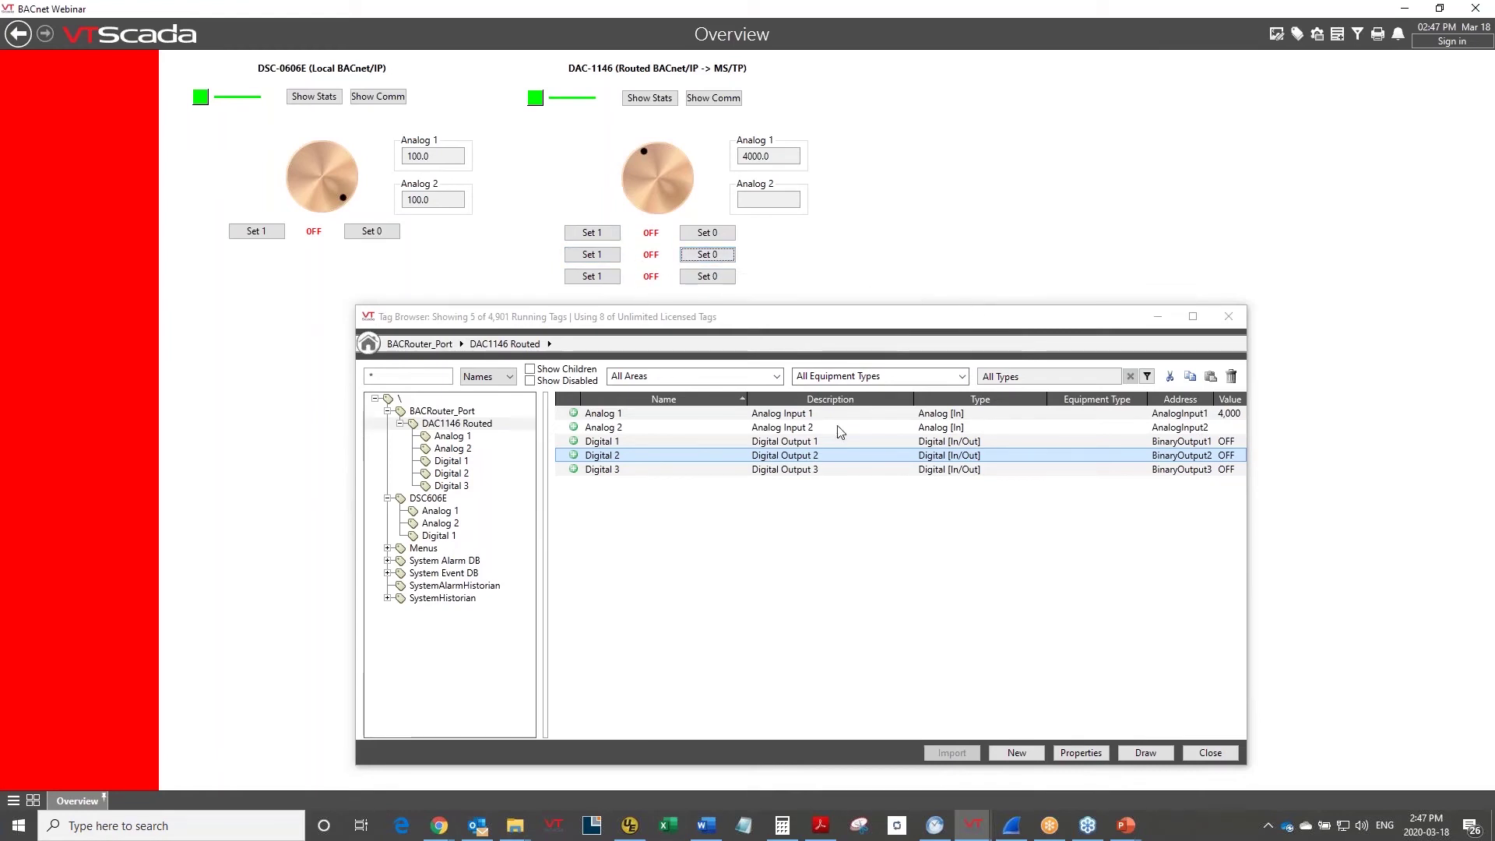
pyautogui.click(589, 234)
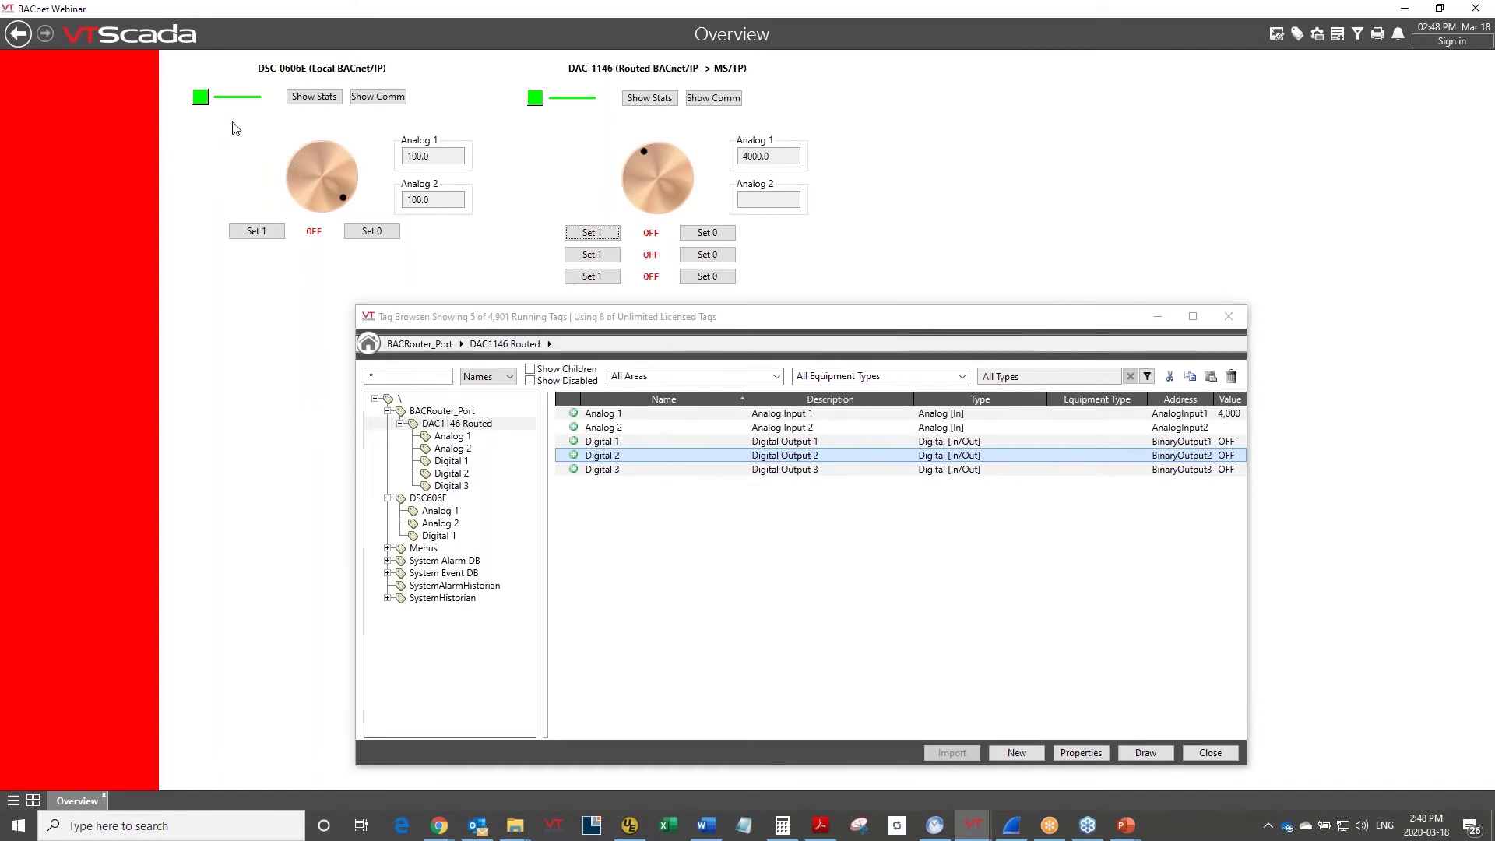
# List the DSC606E driver's tags and set the DSC-0606E digital output to 1.
pyautogui.click(273, 232)
pyautogui.click(430, 499)
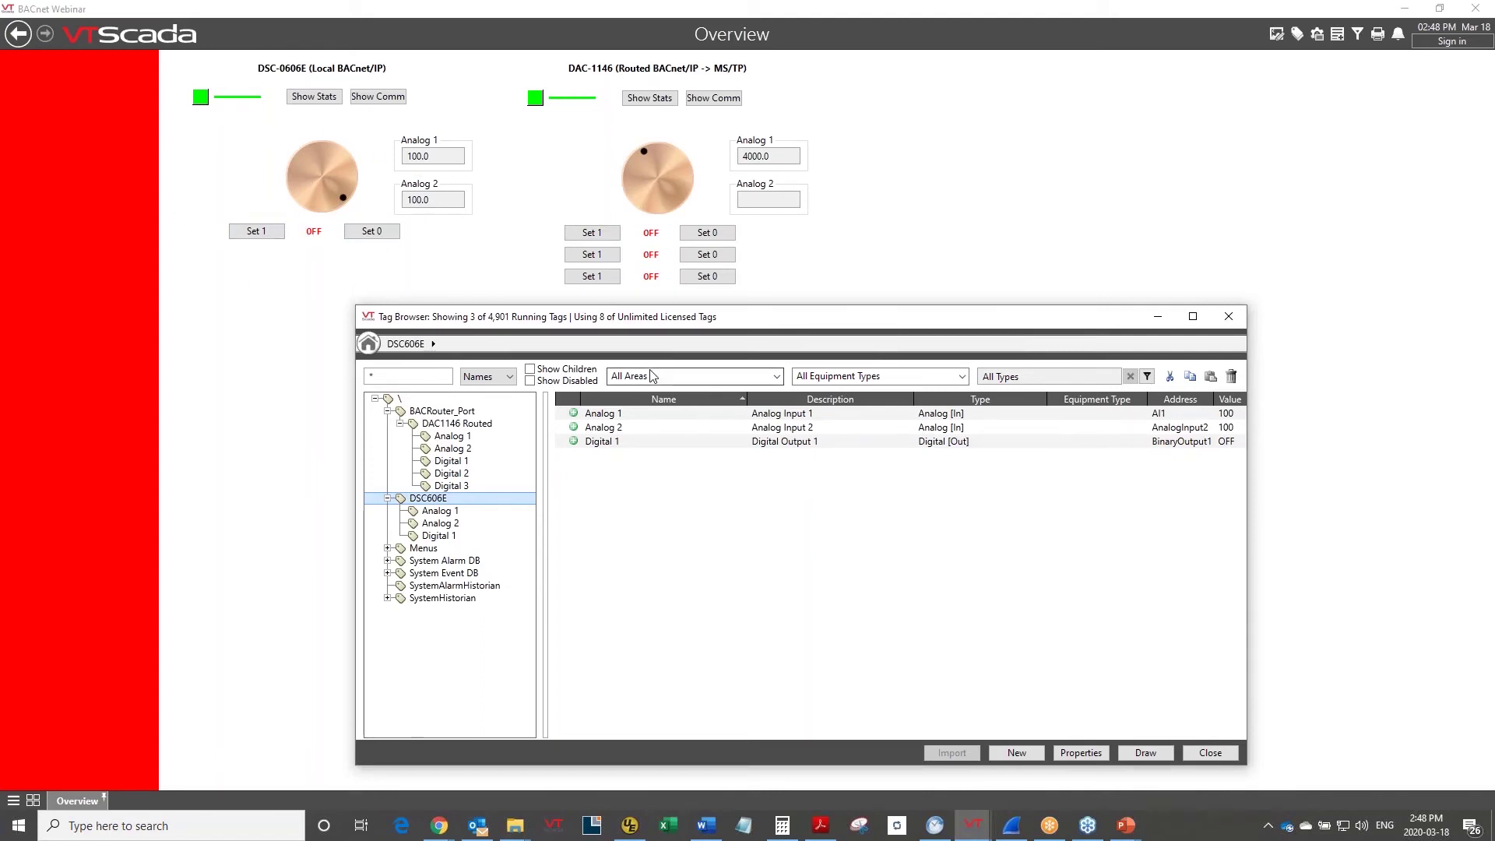
pyautogui.click(280, 234)
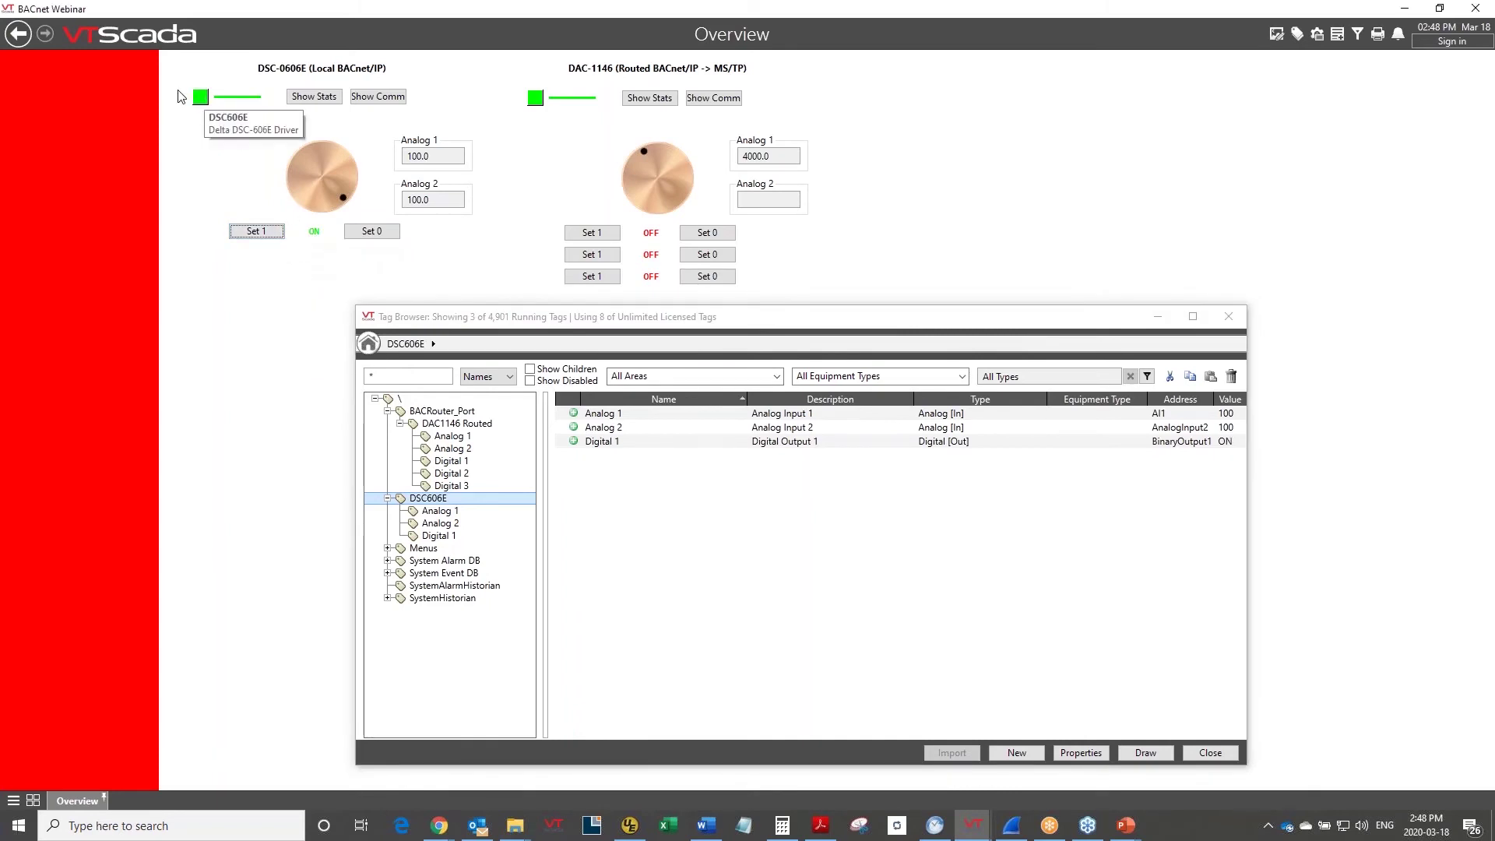
# View the driver statistics of the DSC-0606E and the DAC-1146 in turn, closing each.
pyautogui.click(313, 99)
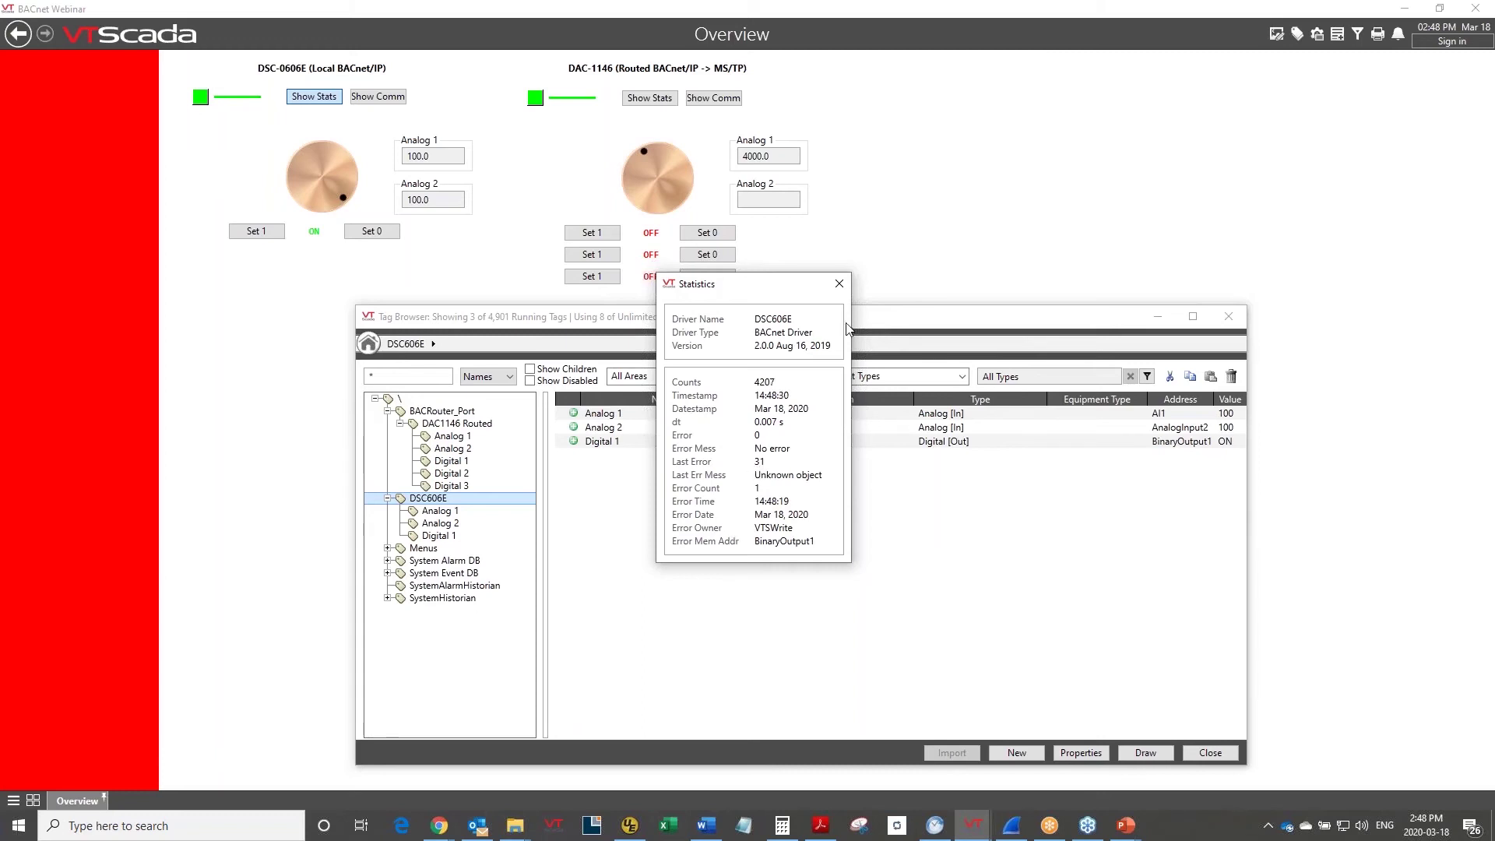
pyautogui.click(840, 283)
pyautogui.click(649, 98)
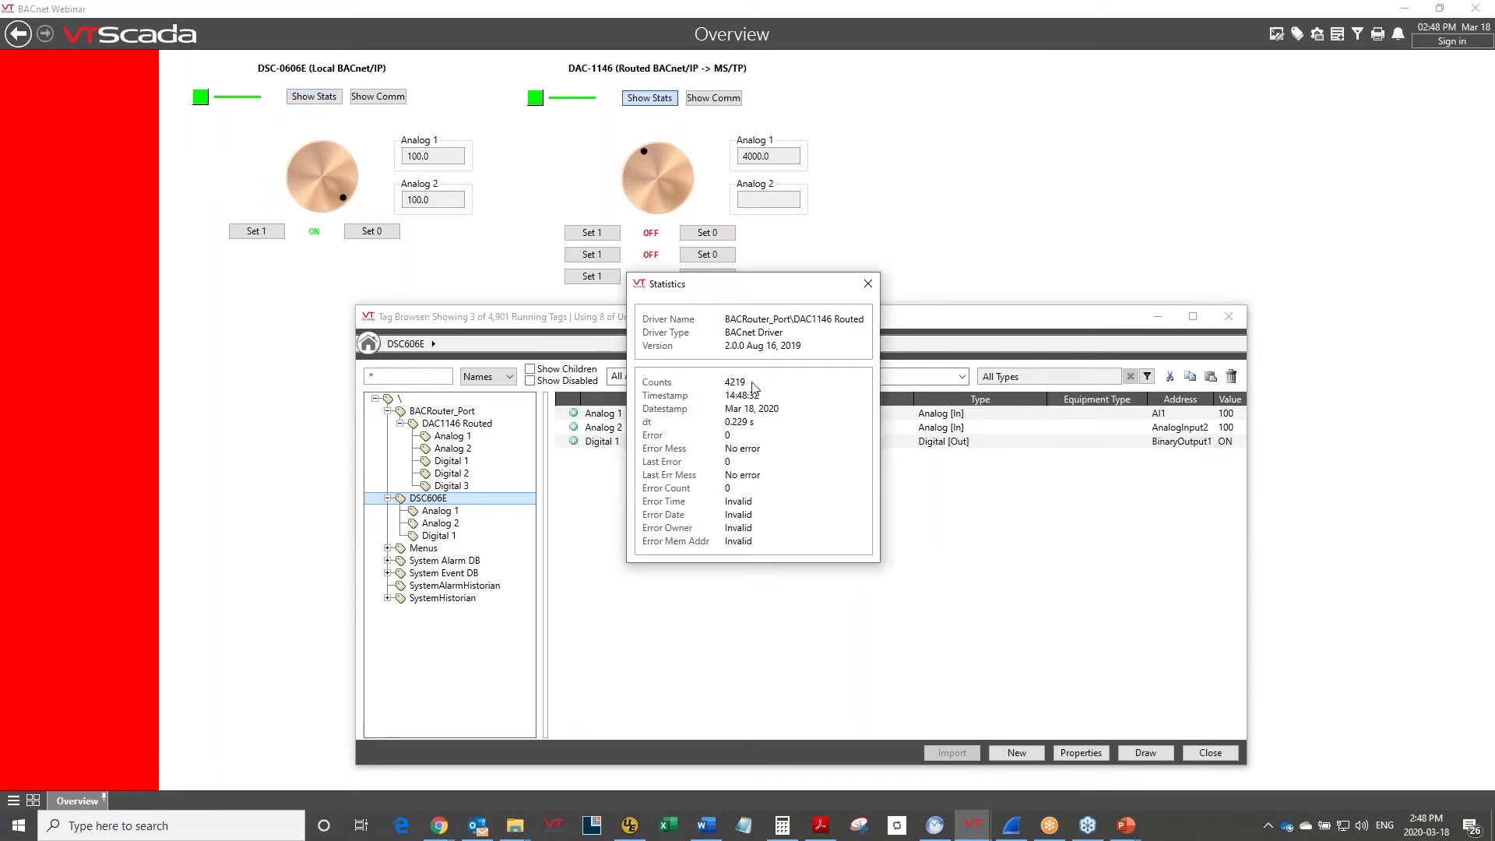
pyautogui.click(868, 284)
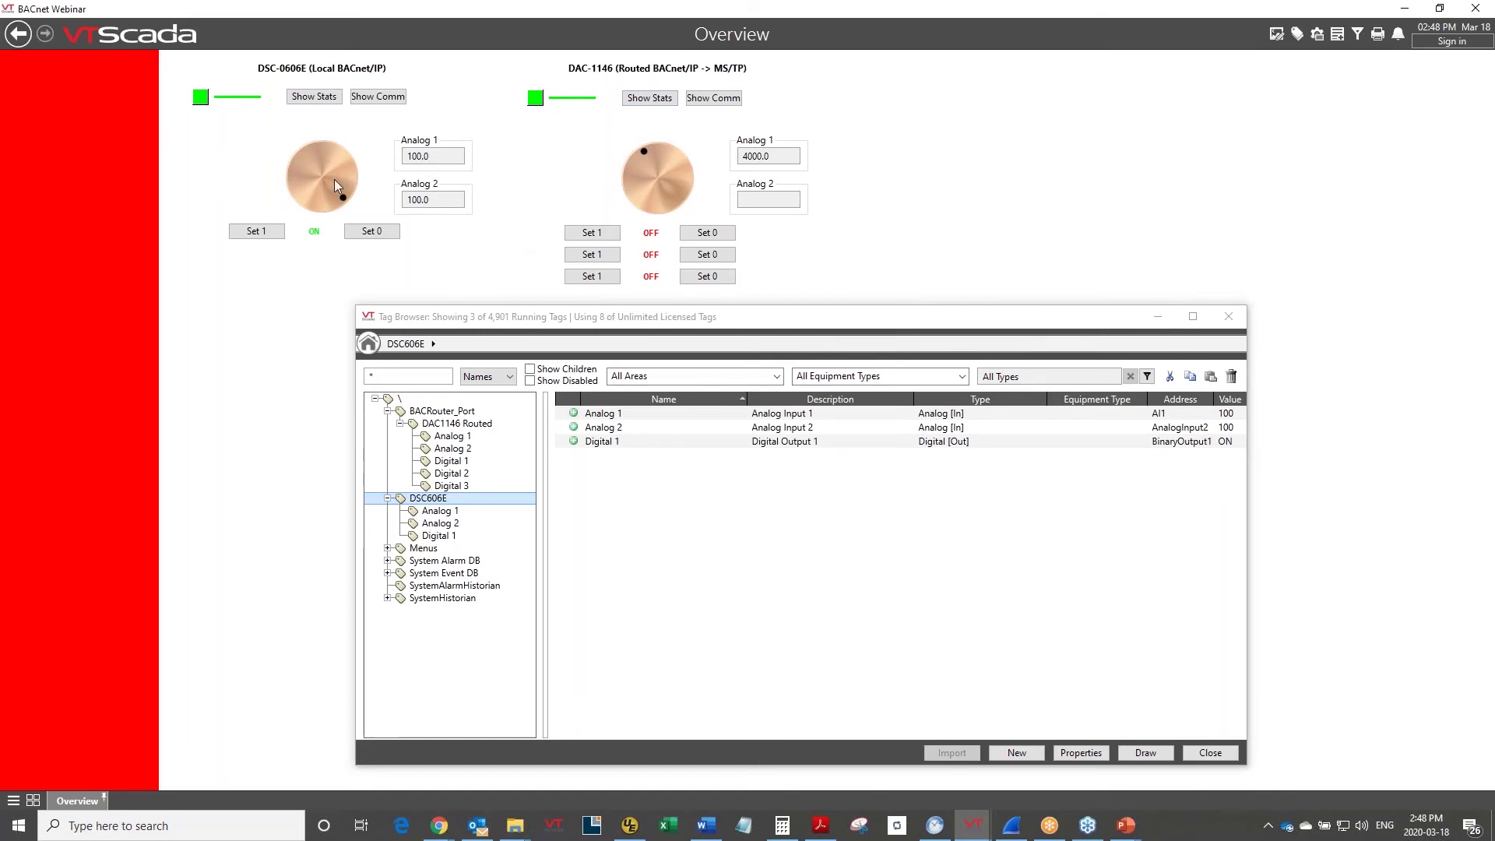
# Try to write a value with the DSC-0606E Analog 1 knob.
pyautogui.click(328, 156)
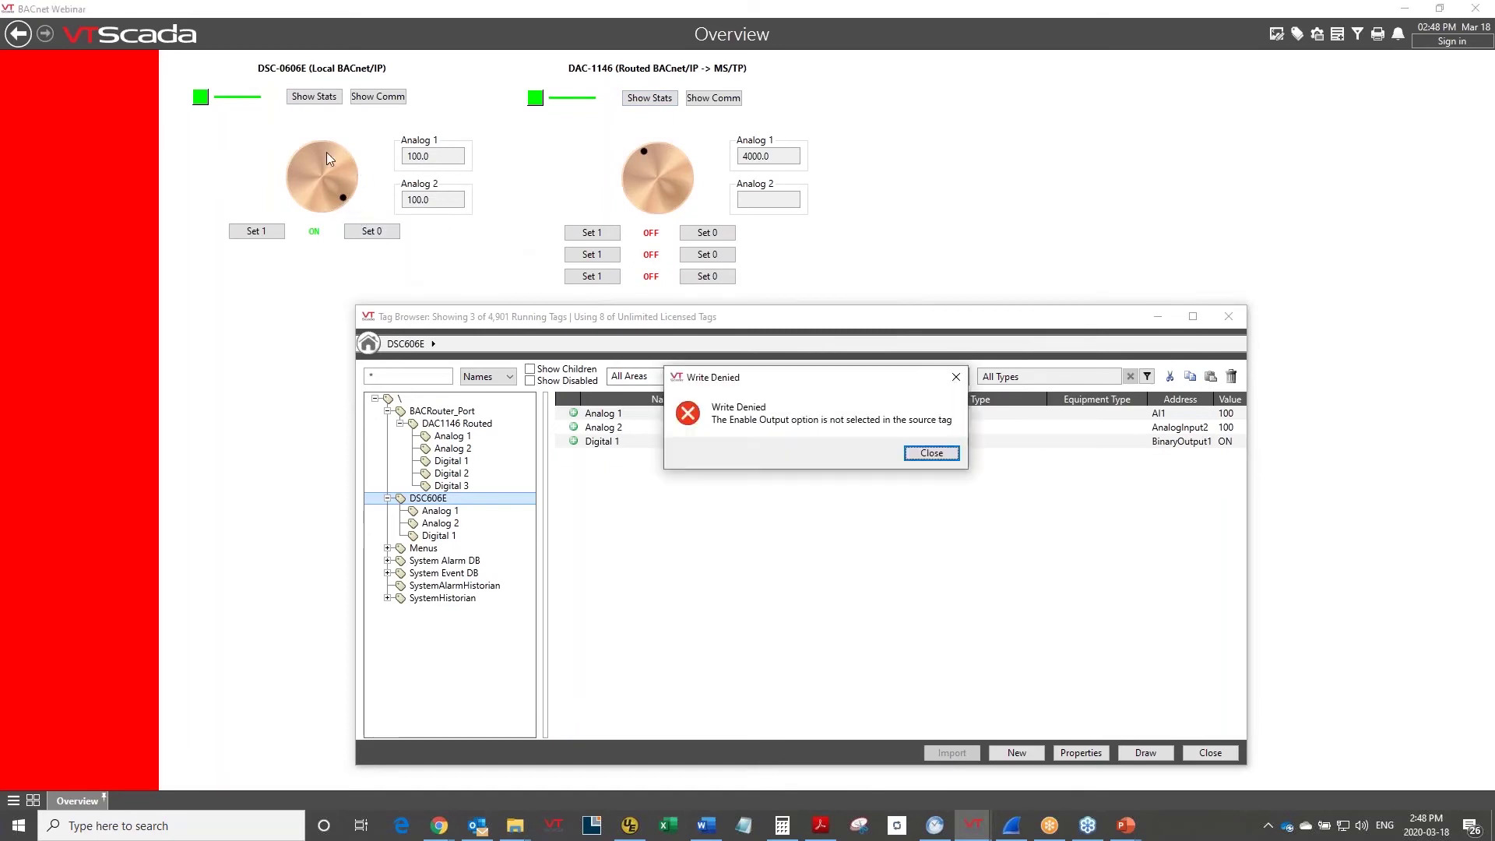
pyautogui.click(932, 455)
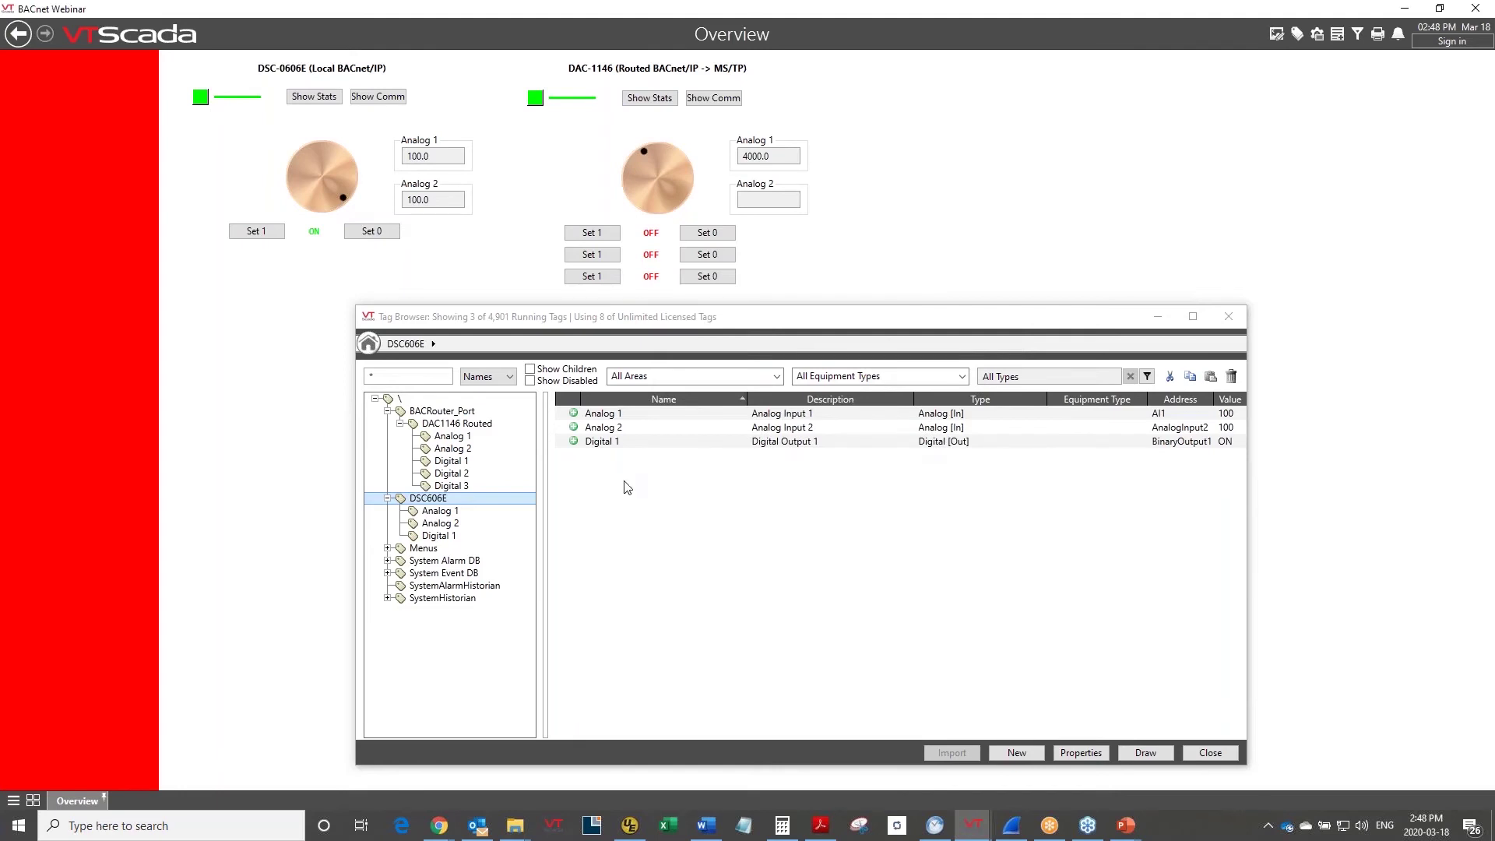
# Set the write address of the DSC606E Analog 1 tag to AI1, copied from its read address, and save the tag.
pyautogui.rightClick(616, 414)
pyautogui.click(667, 679)
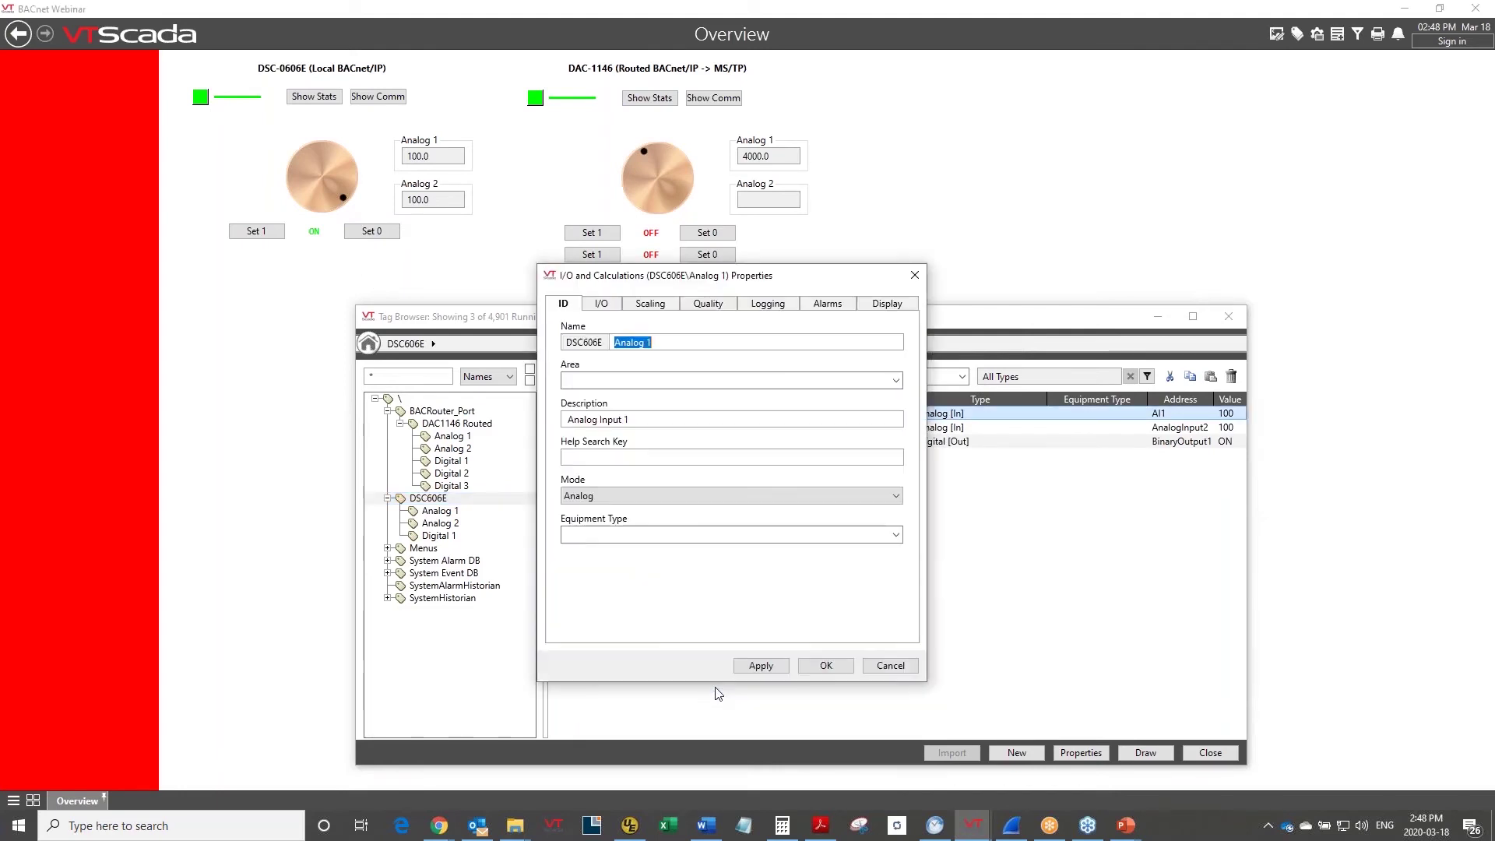
pyautogui.click(602, 305)
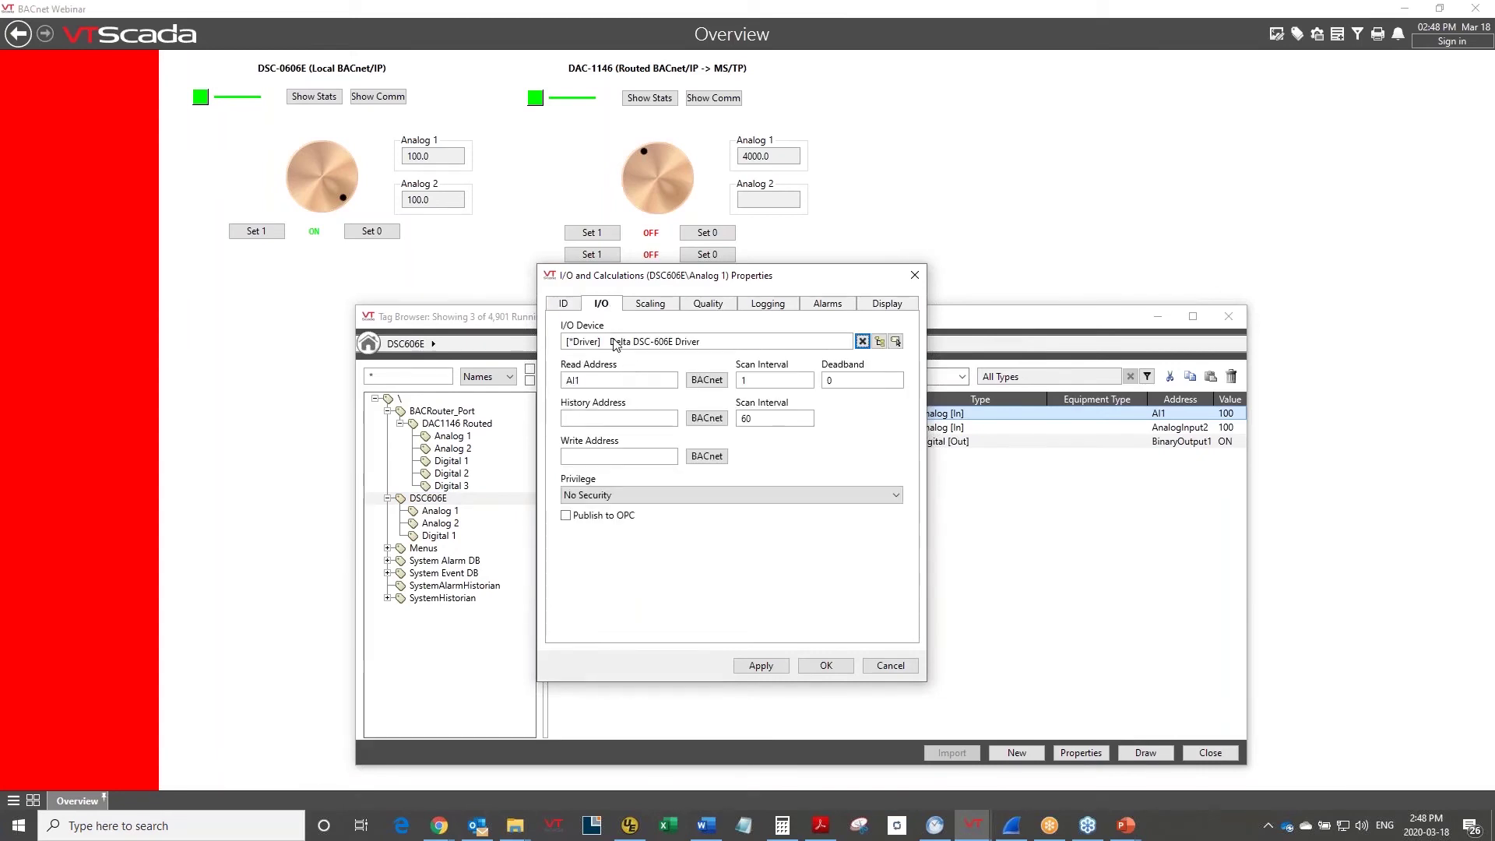
pyautogui.click(608, 380)
pyautogui.hotkey('ctrl', 'c')
pyautogui.click(592, 458)
pyautogui.hotkey('ctrl', 'v')
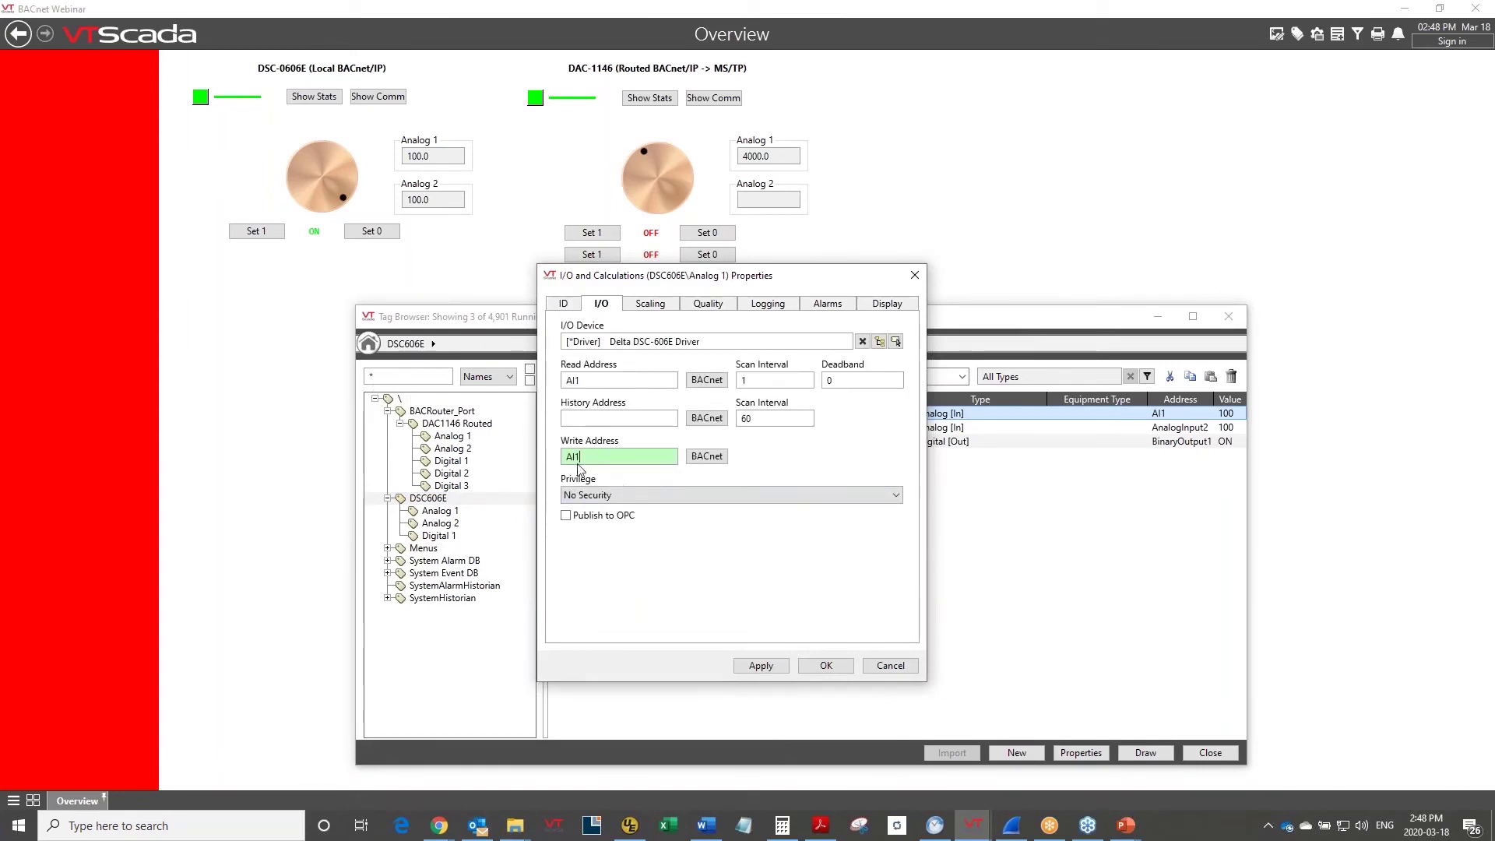
pyautogui.click(829, 666)
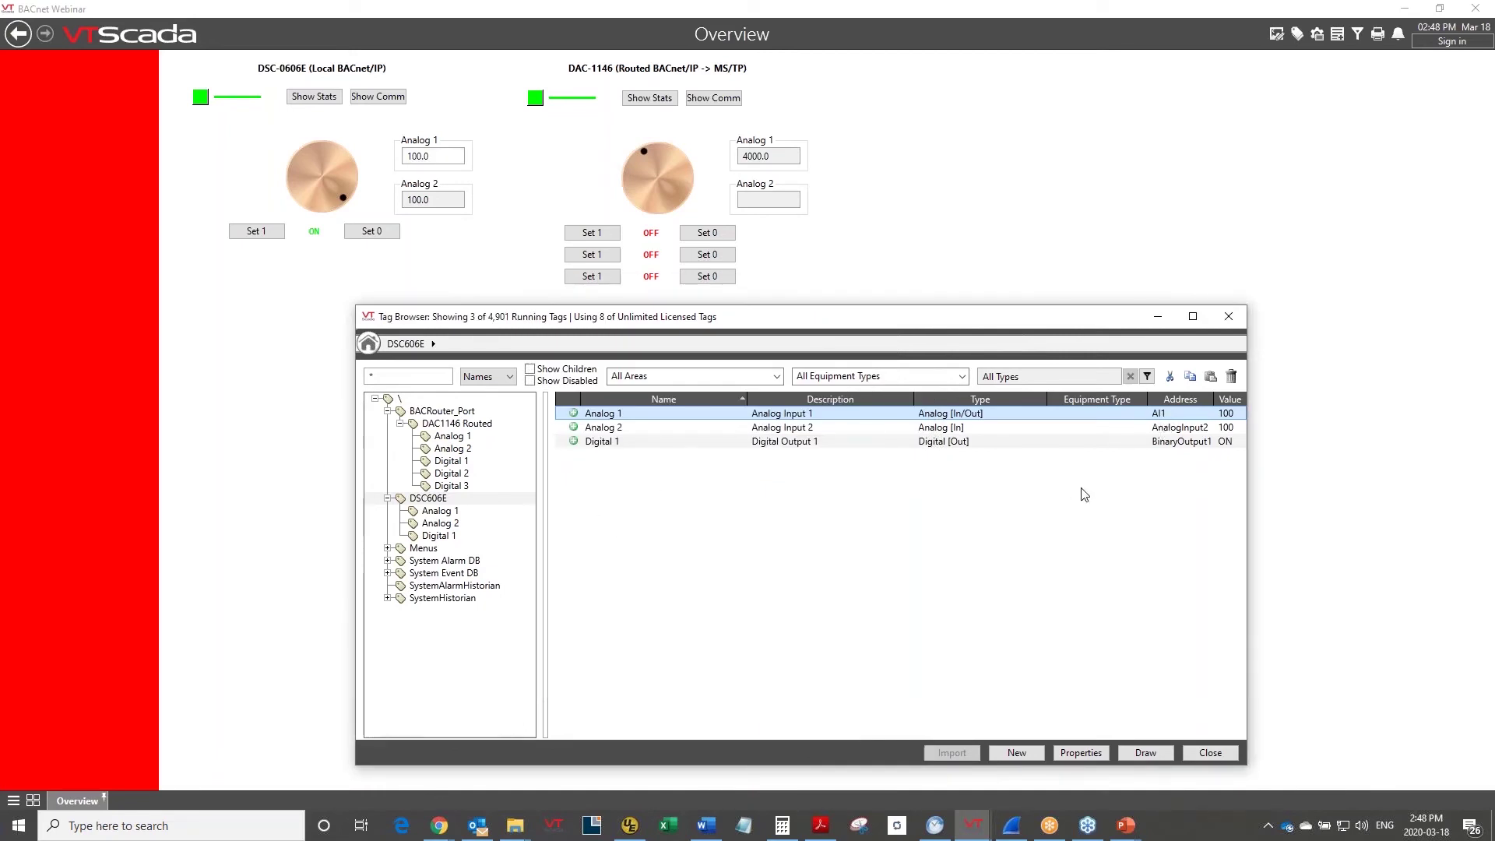
# Try to write 58.0 with the DSC-0606E Analog 1 knob and check the DSC-0606E driver statistics.
pyautogui.click(350, 187)
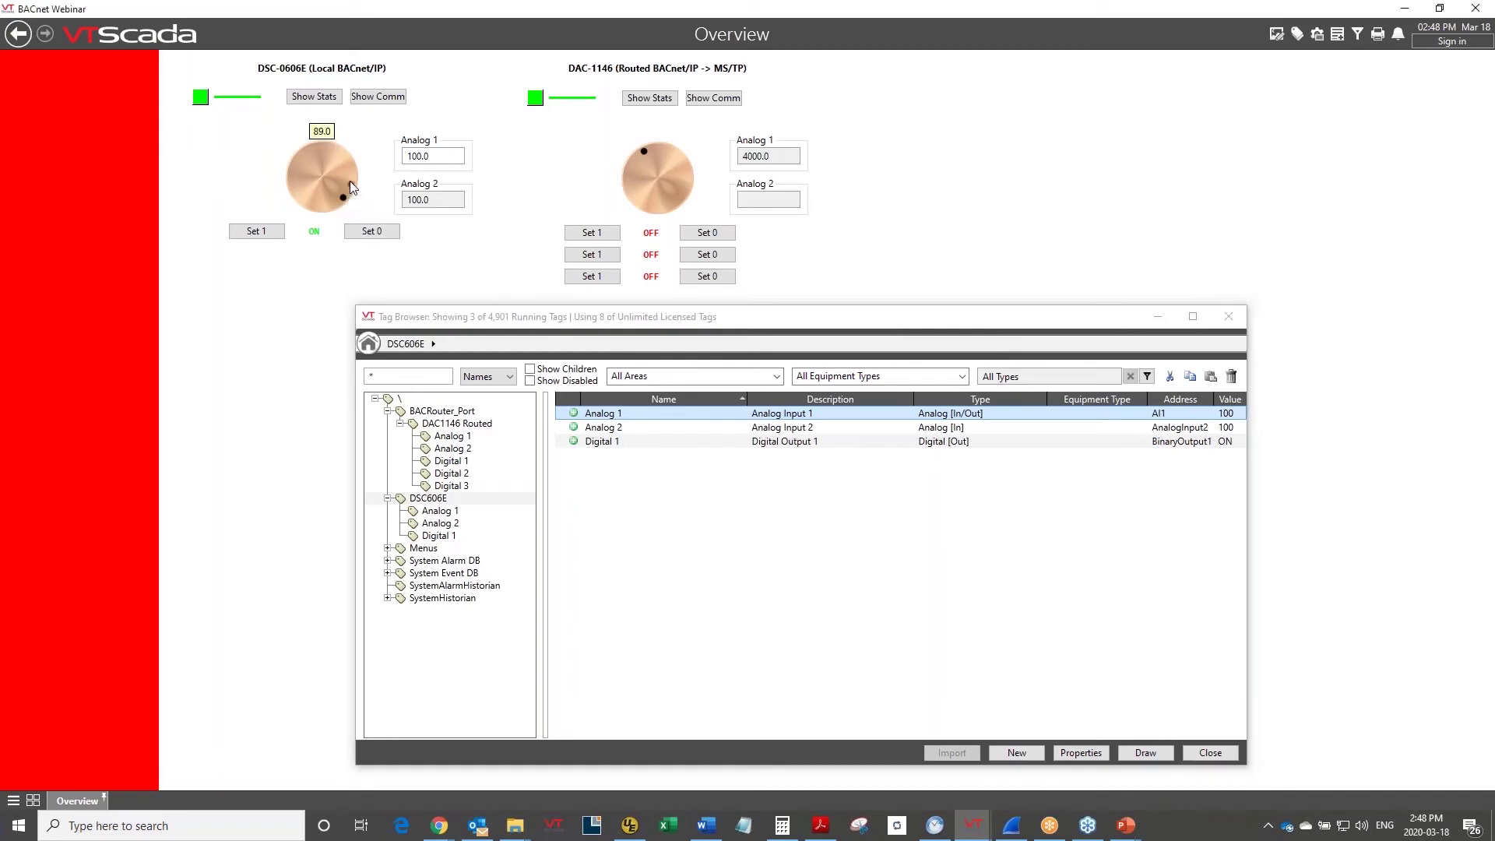
pyautogui.moveTo(340, 147); pyautogui.dragTo(337, 143)
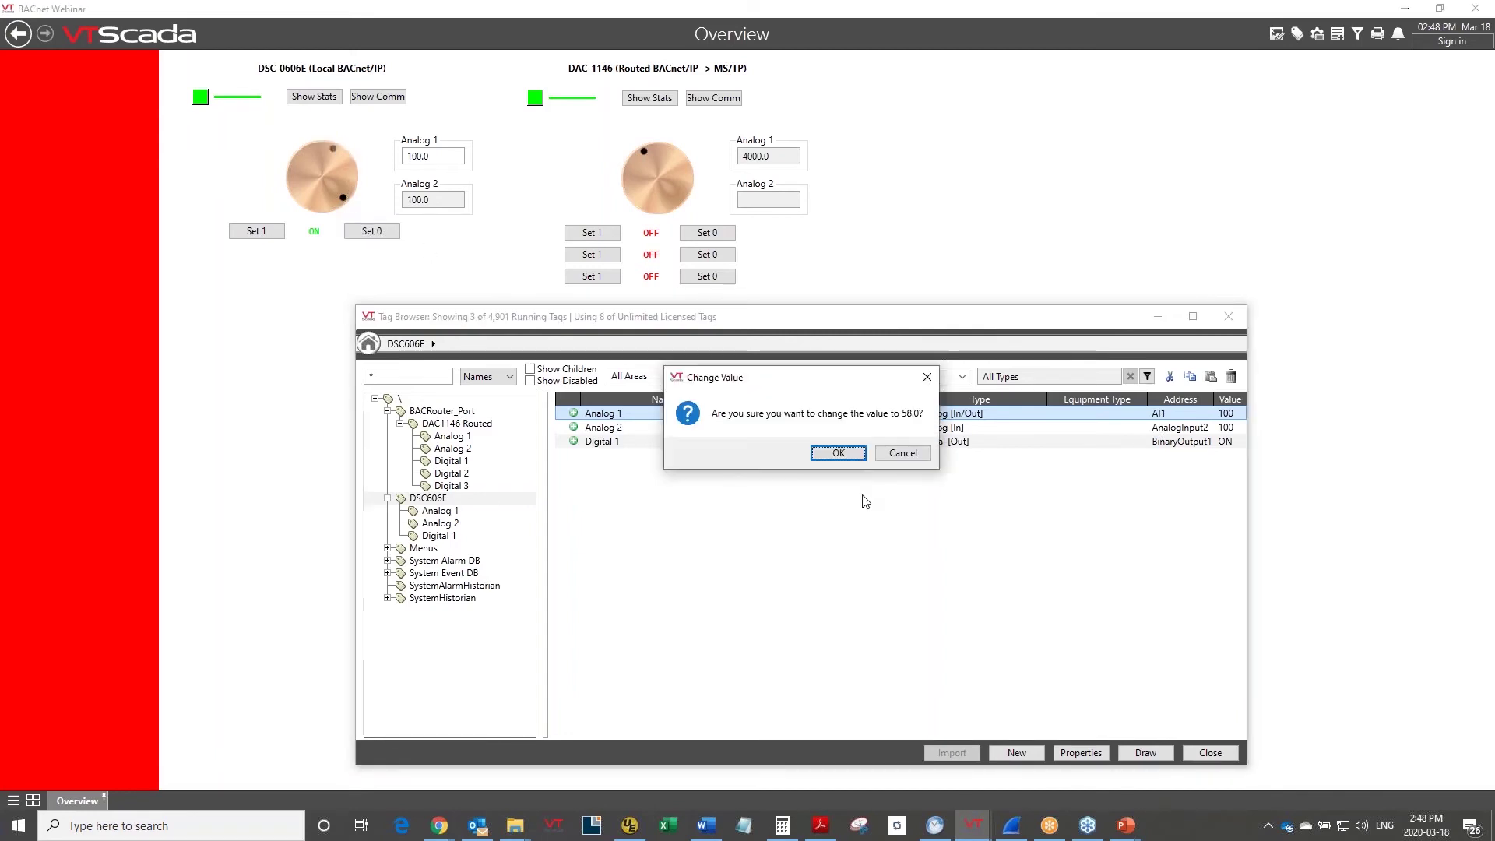
pyautogui.click(839, 453)
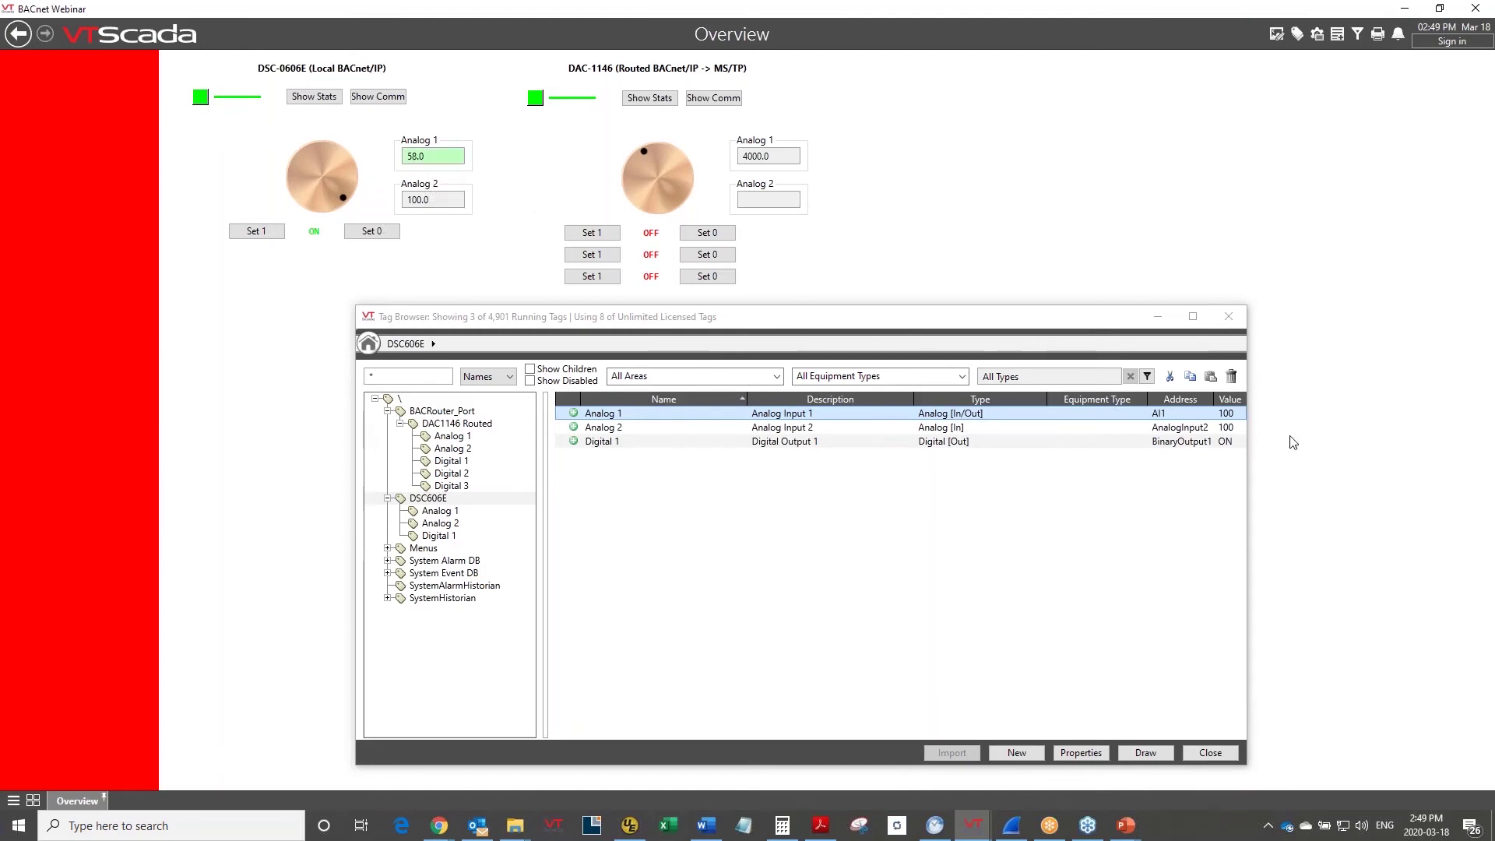
pyautogui.click(314, 96)
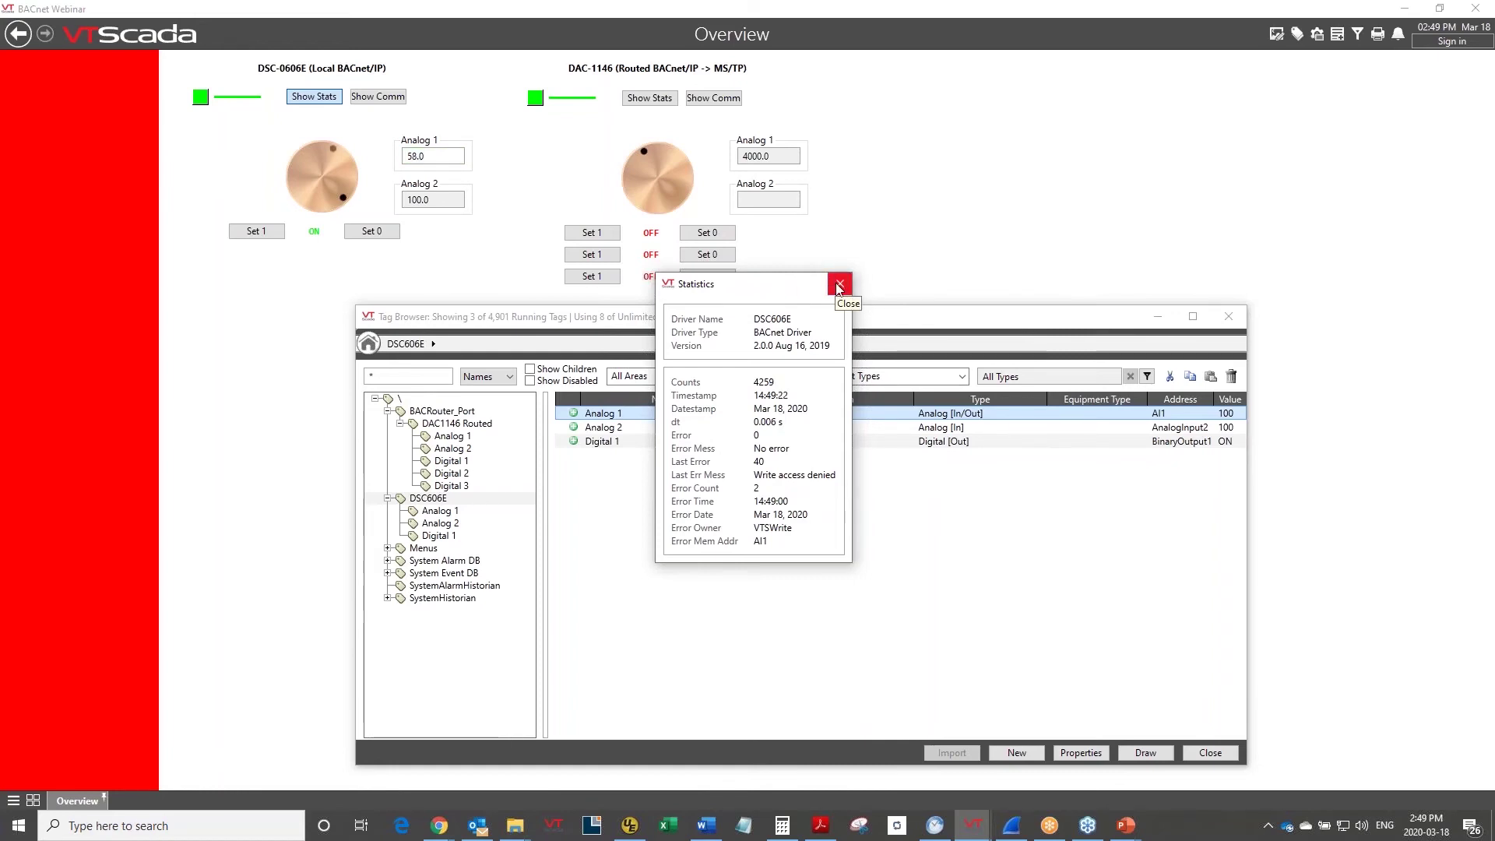
pyautogui.click(839, 287)
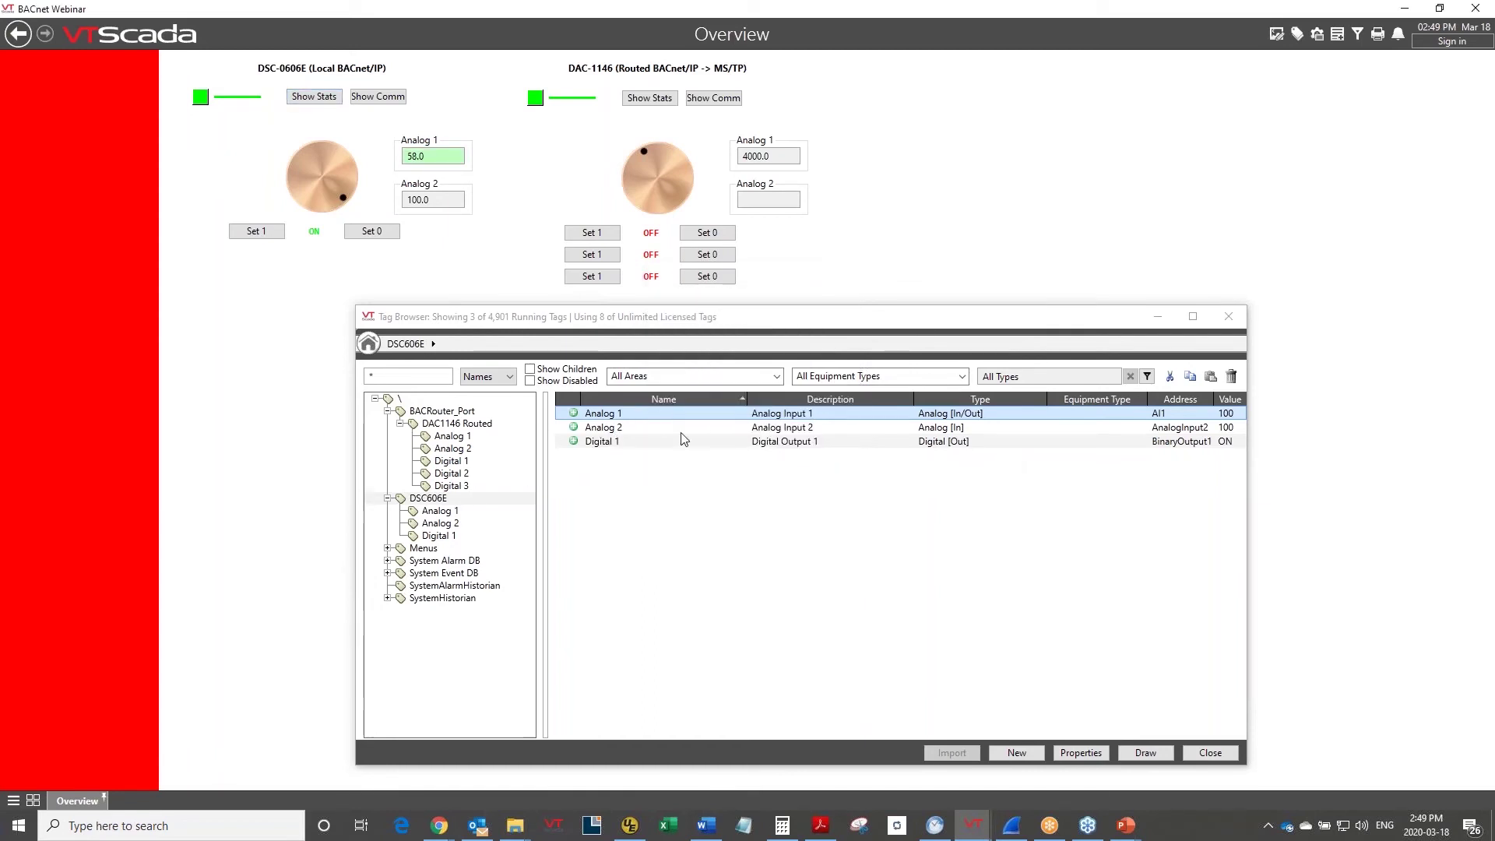
# Clear the write address of the DSC606E Analog 1 tag and apply the change.
pyautogui.rightClick(625, 413)
pyautogui.click(711, 679)
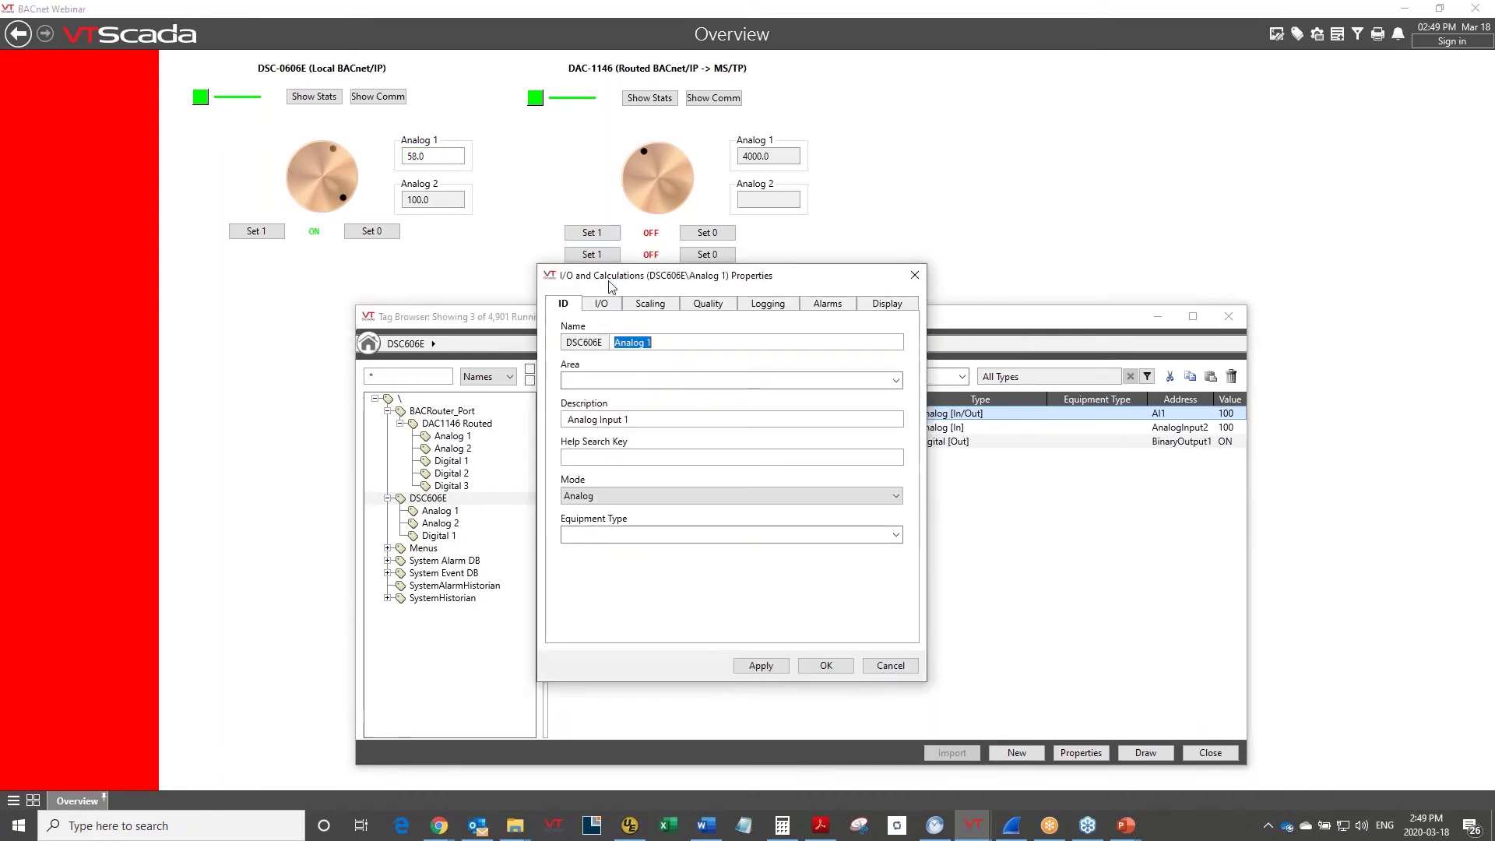
pyautogui.click(616, 307)
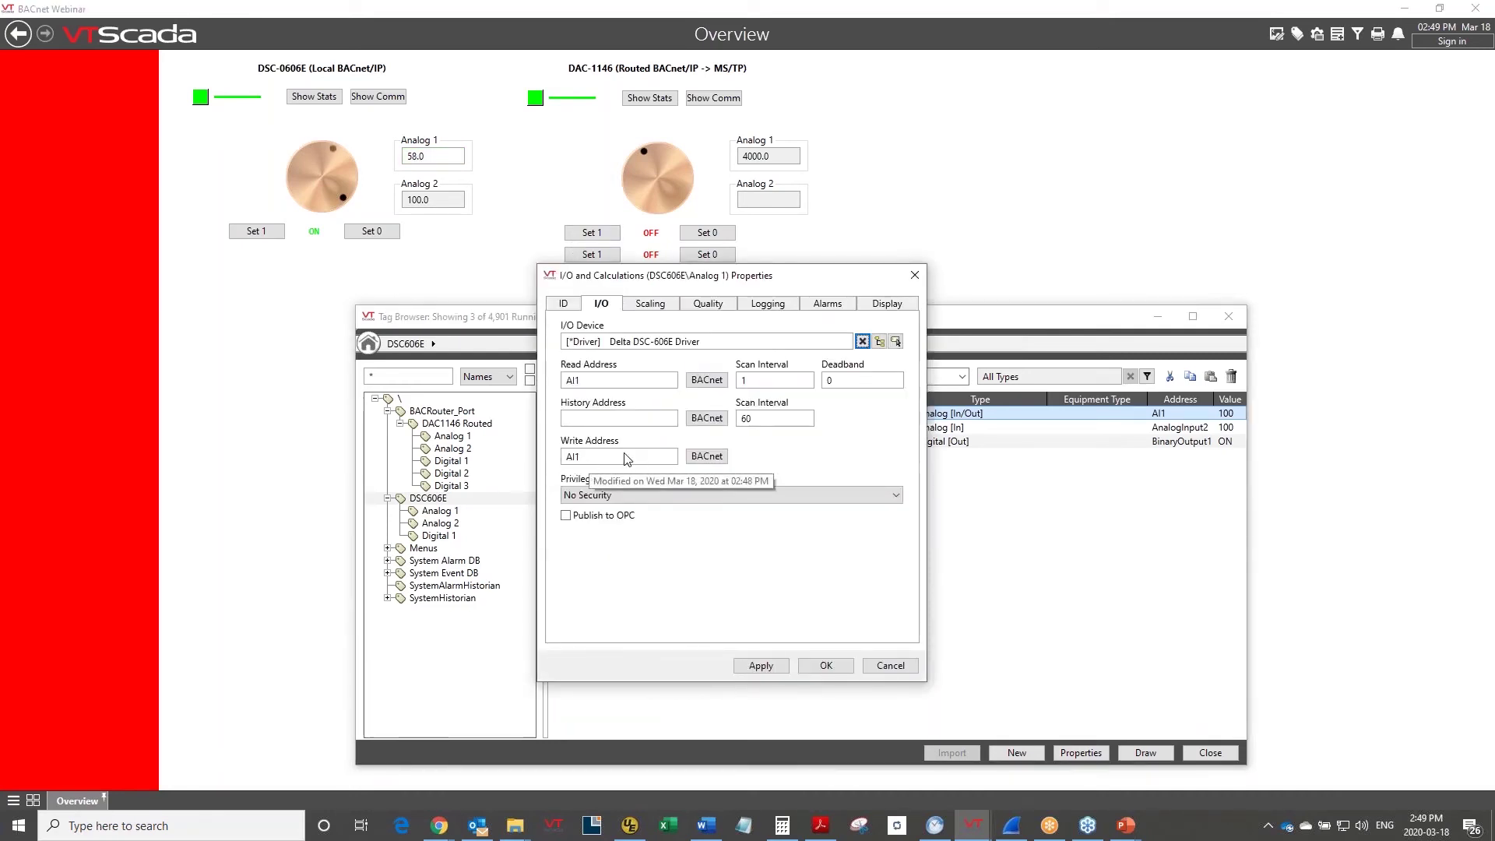
pyautogui.press('BackSpace')
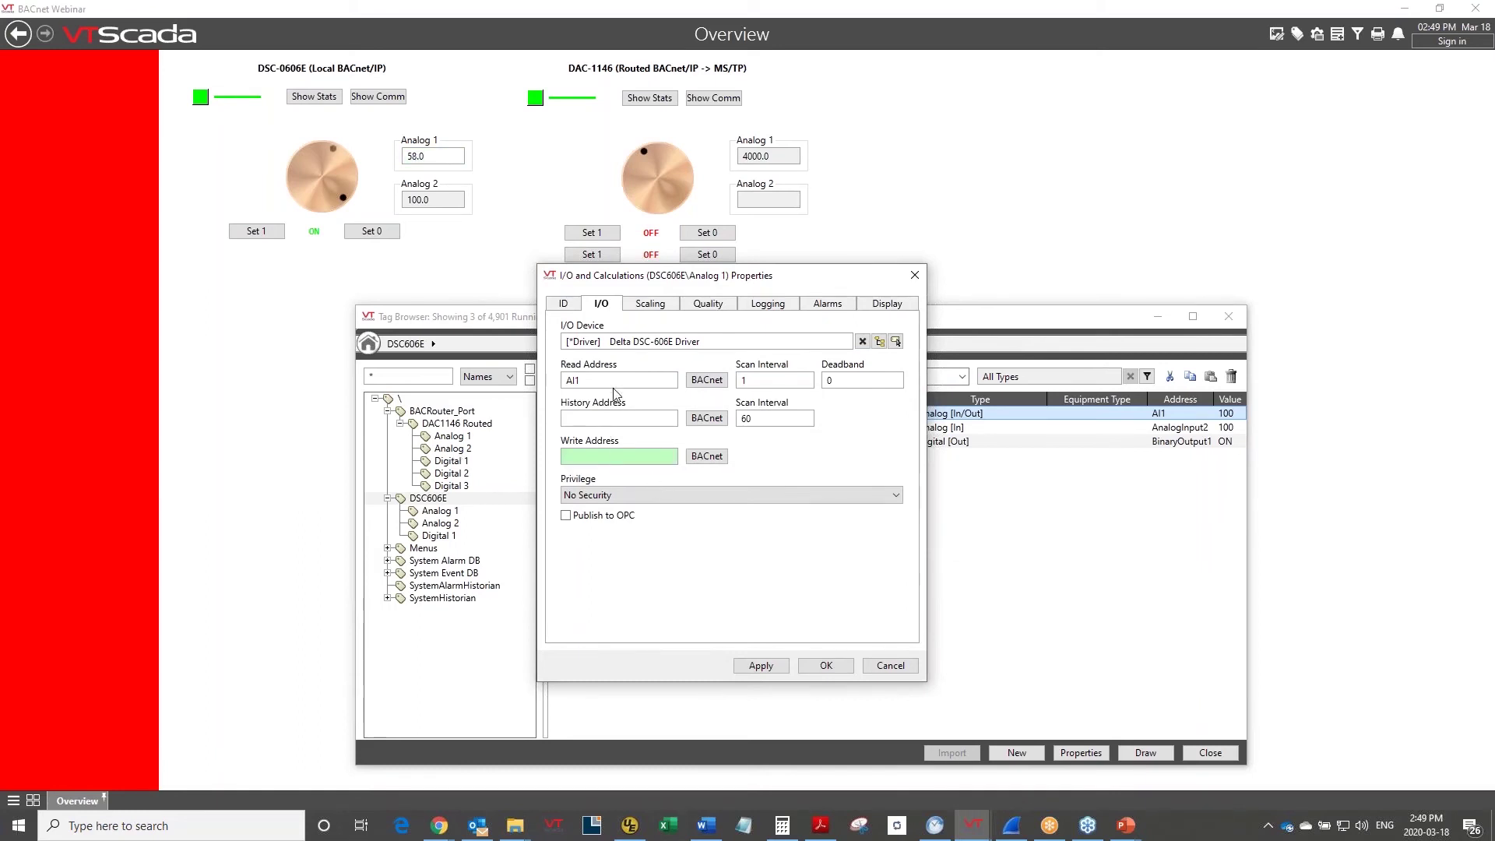
pyautogui.click(754, 664)
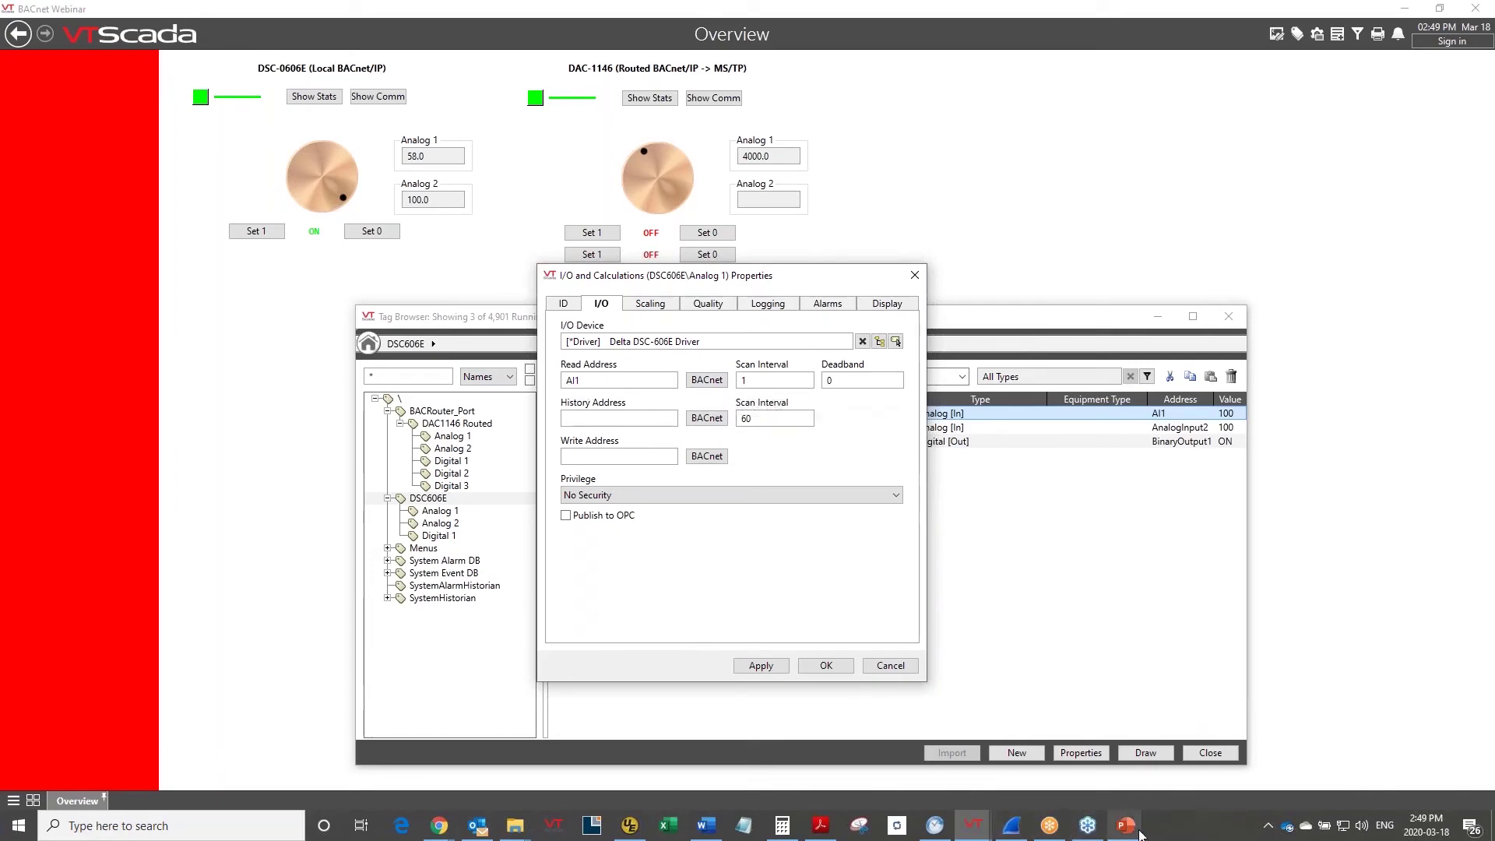
# Switch to the PowerPoint slide on BACnet addresses, review the address formats, and return to VTScada.
pyautogui.click(1088, 773)
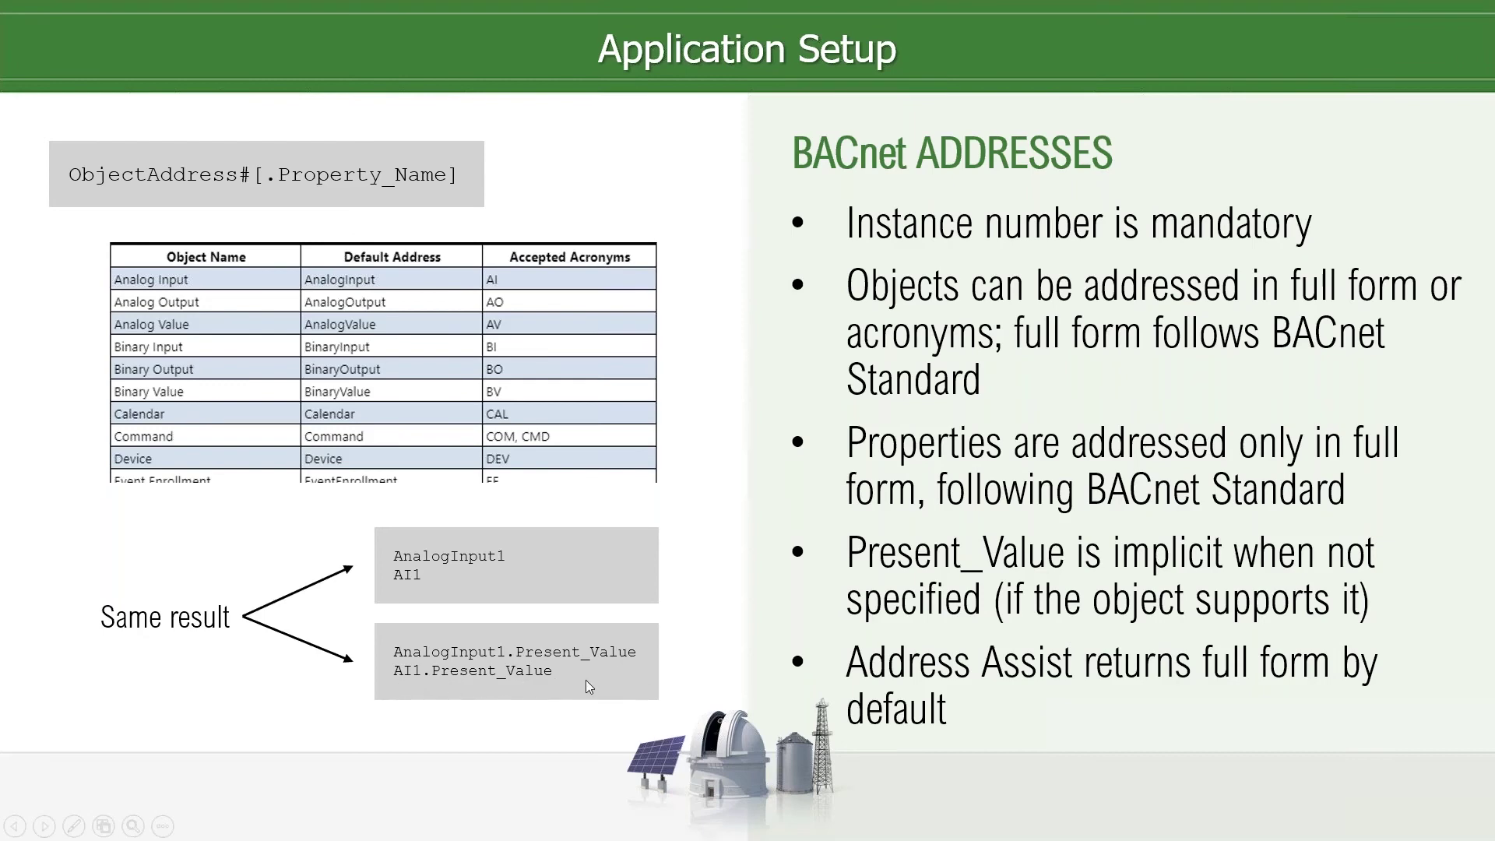
pyautogui.hotkey('alt', 'Tab')
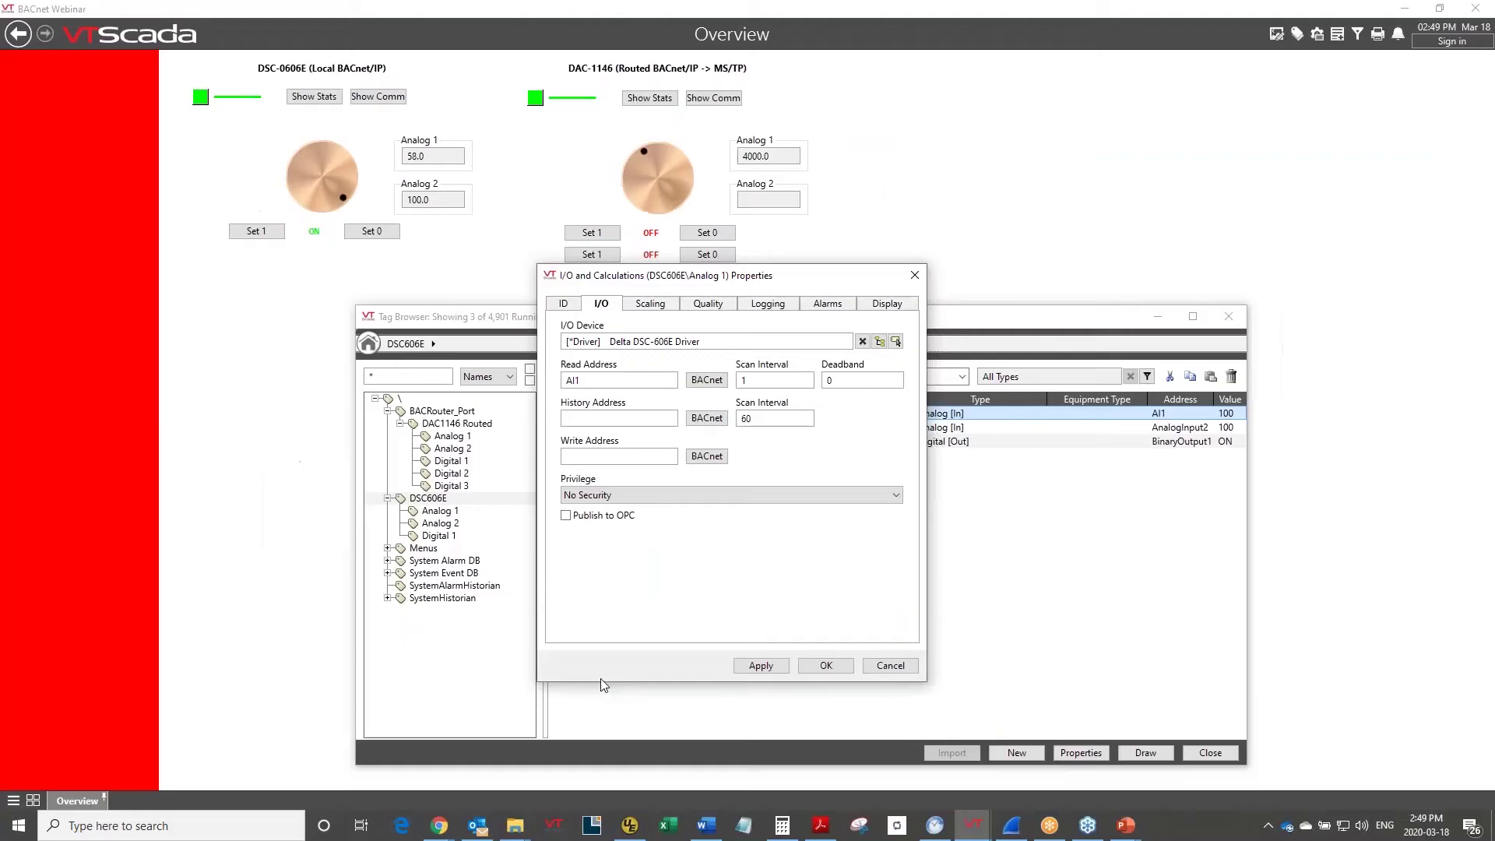
# Open the BACnet Address Assist for Analog 1's read address, look through the object types and choose Analog Input.
pyautogui.click(707, 382)
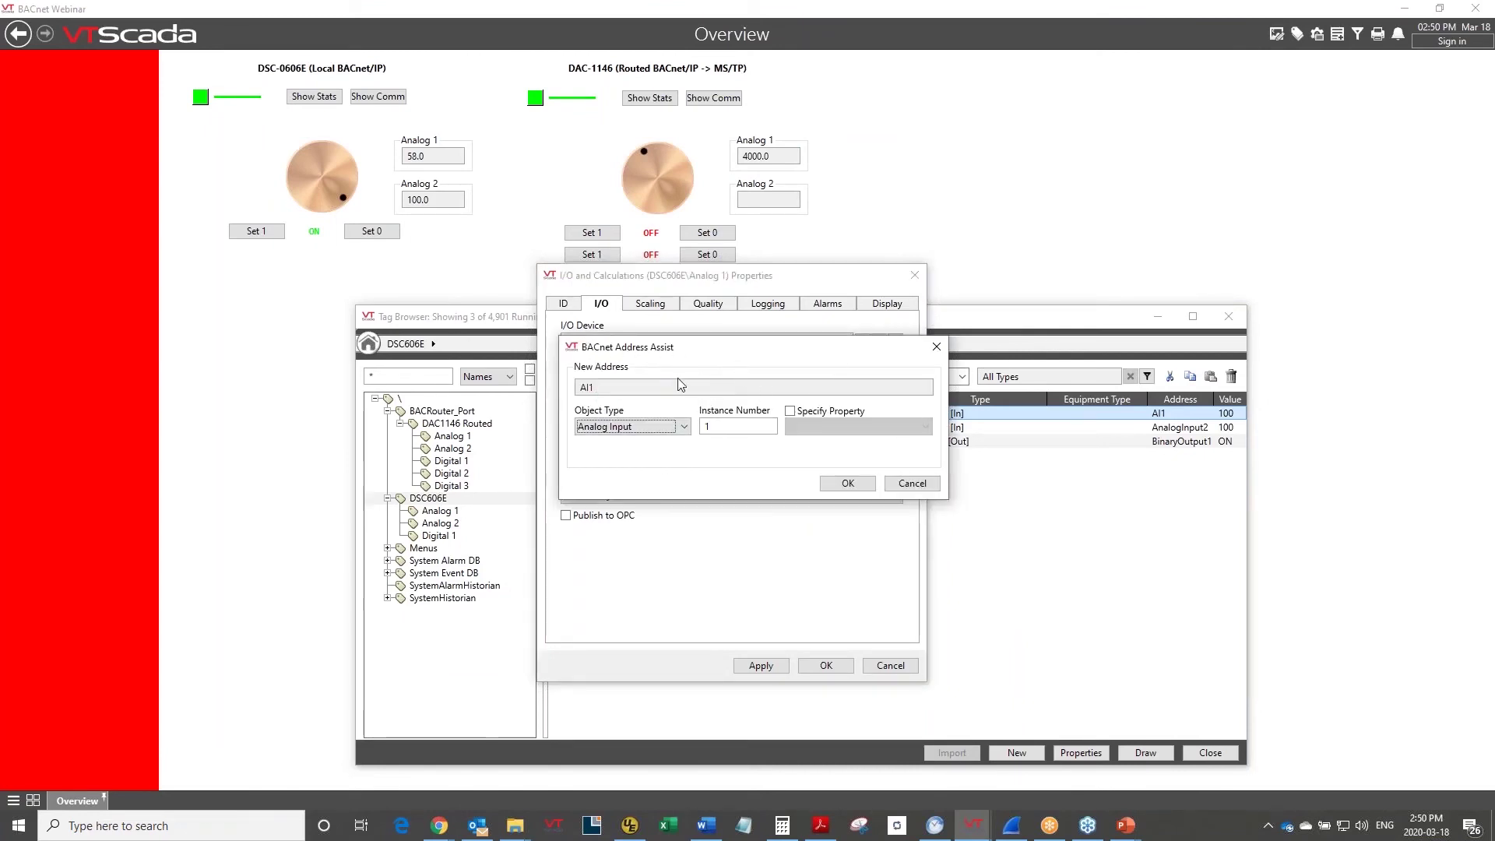
pyautogui.click(684, 428)
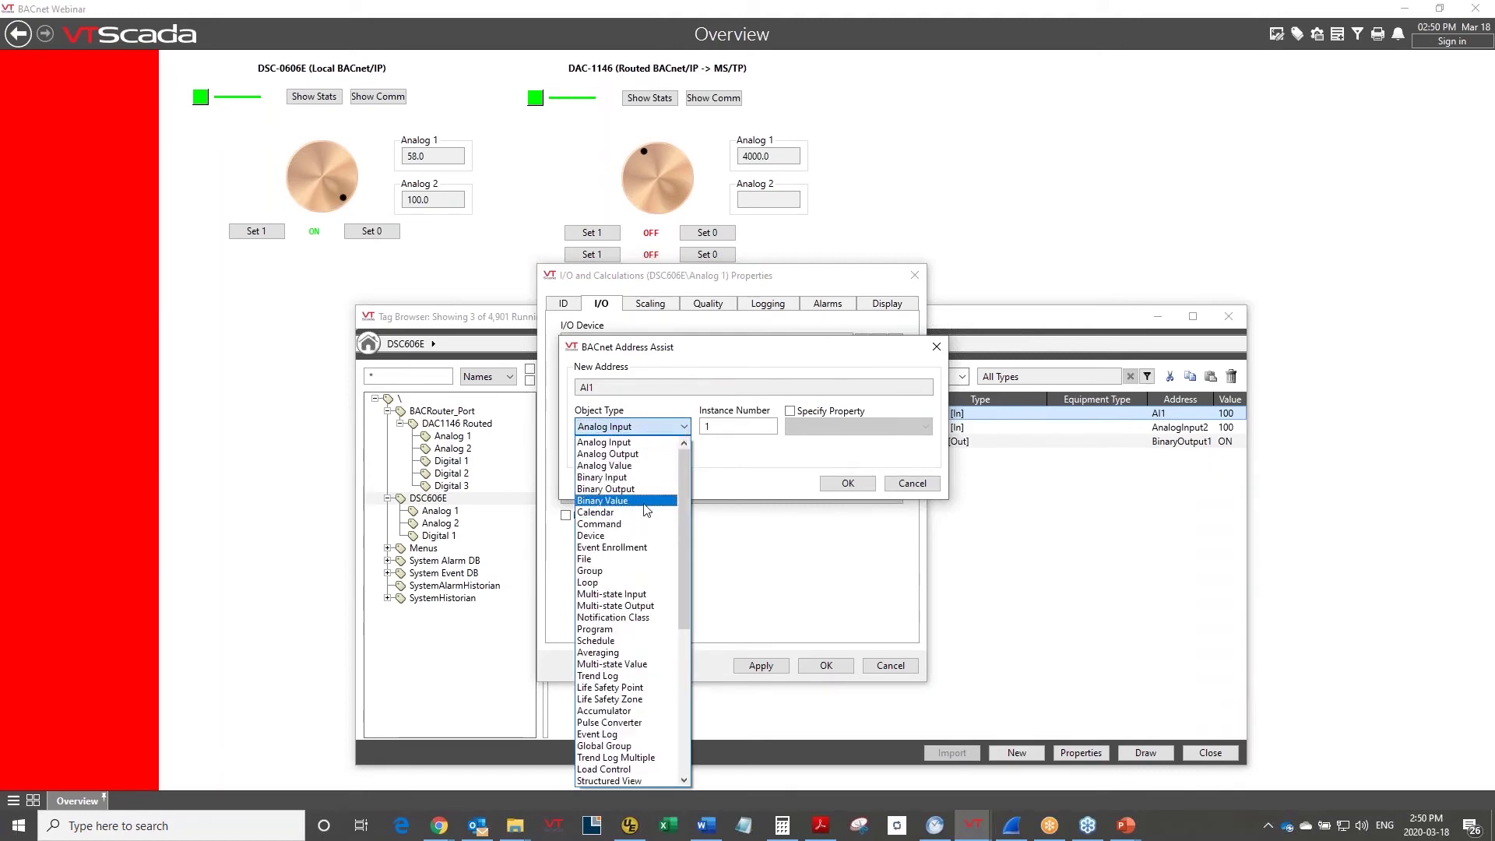
pyautogui.scroll(-5, 644, 510)
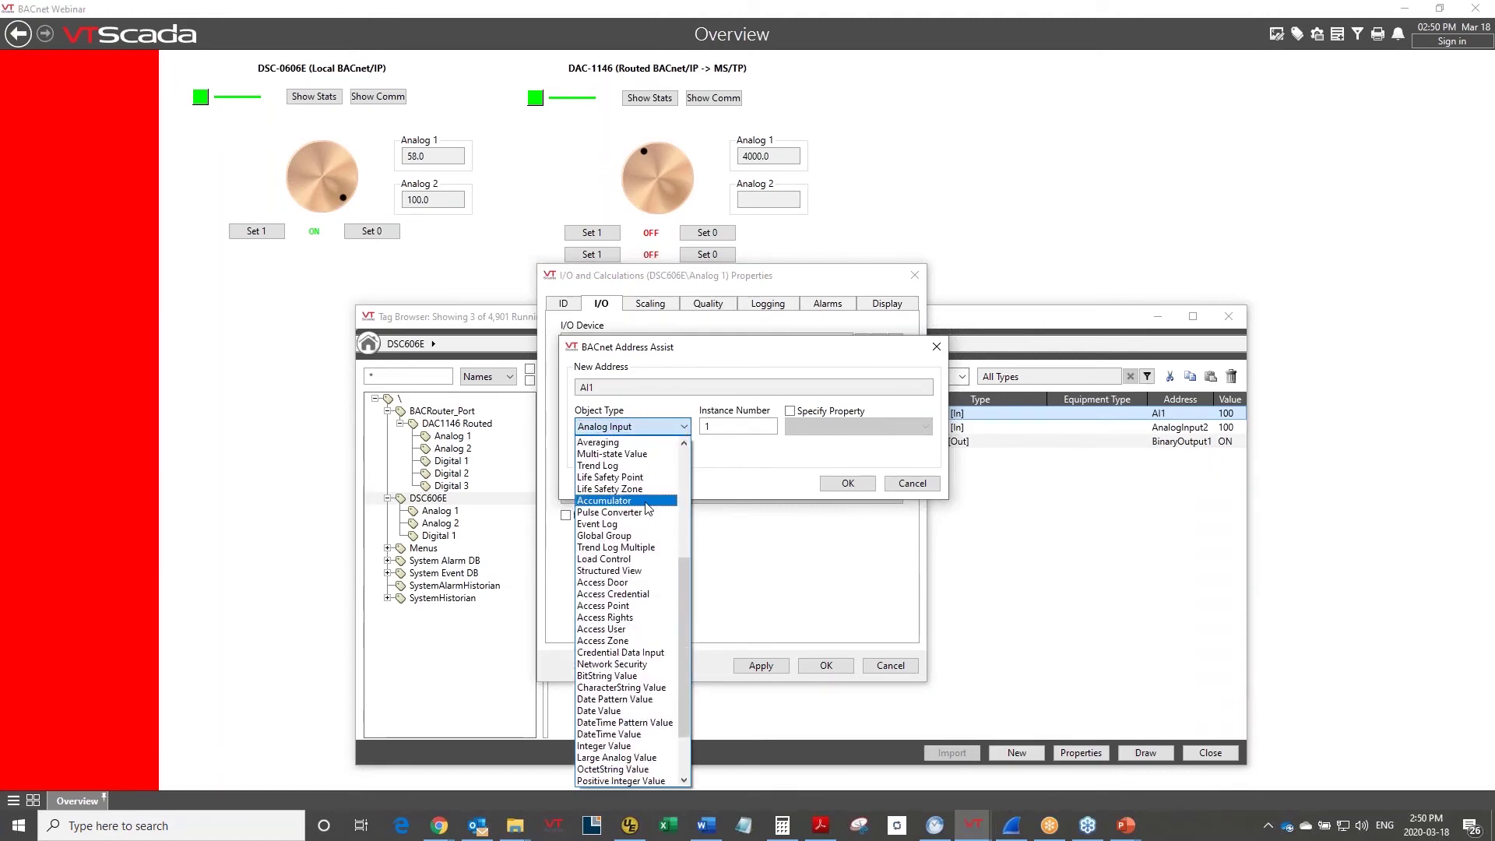
pyautogui.scroll(6, 643, 490)
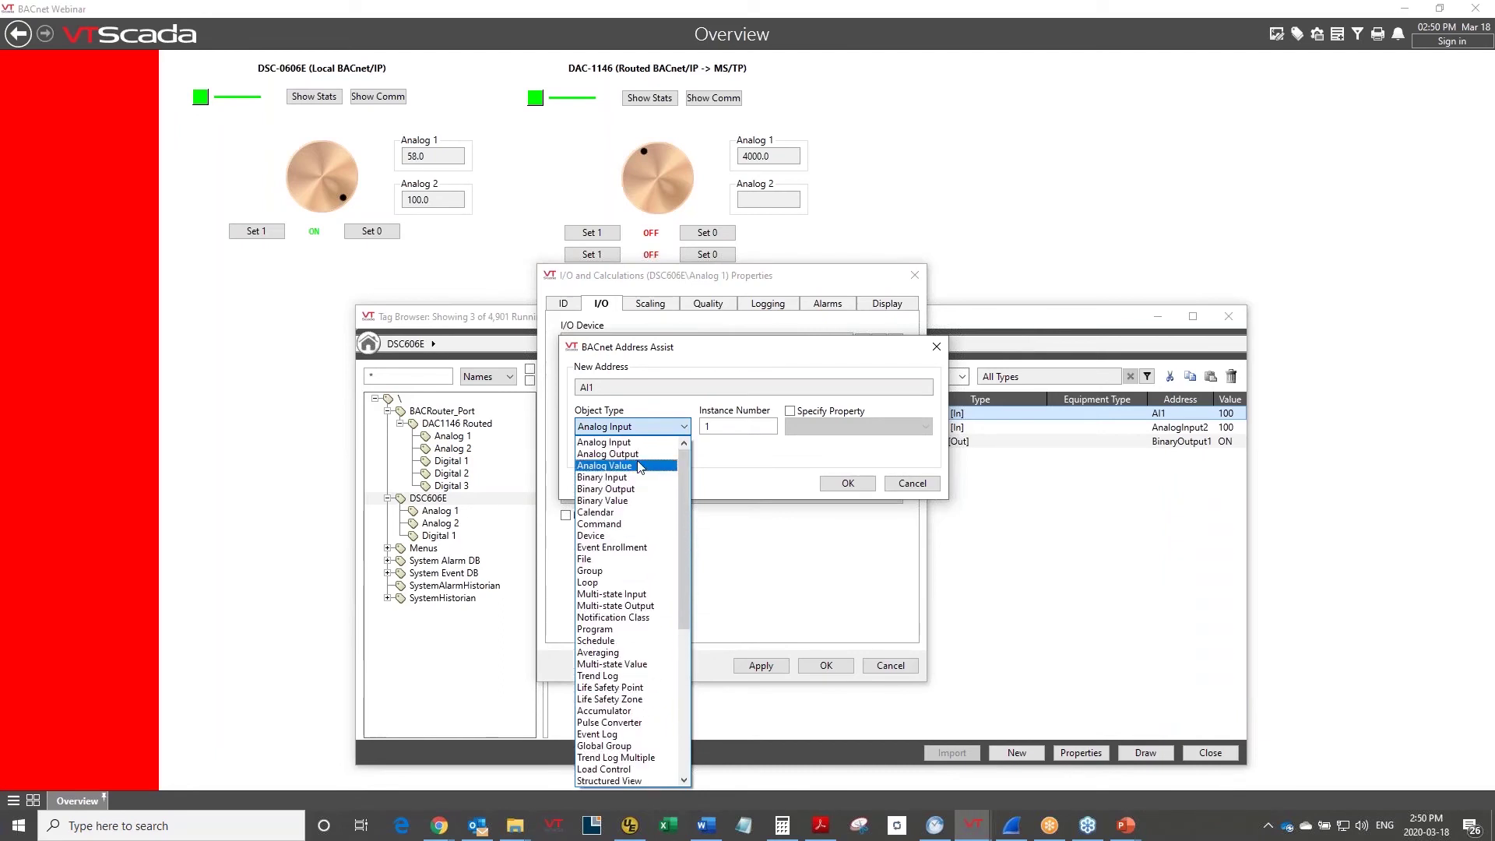
pyautogui.scroll(-8, 640, 465)
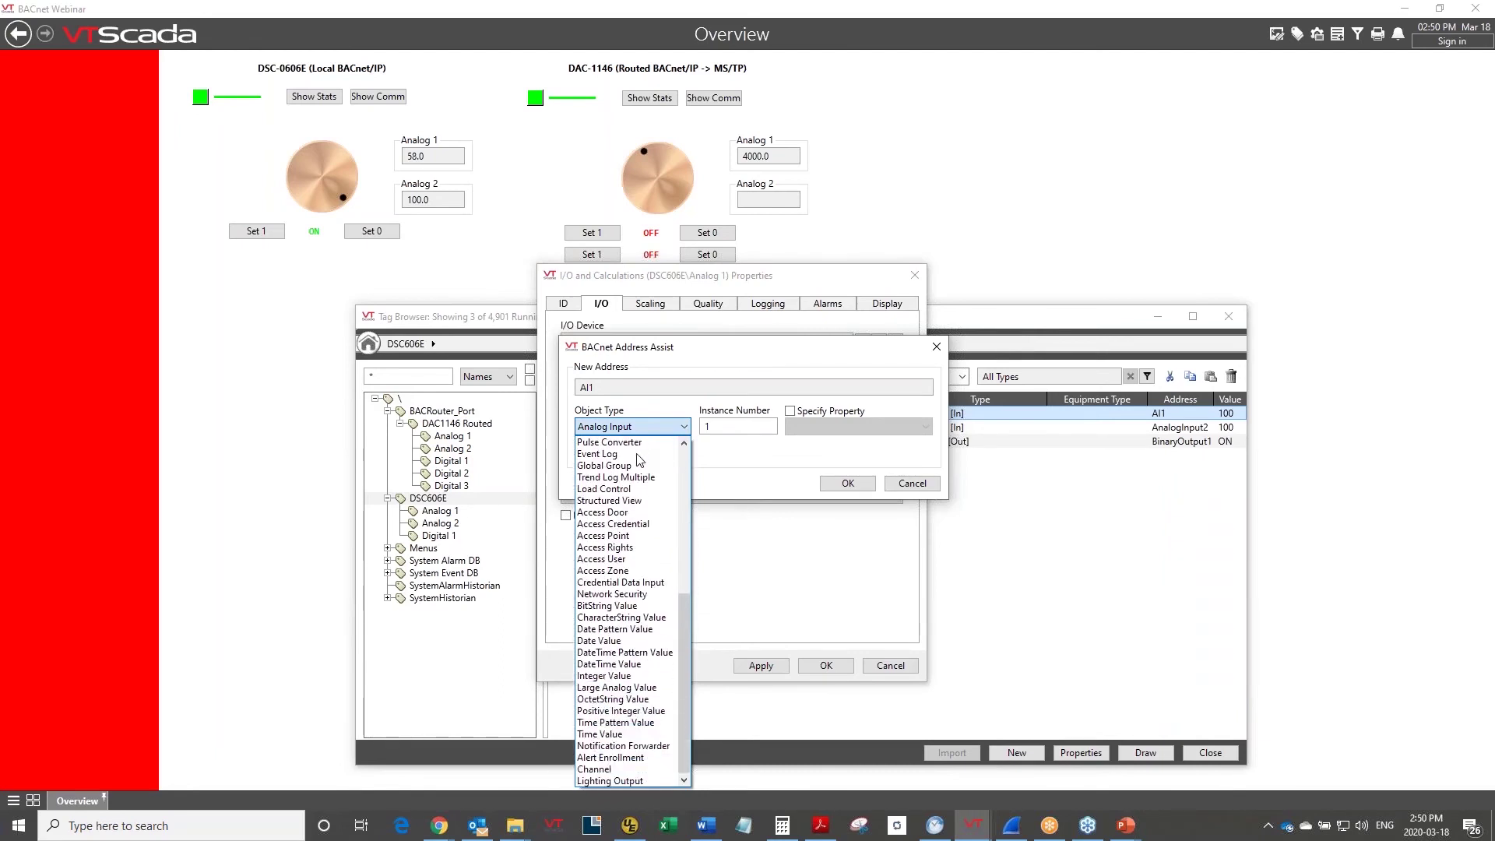
pyautogui.scroll(8, 634, 466)
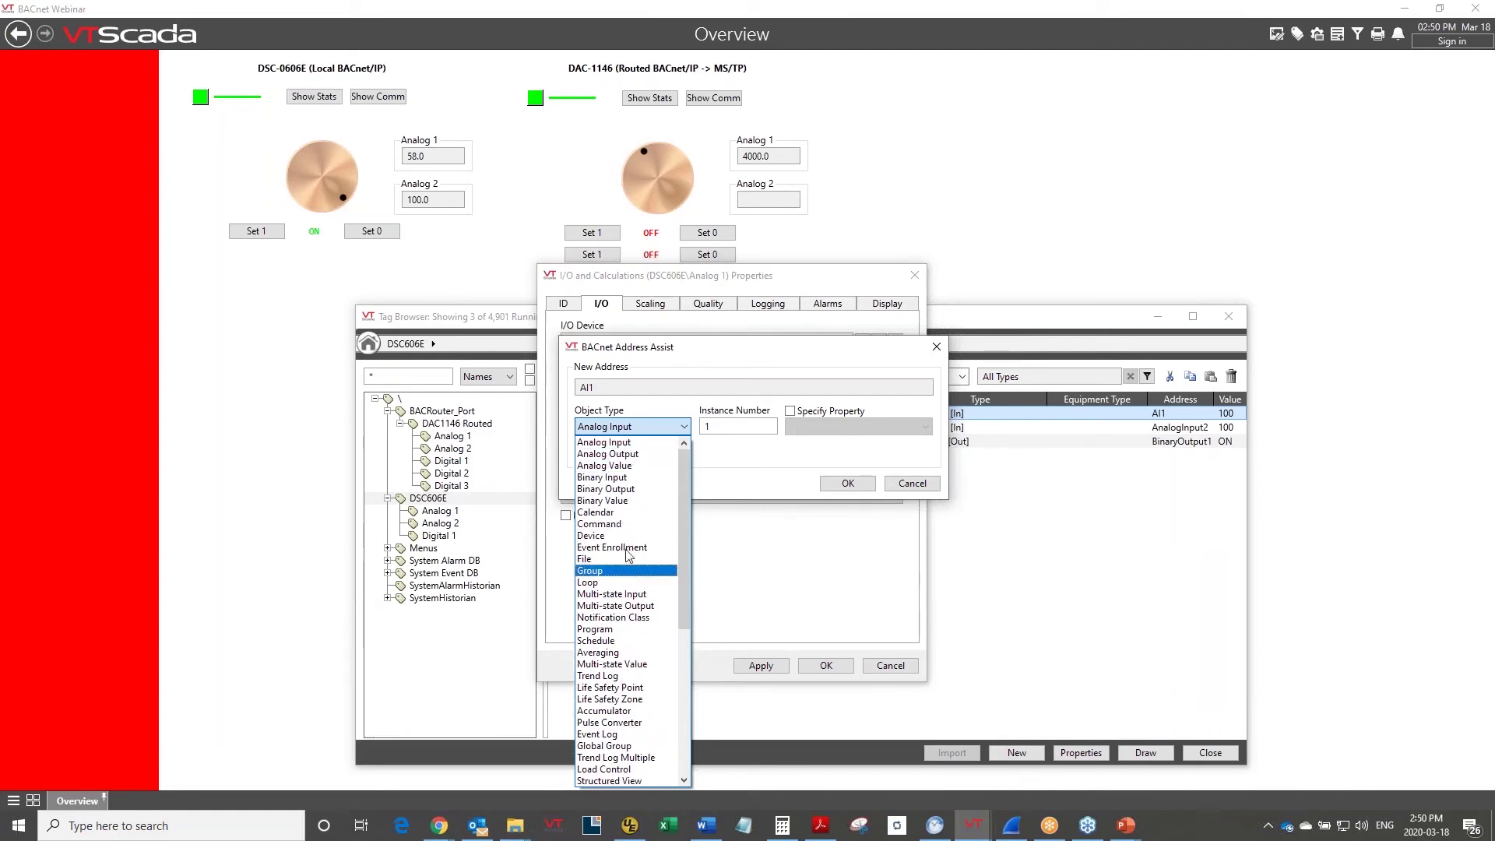
pyautogui.click(635, 443)
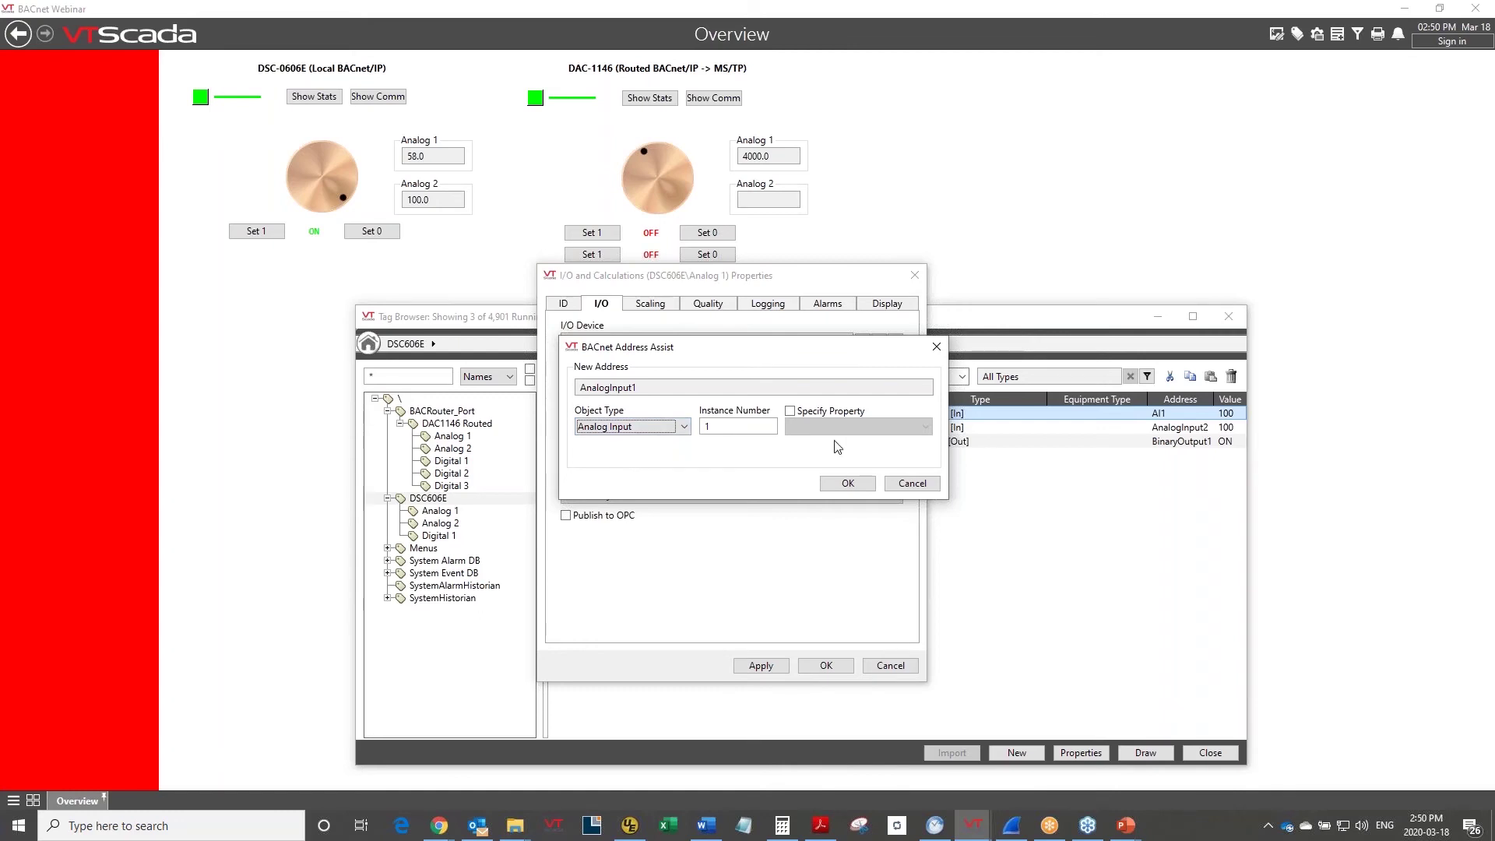
# Specify the Present_Value property for the Analog 1 read address, accept the new address and save the tag.
pyautogui.click(790, 411)
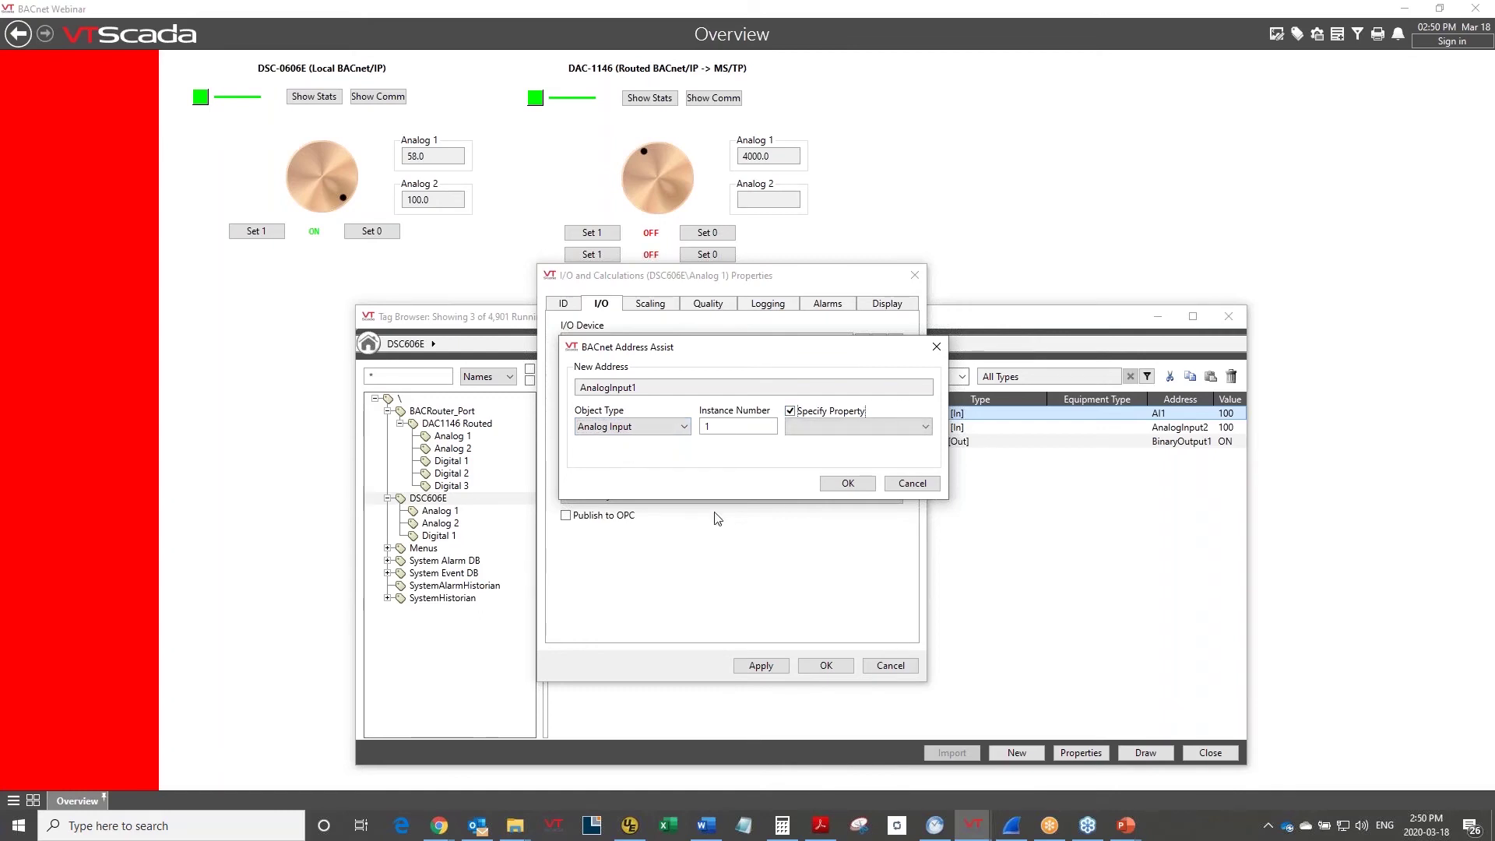
pyautogui.click(926, 428)
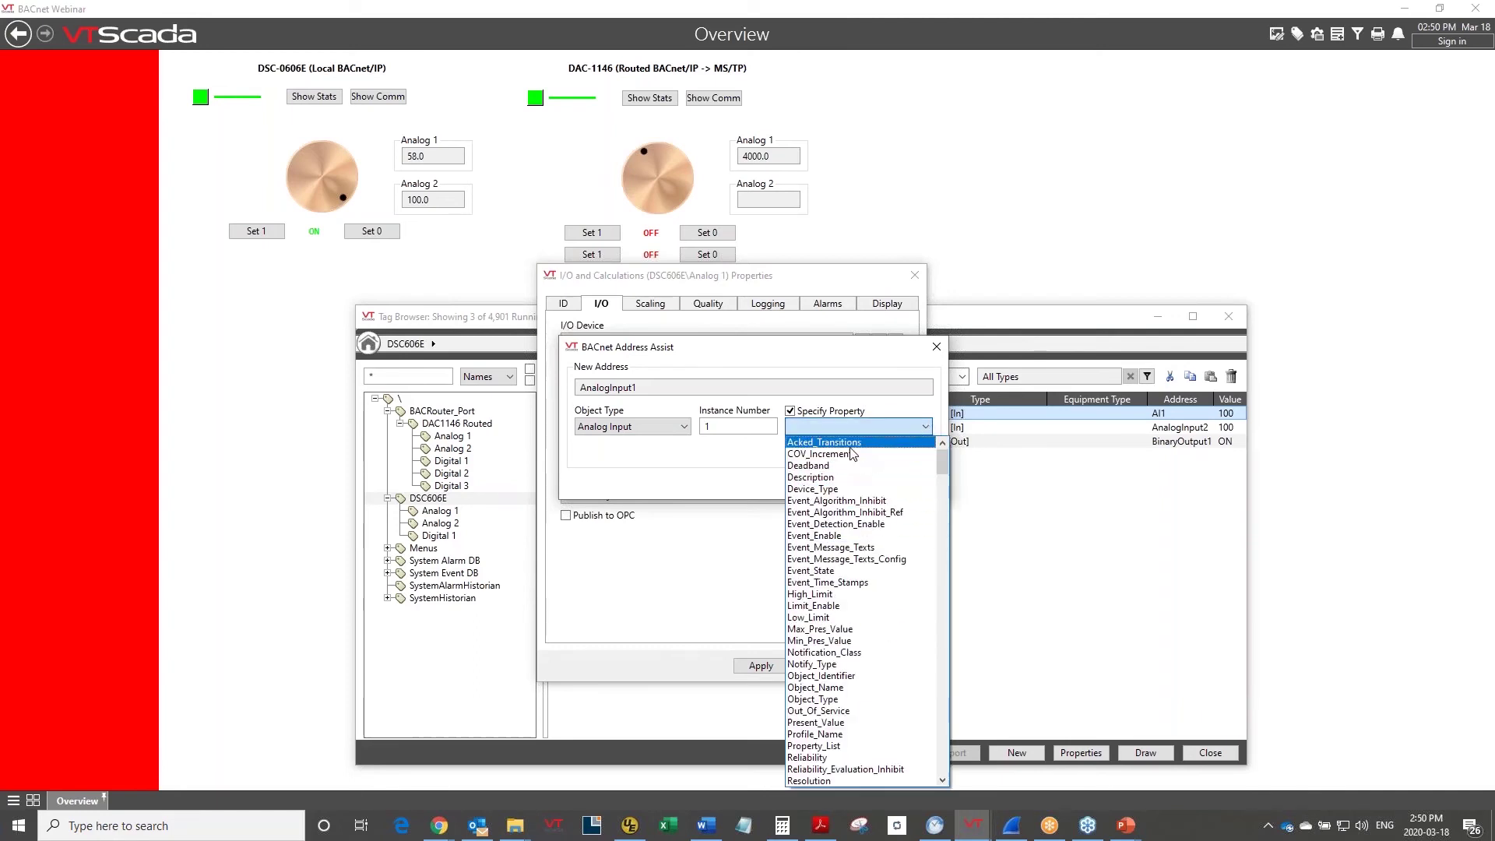
pyautogui.scroll(-3, 856, 483)
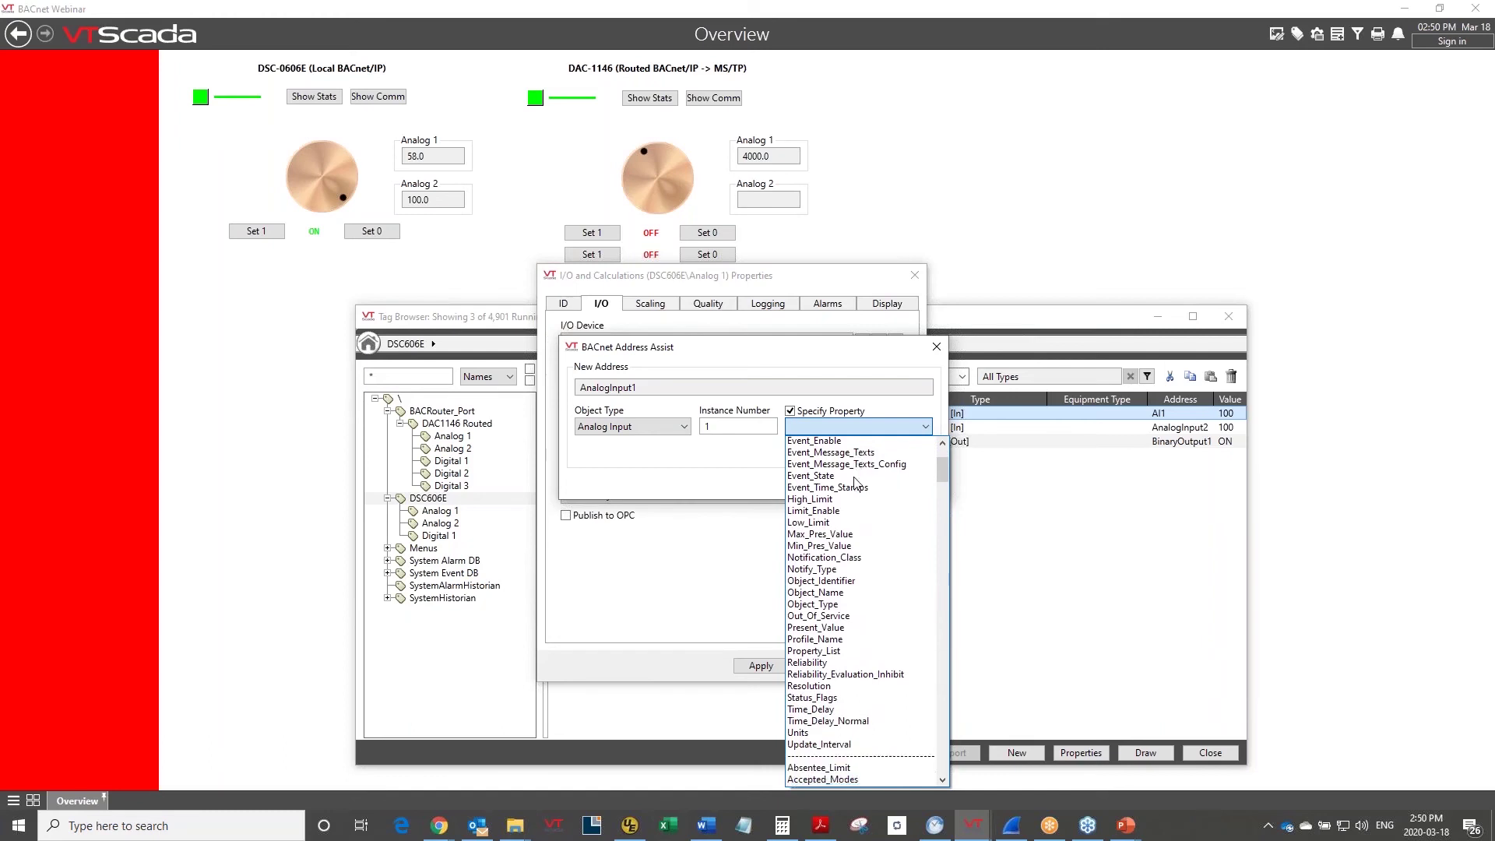
pyautogui.scroll(2, 857, 484)
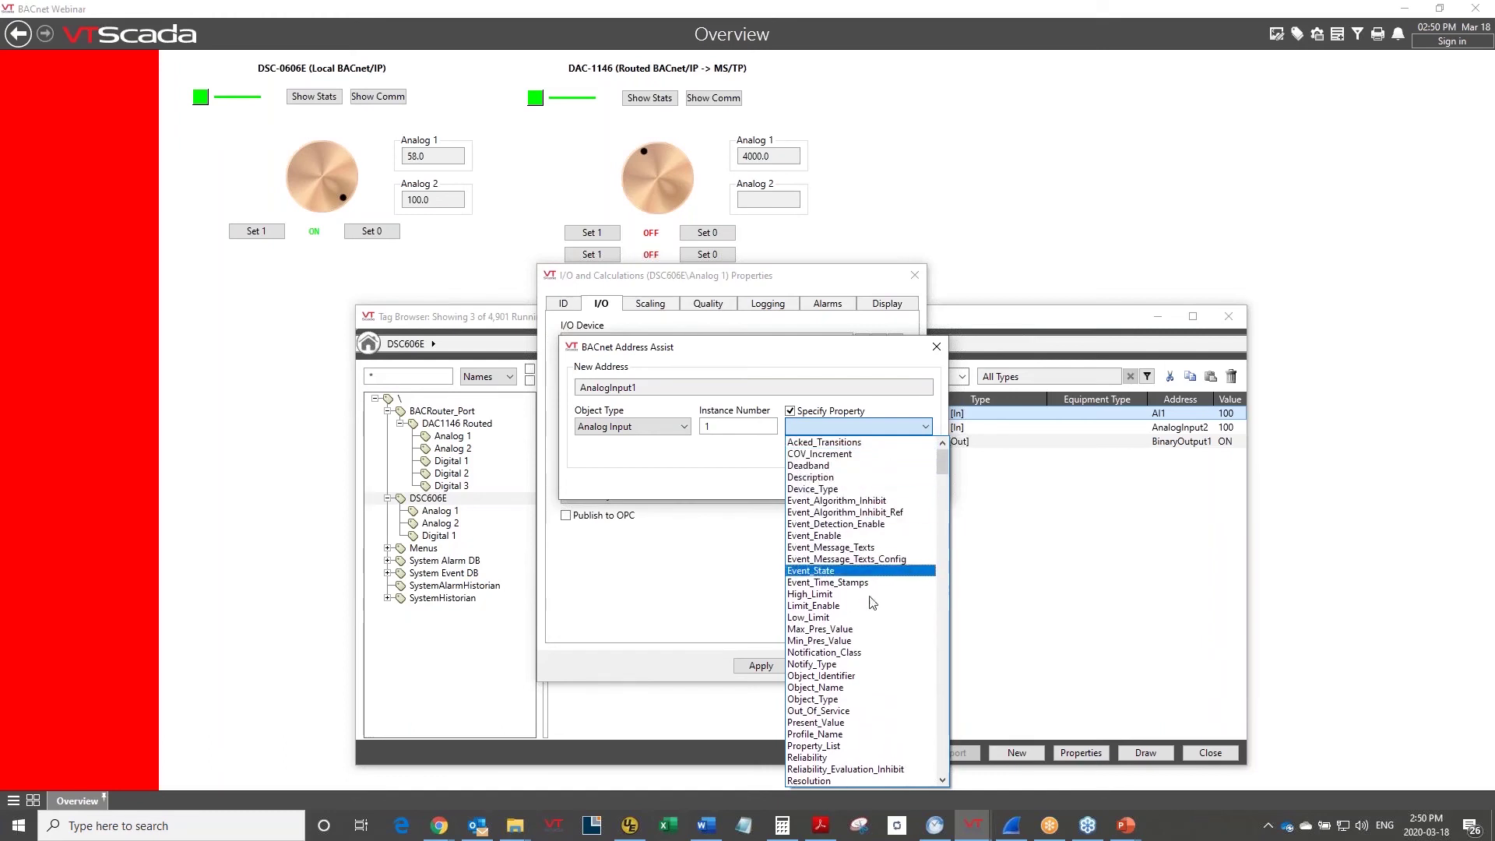
pyautogui.scroll(-2, 871, 606)
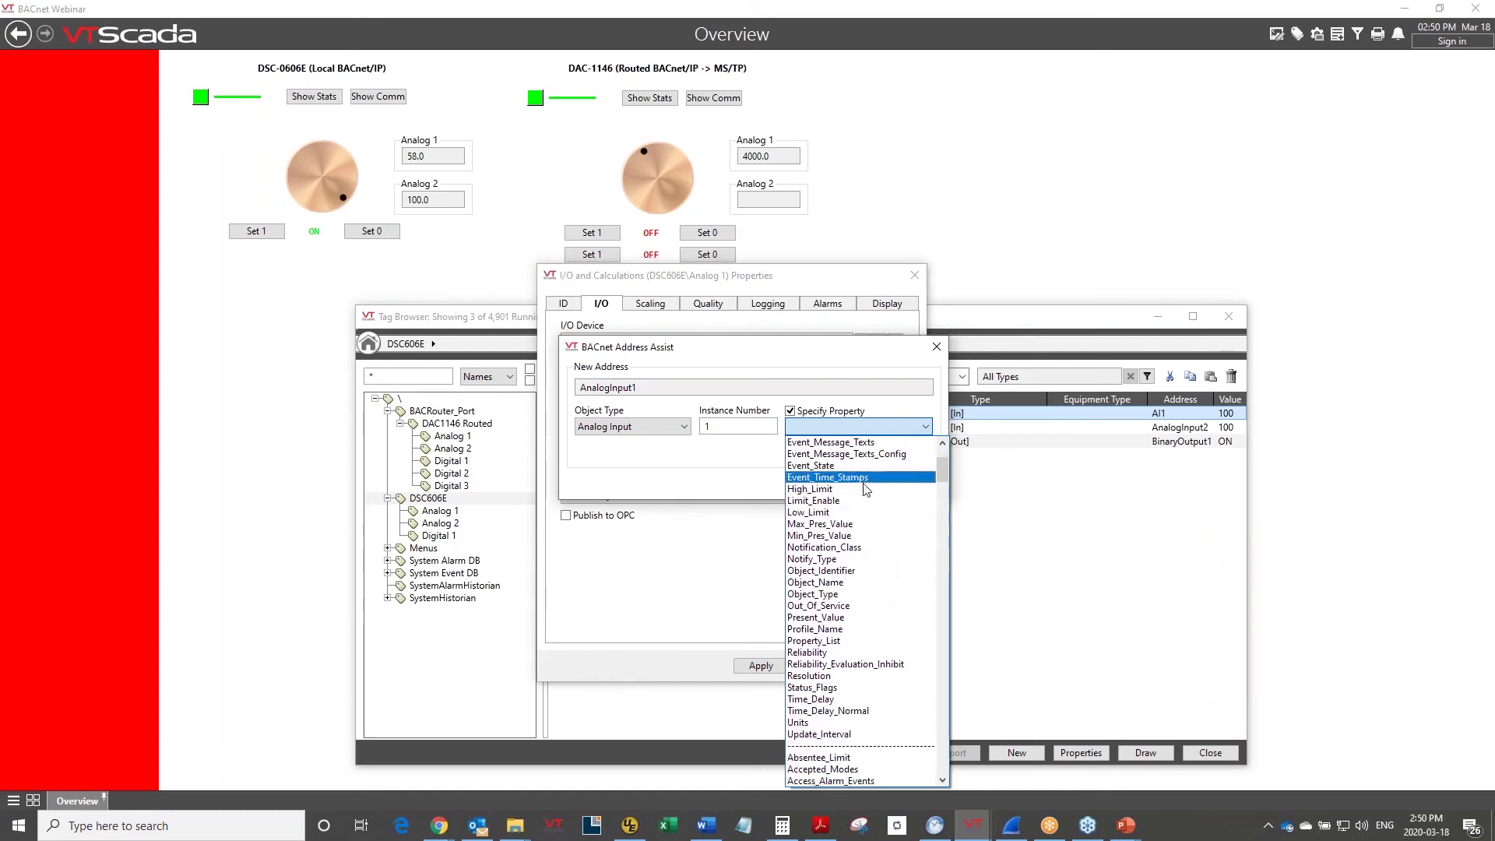
pyautogui.scroll(3, 862, 486)
pyautogui.scroll(-4, 857, 537)
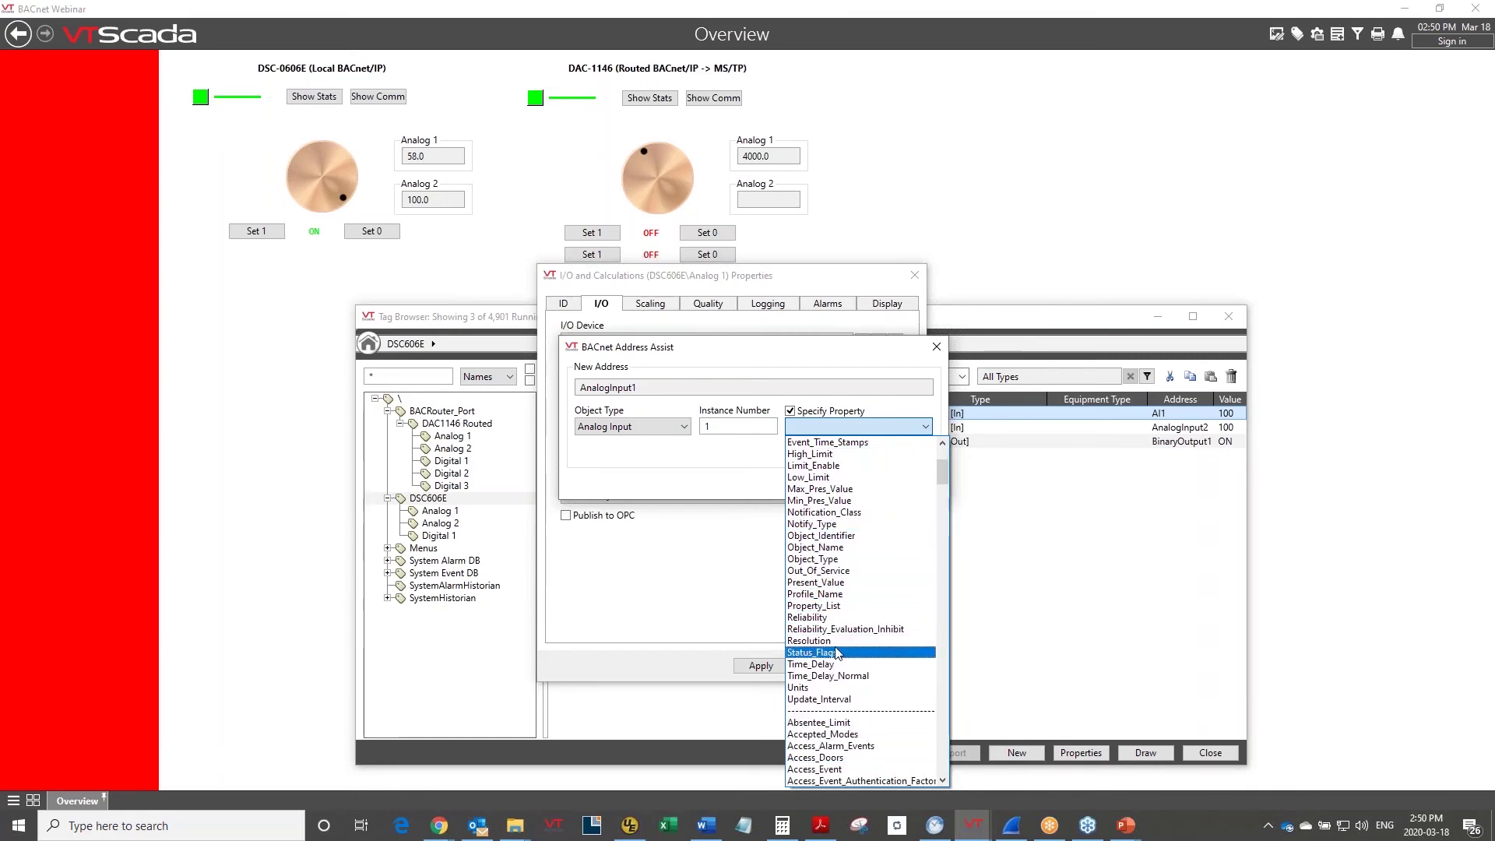
pyautogui.click(839, 584)
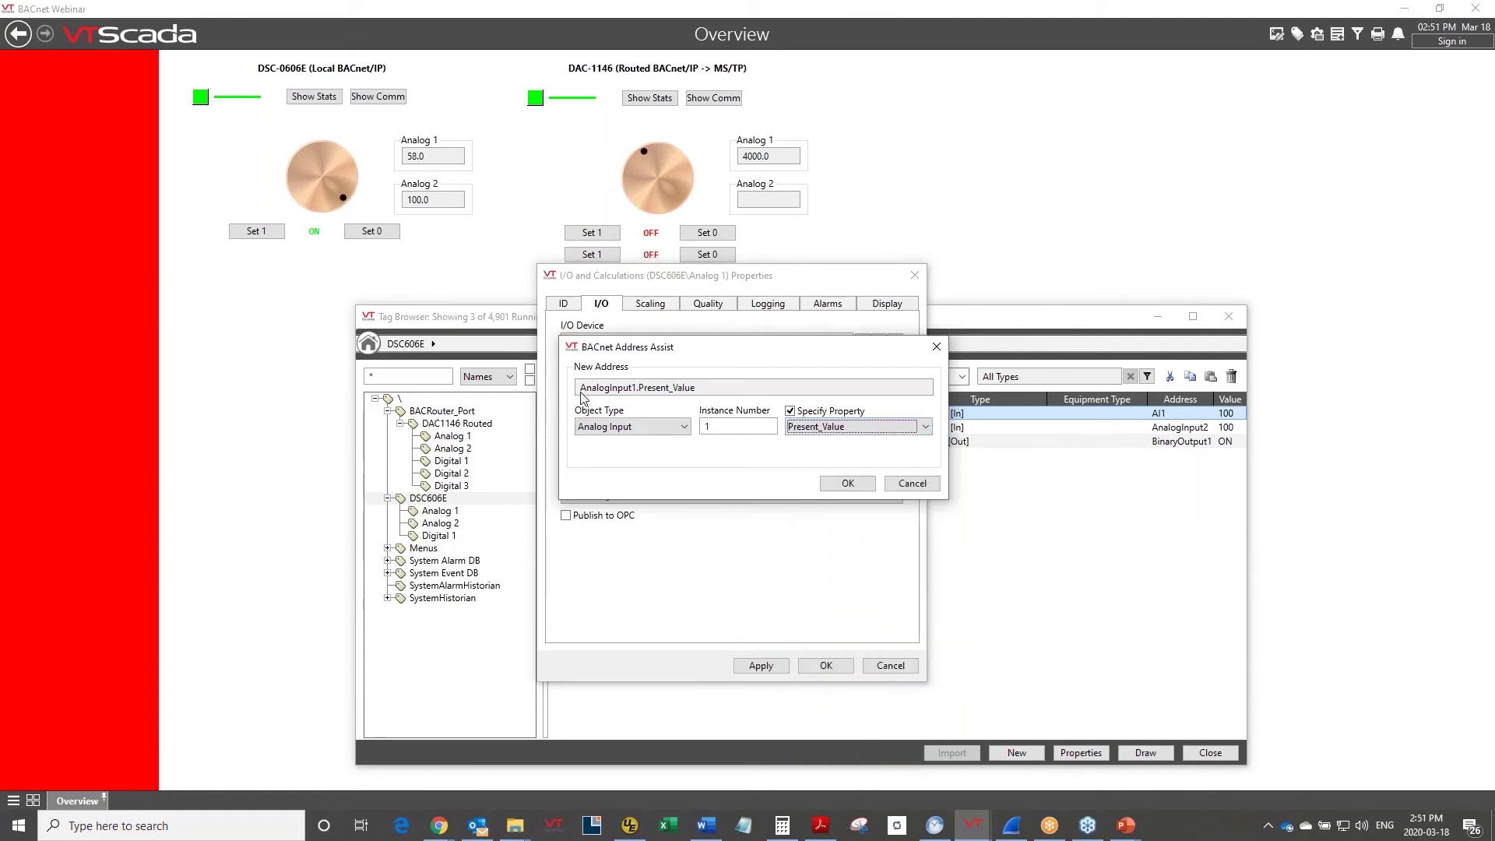
pyautogui.moveTo(581, 393); pyautogui.dragTo(705, 392)
pyautogui.click(823, 484)
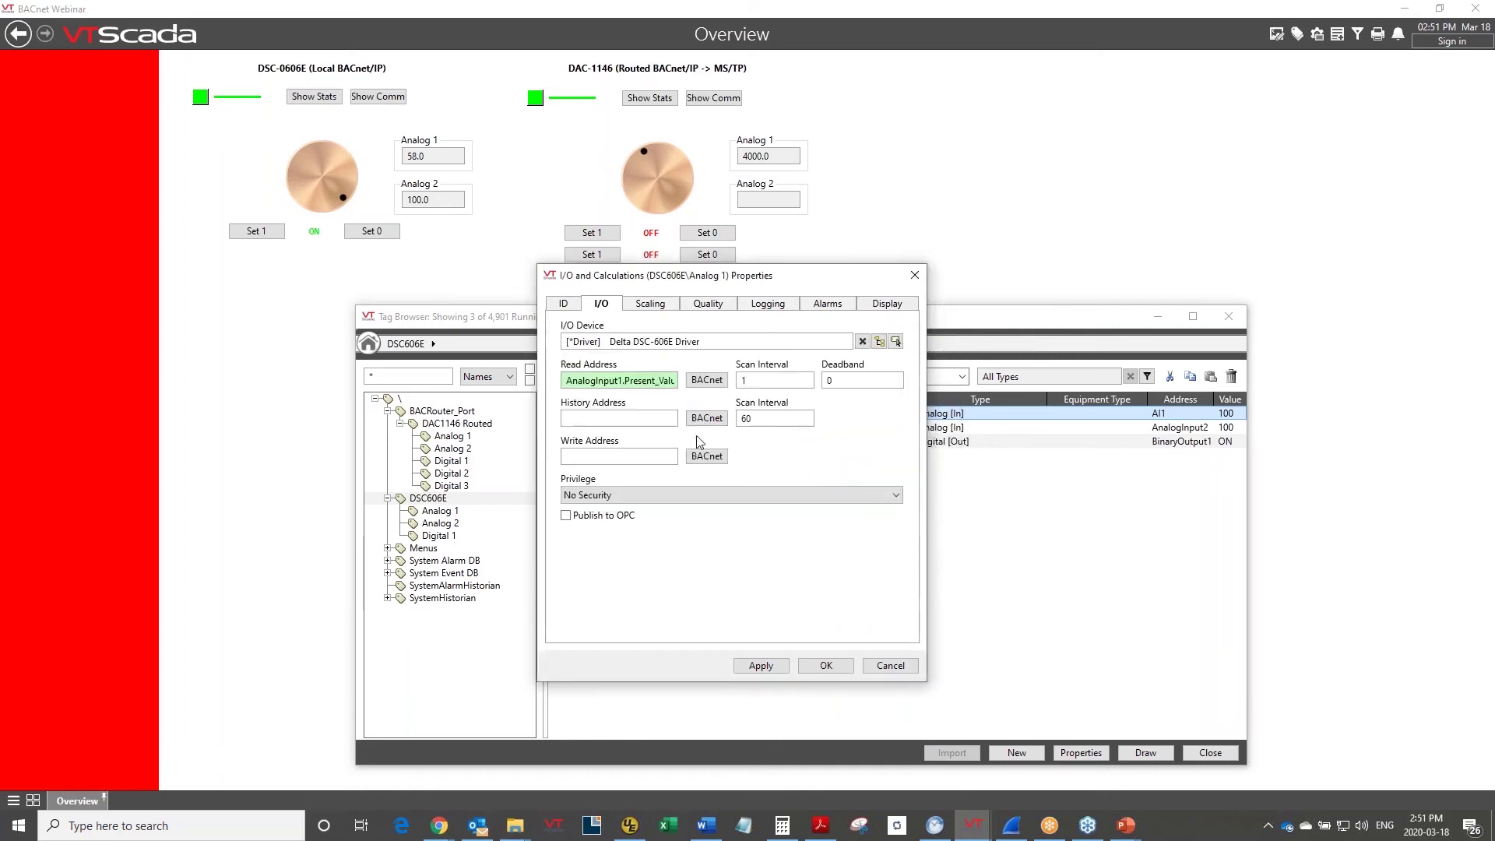
pyautogui.click(827, 670)
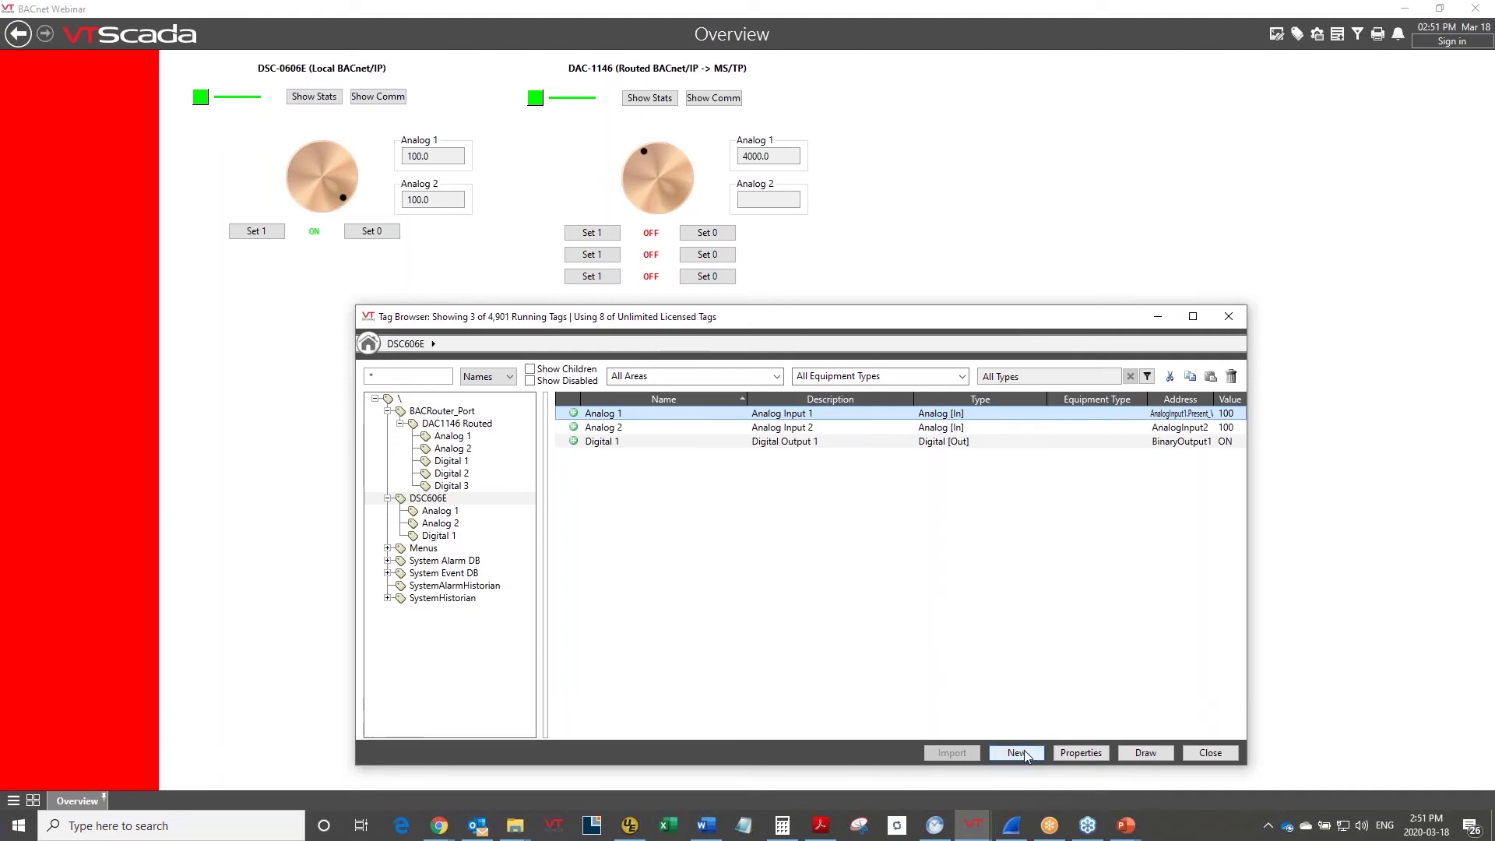
# Start a new I/O and Calculations tag under DSC606E, name it Object Name and clear its description.
pyautogui.click(441, 501)
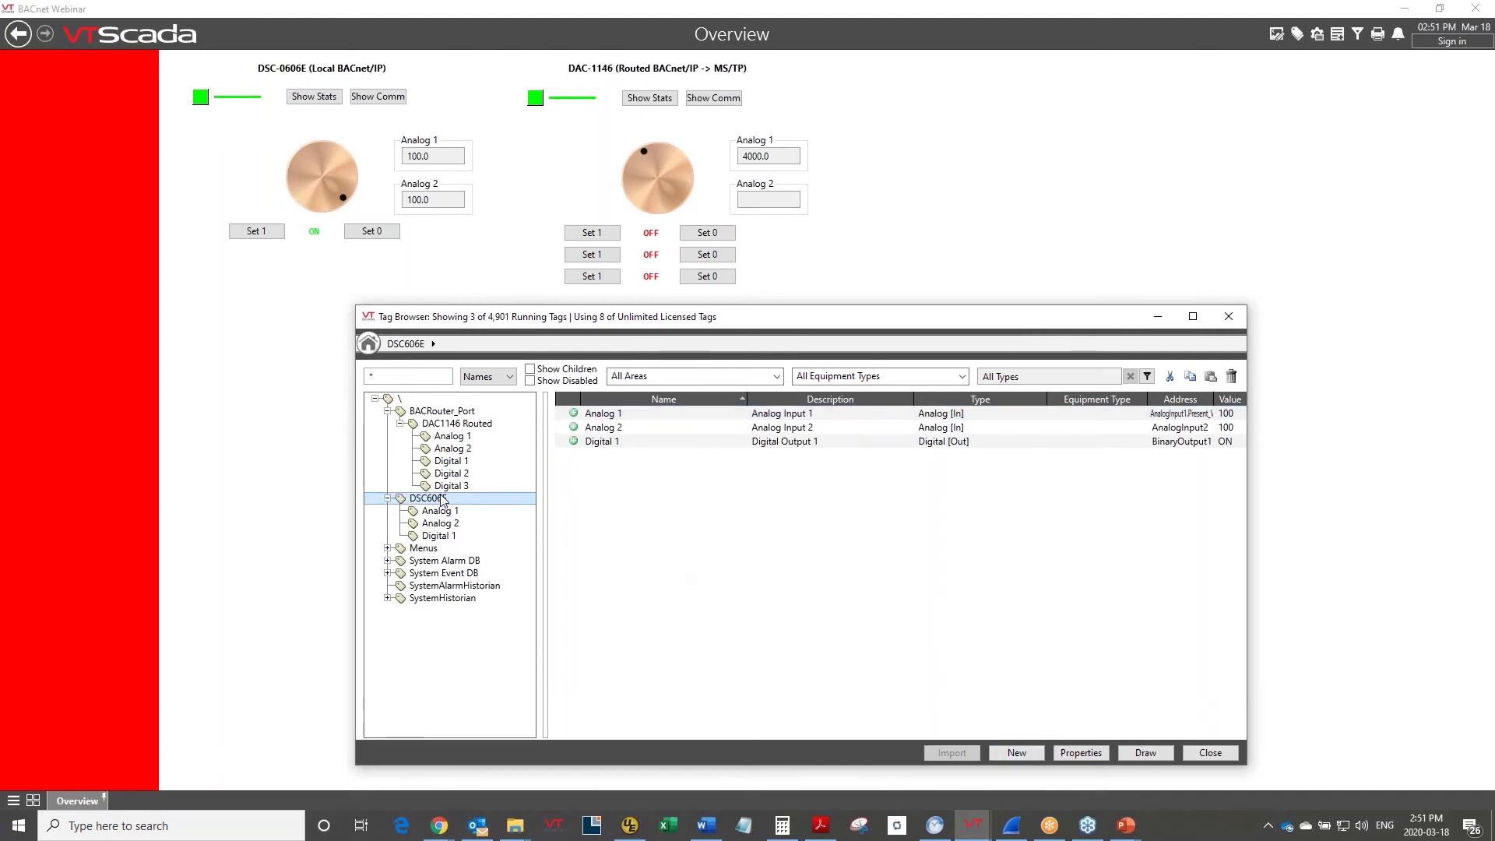
pyautogui.click(1034, 753)
pyautogui.doubleClick(796, 411)
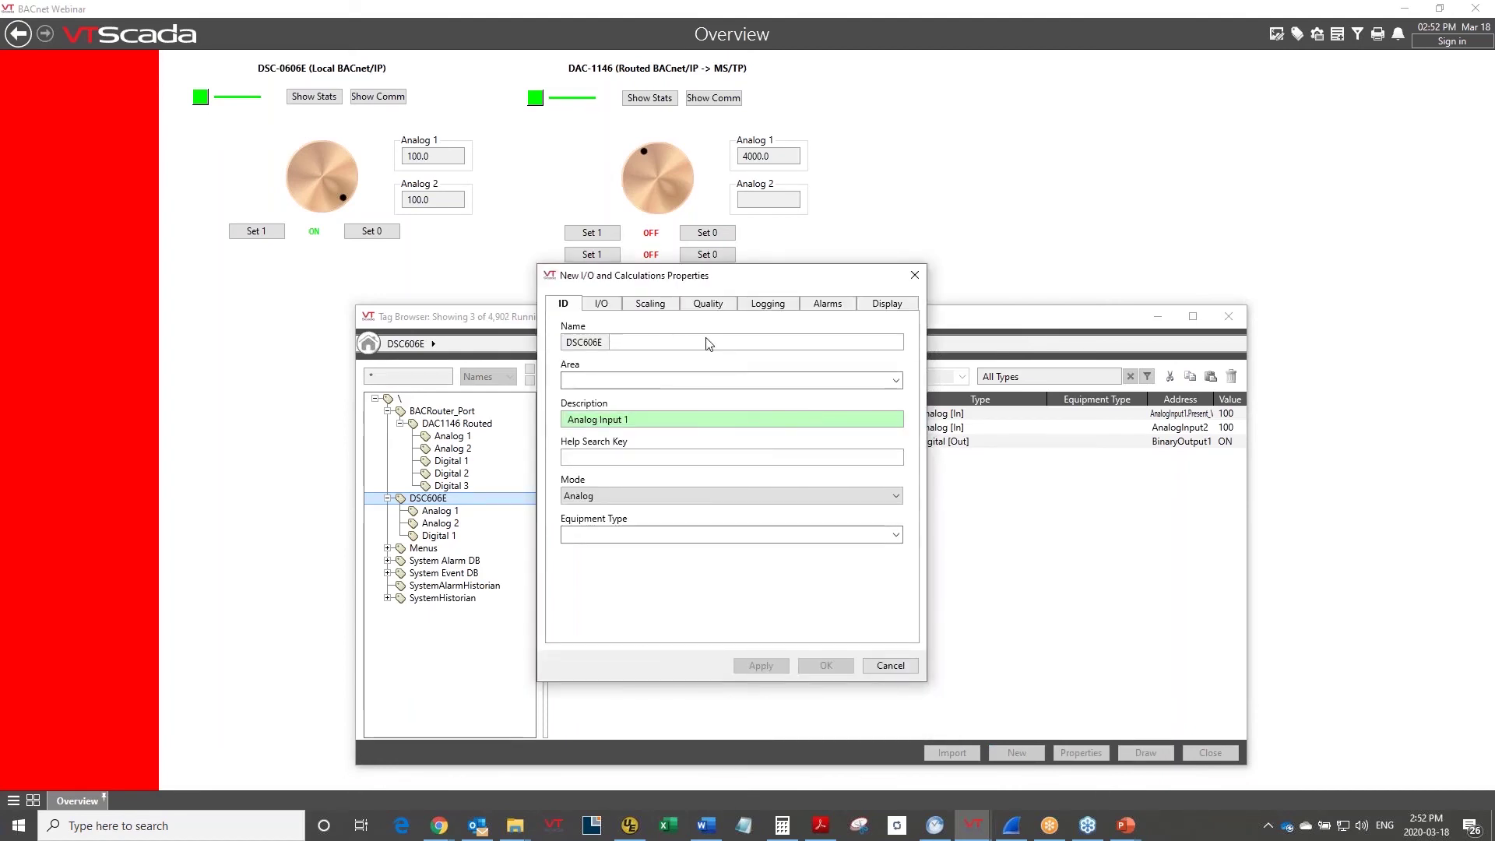
pyautogui.click(709, 344)
pyautogui.write('Object N')
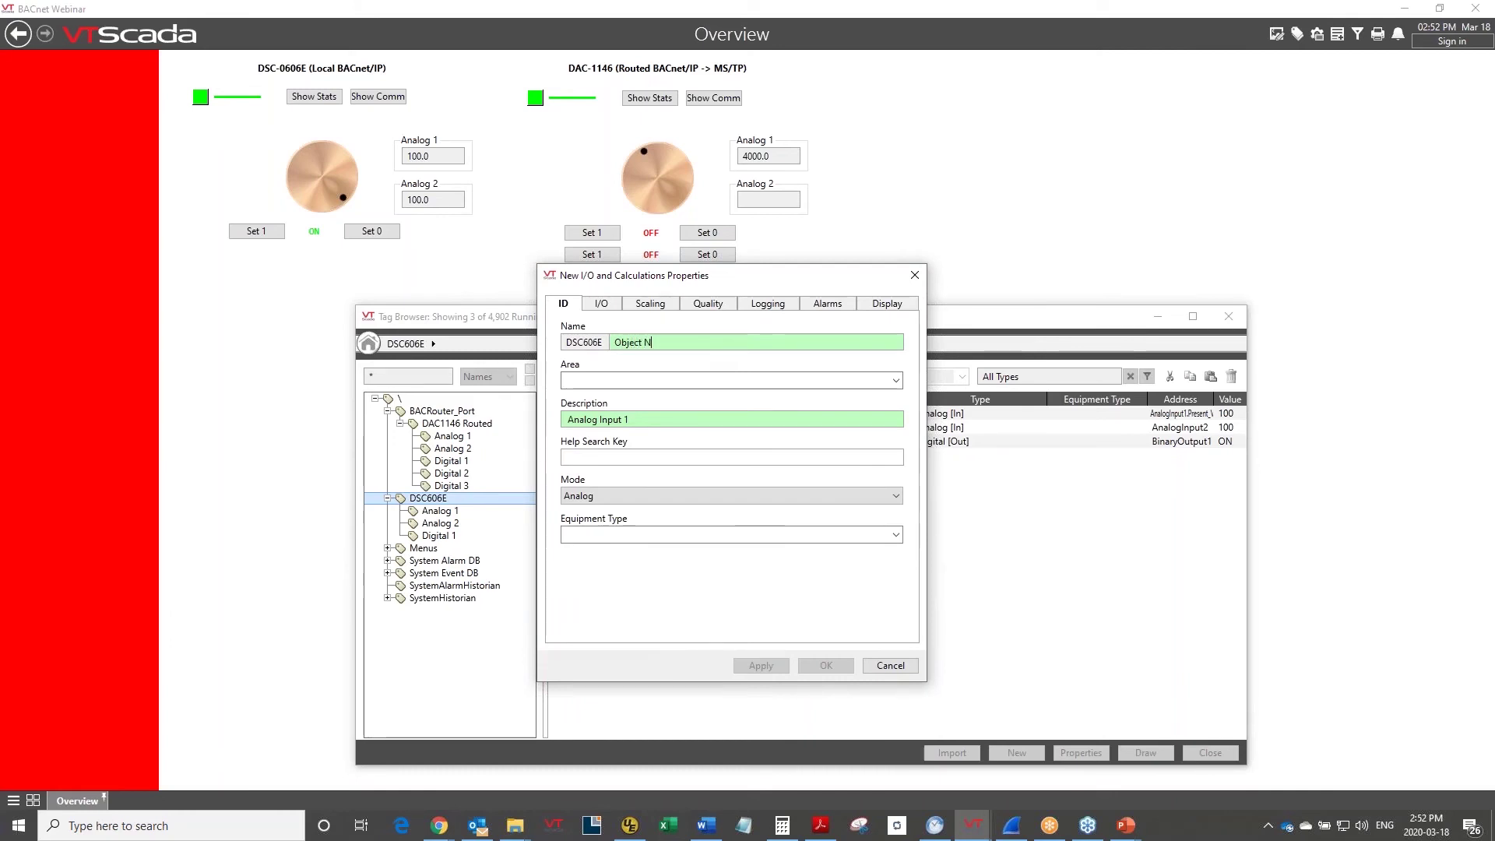
pyautogui.write('ame')
pyautogui.moveTo(633, 420); pyautogui.dragTo(458, 427)
pyautogui.press('Delete')
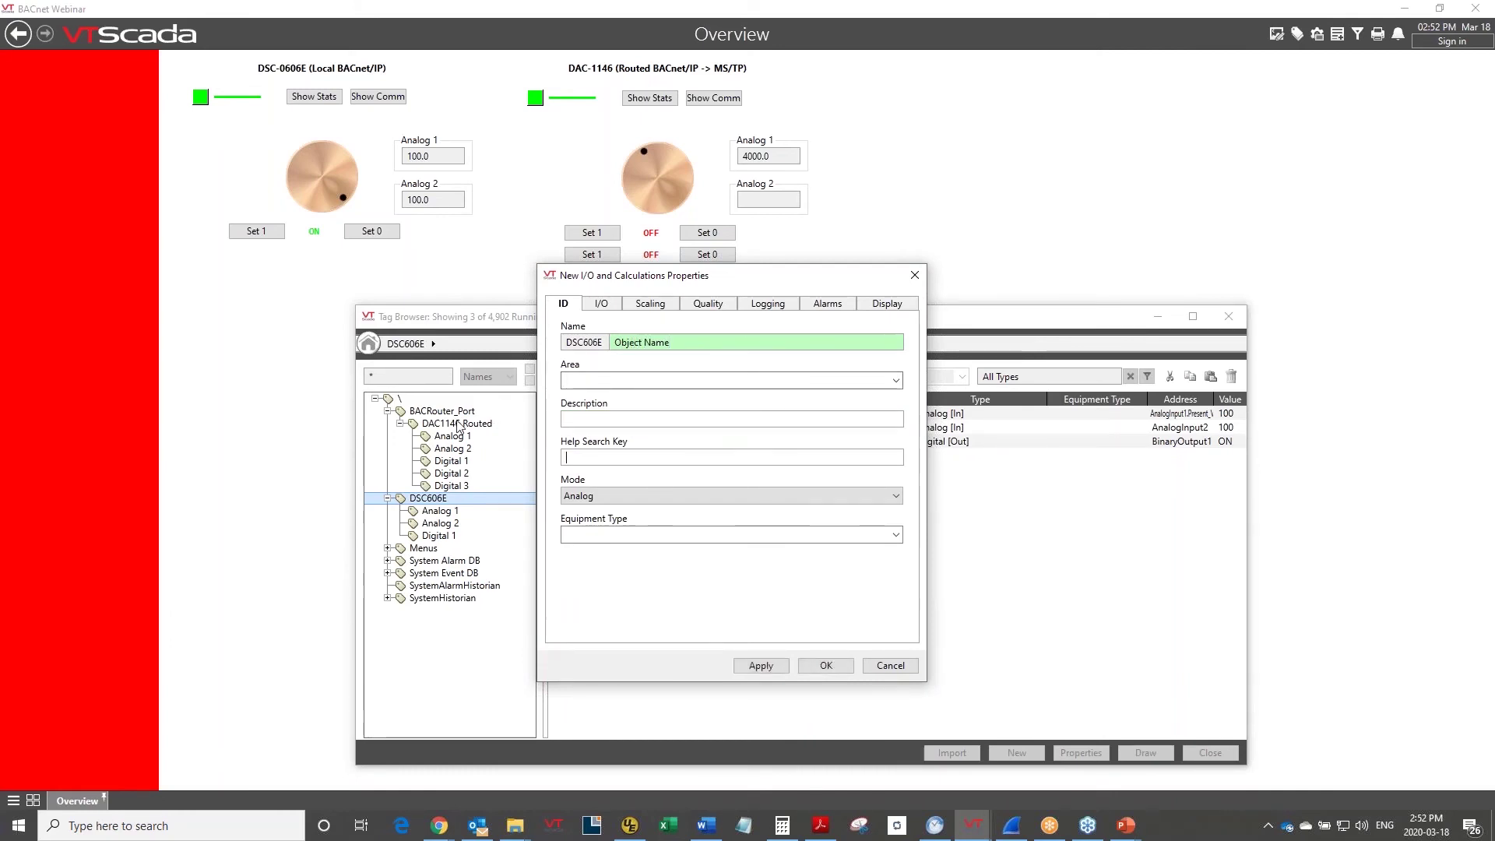
# Set the new Object Name tag's mode to String and open the BACnet Address Assist for its read address.
pyautogui.click(608, 497)
pyautogui.click(614, 582)
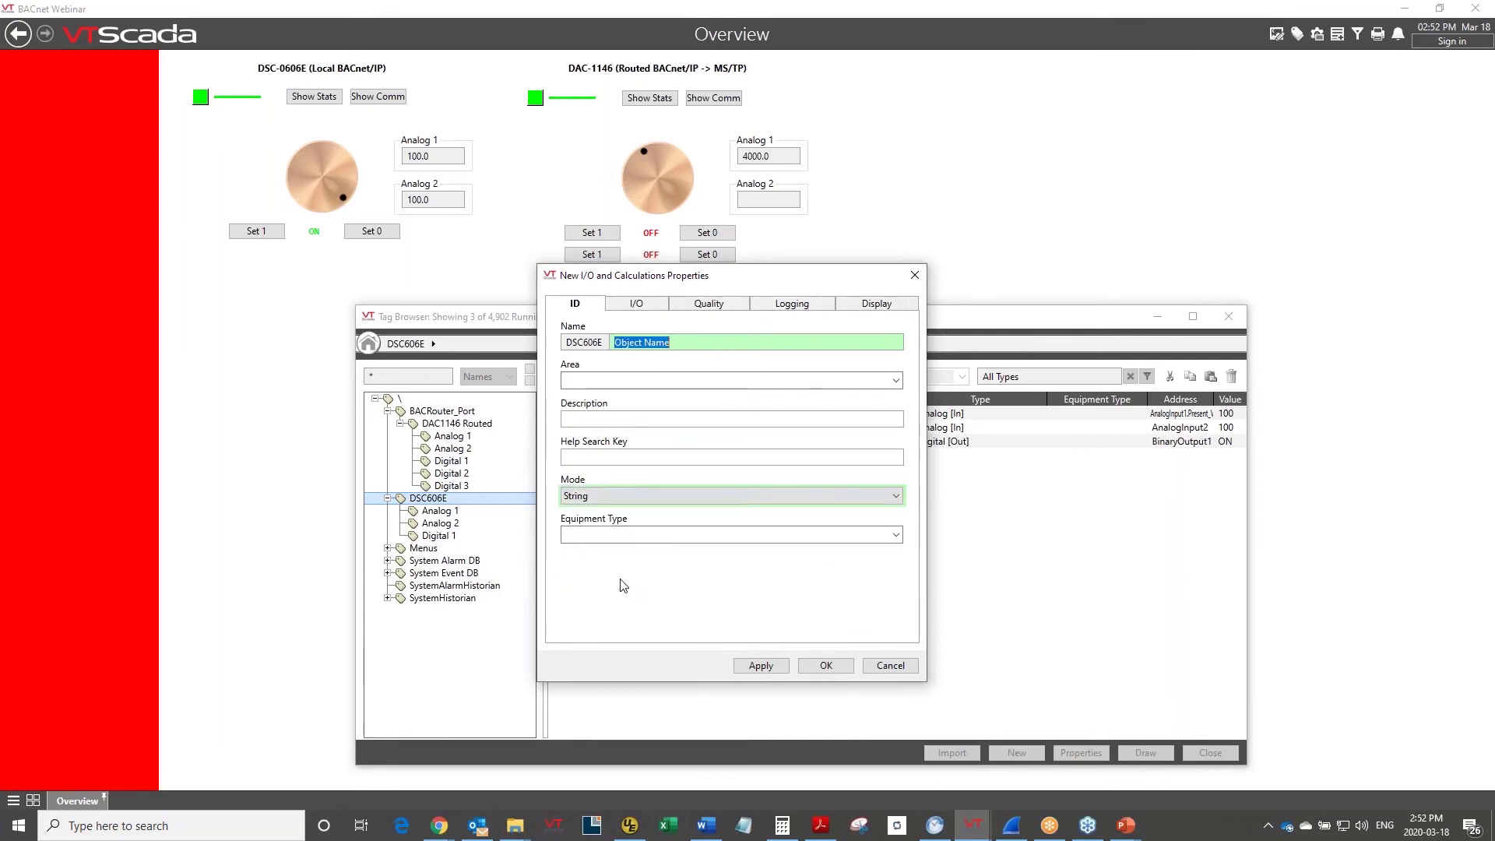
pyautogui.click(639, 305)
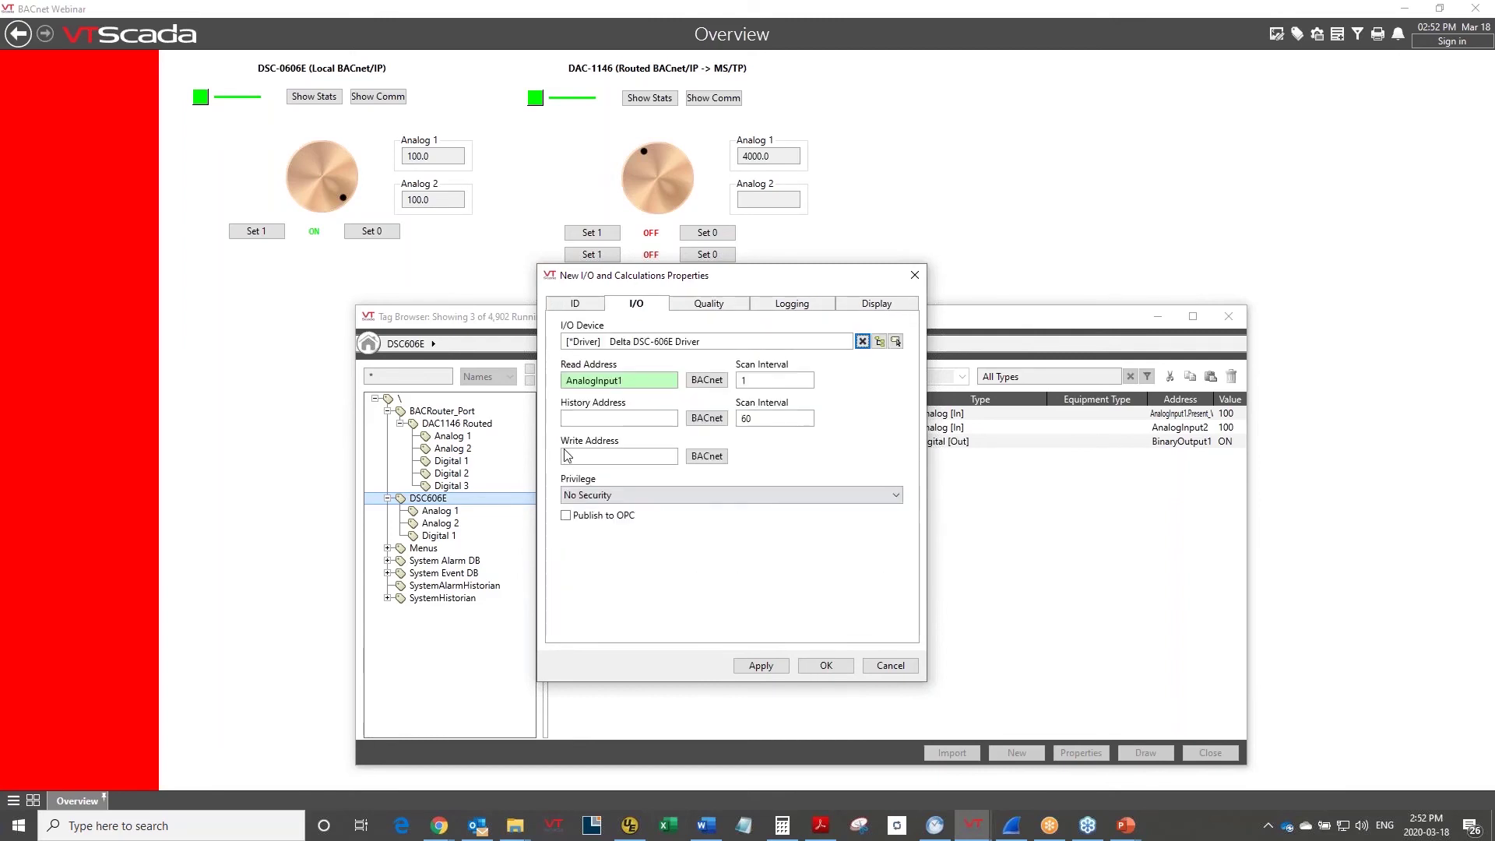
pyautogui.click(709, 382)
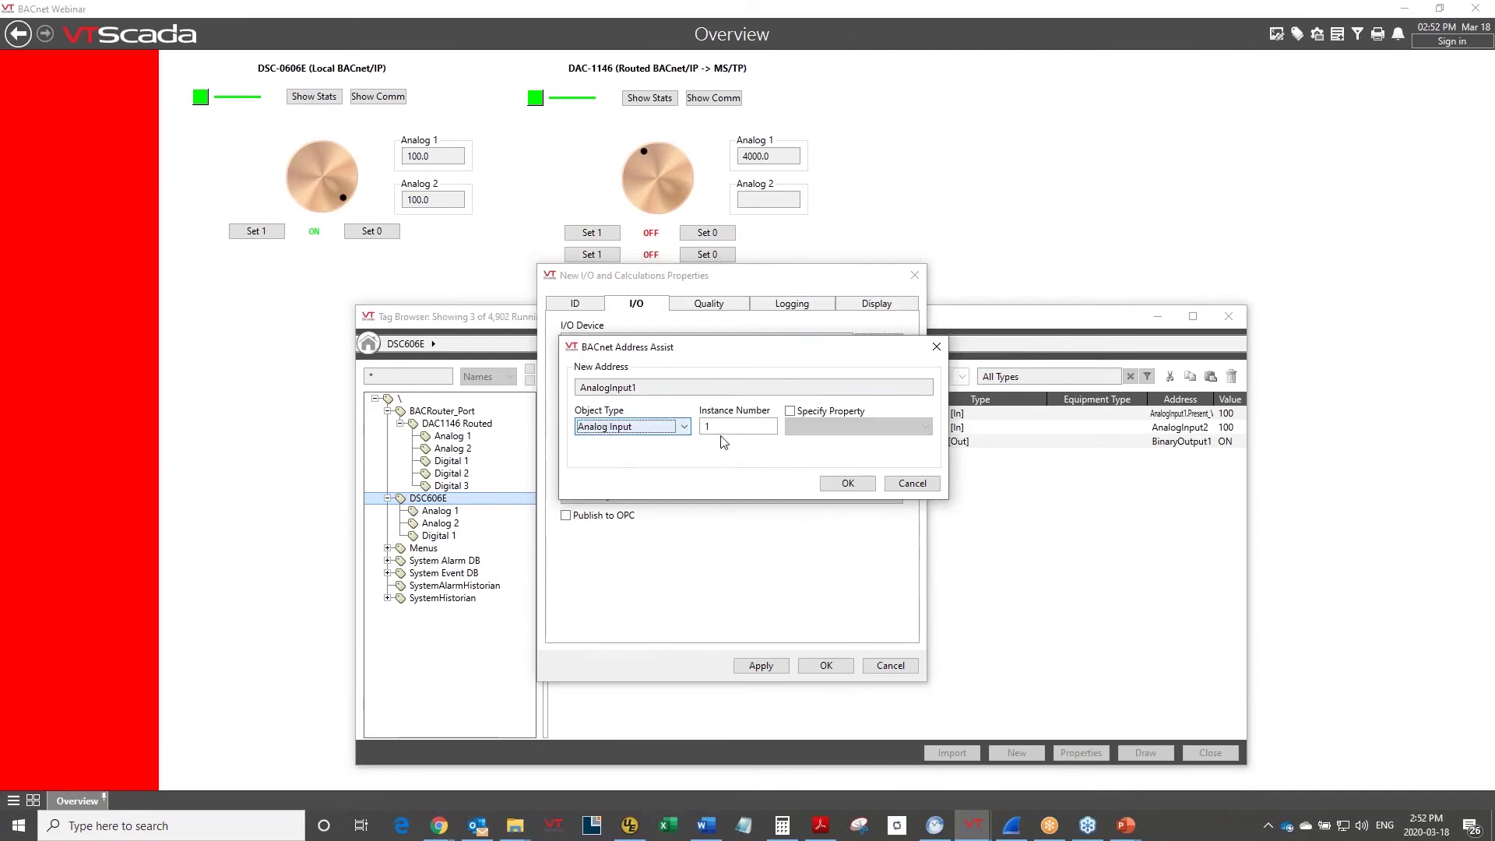
# Specify the Object_Name property for Analog Input instance 1, accept the new read address and save the tag.
pyautogui.click(790, 411)
pyautogui.click(926, 428)
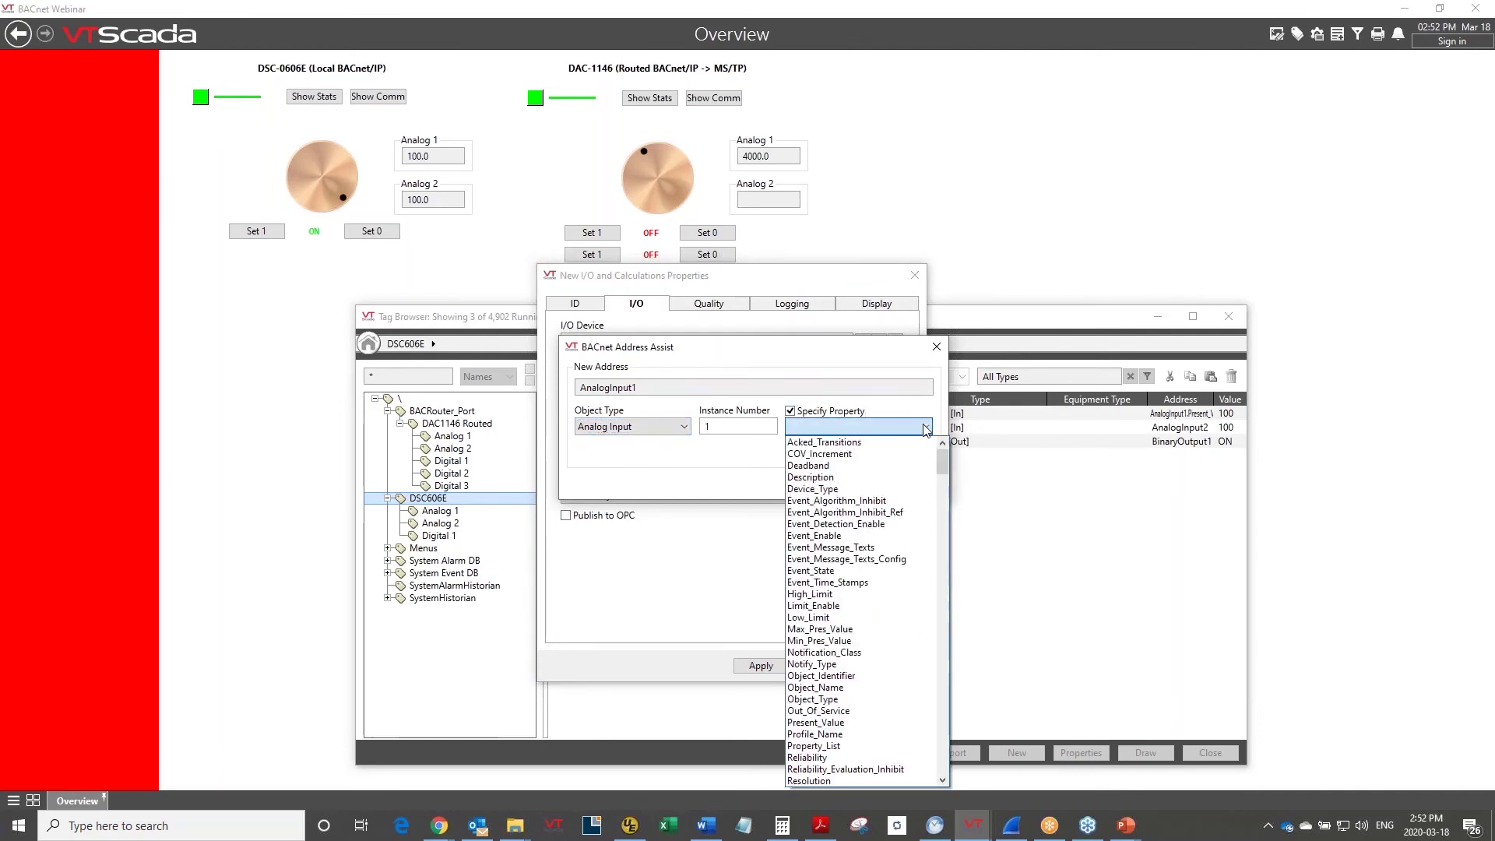
pyautogui.click(841, 689)
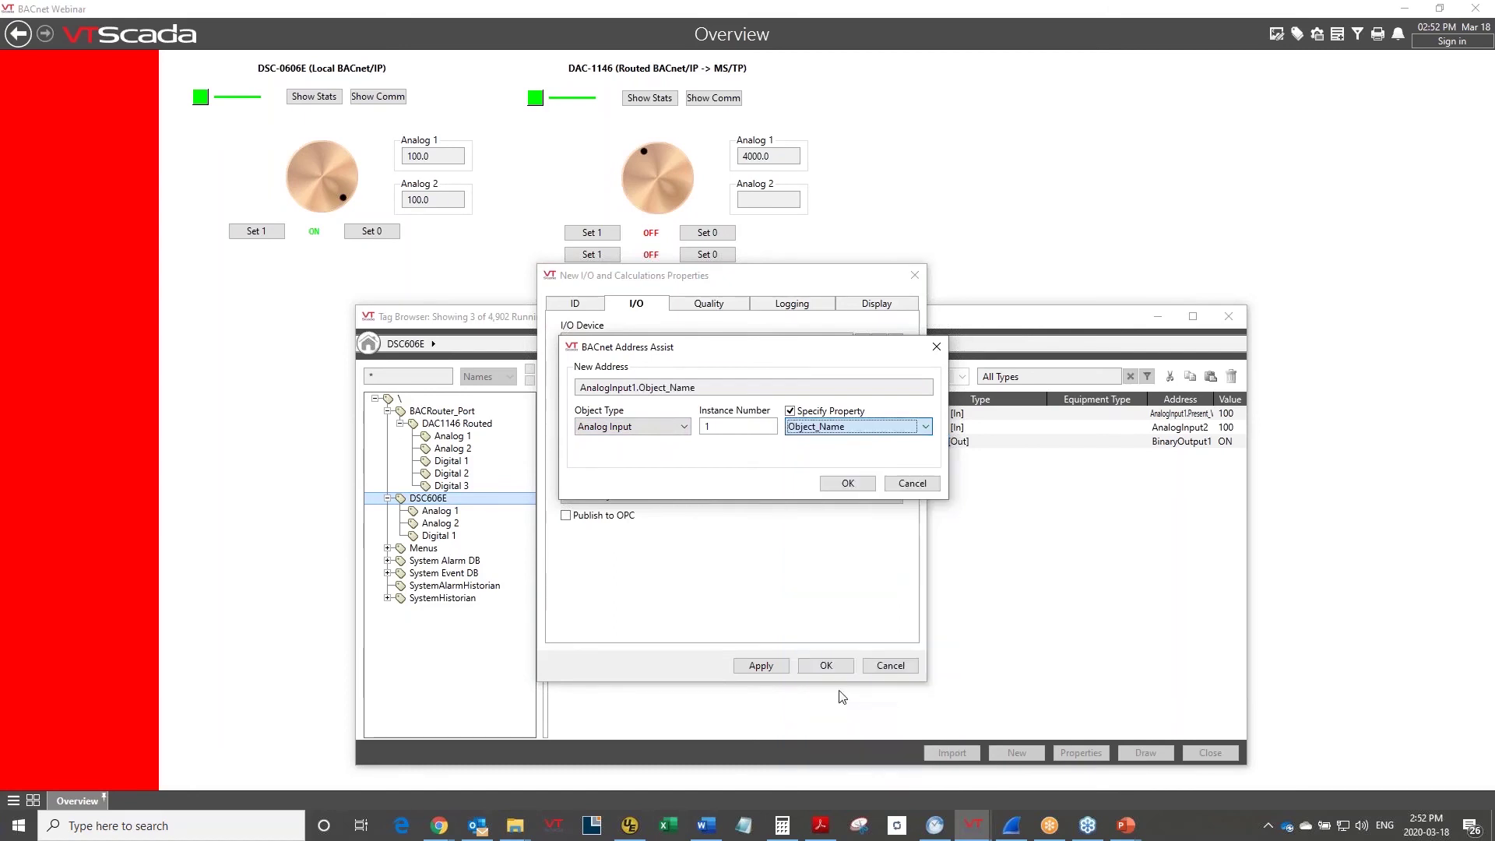
pyautogui.click(828, 484)
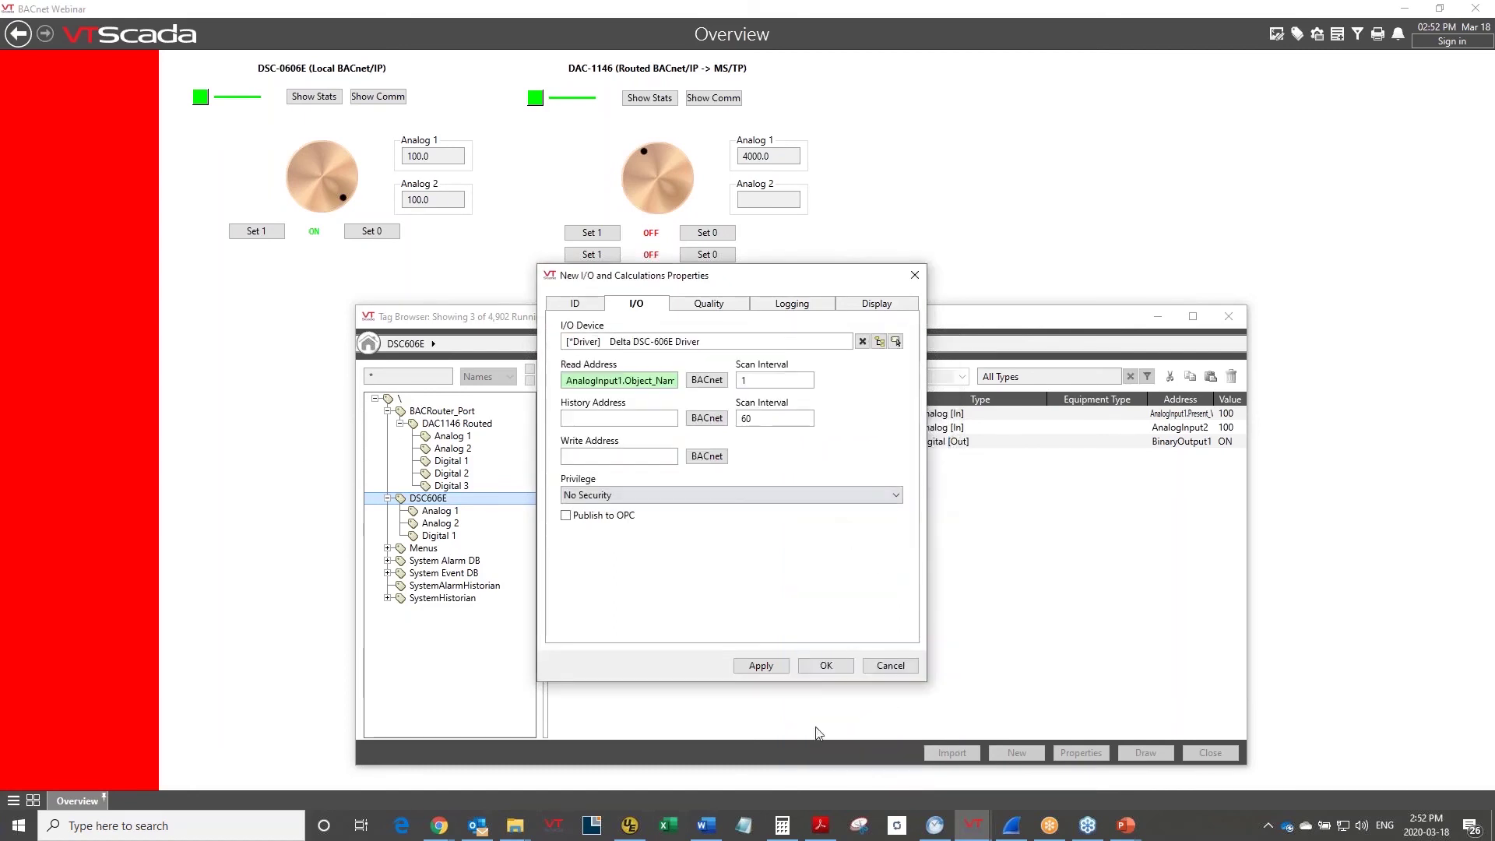
pyautogui.click(823, 670)
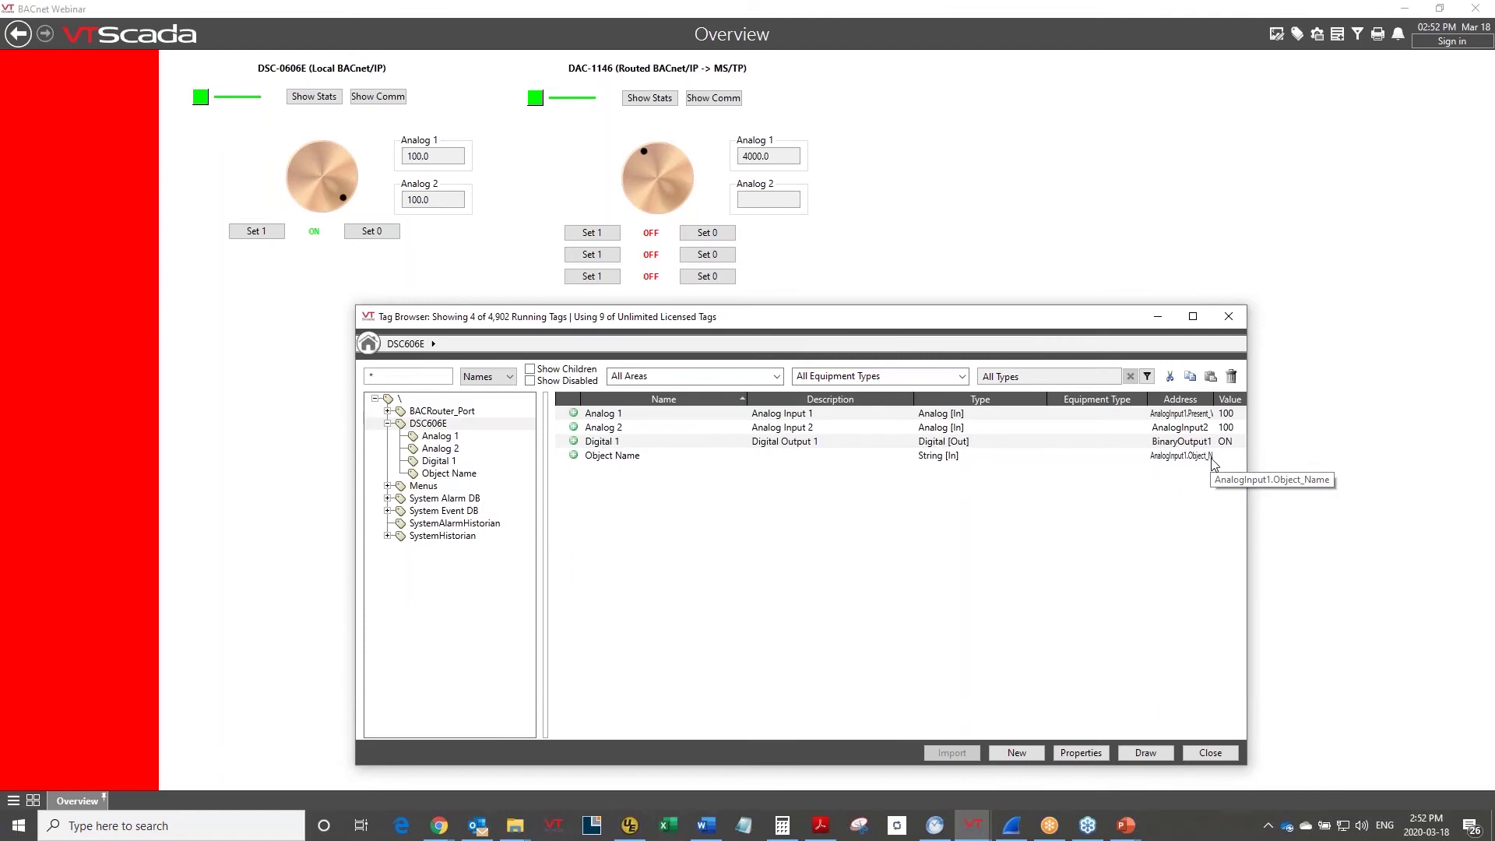
# Move the Object Name tag from DSC606E to DAC1146 Routed under BACRouter_Port and confirm the move.
pyautogui.doubleClick(436, 412)
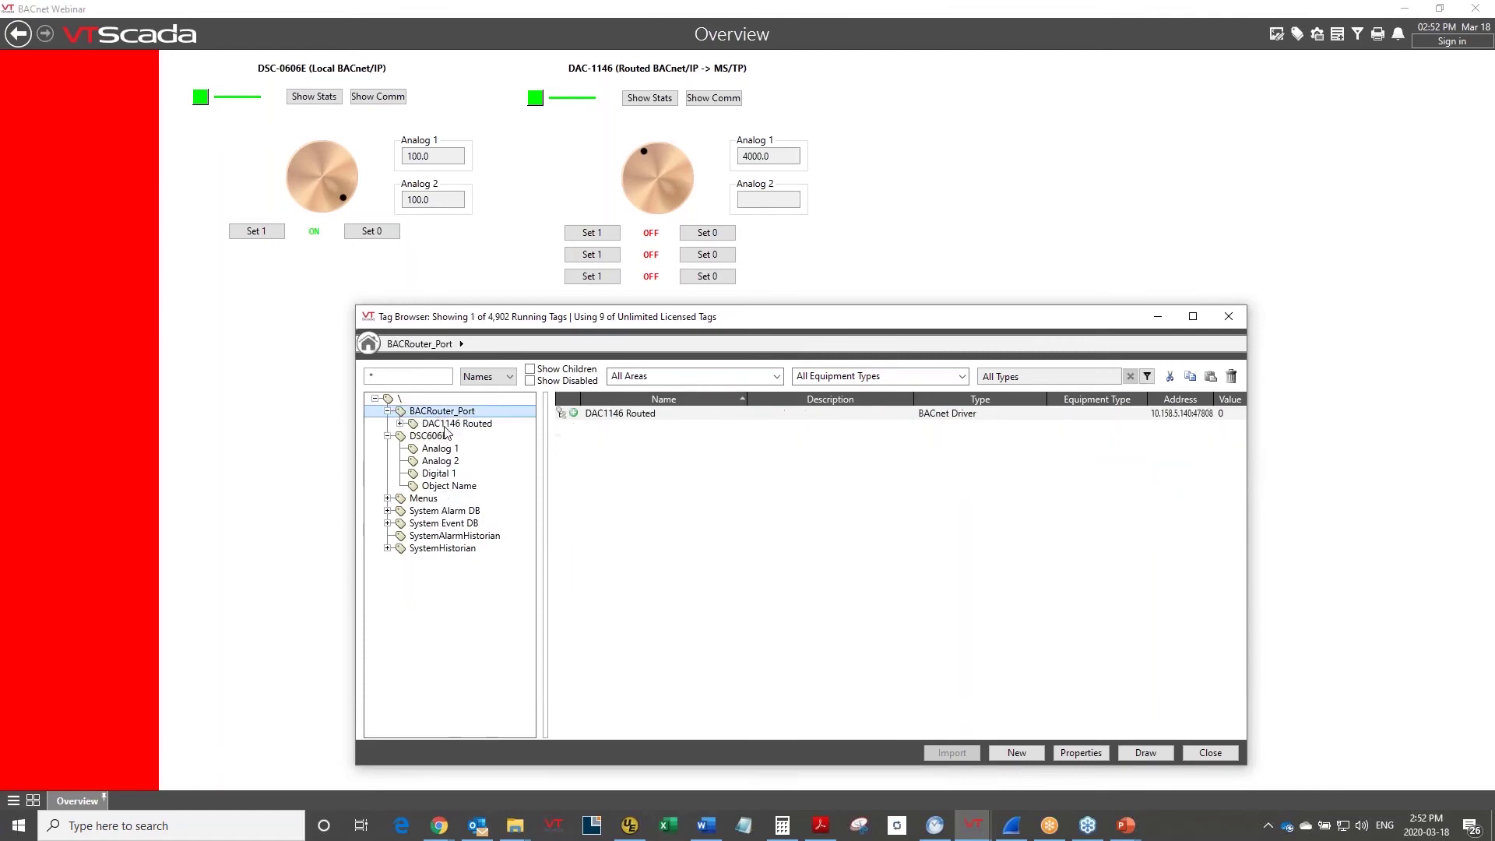
pyautogui.doubleClick(447, 425)
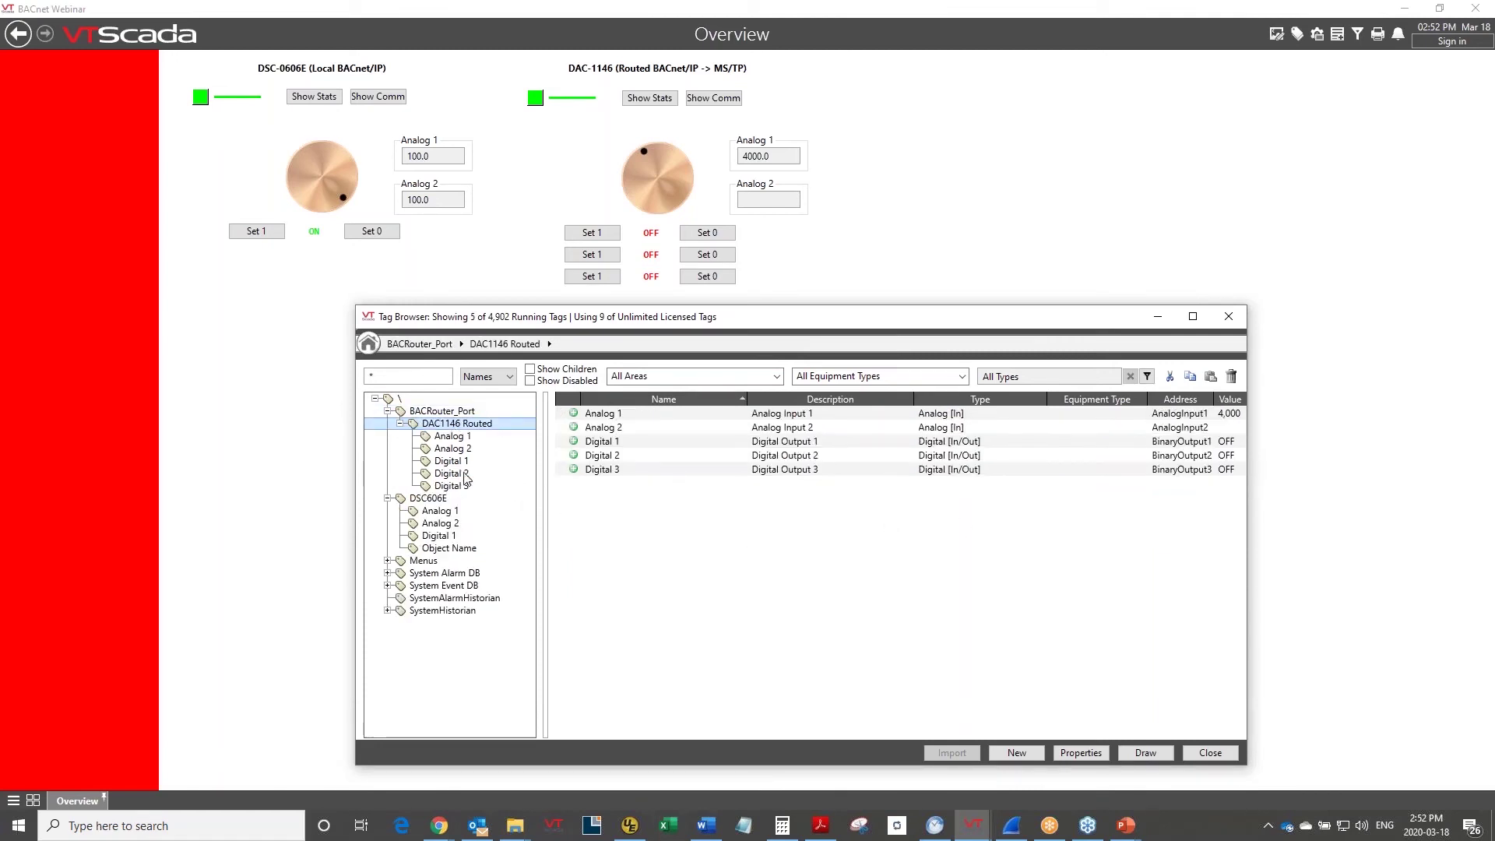
pyautogui.click(512, 499)
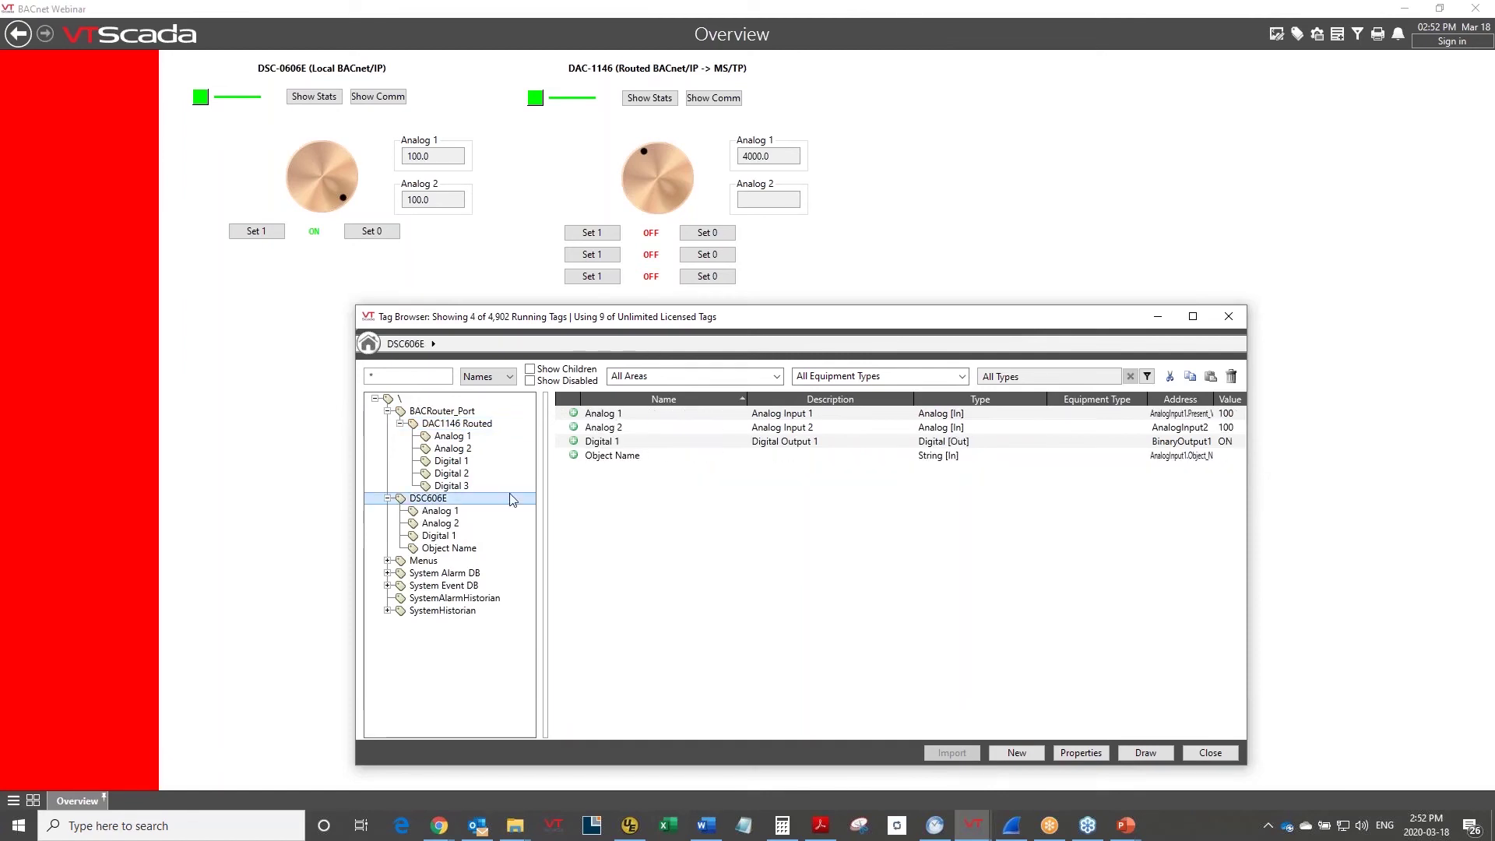
pyautogui.rightClick(632, 459)
pyautogui.click(639, 516)
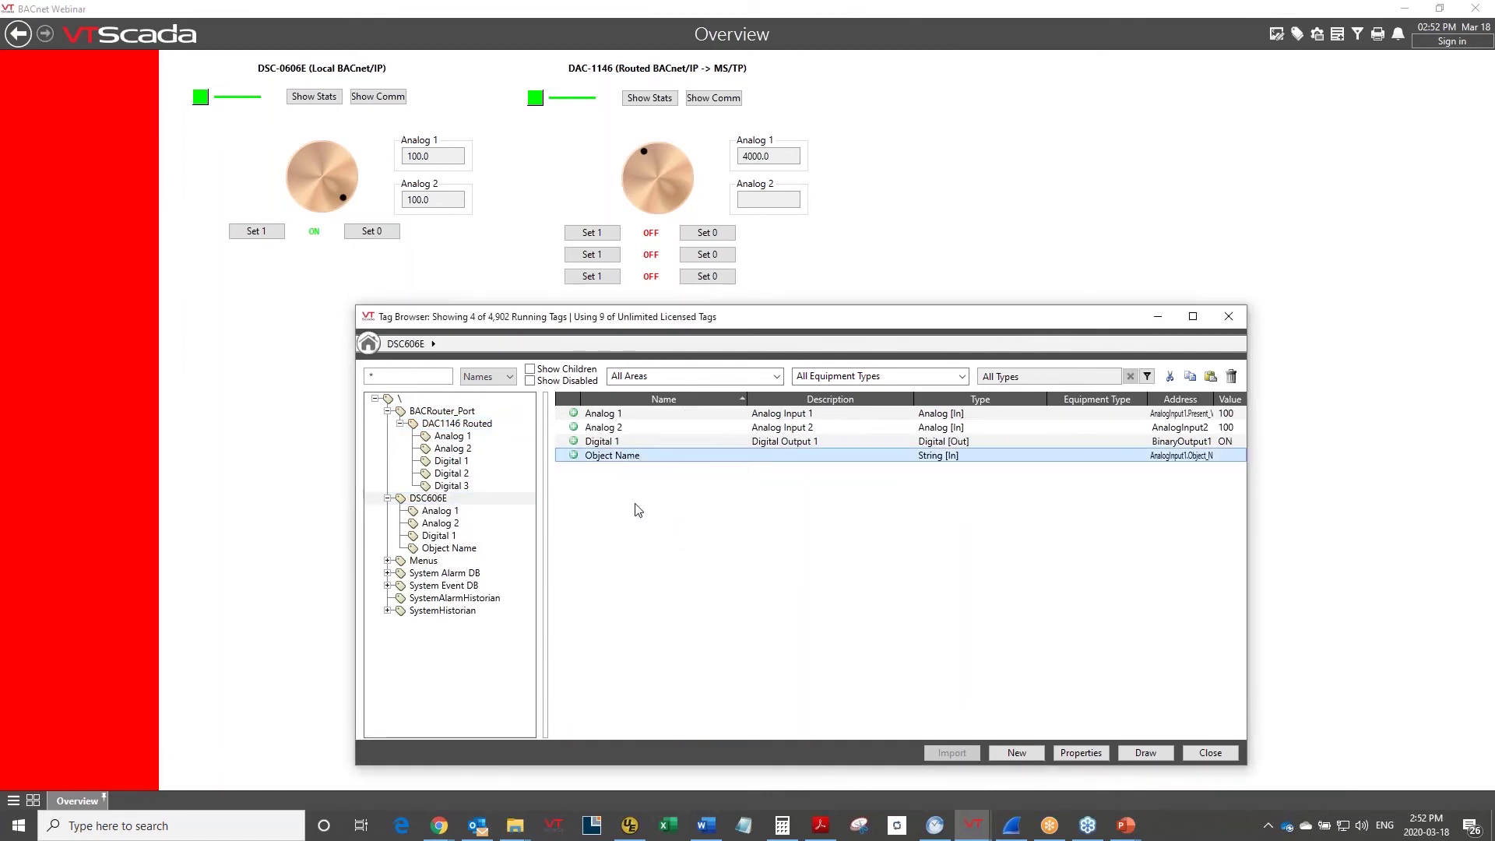
pyautogui.click(450, 424)
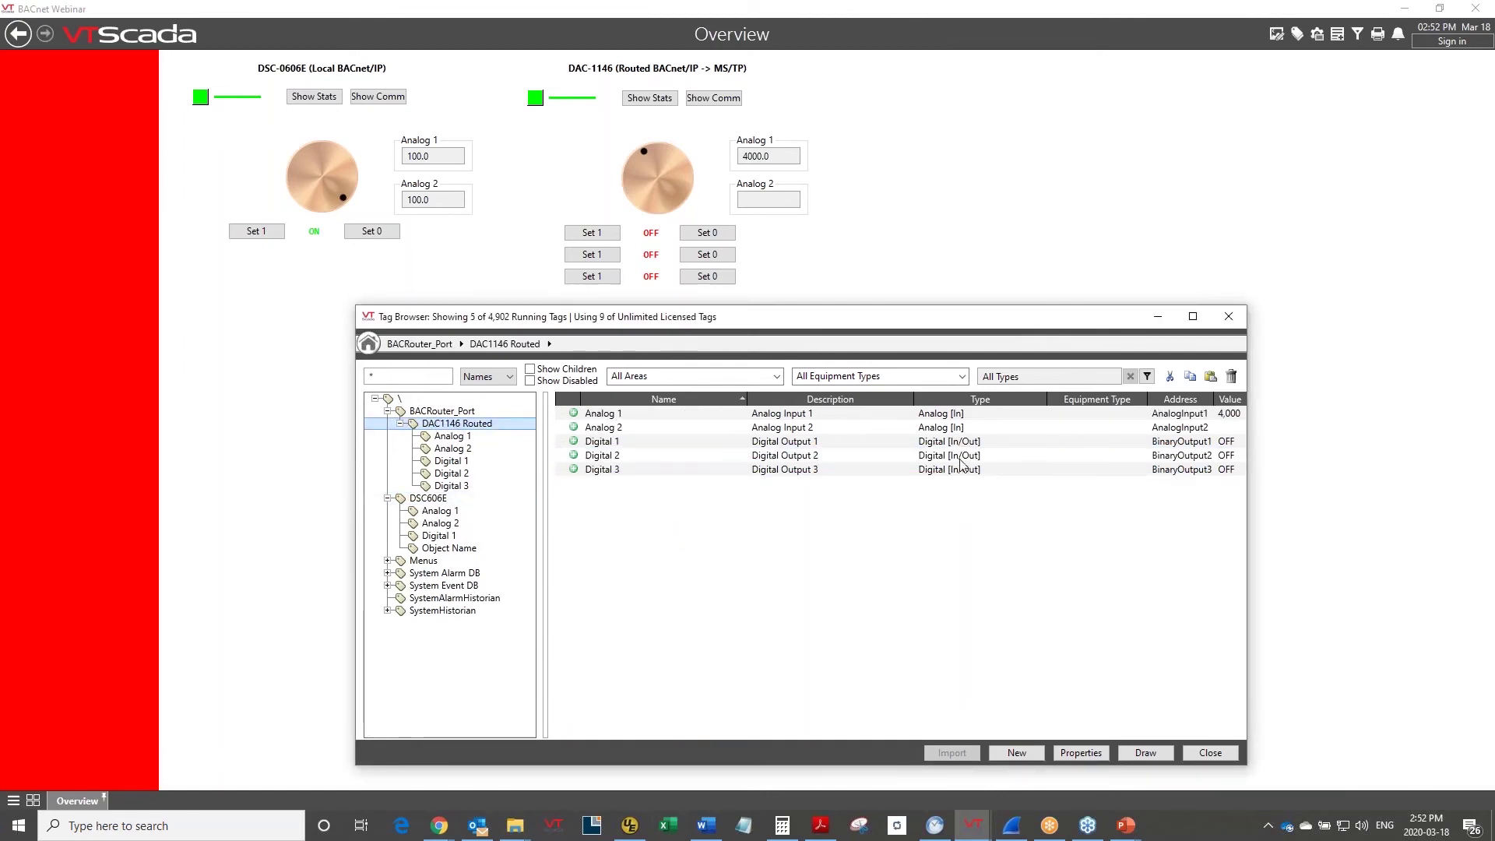
pyautogui.click(1210, 376)
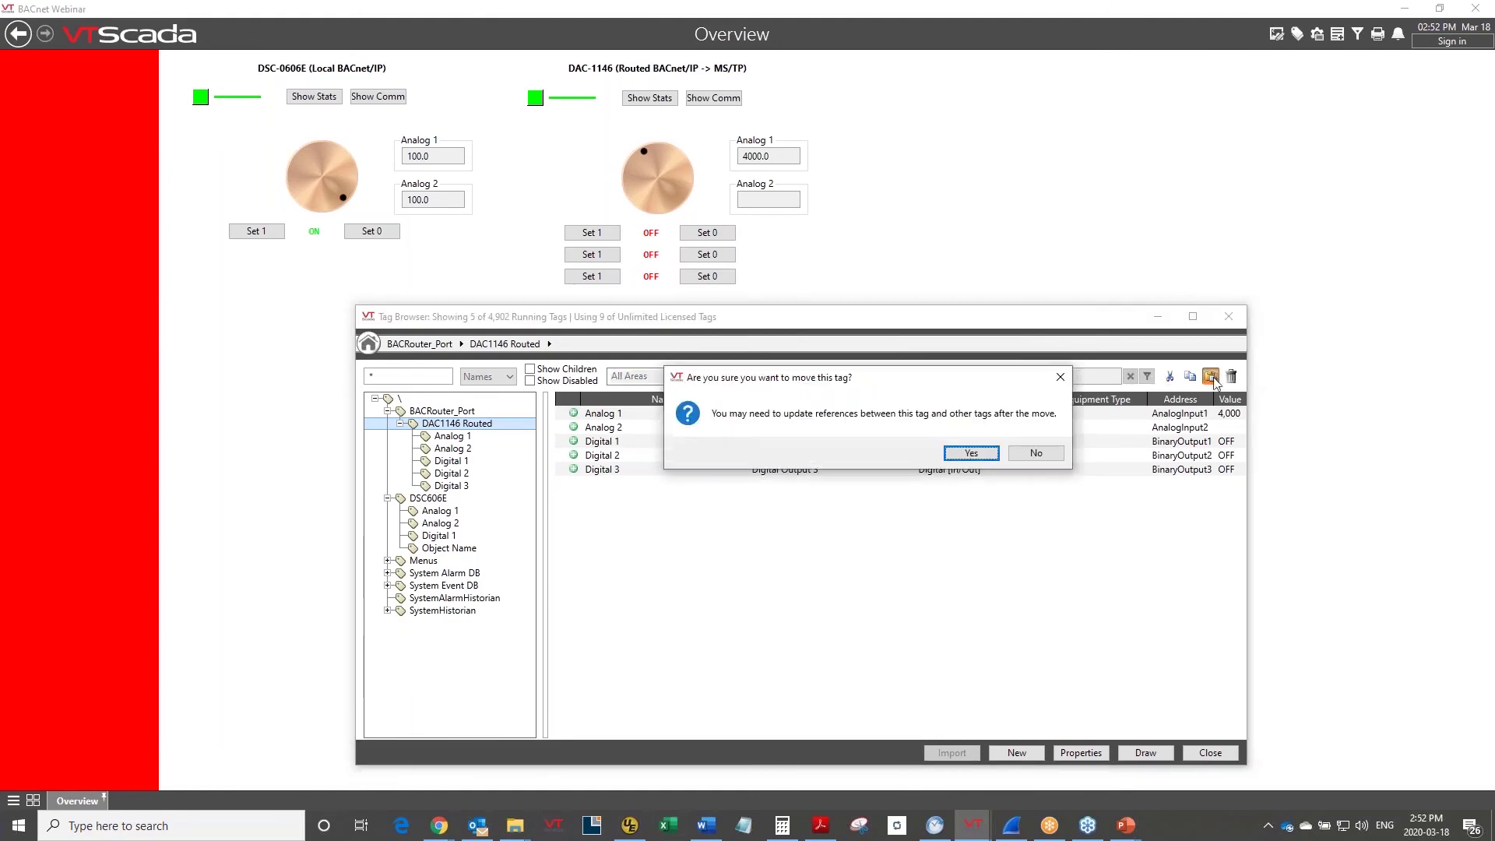
pyautogui.click(972, 454)
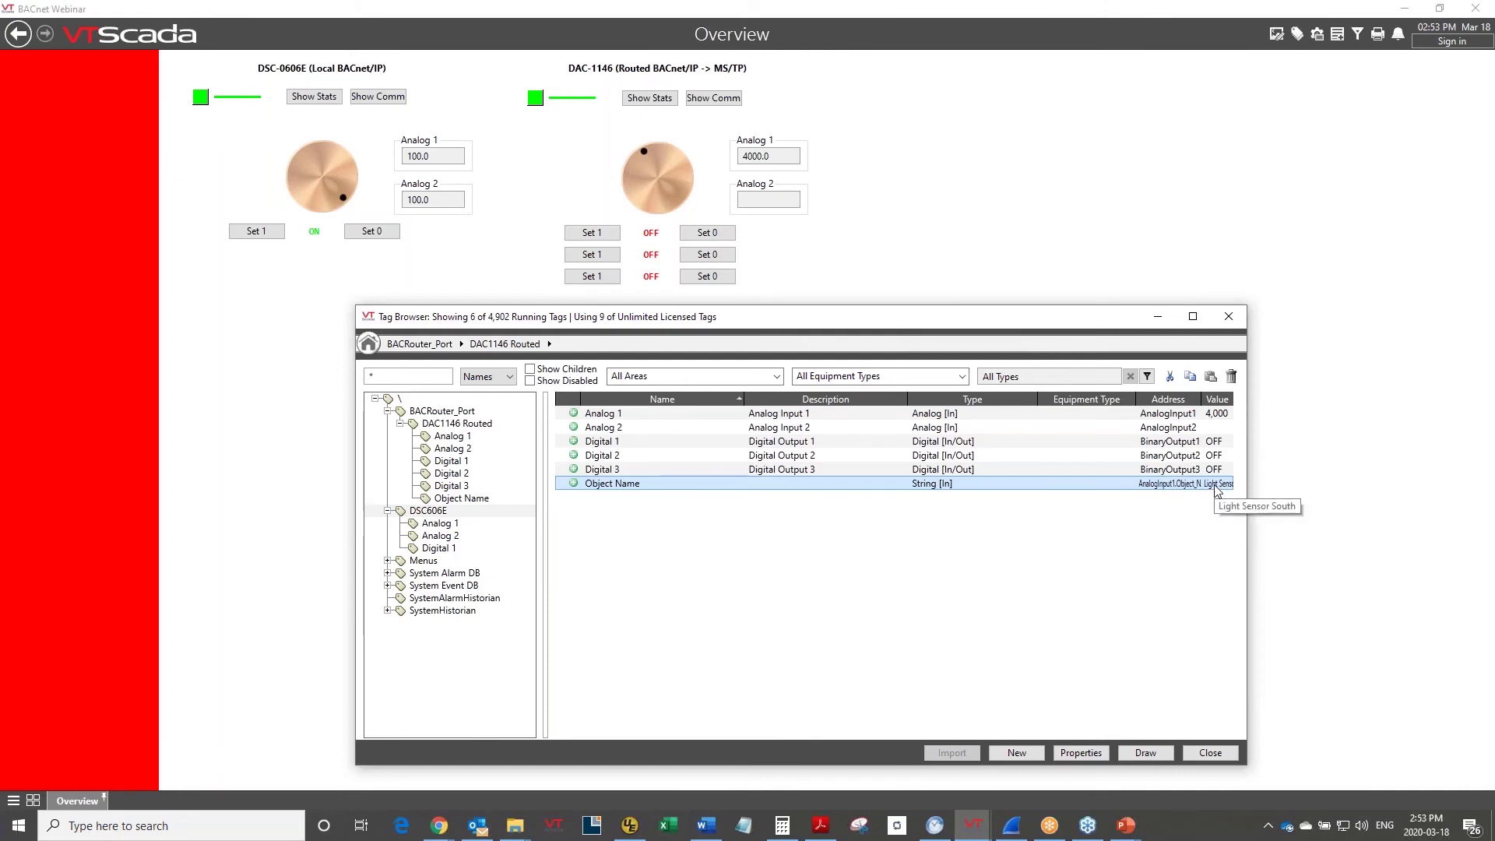
# Draw the Object Name tag as a Draw Text widget below the DAC-1146 controls in Idea Studio and return to the running Overview page.
pyautogui.rightClick(903, 491)
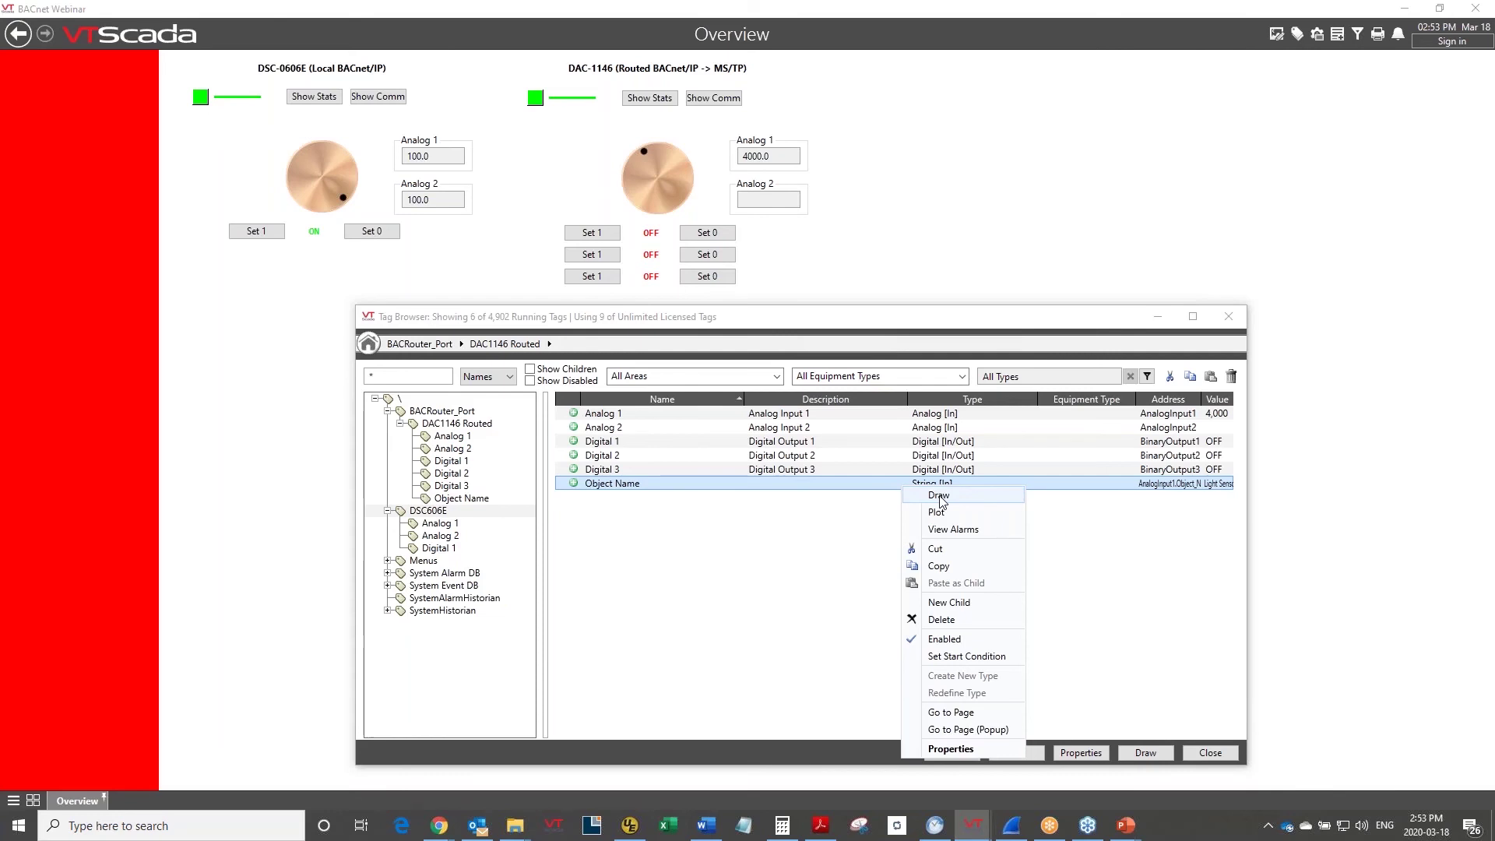
pyautogui.click(940, 496)
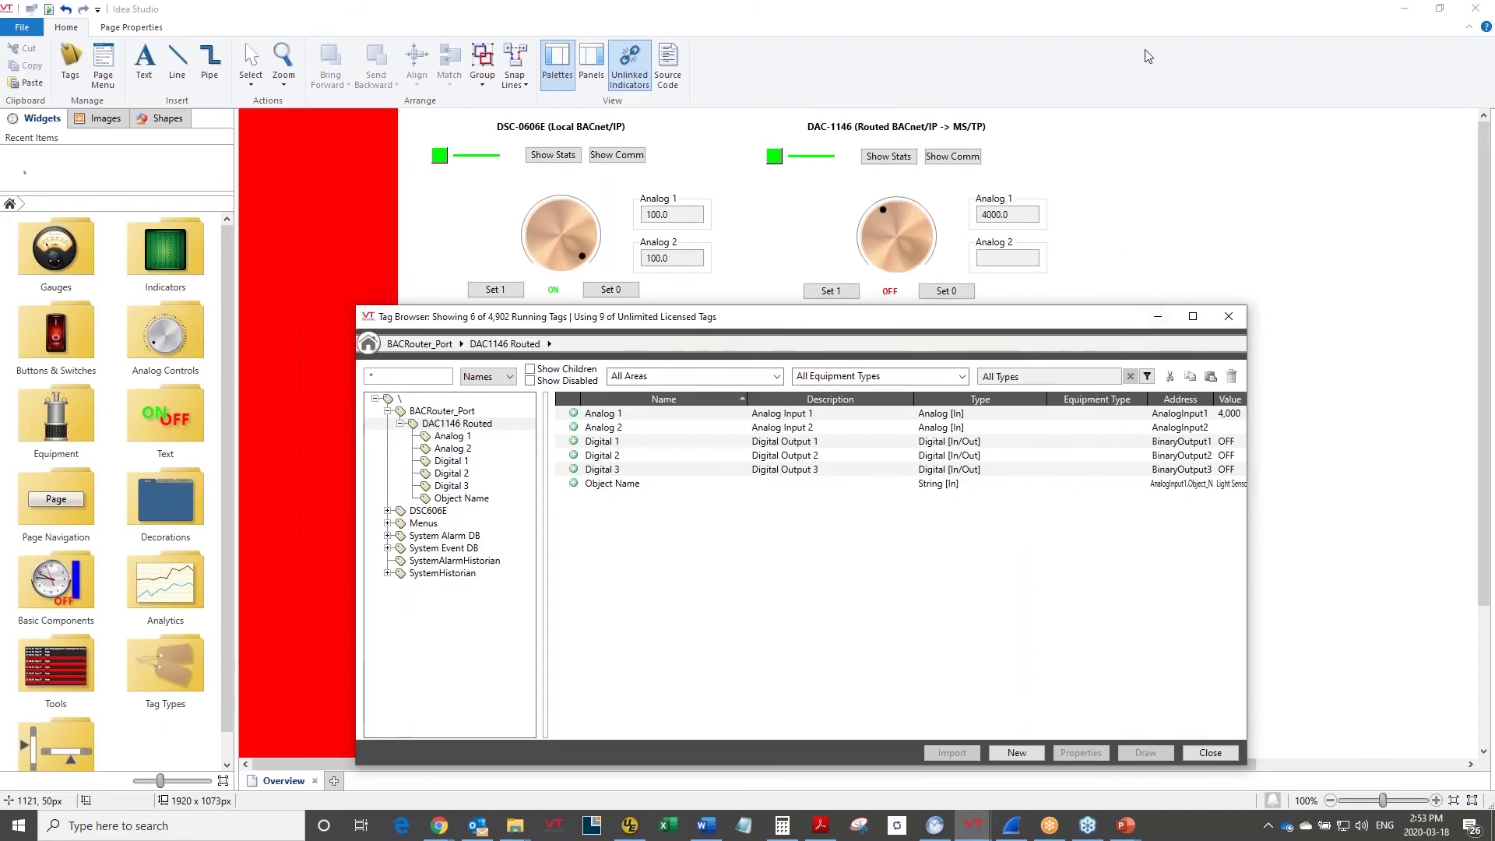
pyautogui.click(1157, 318)
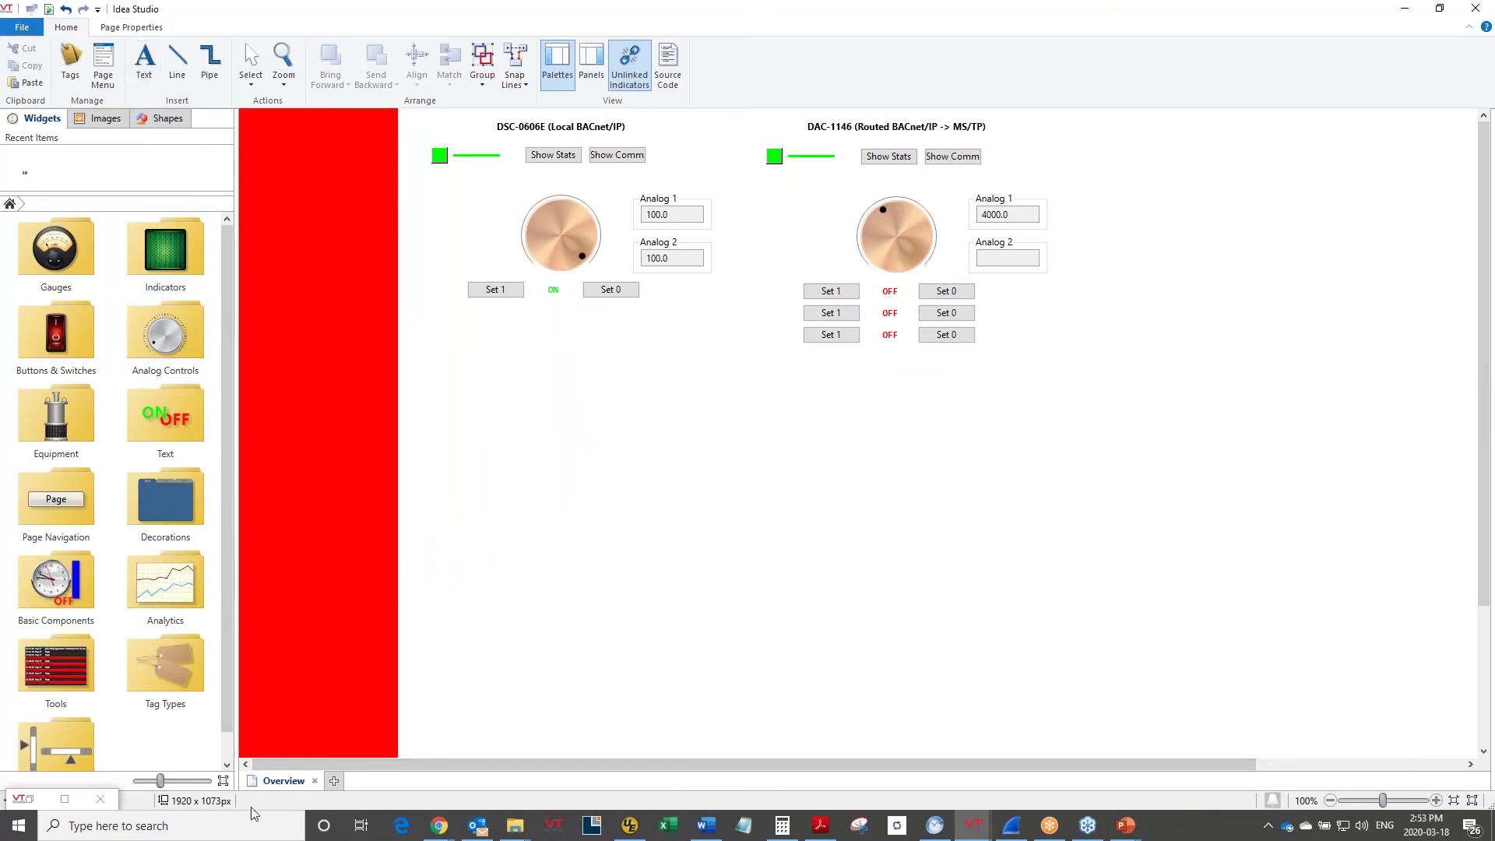
pyautogui.doubleClick(39, 801)
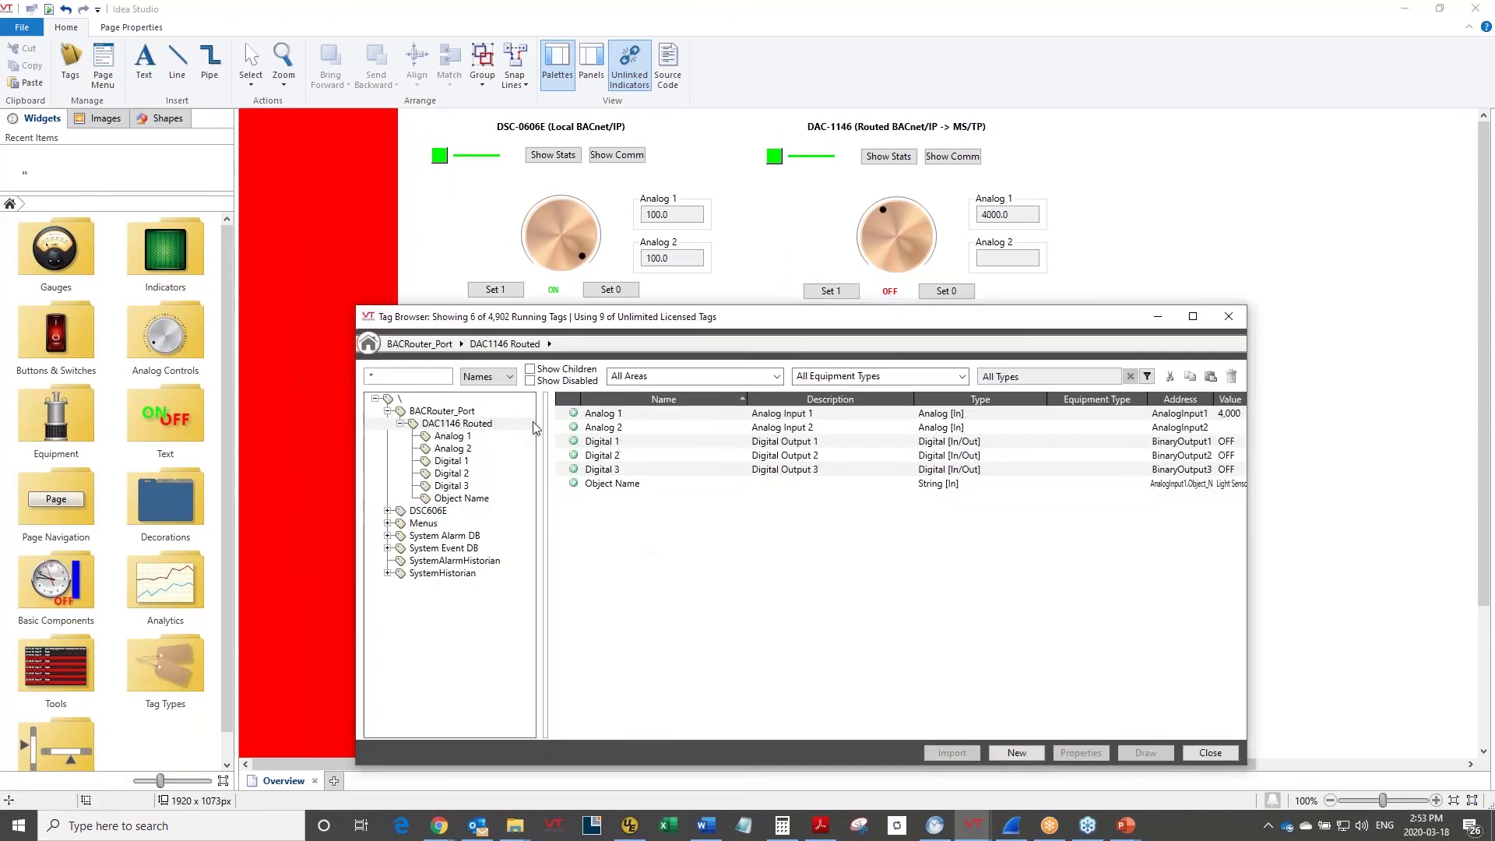
pyautogui.rightClick(627, 489)
pyautogui.click(639, 497)
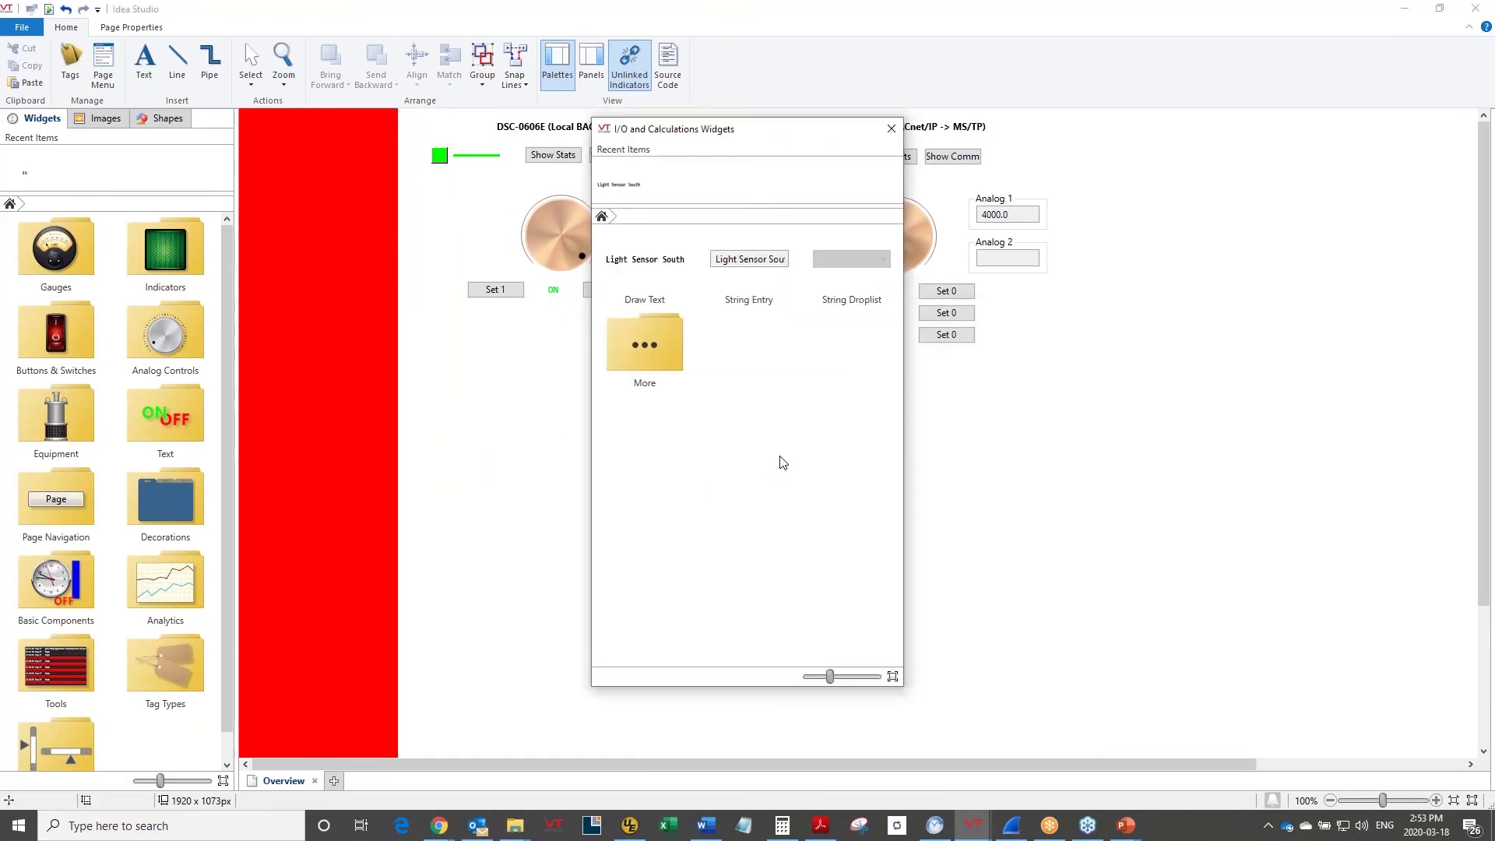
pyautogui.moveTo(624, 267)
pyautogui.mouseDown()
pyautogui.moveTo(915, 433)
pyautogui.moveTo(884, 398)
pyautogui.mouseUp()
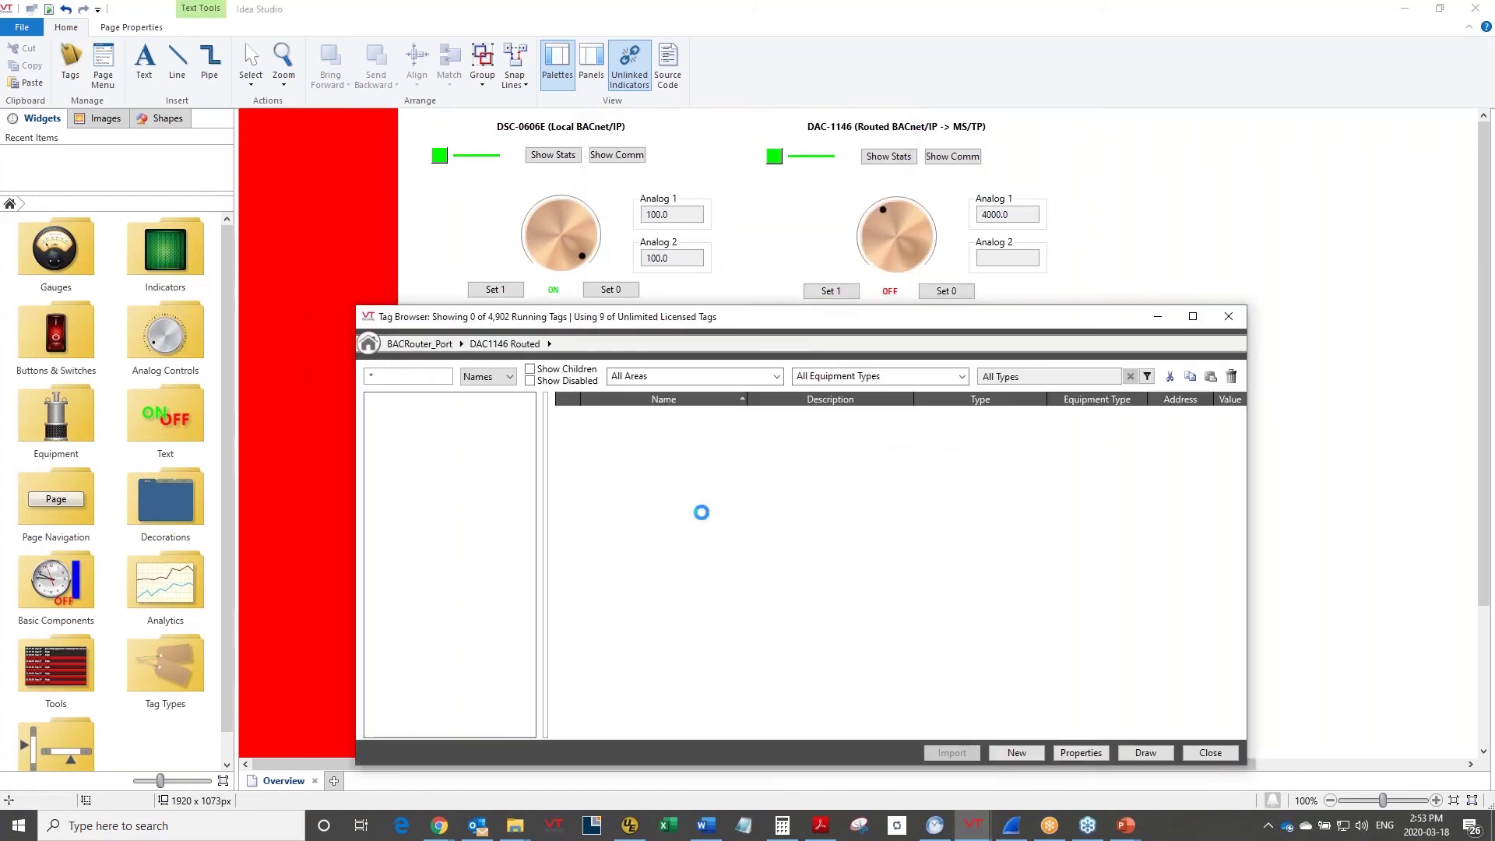
pyautogui.click(1227, 317)
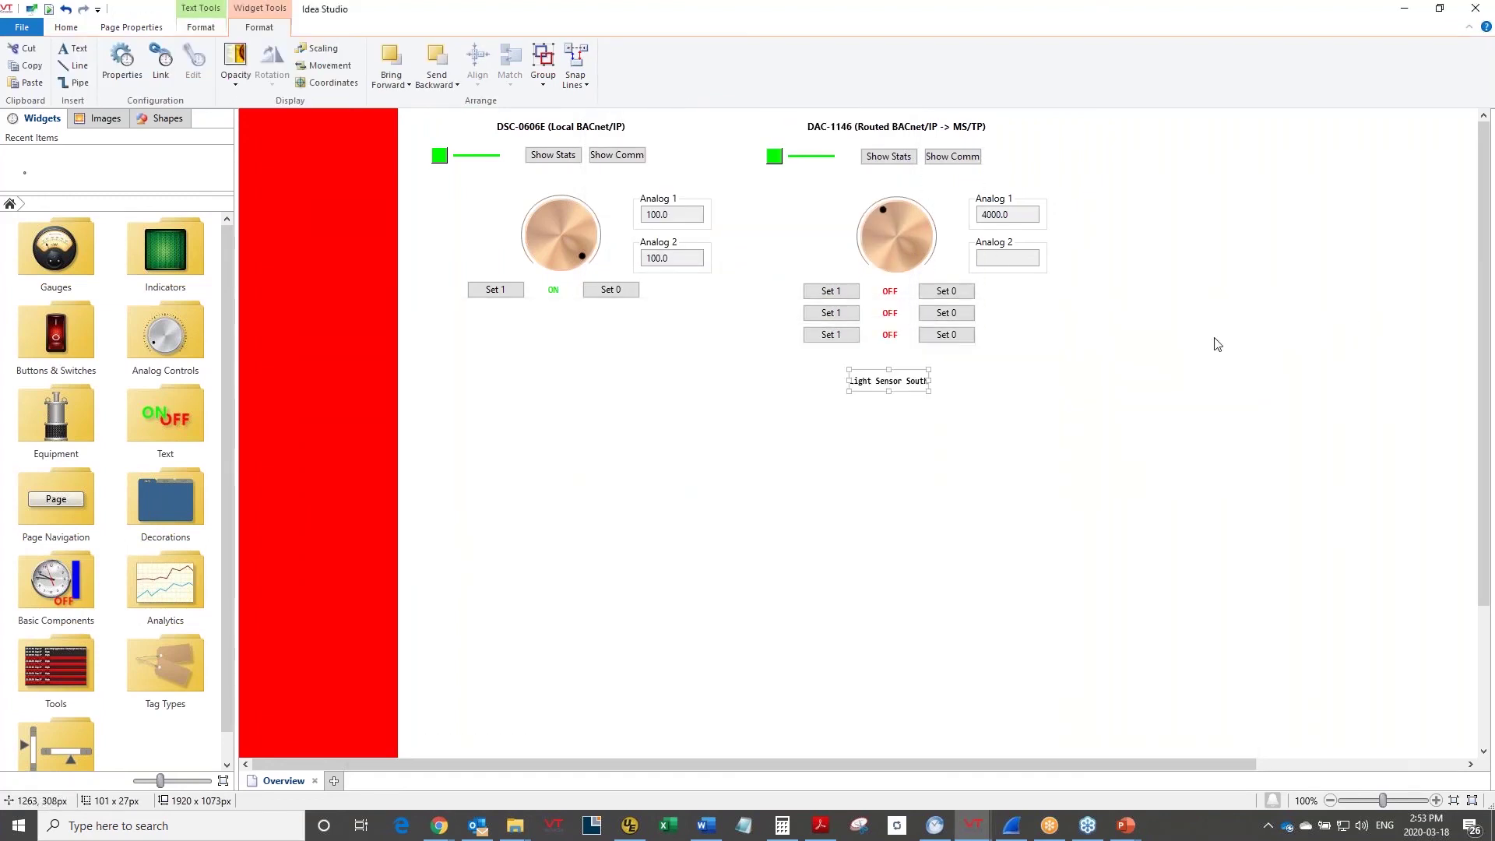
pyautogui.click(48, 9)
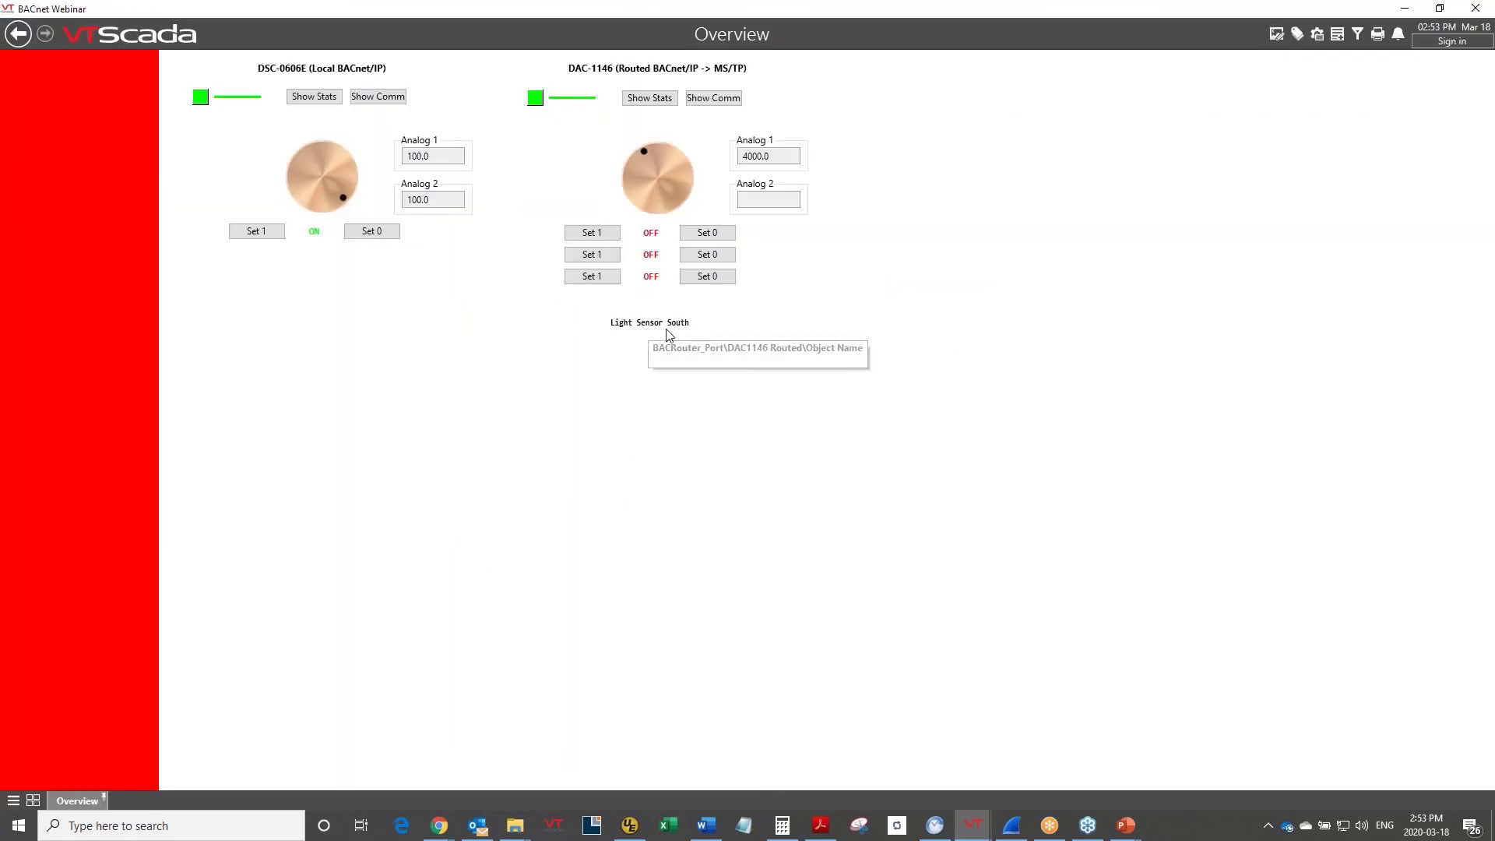
# Open the Tag Browser on DAC1146 Routed, switch to the PowerPoint slide show and advance to the Current Limitations slide.
pyautogui.click(1316, 34)
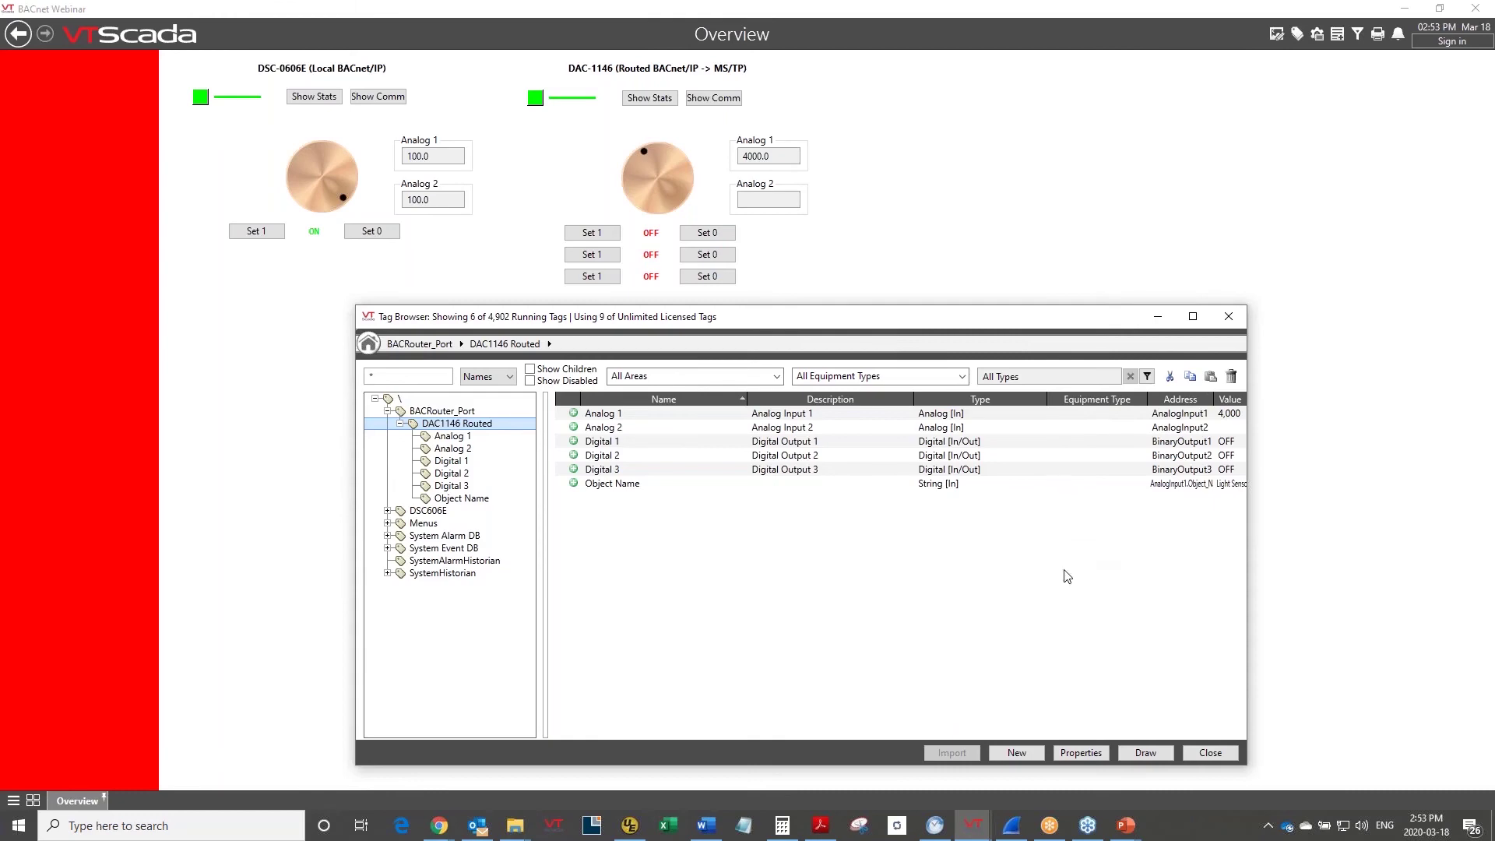
pyautogui.click(1126, 825)
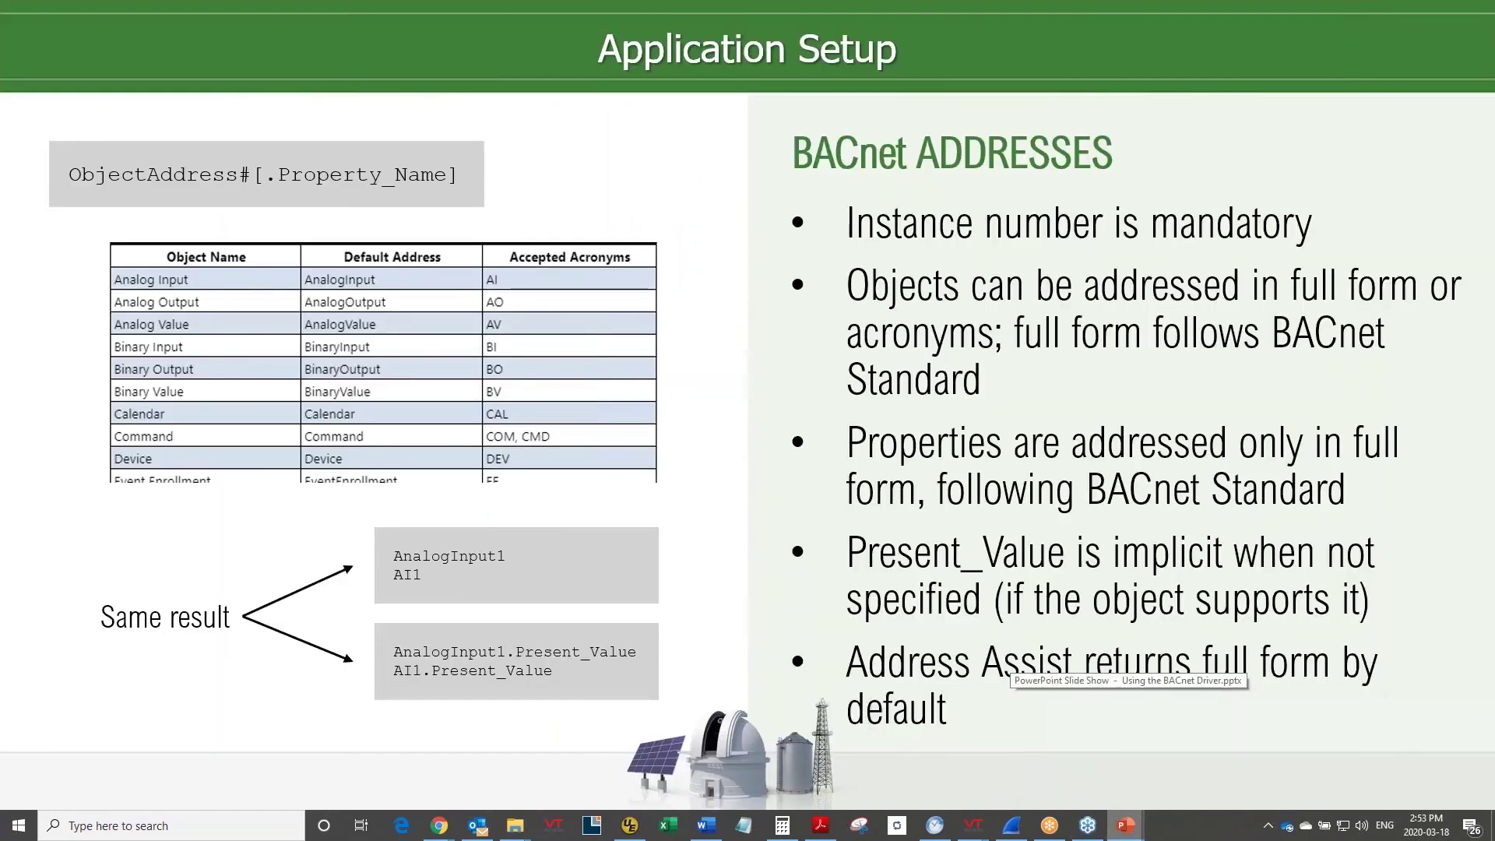
pyautogui.click(1133, 772)
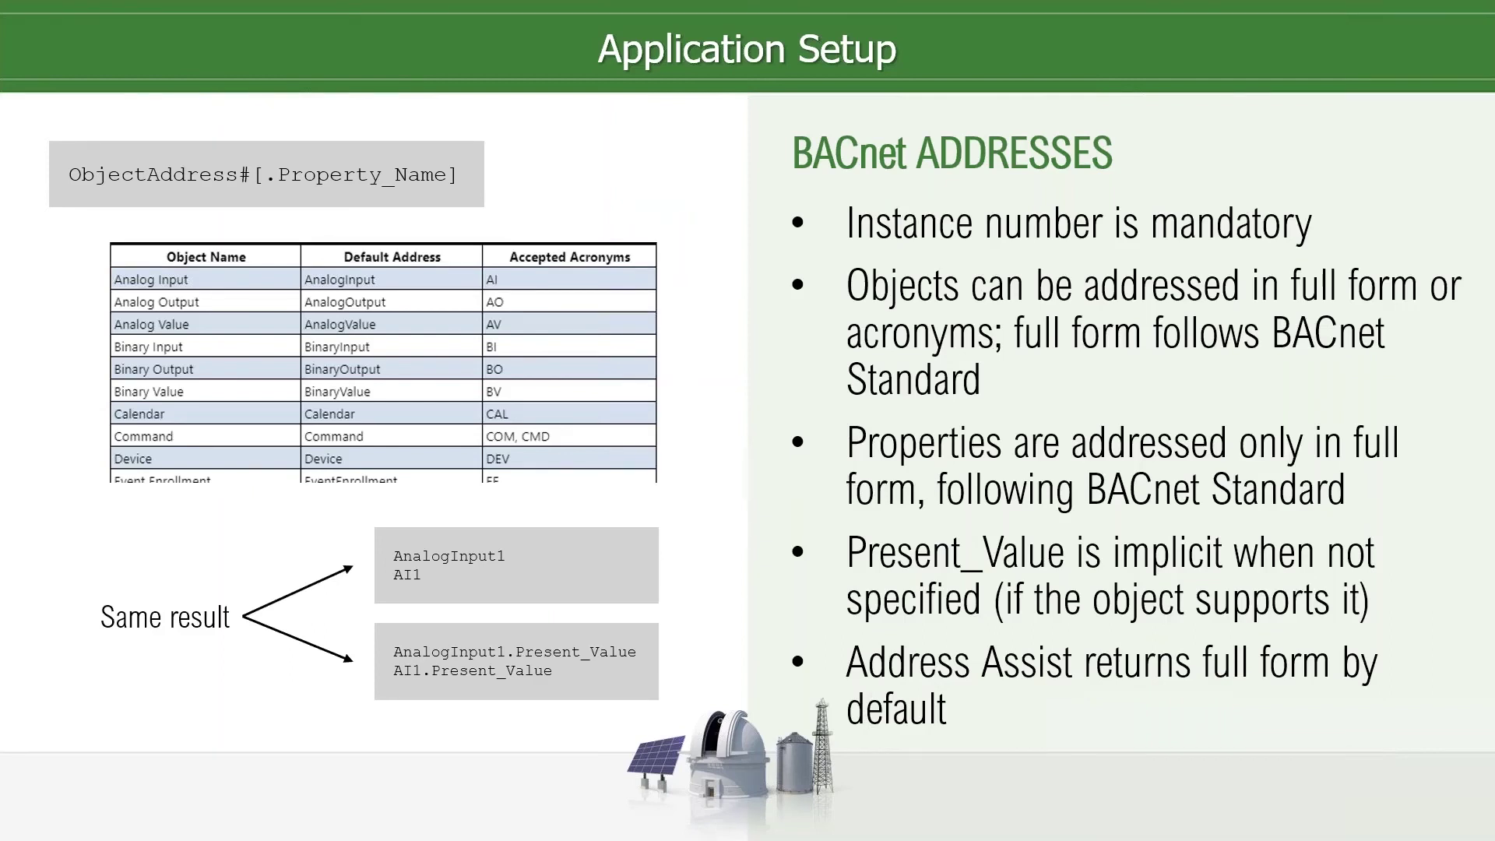
pyautogui.press('Right')
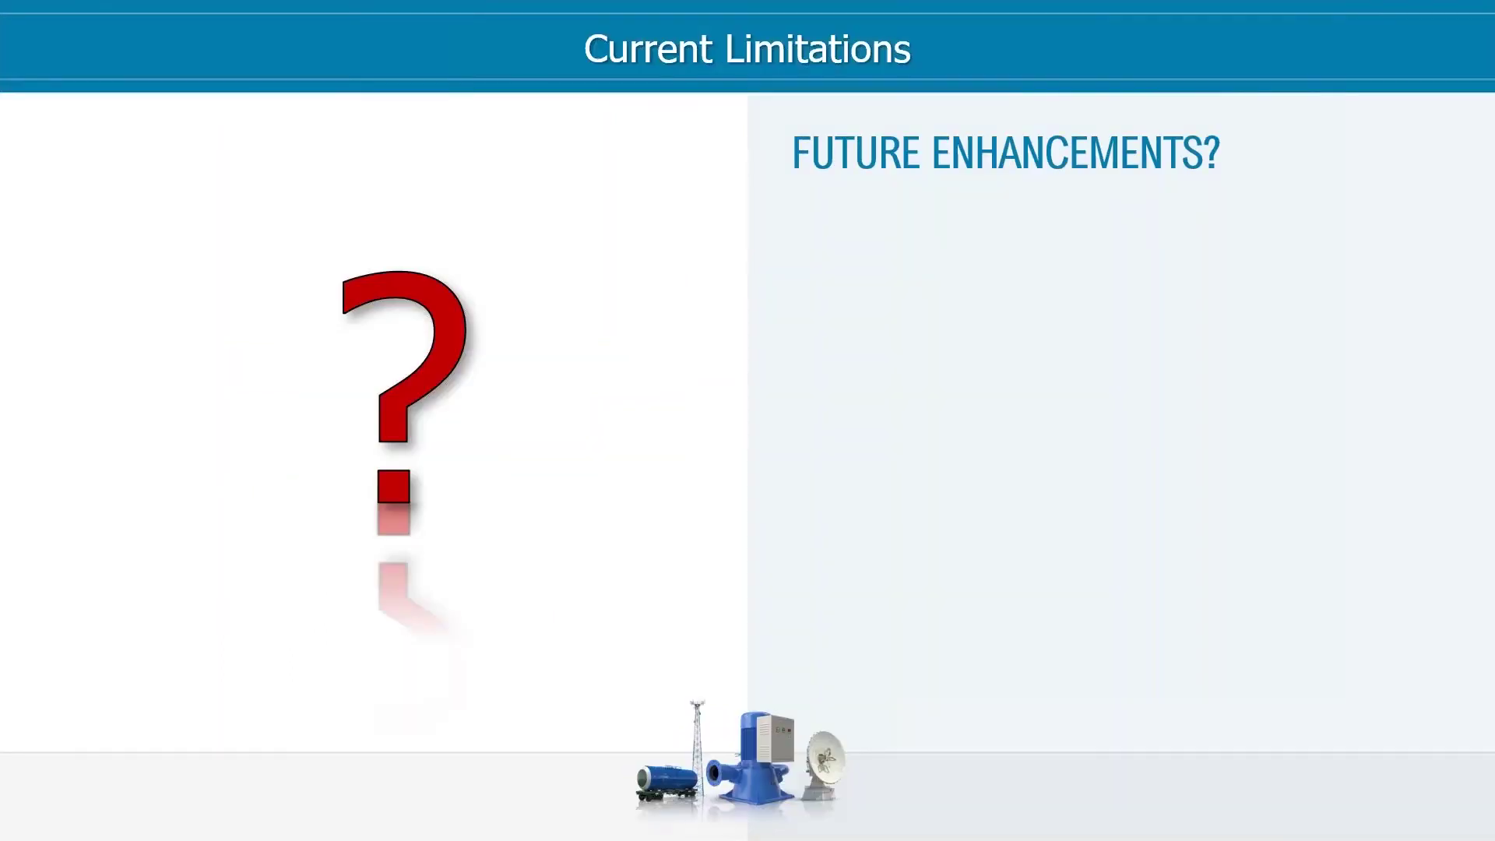